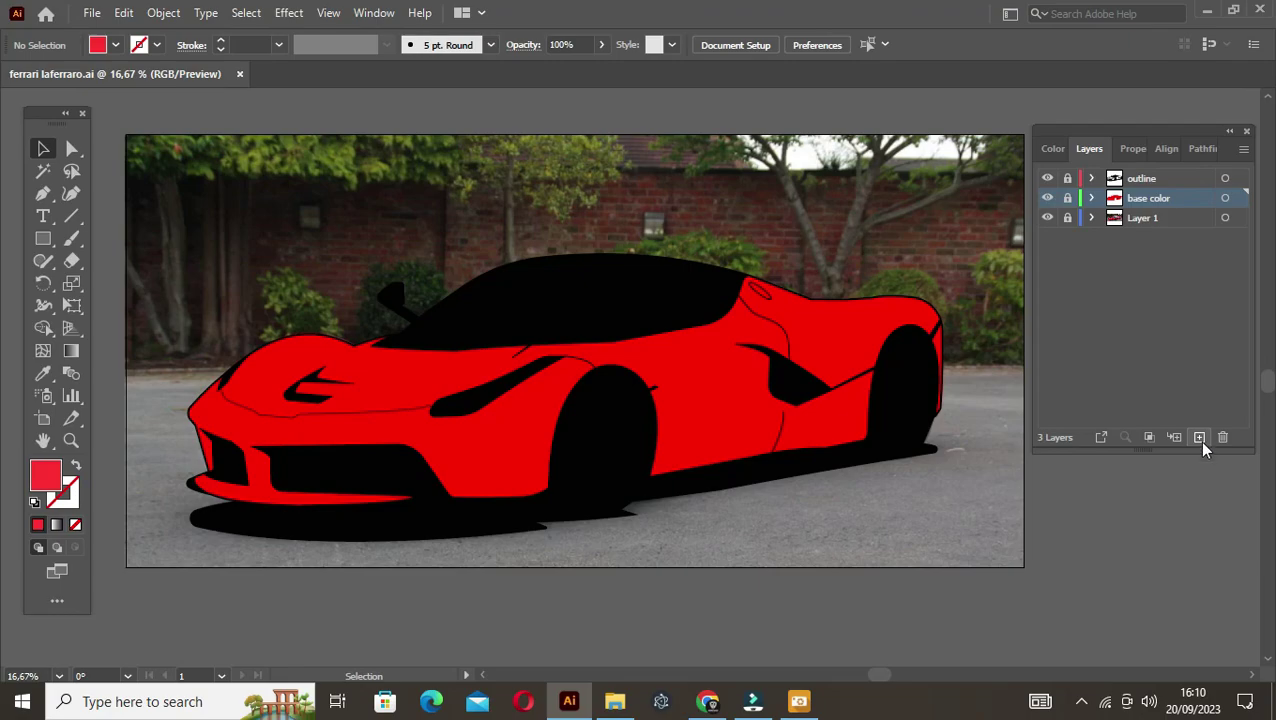
Step: Add a new layer between outline and base color and start naming it 'color shading'
left_click(1198, 437)
double_click(1160, 198)
type("co")
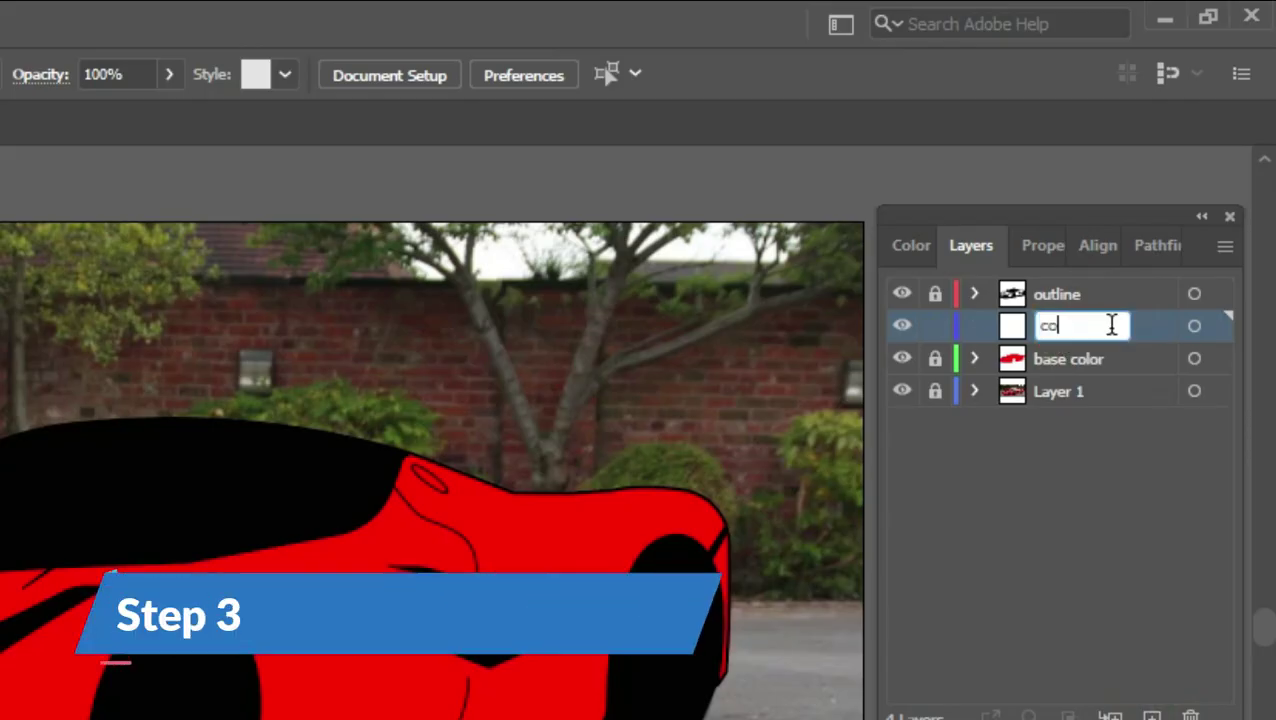
type("lor shading")
Step: Confirm the 'color shading' name, hide base color, and set a cyan #00CFFF stroke with no fill
key("Return")
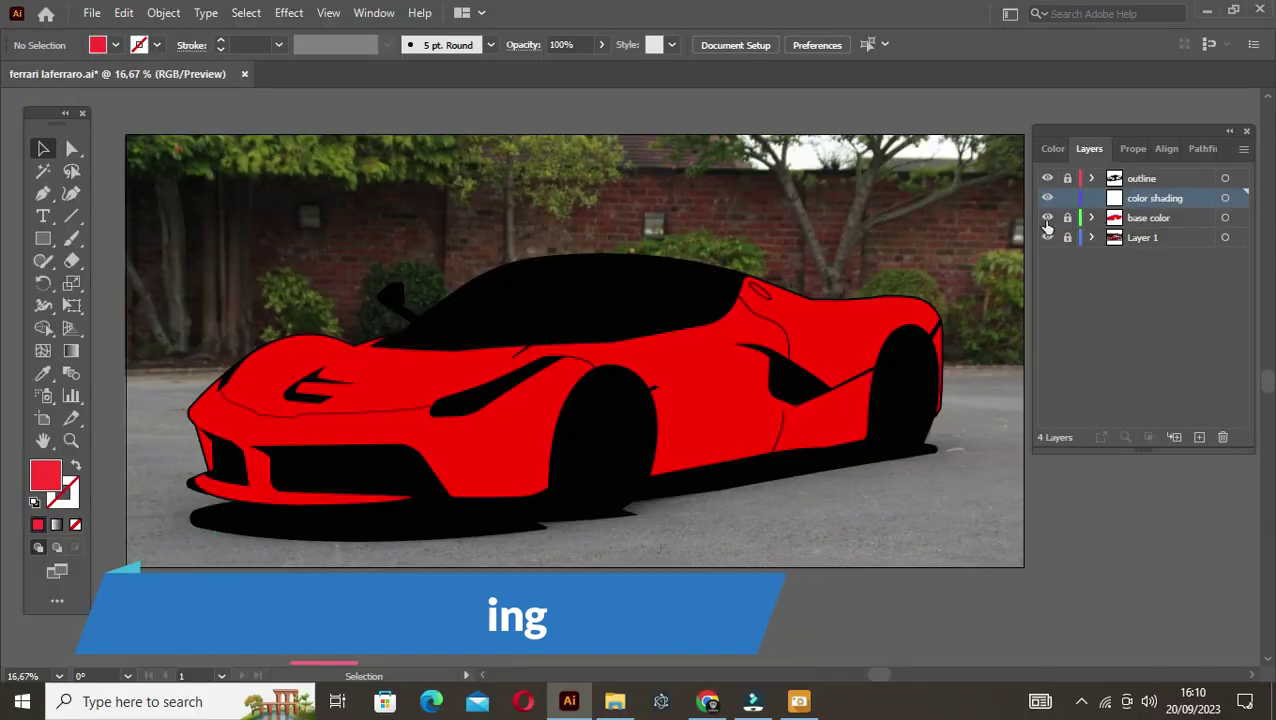
left_click(1047, 217)
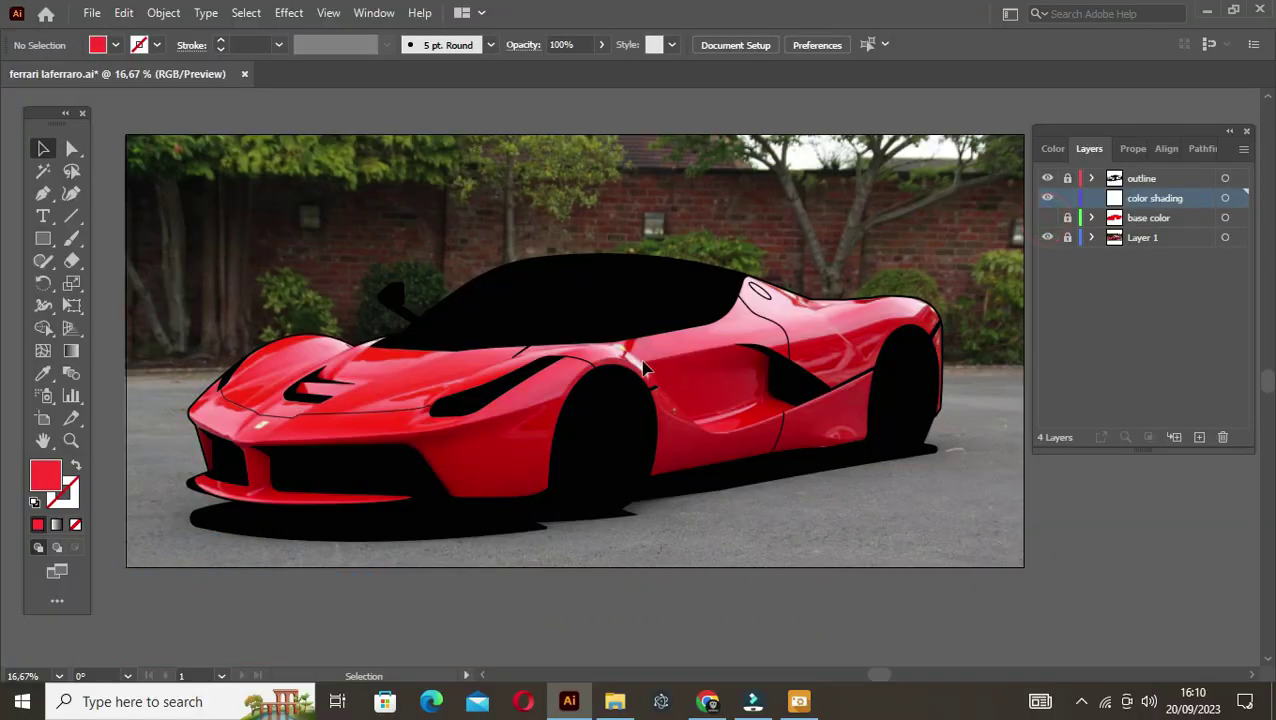
double_click(55, 482)
left_click(1005, 297)
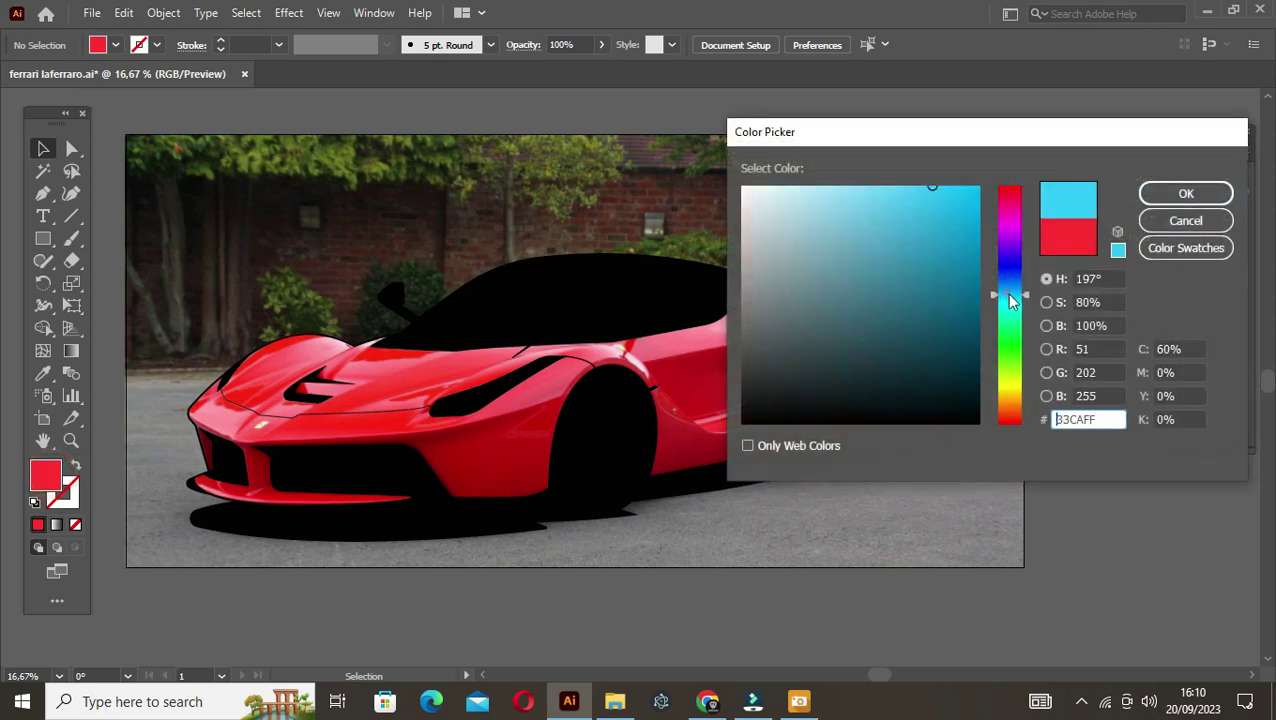
left_click_drag(972, 187, 981, 184)
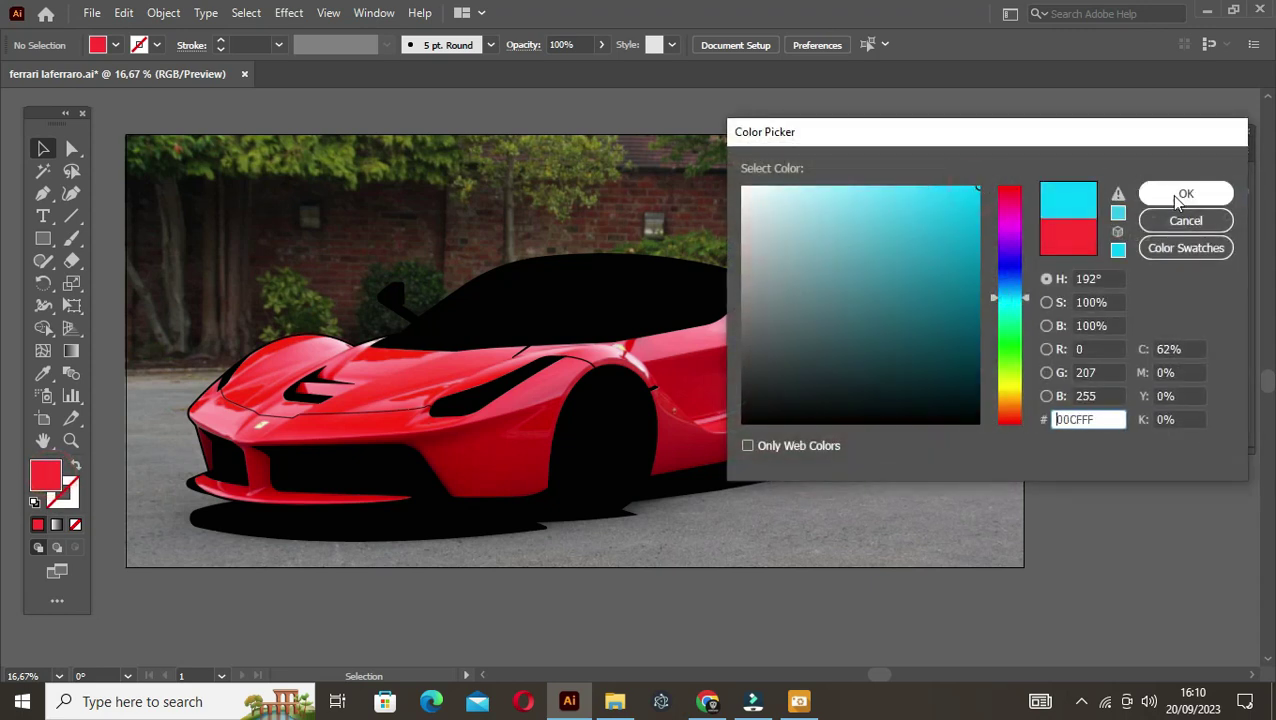
left_click(1186, 193)
left_click(75, 465)
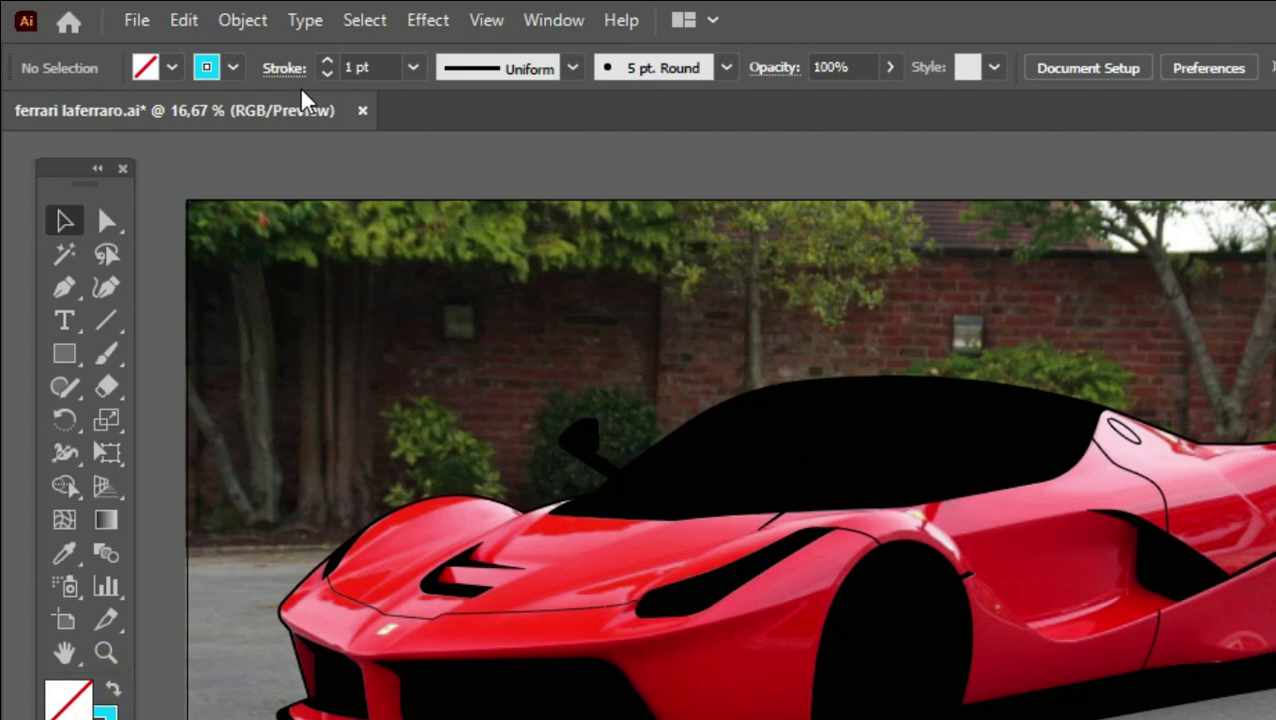
Step: Give the stroke round caps, round joins and a 3 pt weight
left_click(300, 75)
left_click(142, 137)
left_click(140, 170)
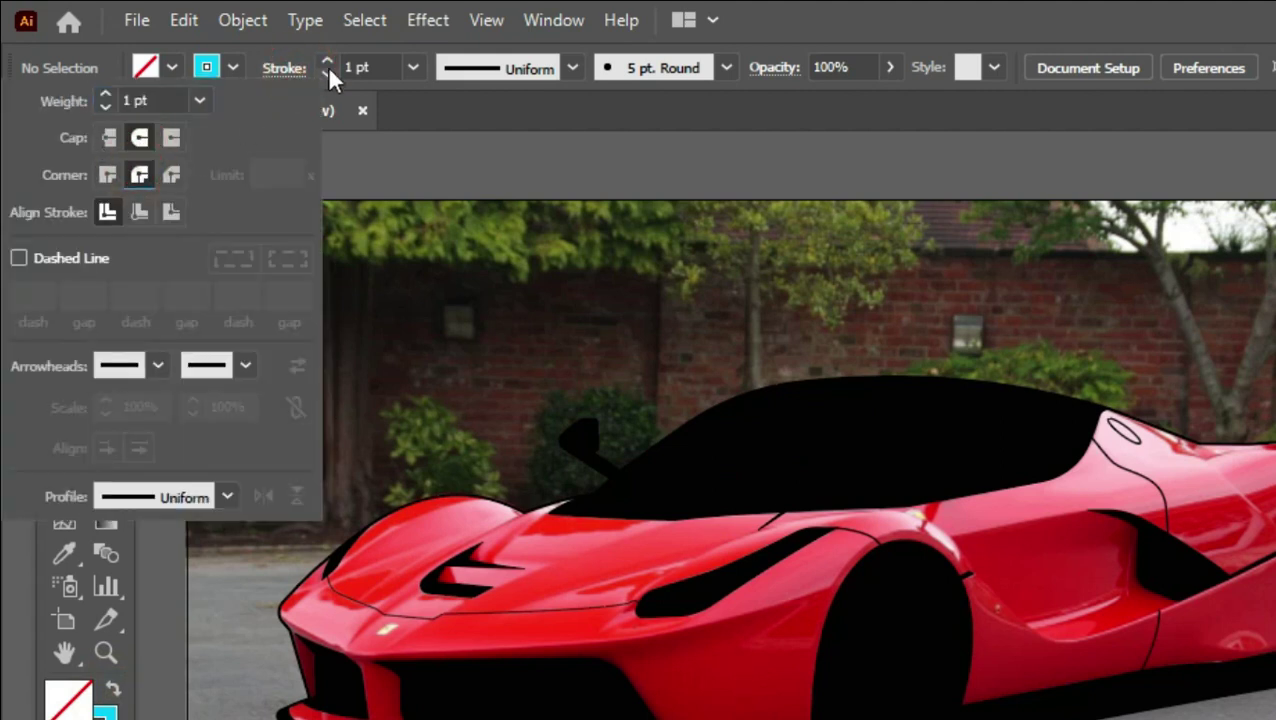
left_click(326, 63)
left_click(326, 63)
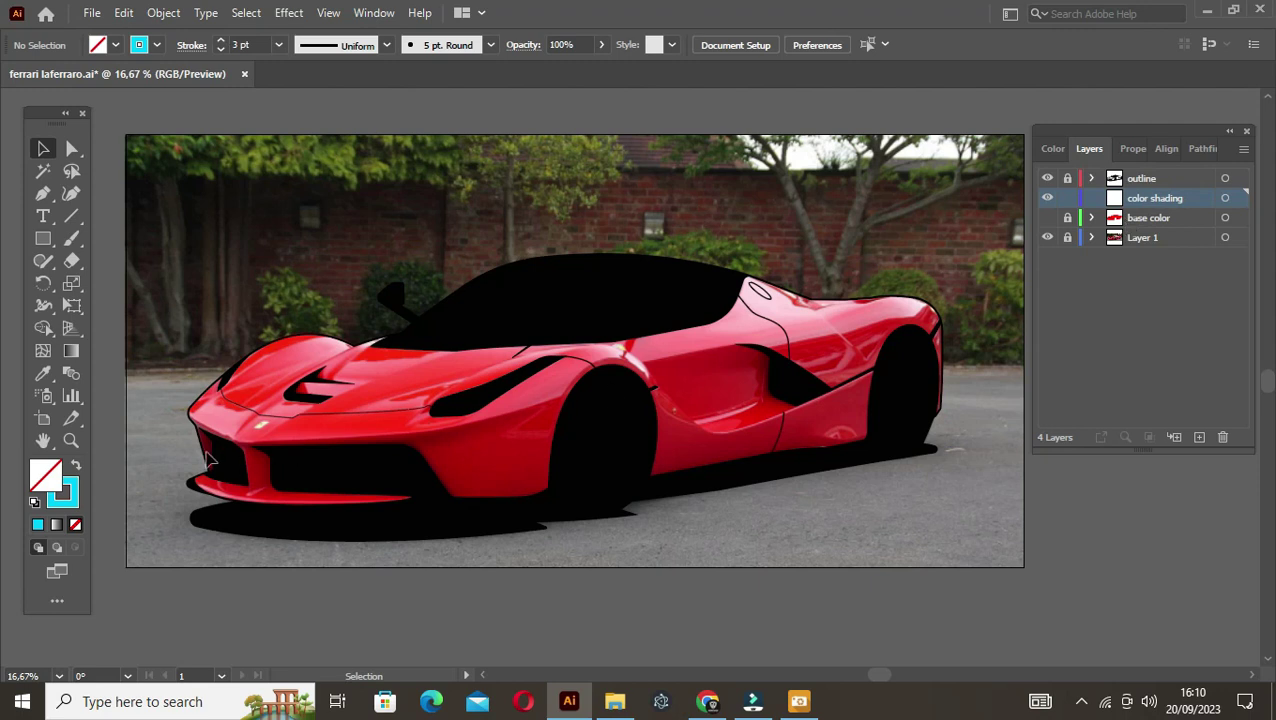
scroll(207, 458, "up", 2)
Step: With the Pen tool, trace from the car's front corner along the bumper to the front wheel arch
scroll(218, 449, "up", 1)
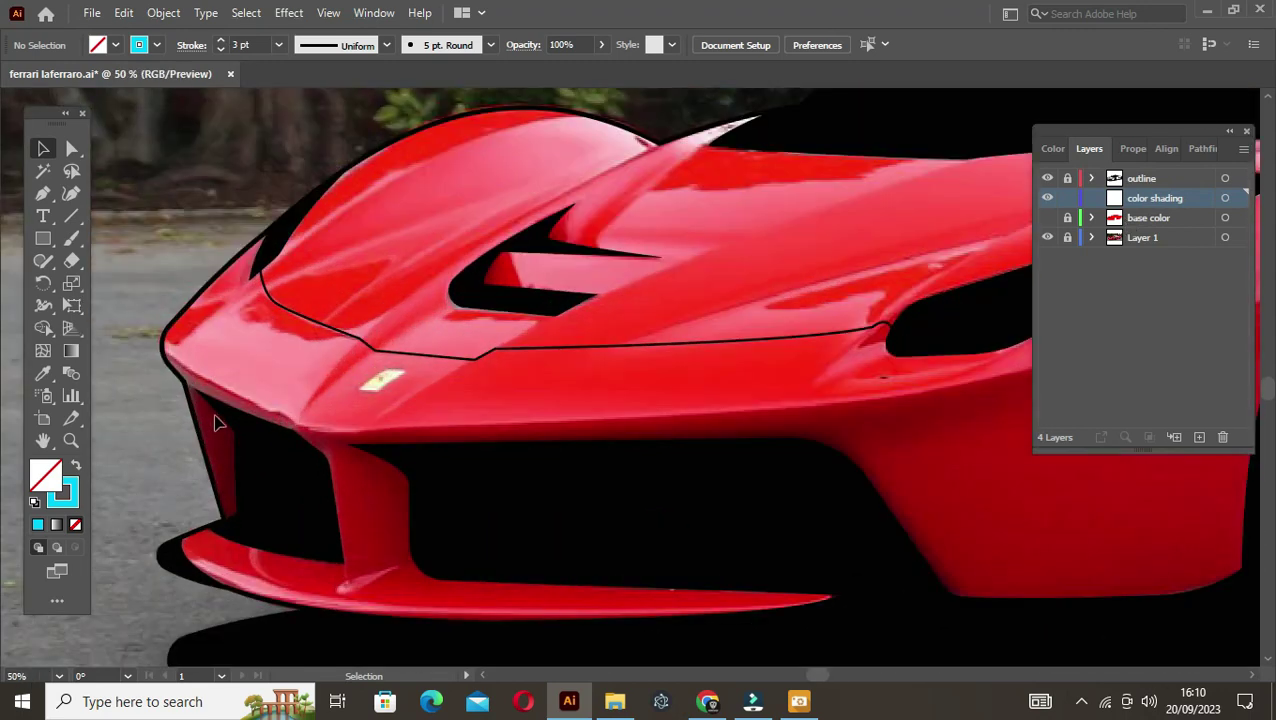
key("p")
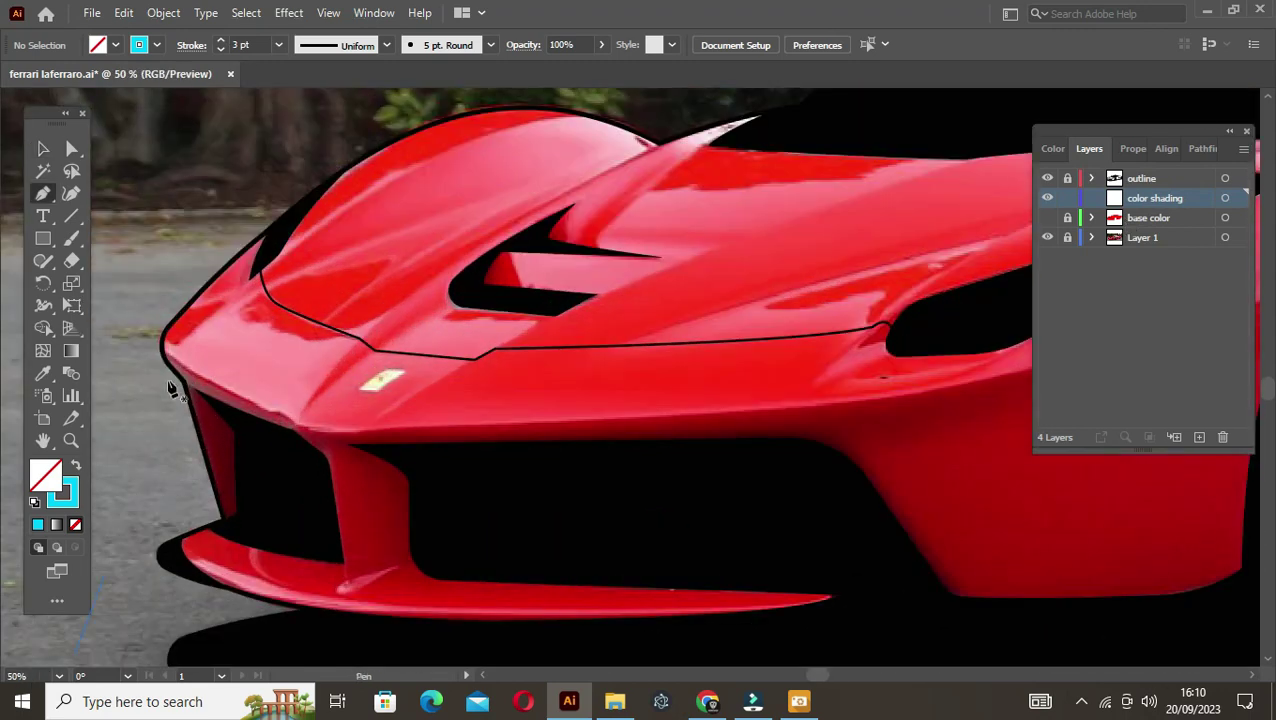
left_click(162, 349)
left_click(304, 428)
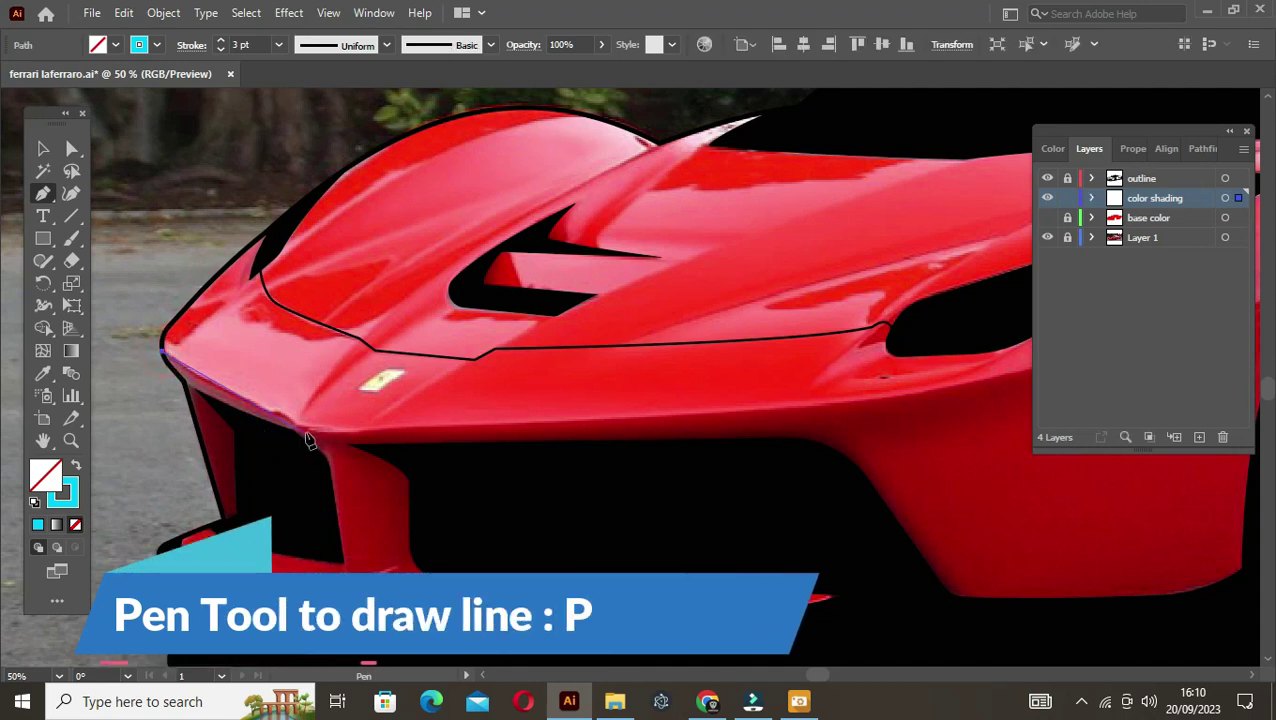
left_click(306, 429)
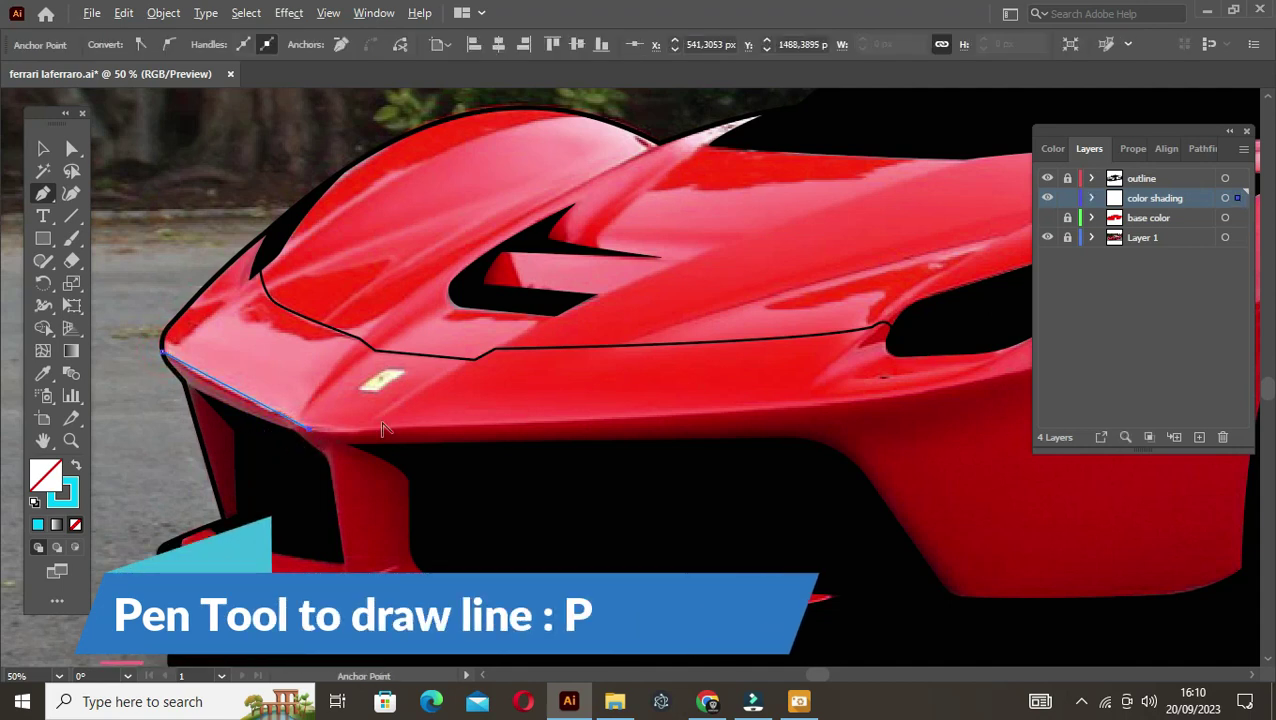
left_click(320, 440, "ctrl")
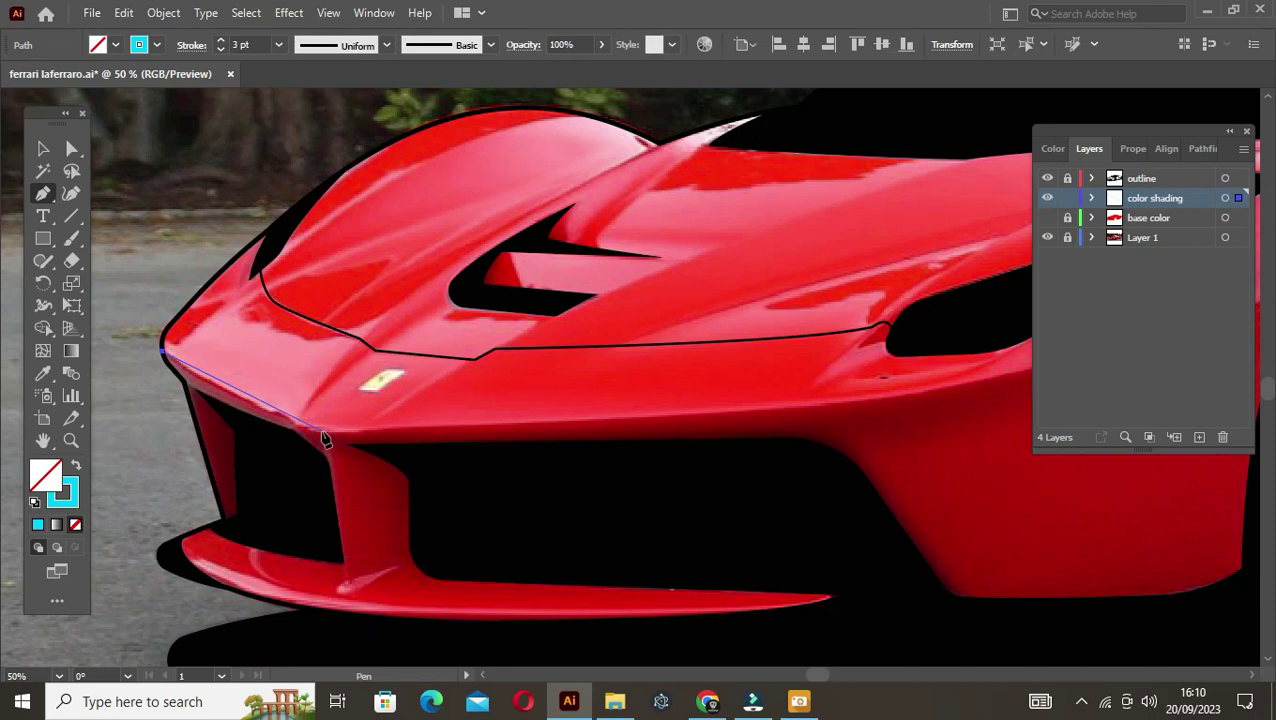
left_click(322, 440)
key("ctrl+minus")
left_click_drag(746, 419, 470, 465)
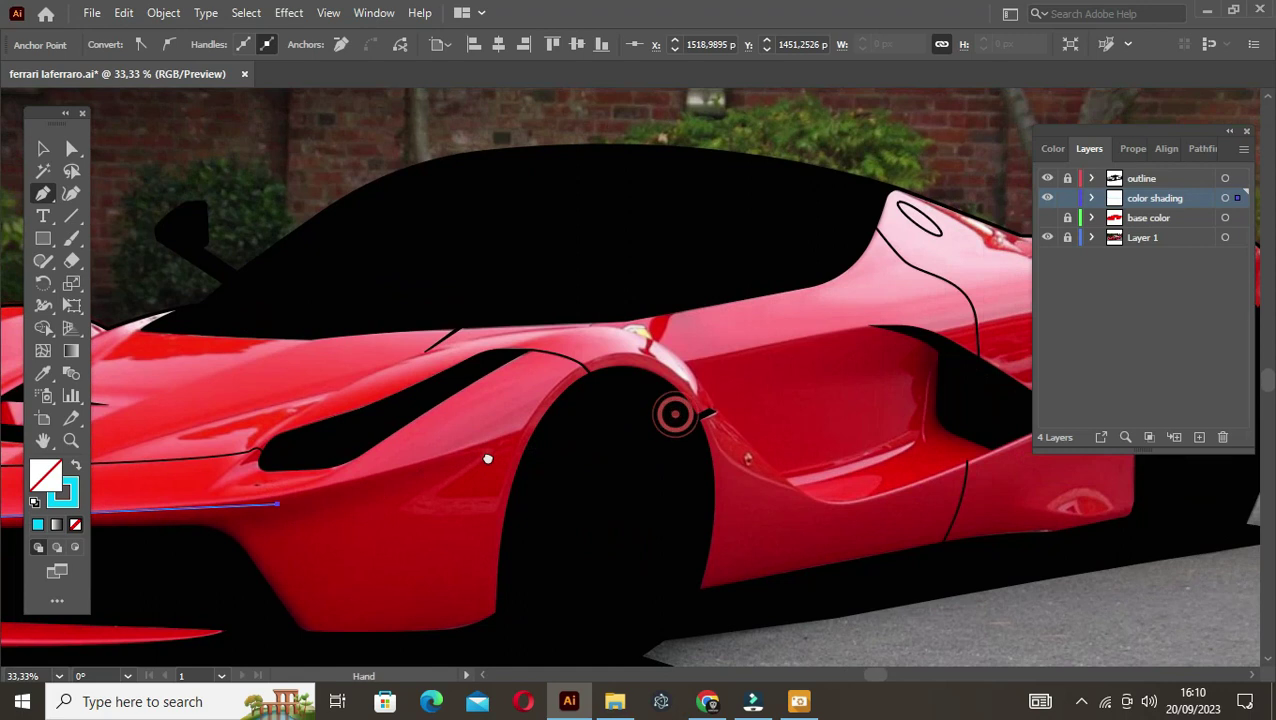
left_click_drag(698, 407, 508, 447)
left_click(522, 433)
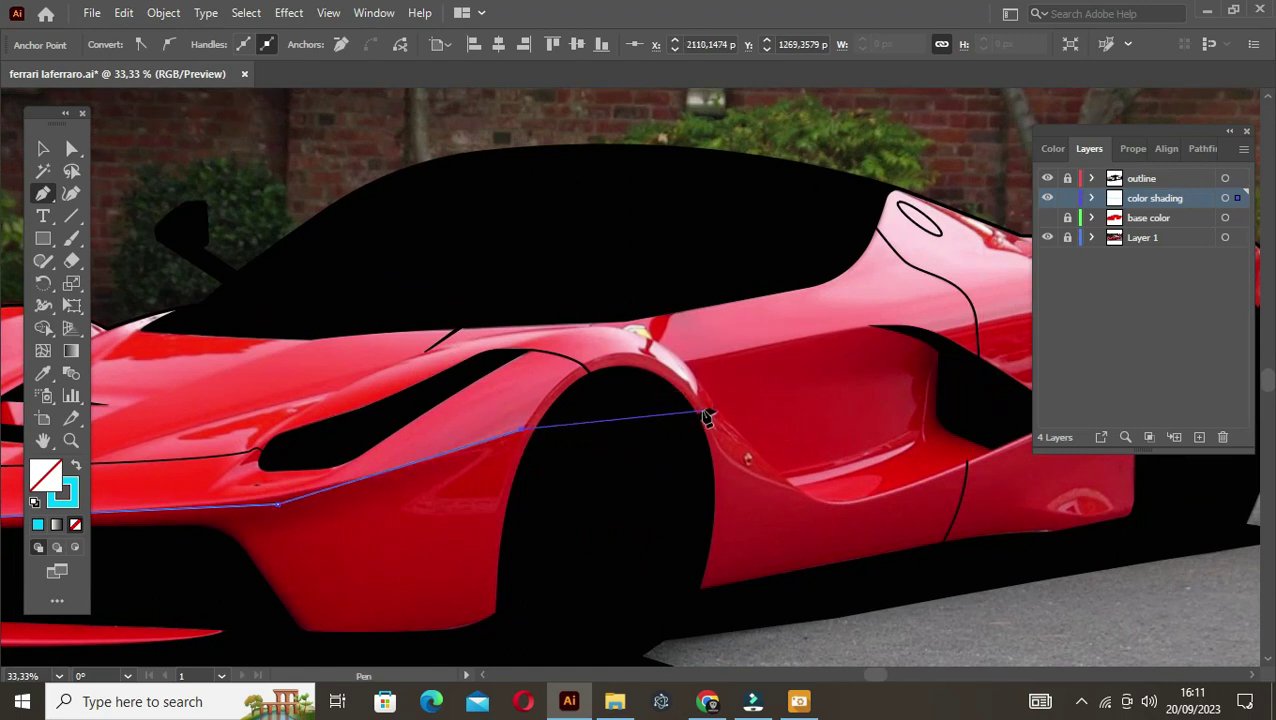
left_click_drag(707, 418, 489, 498)
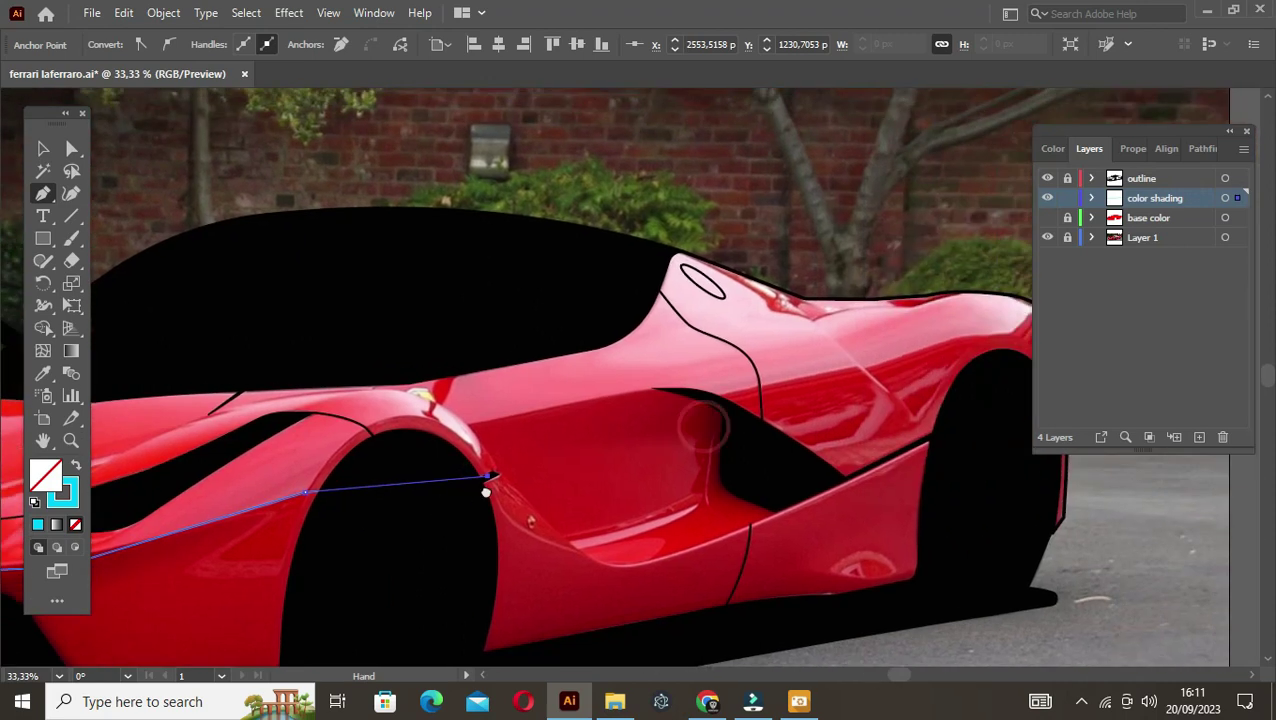
scroll(489, 498, "up", 1)
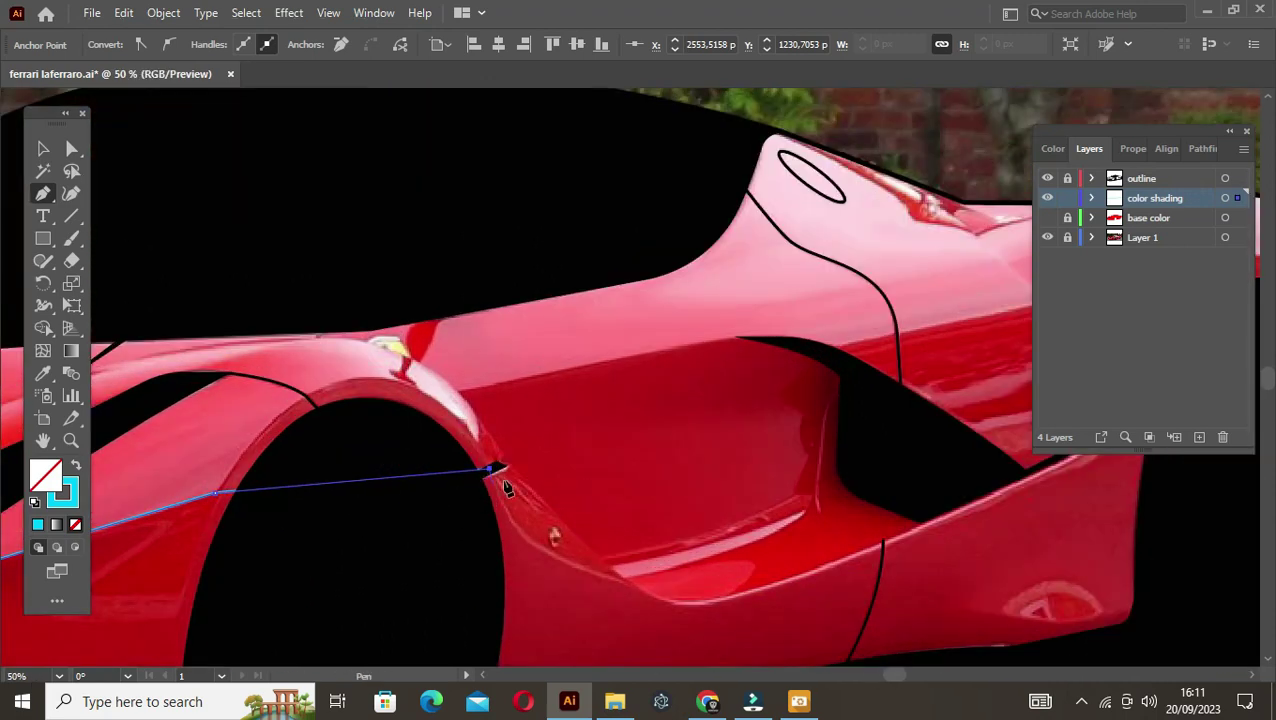
left_click_drag(505, 483, 510, 470)
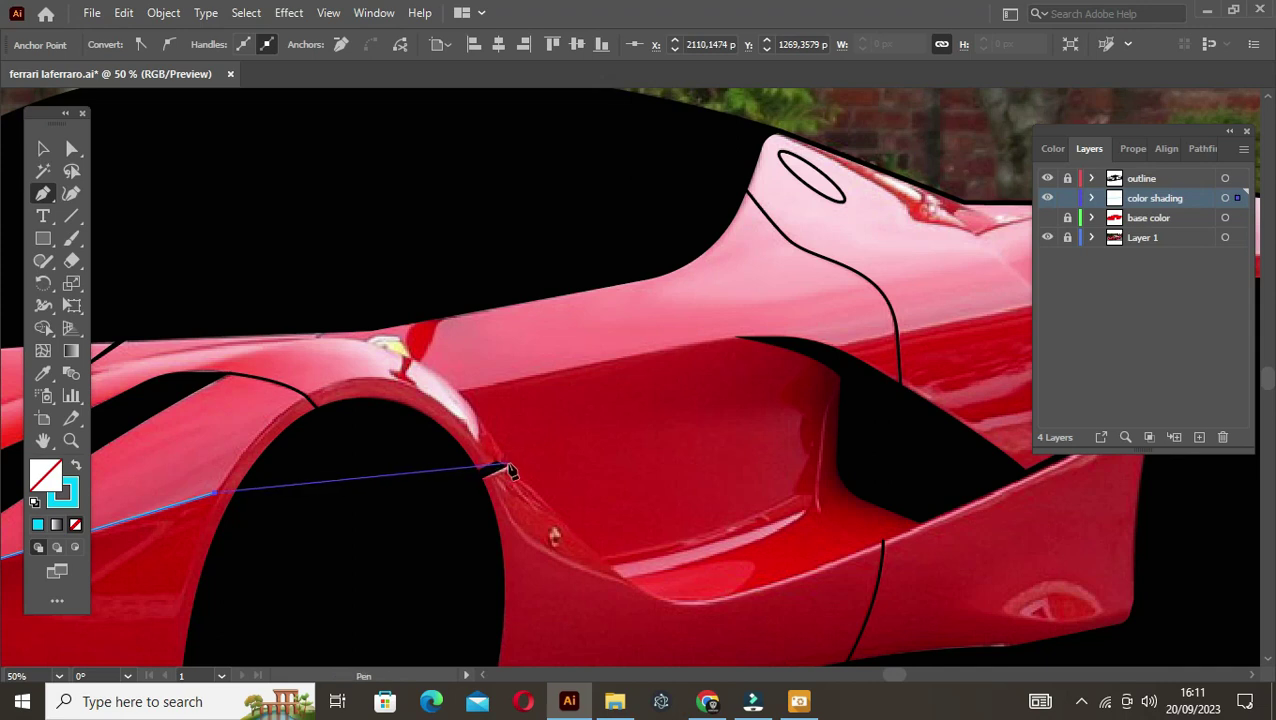
Step: Continue the path along the lower body and door edge, over the rear wheel arch to the rear corner
left_click_drag(664, 603, 477, 467)
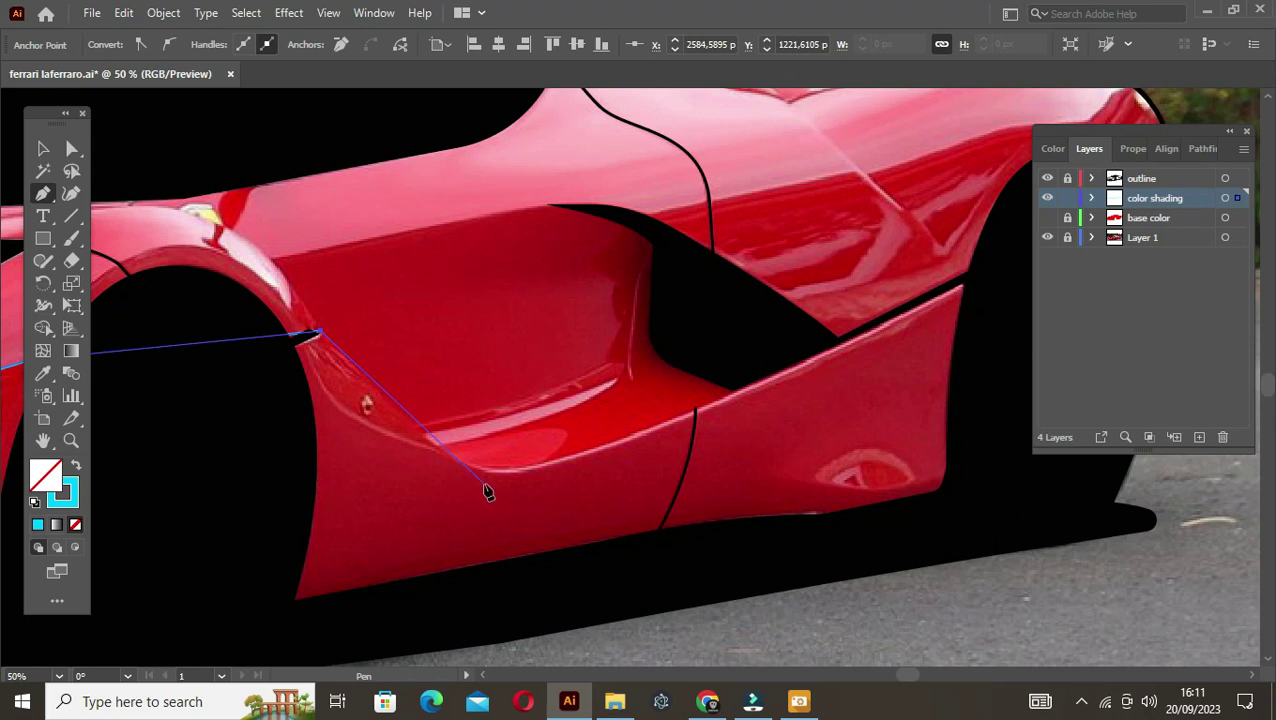
left_click(481, 487)
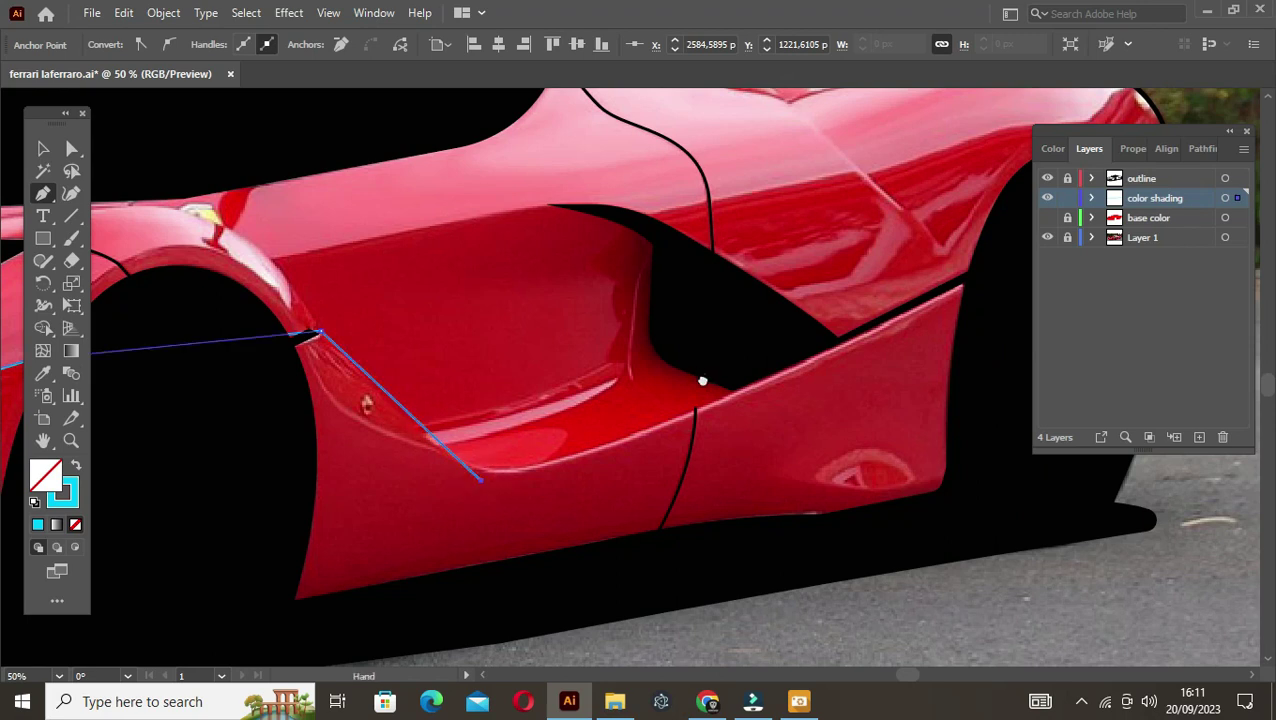
left_click_drag(703, 379, 849, 481)
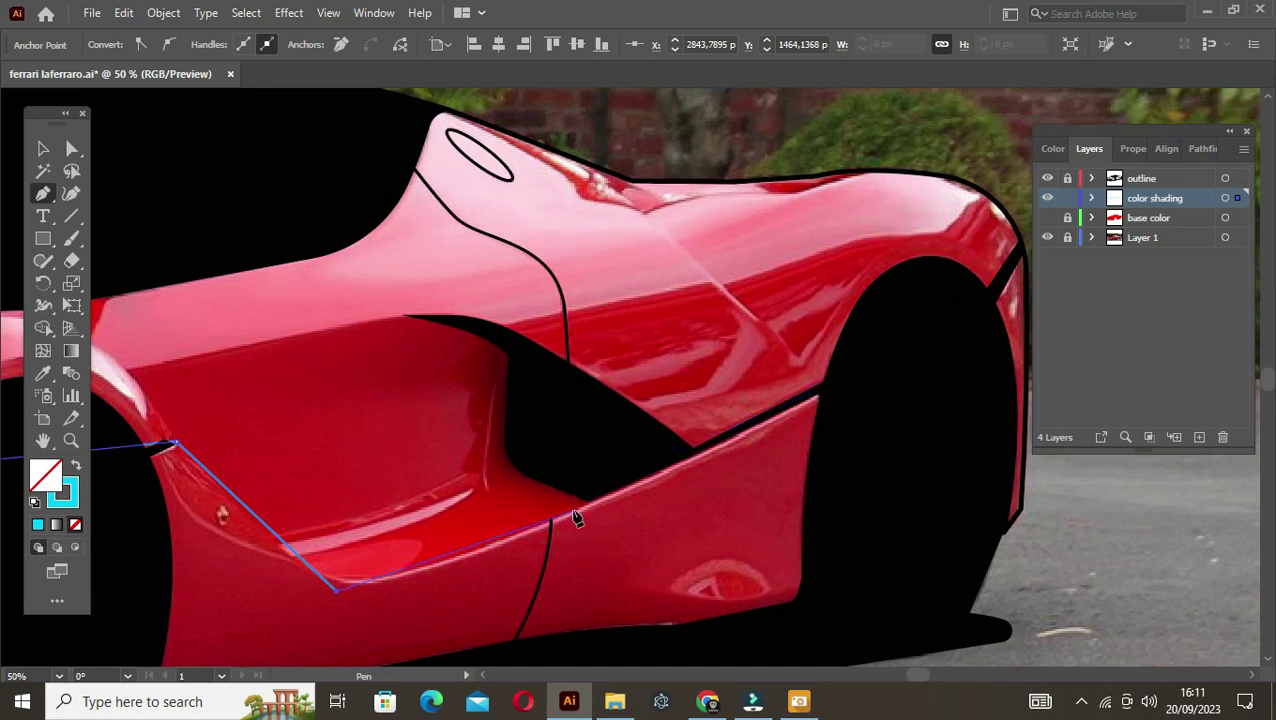
left_click(590, 501)
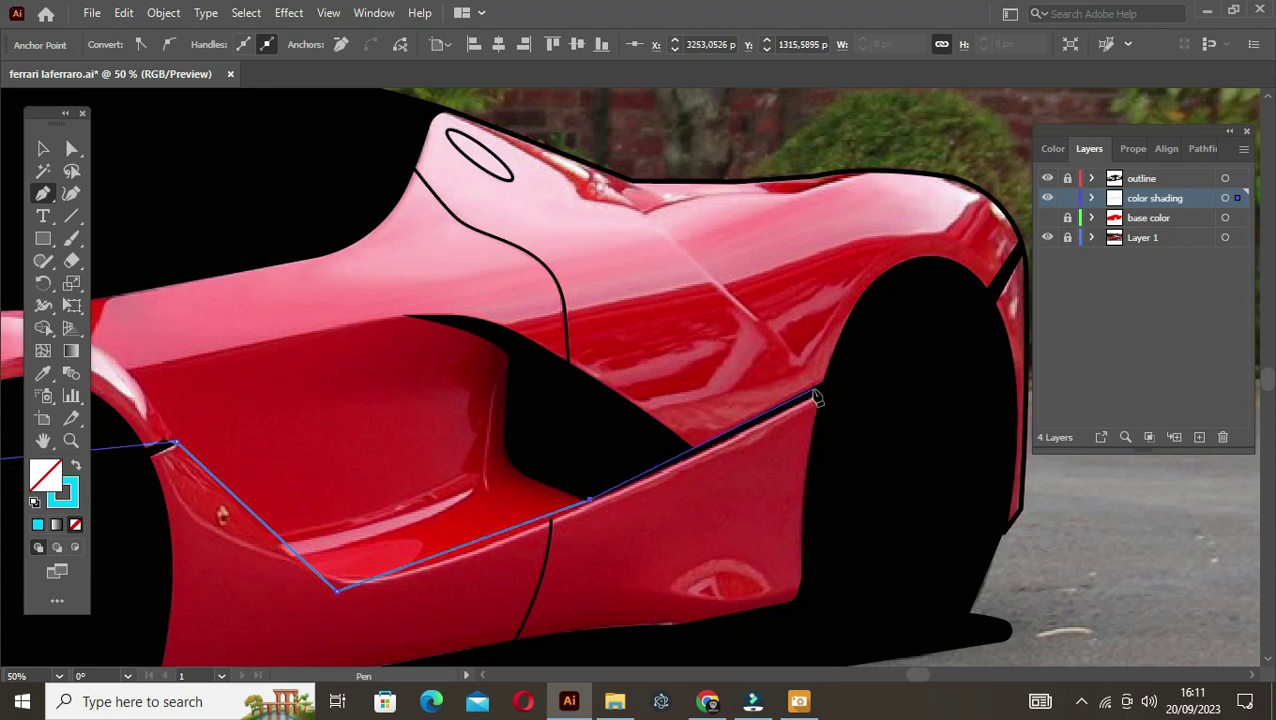
left_click(815, 395)
left_click(920, 232)
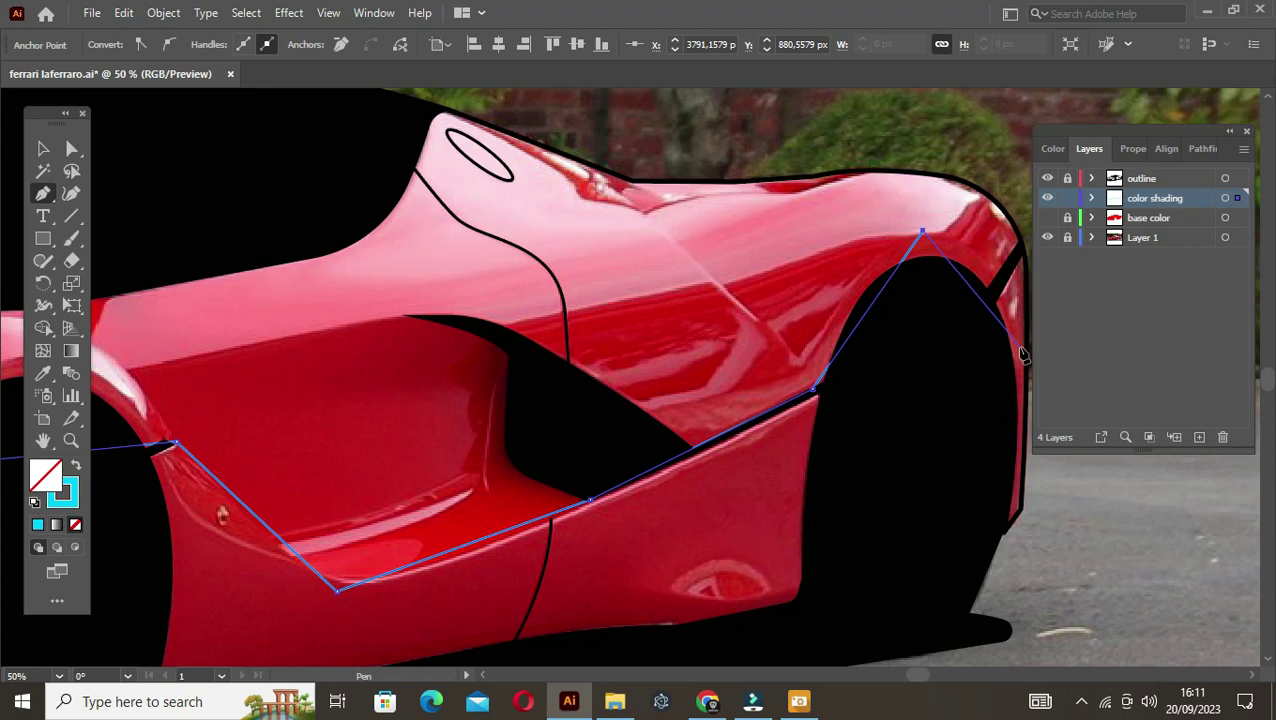
left_click(1027, 360)
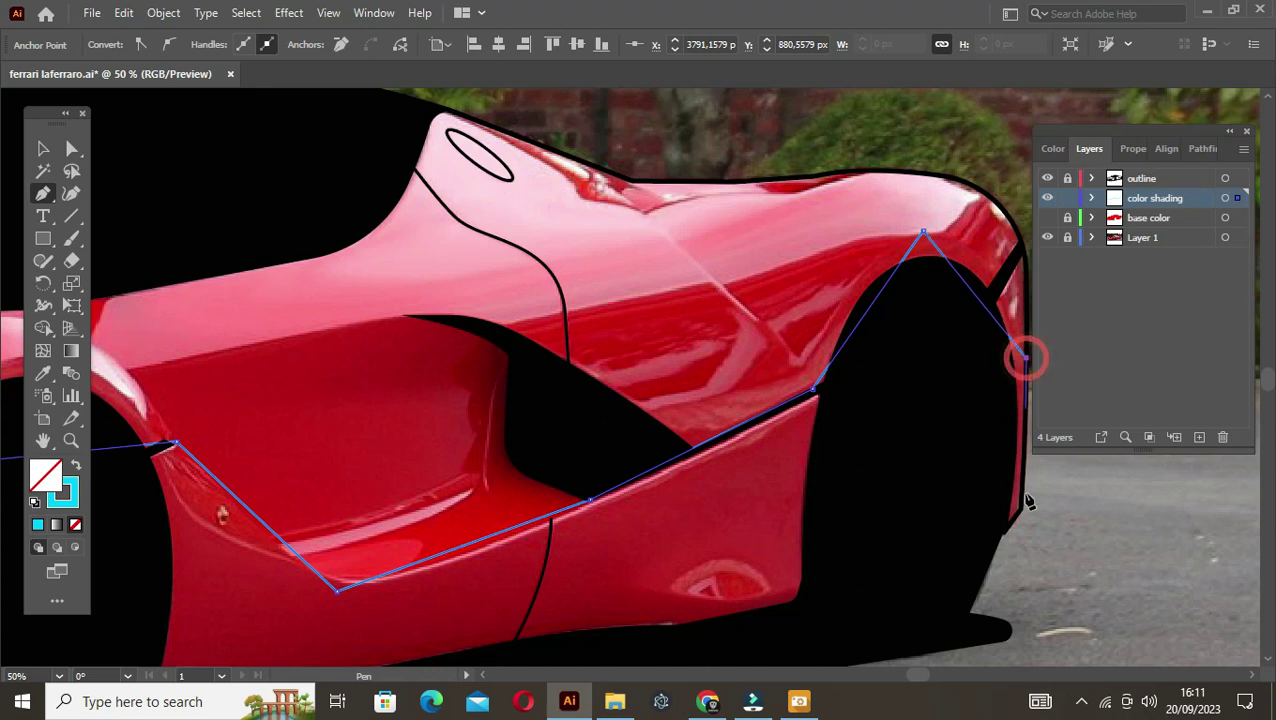
scroll(1022, 512, "up", 2)
left_click(990, 540)
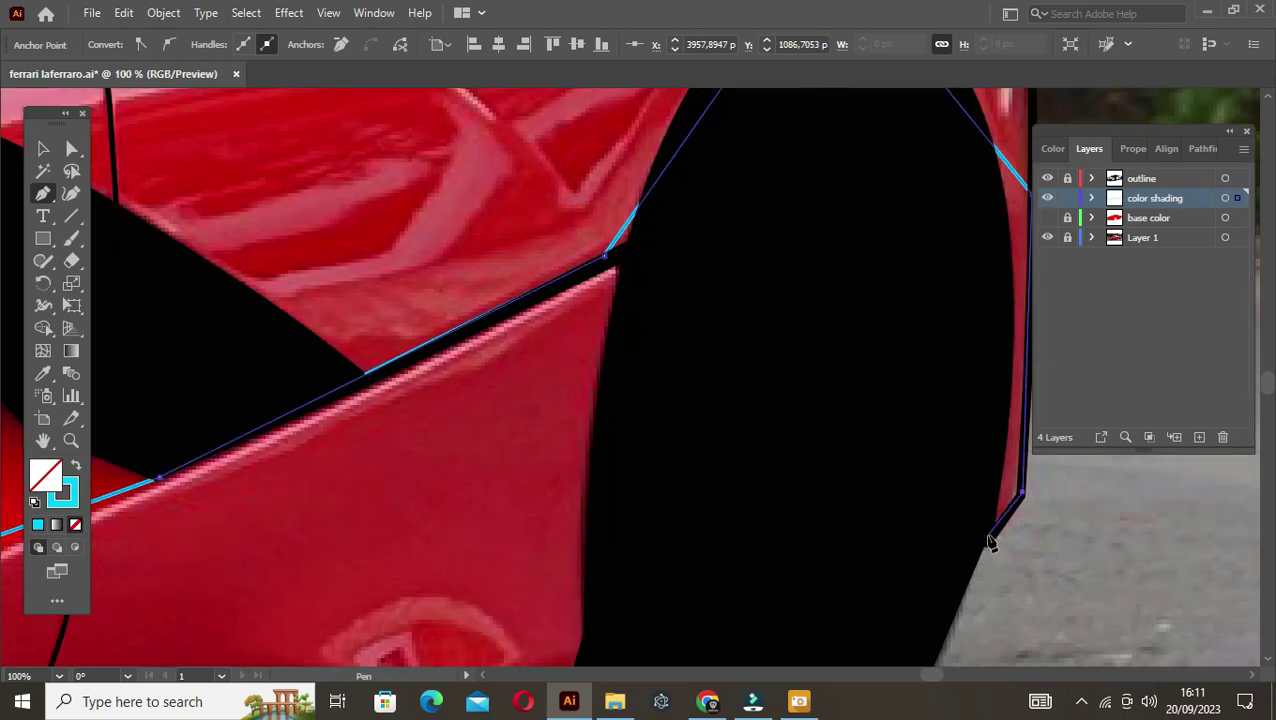
scroll(990, 540, "down", 3)
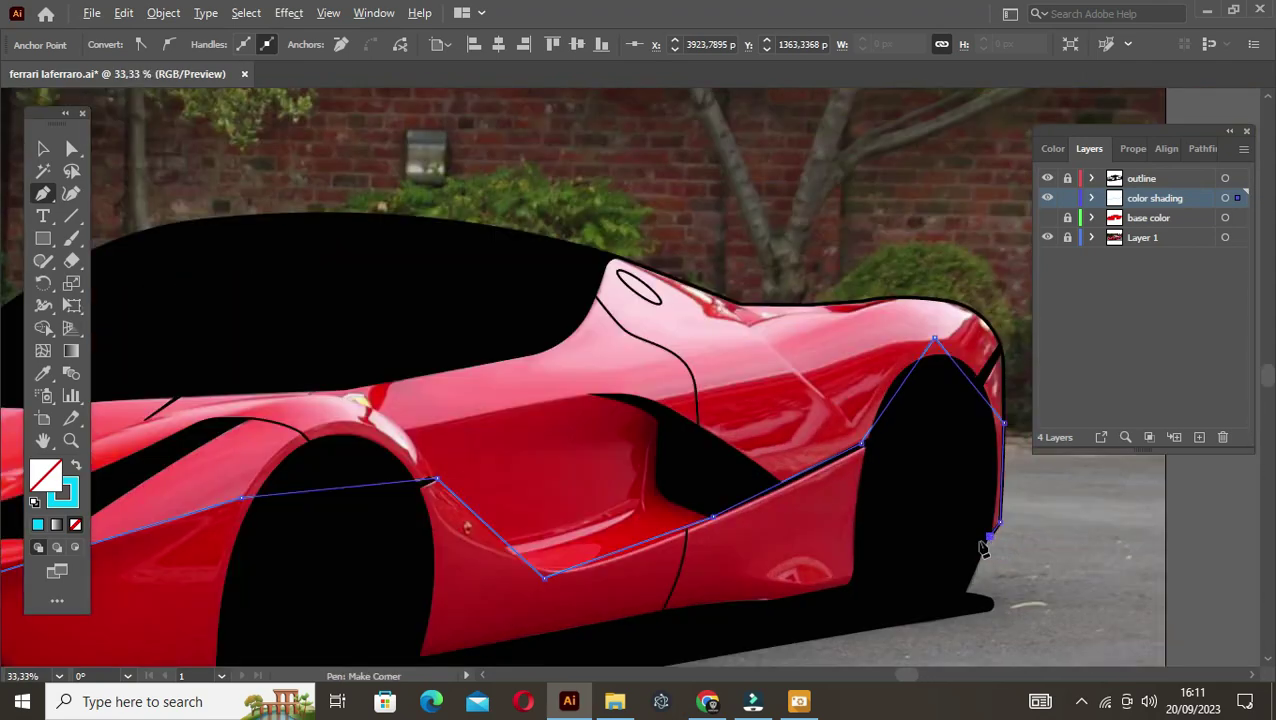
Step: Extend the shading path along the front bumper's lower edge with curved anchors
scroll(940, 567, "down", 3)
scroll(940, 567, "left", 3)
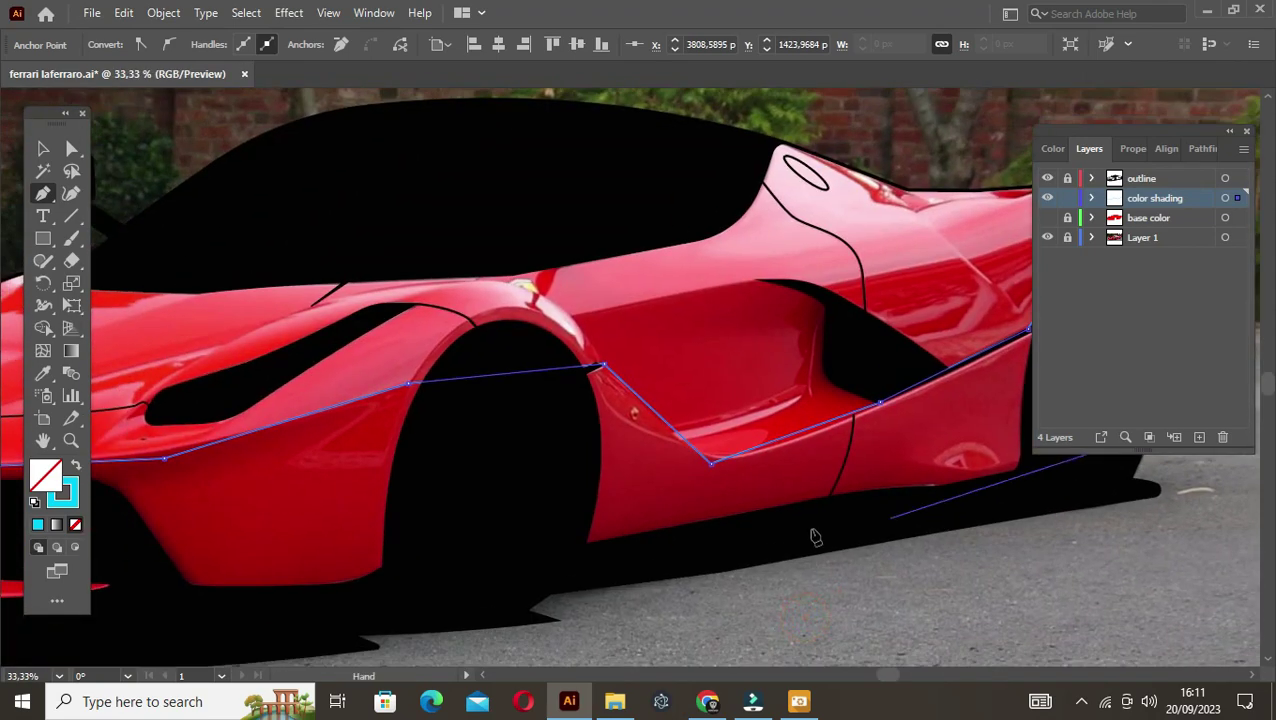
left_click_drag(513, 578, 818, 561)
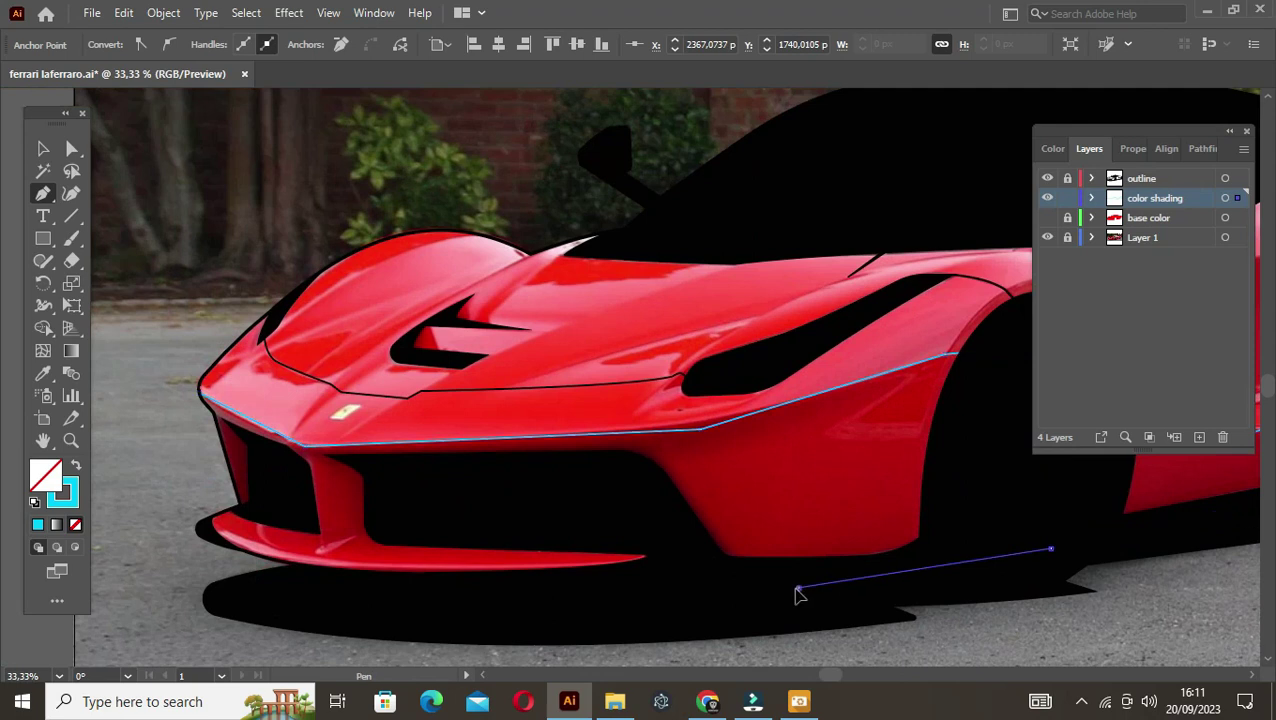
left_click(340, 584)
scroll(300, 570, "up", 3)
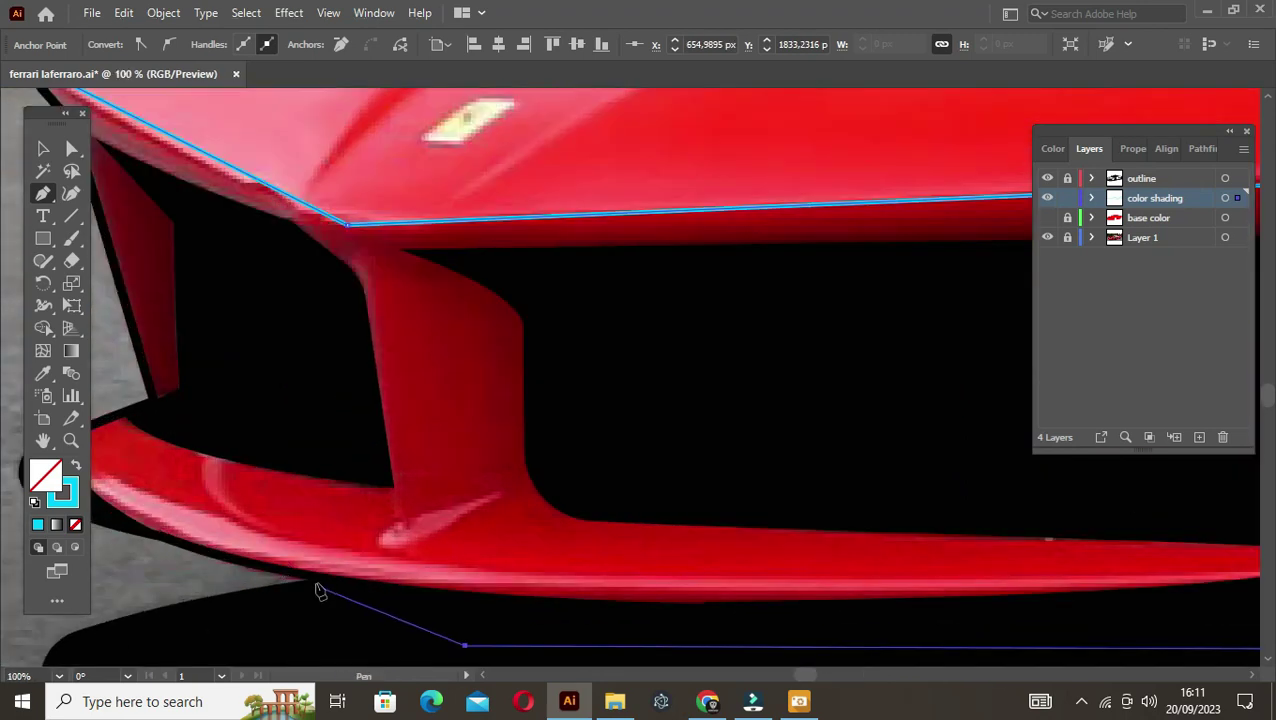
left_click(316, 575)
left_click_drag(239, 561, 404, 584)
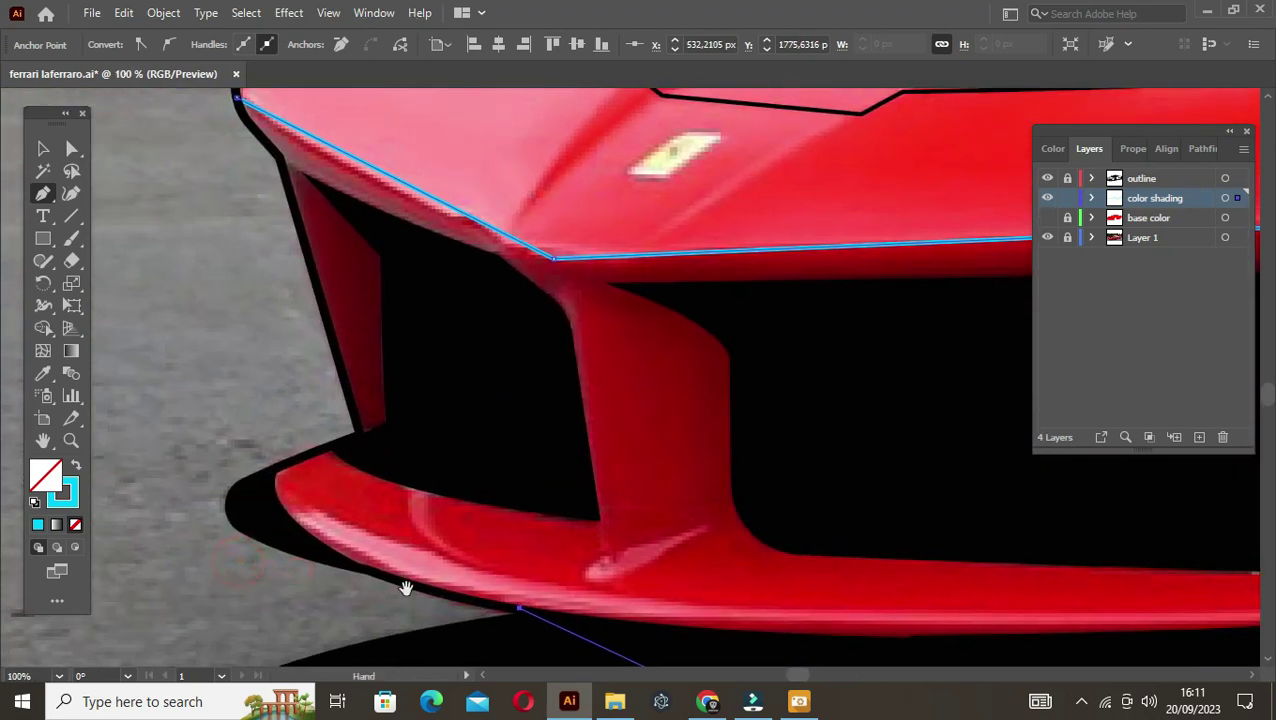
left_click(343, 560)
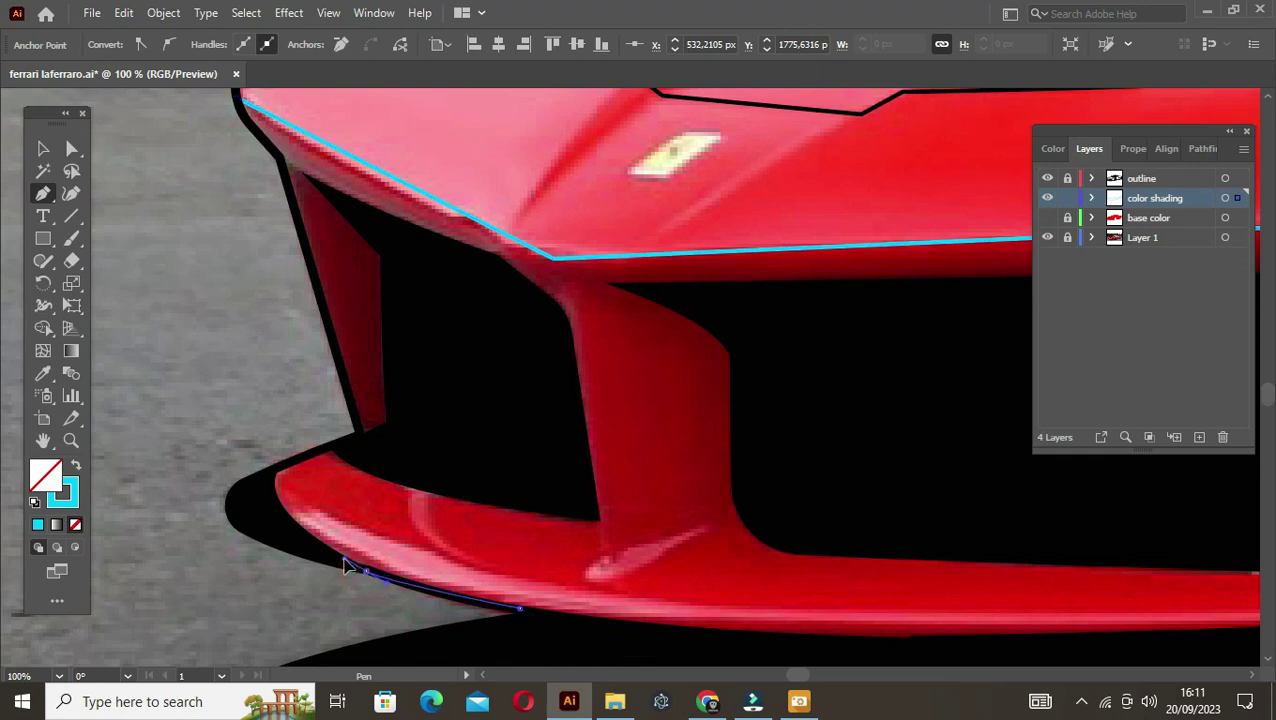
Step: Curve the path up the bumper's left side, close it at the start anchor, and deselect
mouse_move(262, 517)
left_mouse_down()
mouse_move(258, 492)
mouse_move(325, 455)
left_mouse_up()
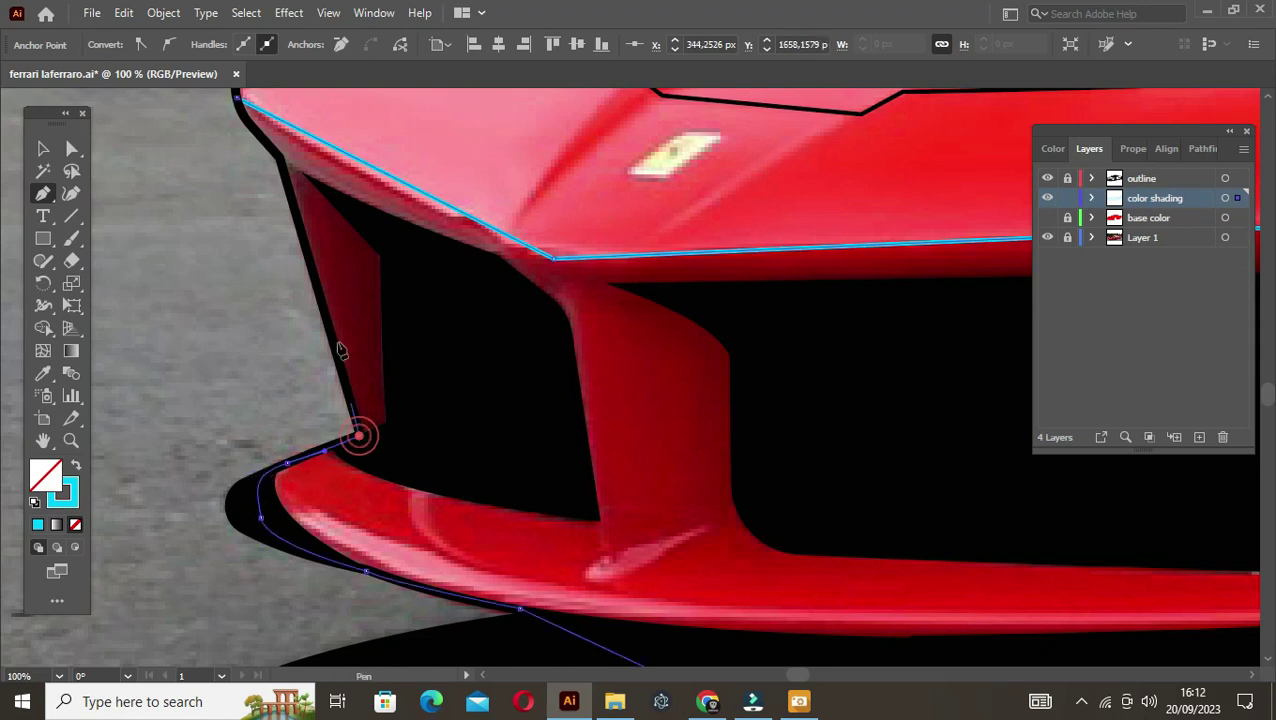
scroll(360, 440, "up", 5)
left_click(342, 444)
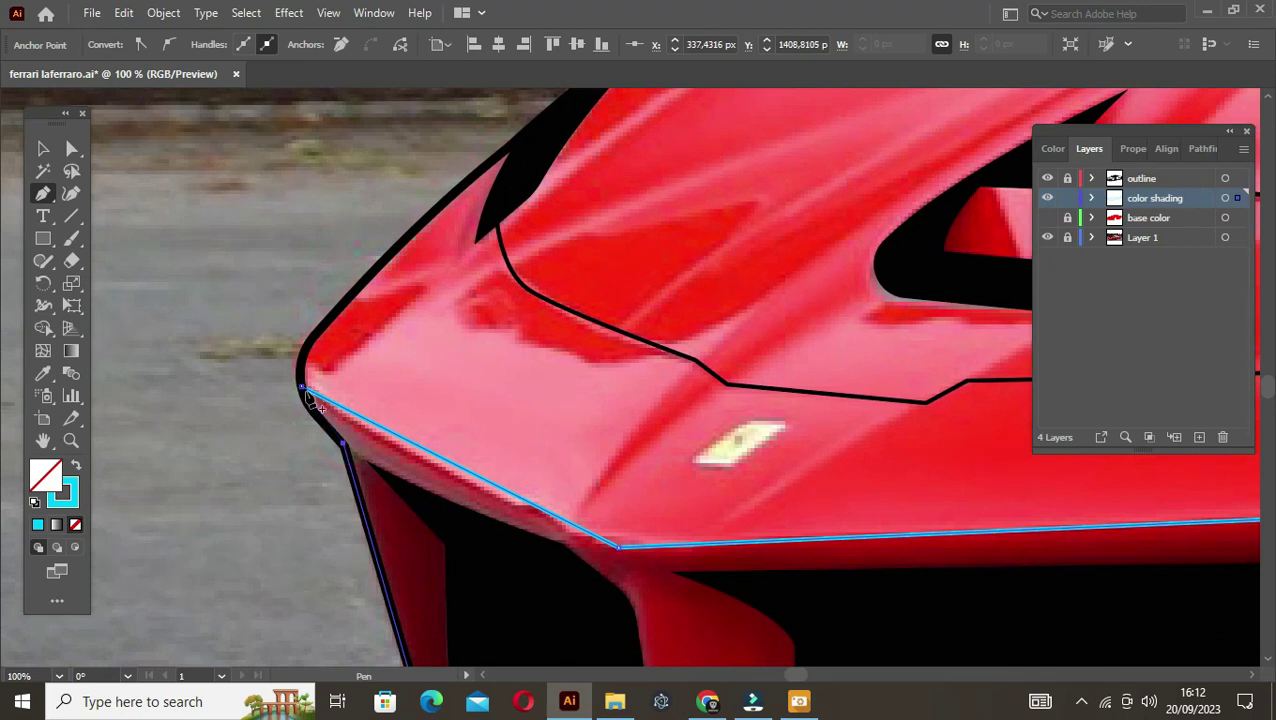
left_click(301, 387)
key("v")
left_click(242, 416)
scroll(368, 433, "down", 1)
key("p")
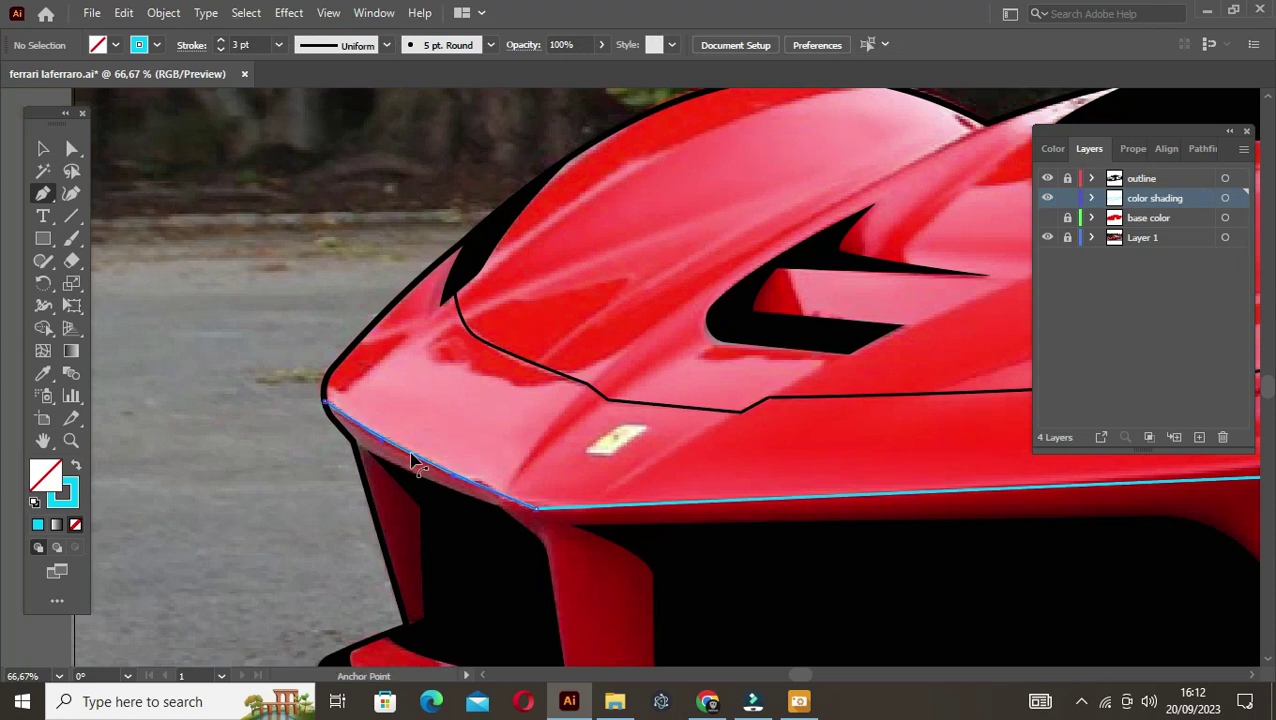
Step: Round the shading path's nose corner anchor into a smooth curve, then select the anchor above the front wheel arch
left_click(413, 461, "ctrl")
scroll(736, 470, "down", 1)
left_click_drag(773, 477, 218, 456)
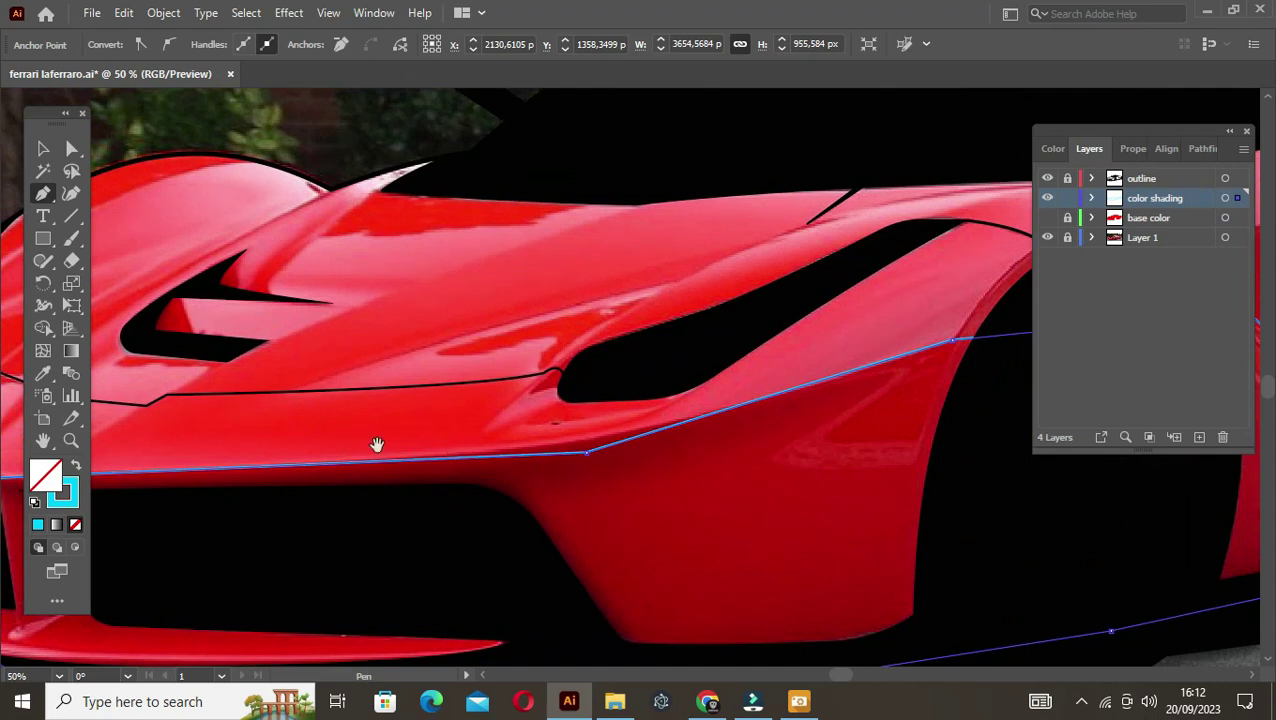
mouse_move(376, 444)
left_mouse_down()
mouse_move(644, 390)
mouse_move(589, 410)
mouse_move(779, 408)
left_mouse_up()
scroll(440, 445, "up", 1)
key("a")
left_click(462, 440)
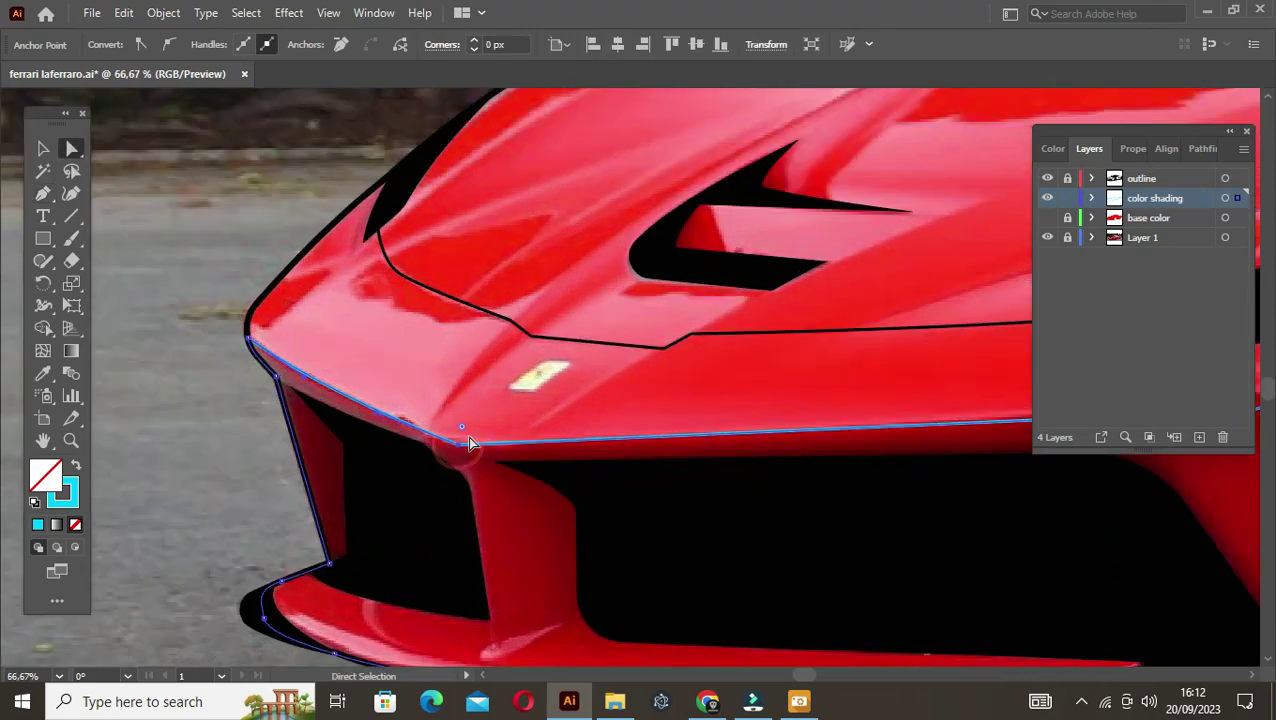
left_click_drag(461, 427, 515, 272)
mouse_move(606, 334)
left_mouse_down()
mouse_move(806, 385)
mouse_move(43, 440)
left_mouse_up()
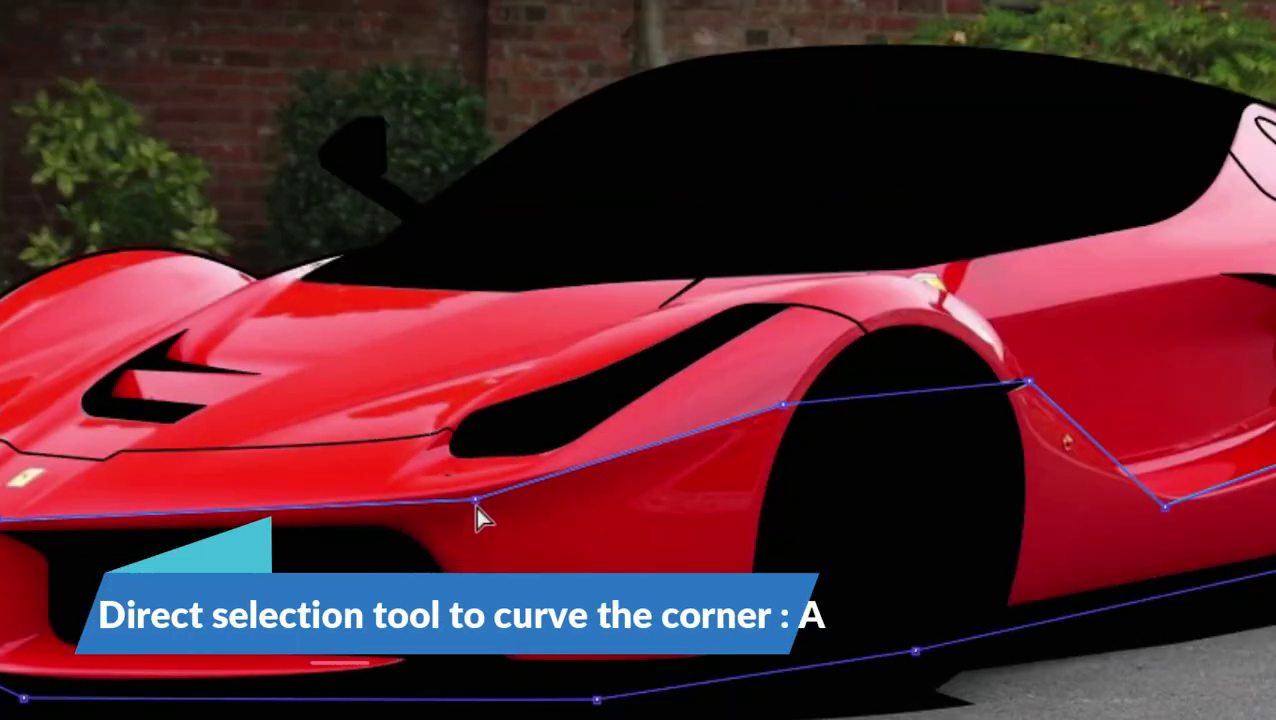
left_click(472, 498)
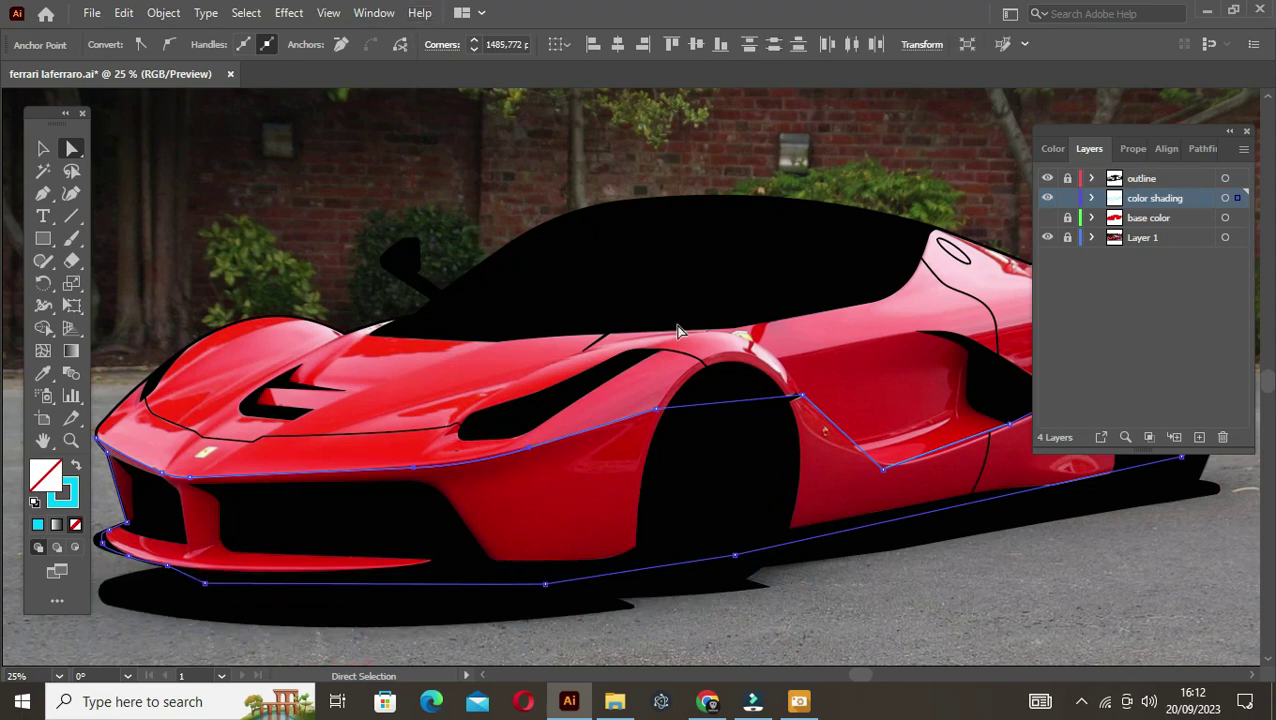
scroll(677, 331, "up", 1)
scroll(590, 450, "up", 1)
Step: Bend the wheel-arch segment into a curve and add anchors on the diagonal and lower side segments
key("p")
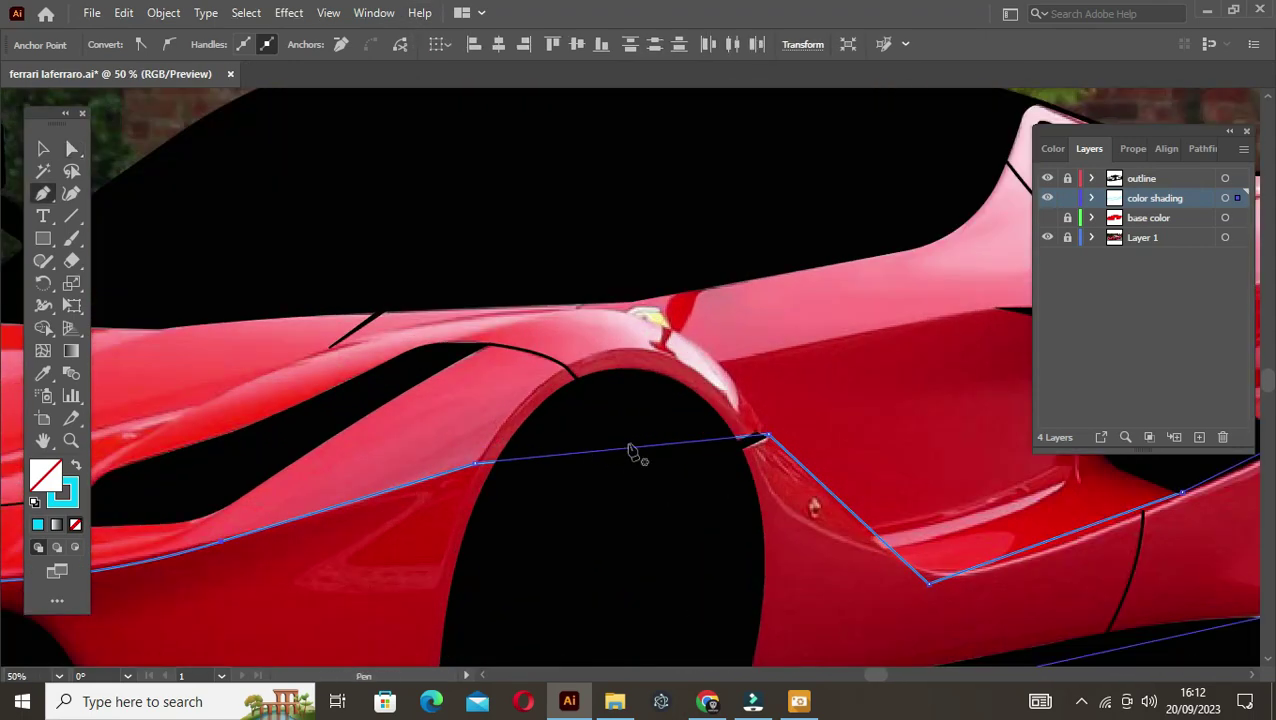
left_click_drag(632, 450, 618, 356)
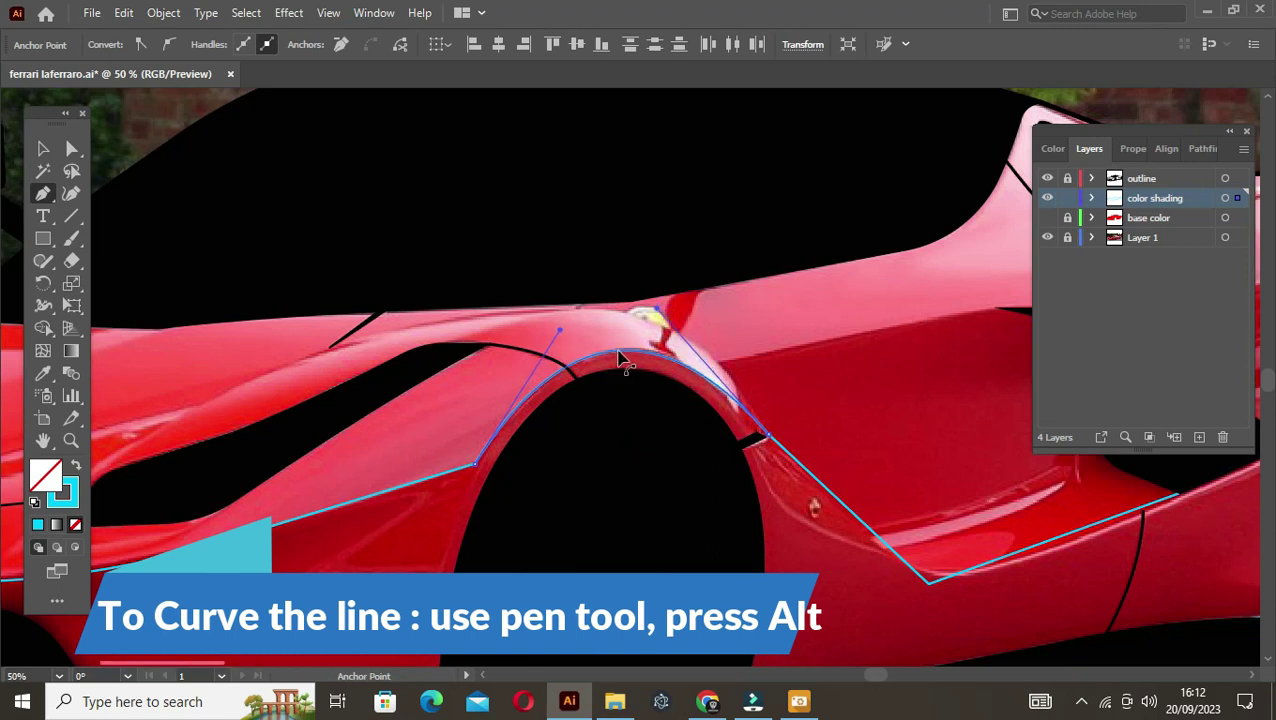
left_click_drag(817, 470, 390, 393)
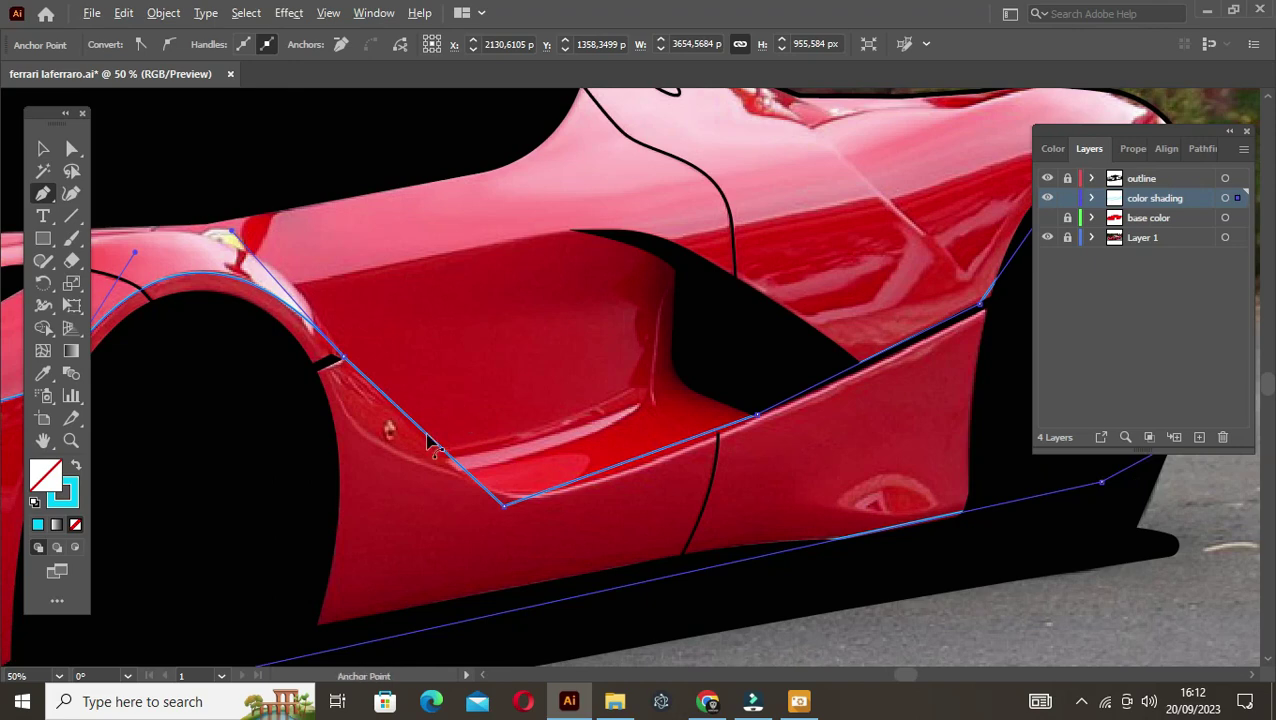
left_click(445, 454)
left_click(657, 459)
scroll(783, 421, "up", 2)
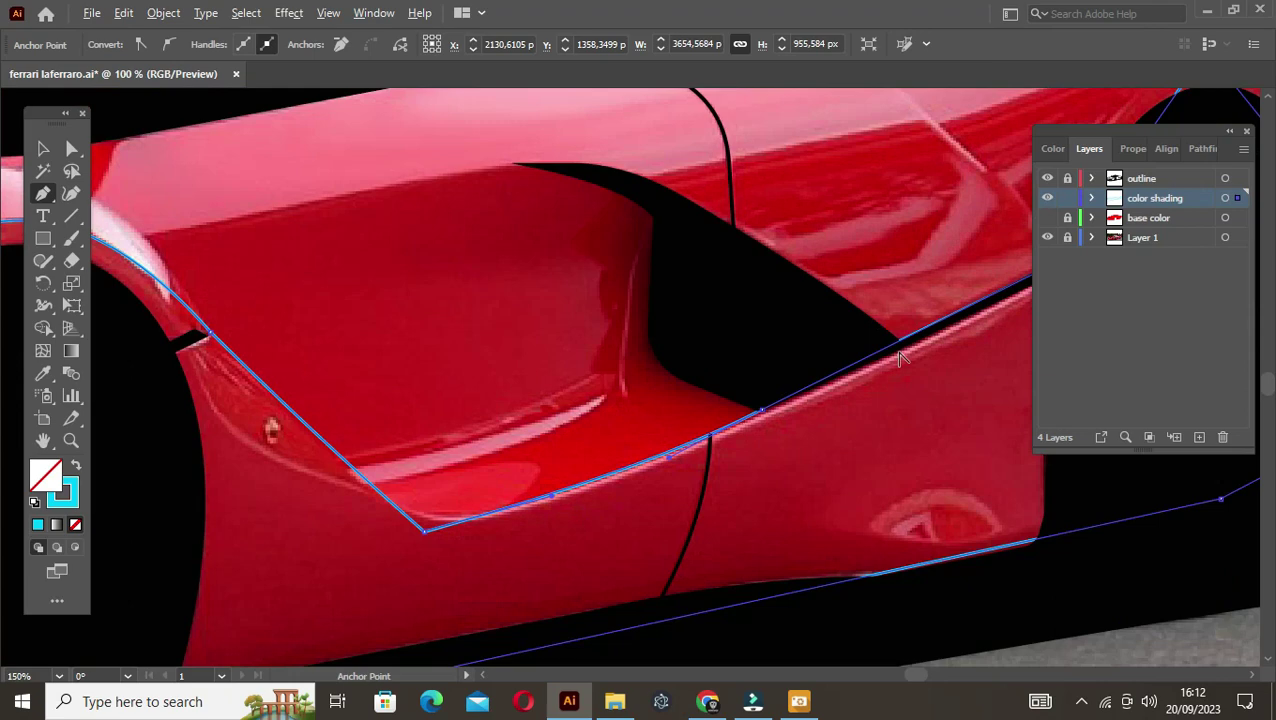
Step: Round the side panel corner into a smooth curve, deselect, and save the document
left_click(425, 528, "ctrl")
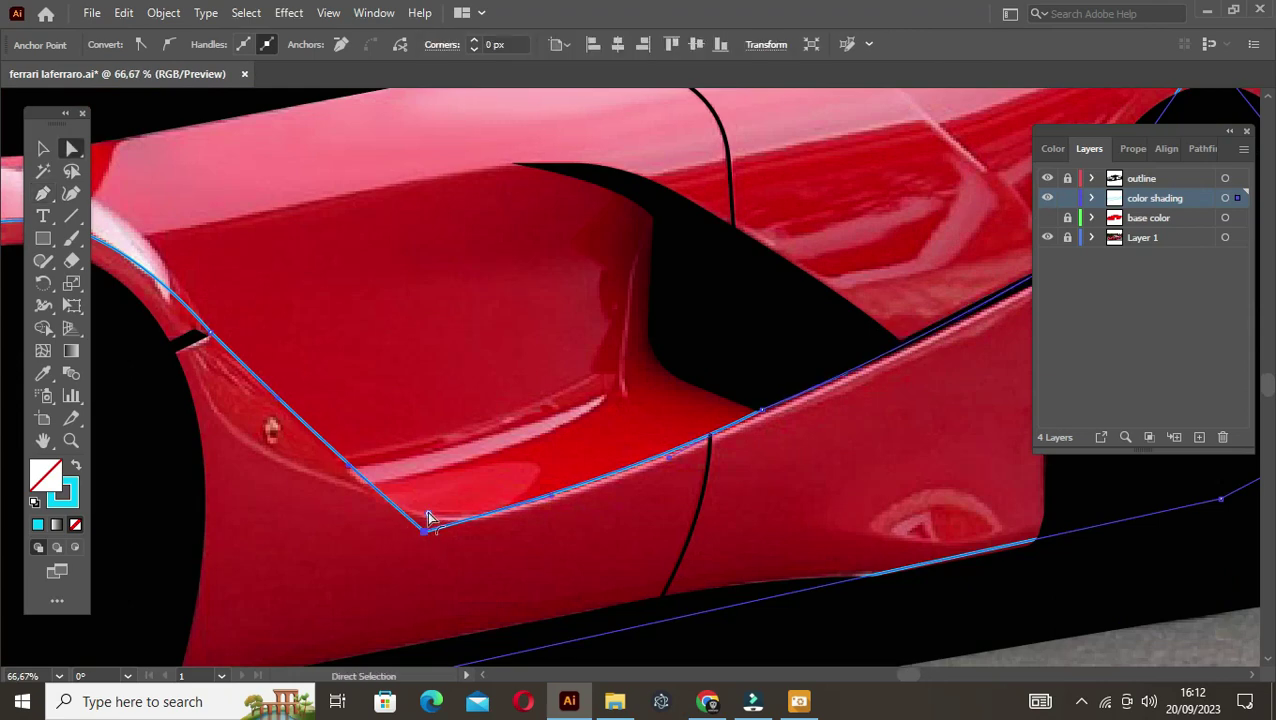
scroll(678, 350, "down", 2)
scroll(561, 501, "up", 2)
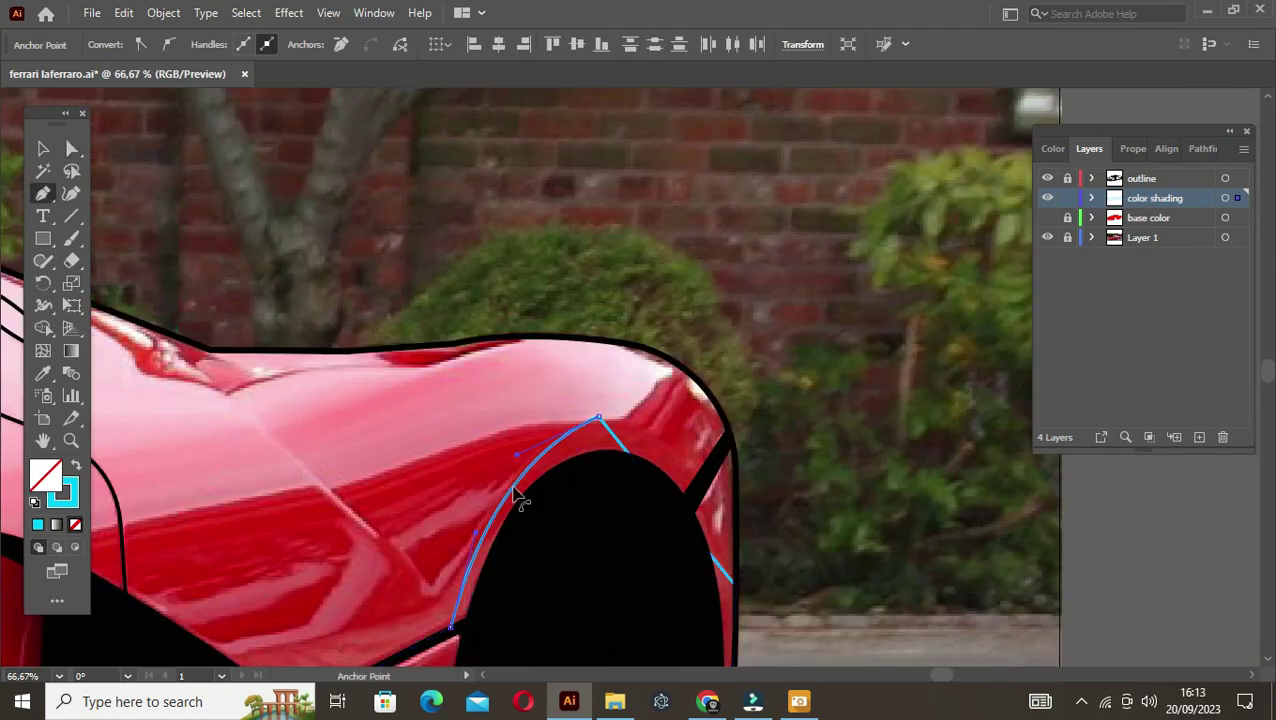
left_click_drag(513, 492, 627, 441)
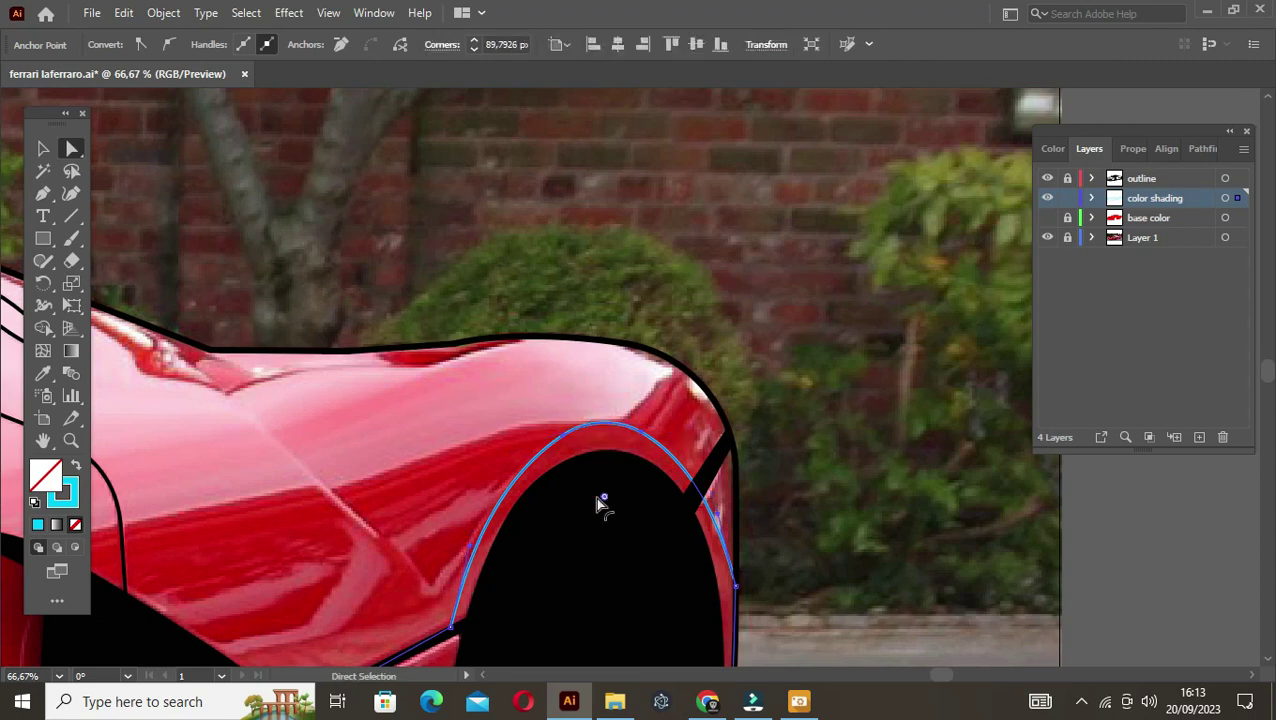
left_click(806, 515)
scroll(806, 515, "down", 3)
left_click_drag(410, 540, 556, 477)
key("ctrl+s")
scroll(390, 427, "up", 2)
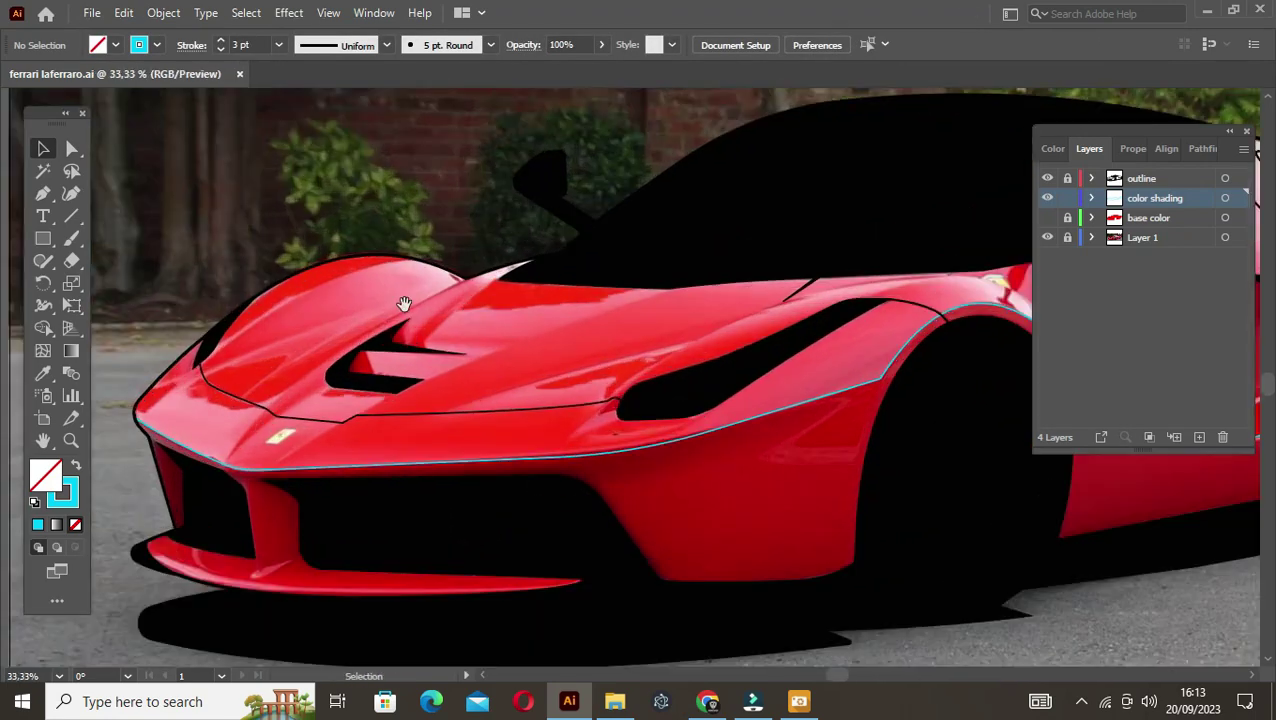
Step: Draw an open pen line along the left intake edge, curving at its lower corner
scroll(335, 420, "up", 1)
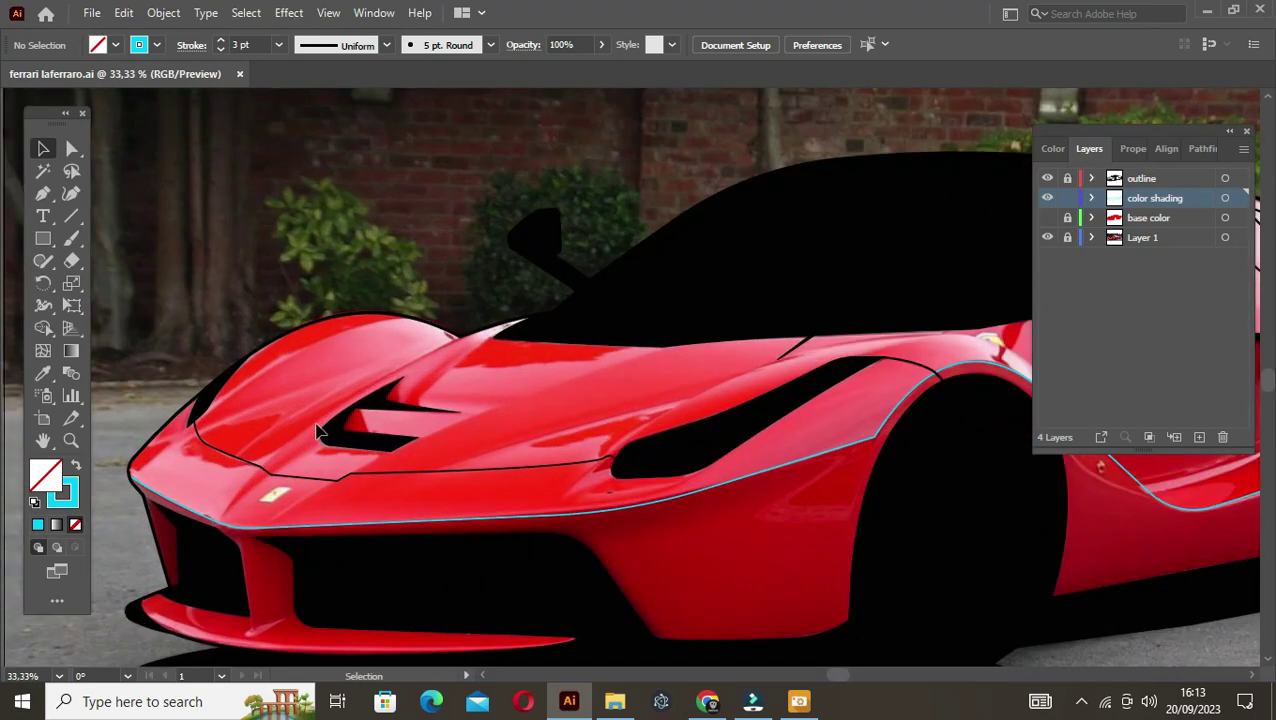
scroll(342, 504, "up", 2)
scroll(208, 427, "up", 1)
key("p")
left_click(330, 388)
left_click(130, 313)
left_click_drag(197, 582, 255, 564)
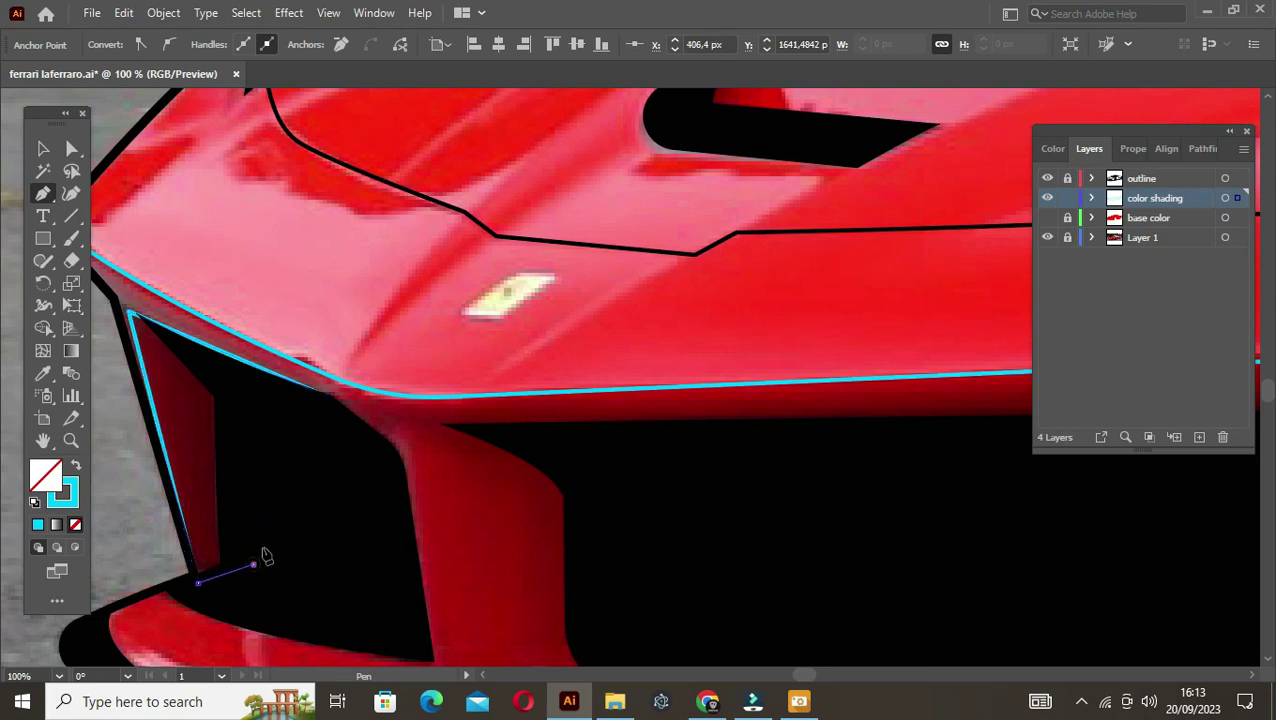
key("ctrl+shift+a")
key("ctrl+minus")
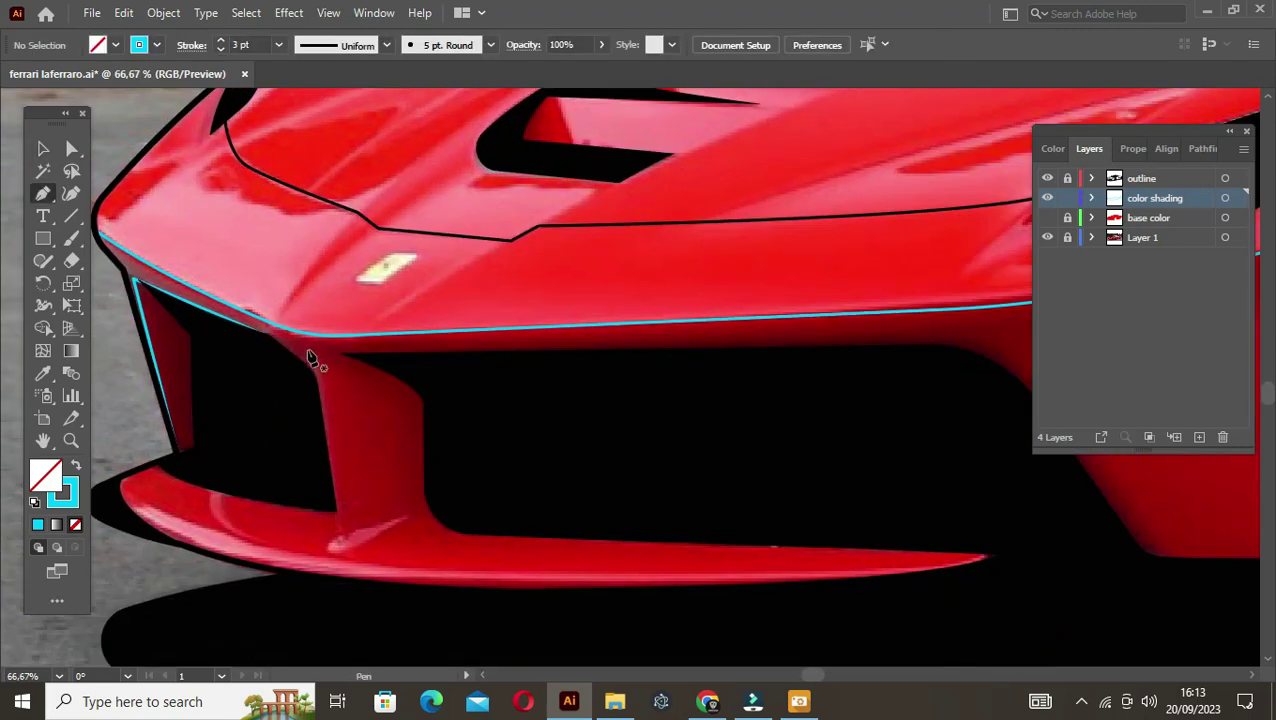
Step: Draw a closed outline around the central front air intake
left_click(310, 358)
left_click_drag(799, 342, 562, 334)
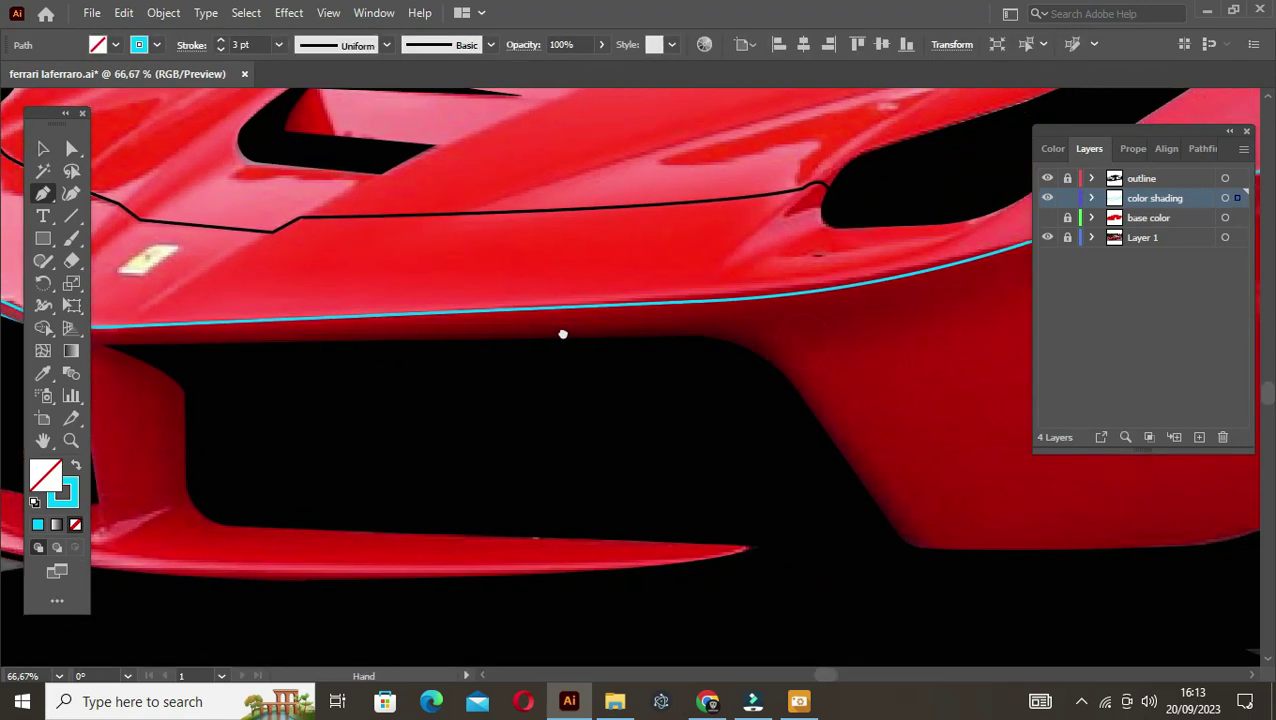
left_click(755, 326)
left_click_drag(935, 558, 758, 531)
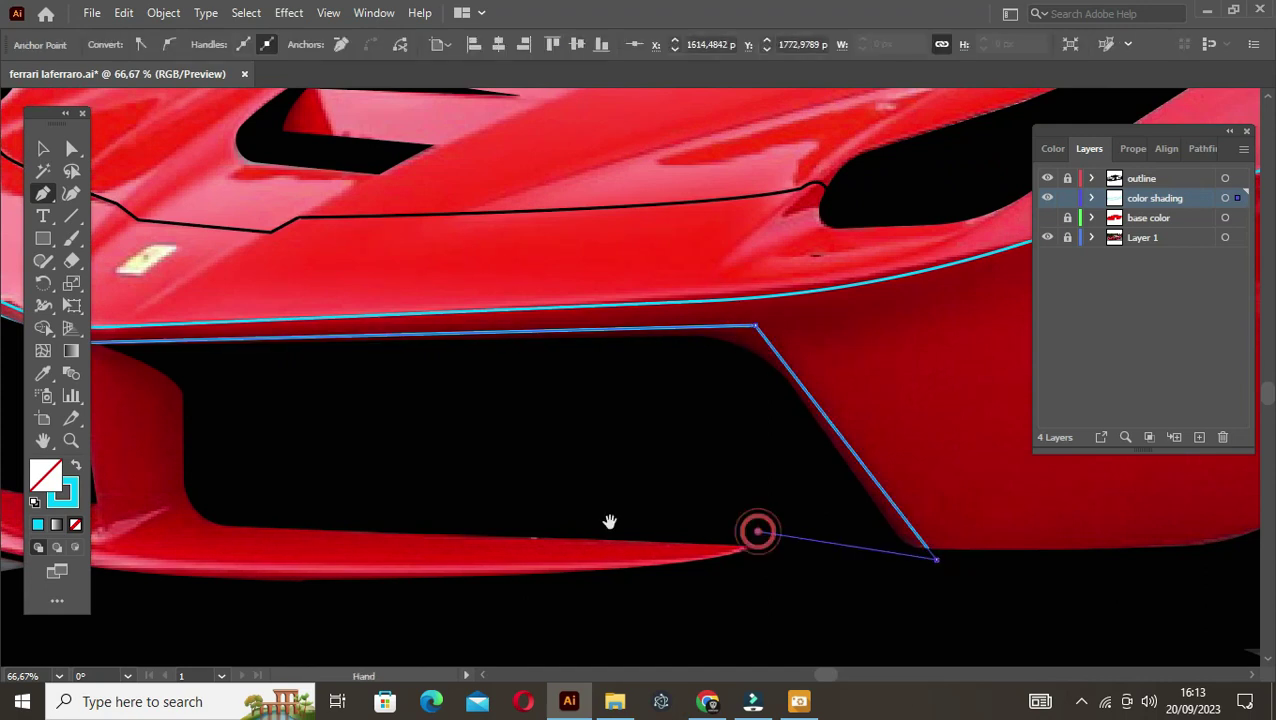
left_click_drag(610, 521, 850, 552)
left_click_drag(997, 563, 985, 580)
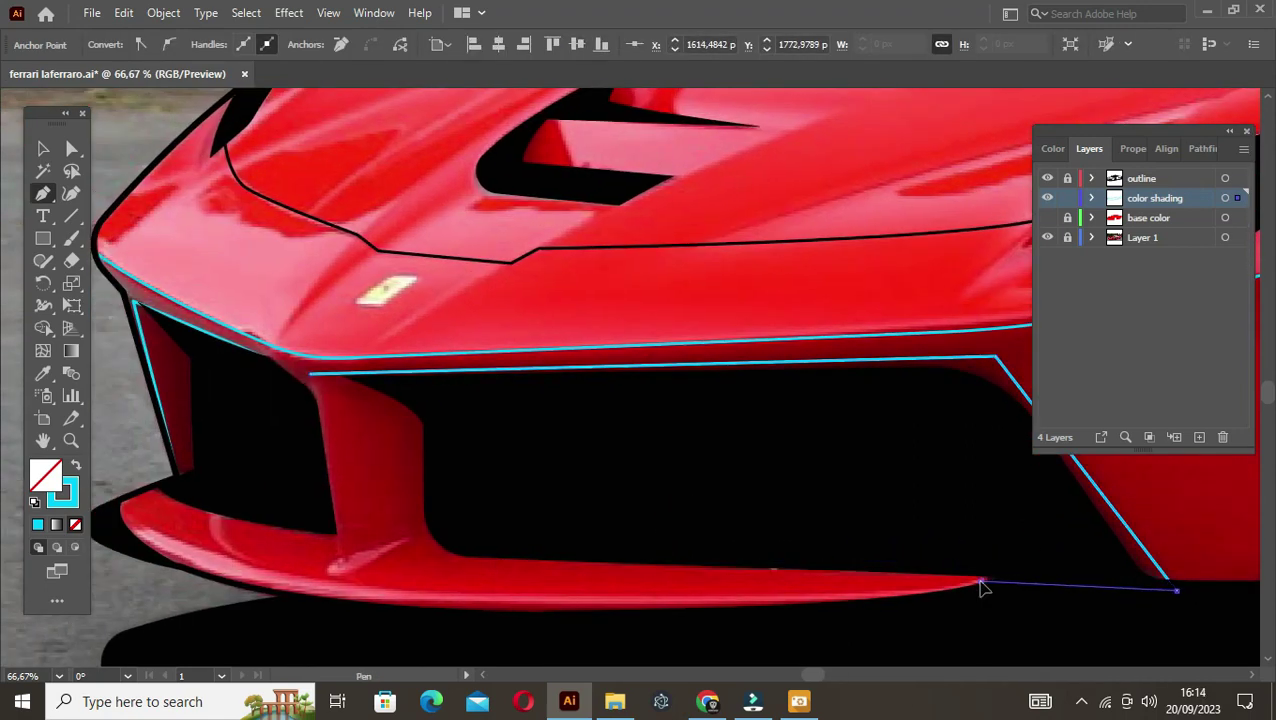
left_click(401, 560)
left_click(390, 426)
left_click(312, 375)
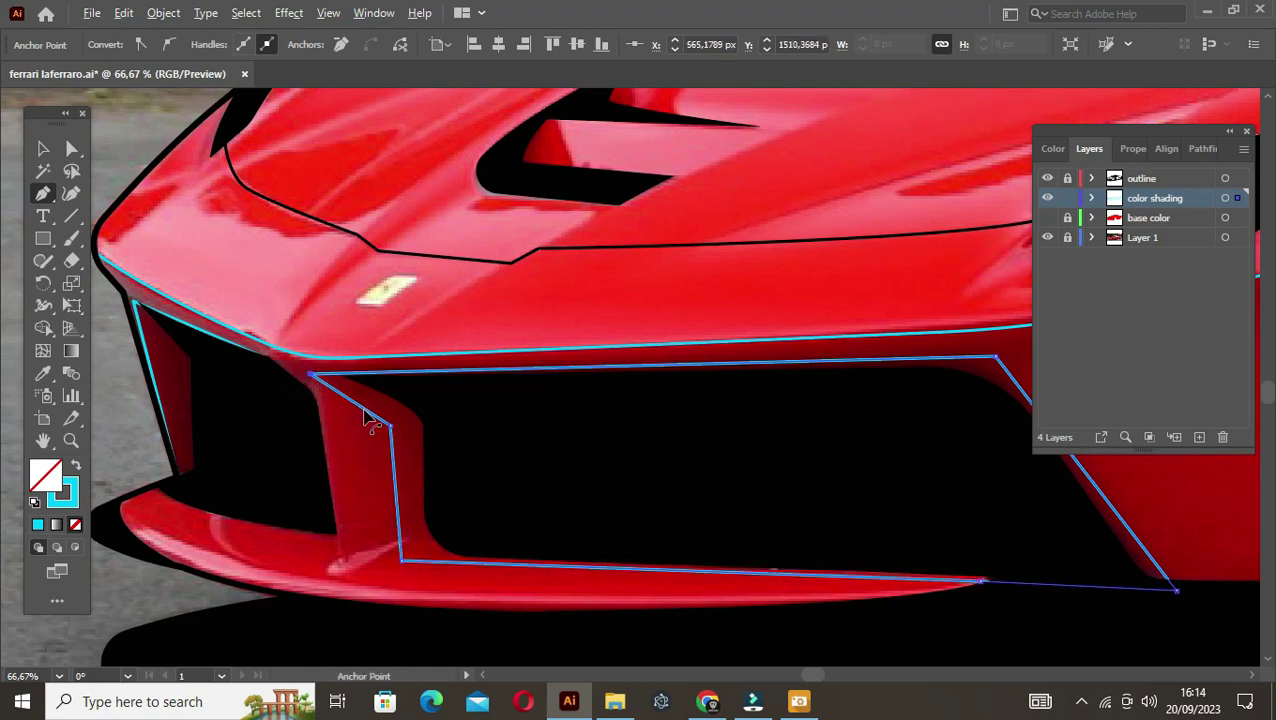
Step: Round the intake outline's lower-left and top-right corners with Direct Selection
left_click(68, 146)
left_click(645, 577)
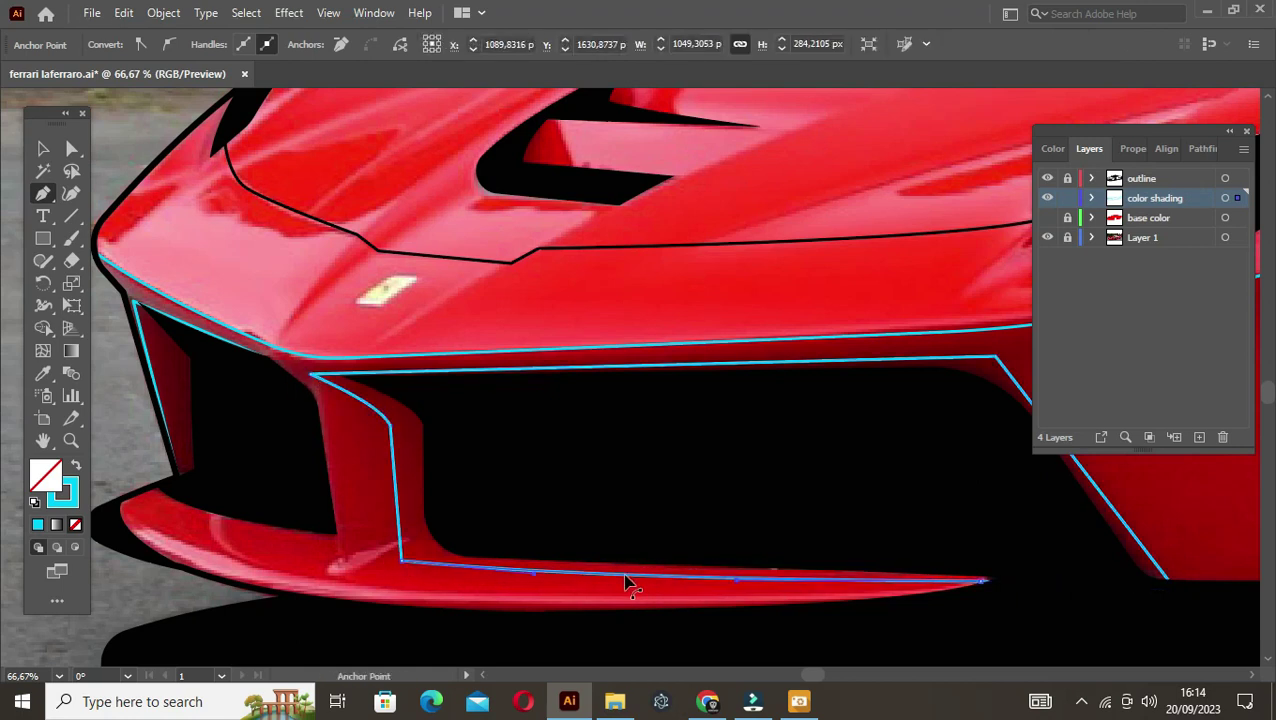
left_click(402, 560)
left_click_drag(465, 500, 373, 430)
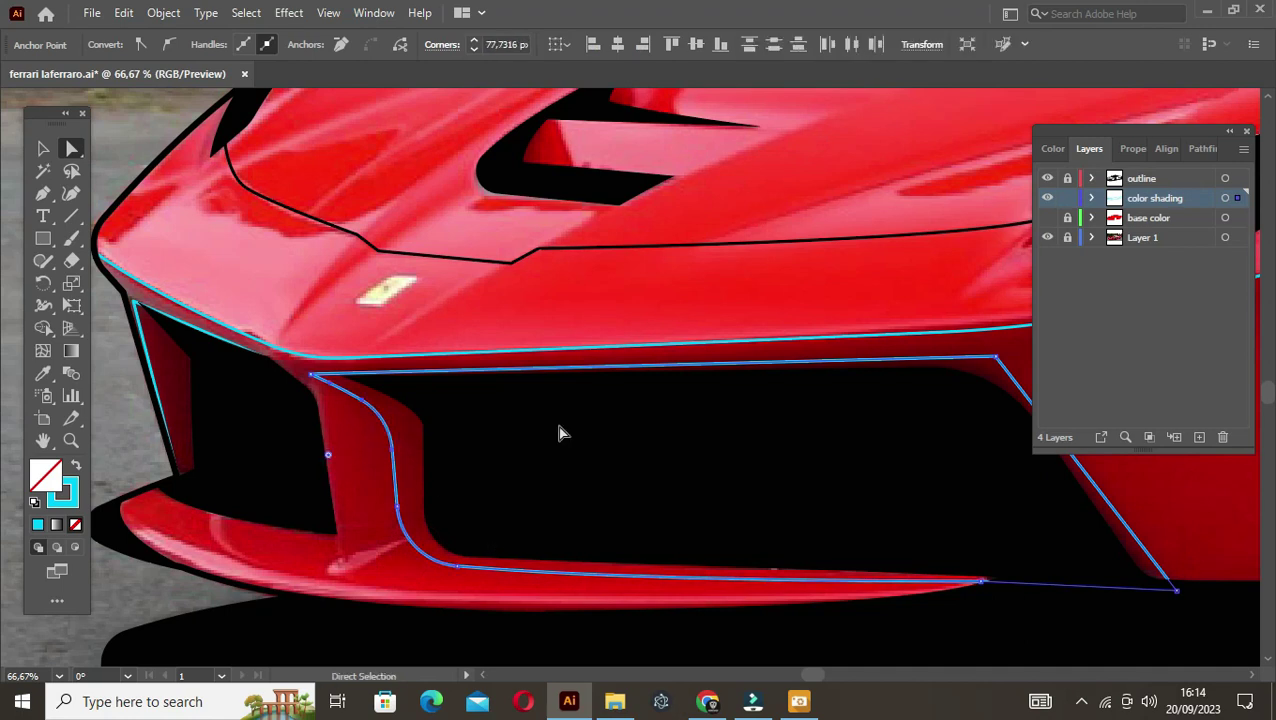
scroll(575, 400, "right", 2)
key("p")
scroll(575, 381, "right", 5)
key("a")
left_click_drag(592, 343, 548, 461)
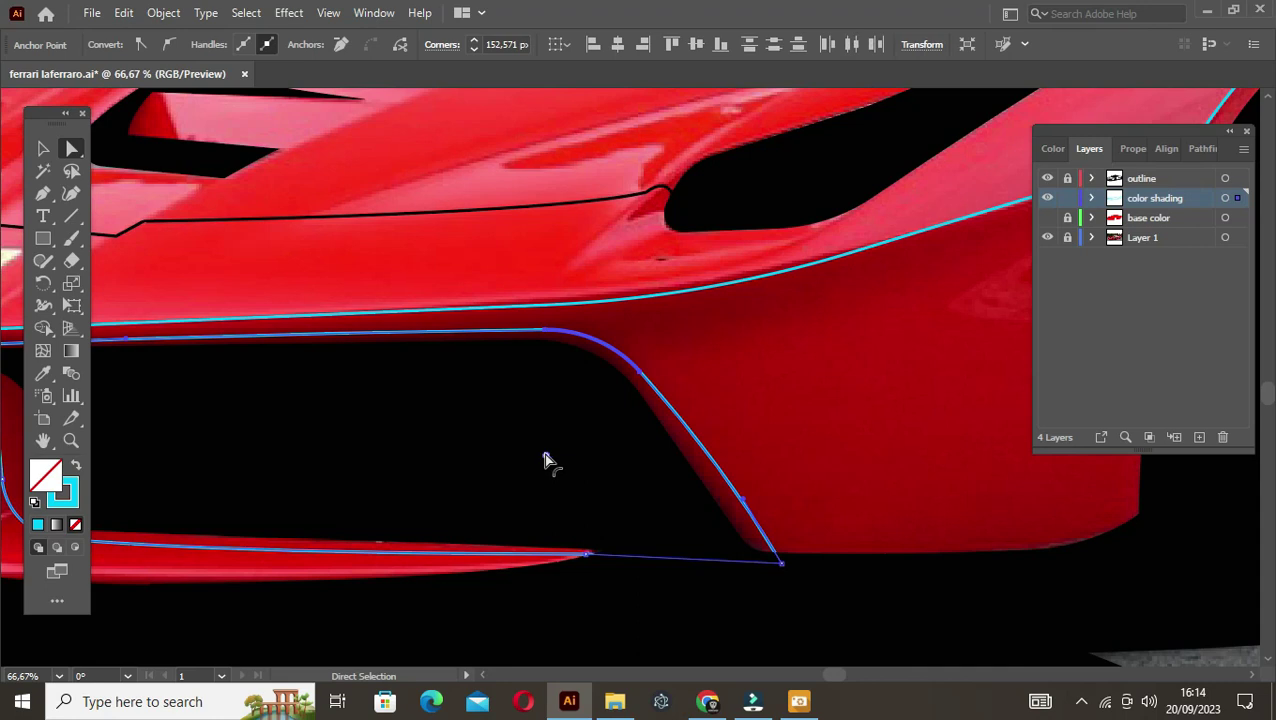
scroll(441, 490, "up", 1)
scroll(441, 504, "up", 1)
Step: Draw a curved path along the lower bumper, from the intake divider to the bumper's left end
scroll(448, 492, "up", 1)
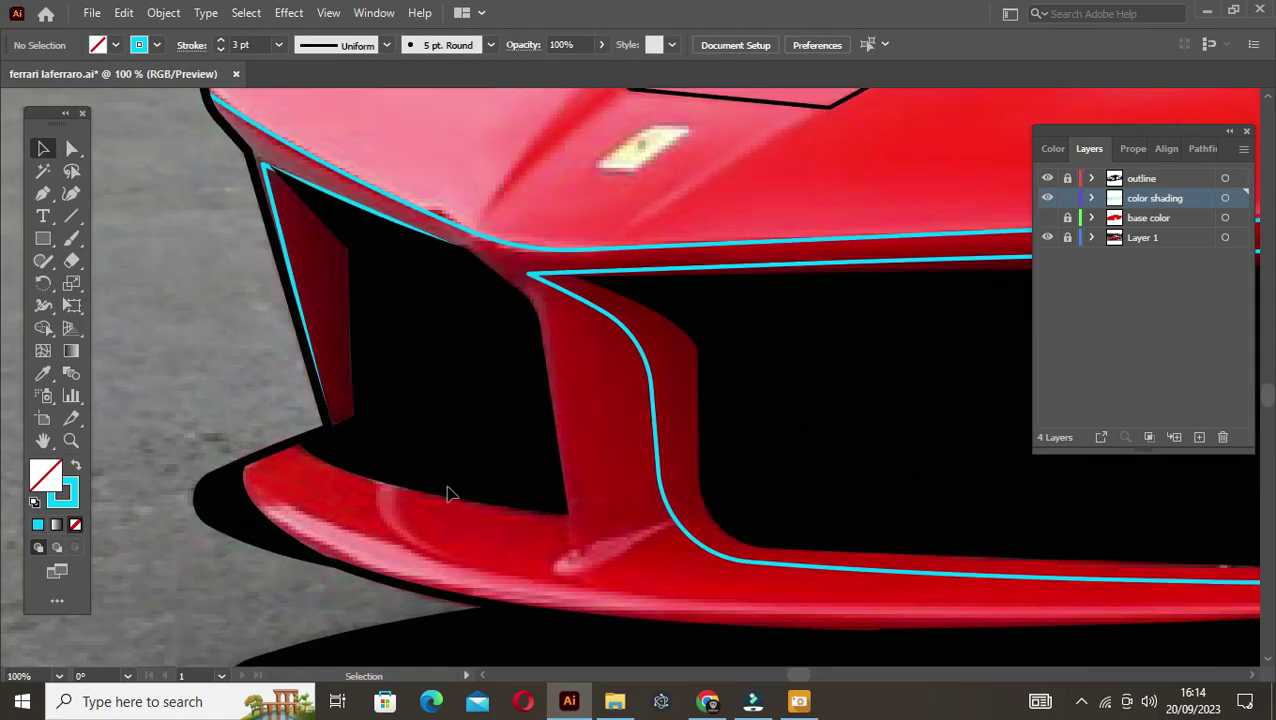
key("p")
left_click(560, 470)
left_click(568, 521)
left_click(278, 453)
left_click_drag(498, 510, 383, 510)
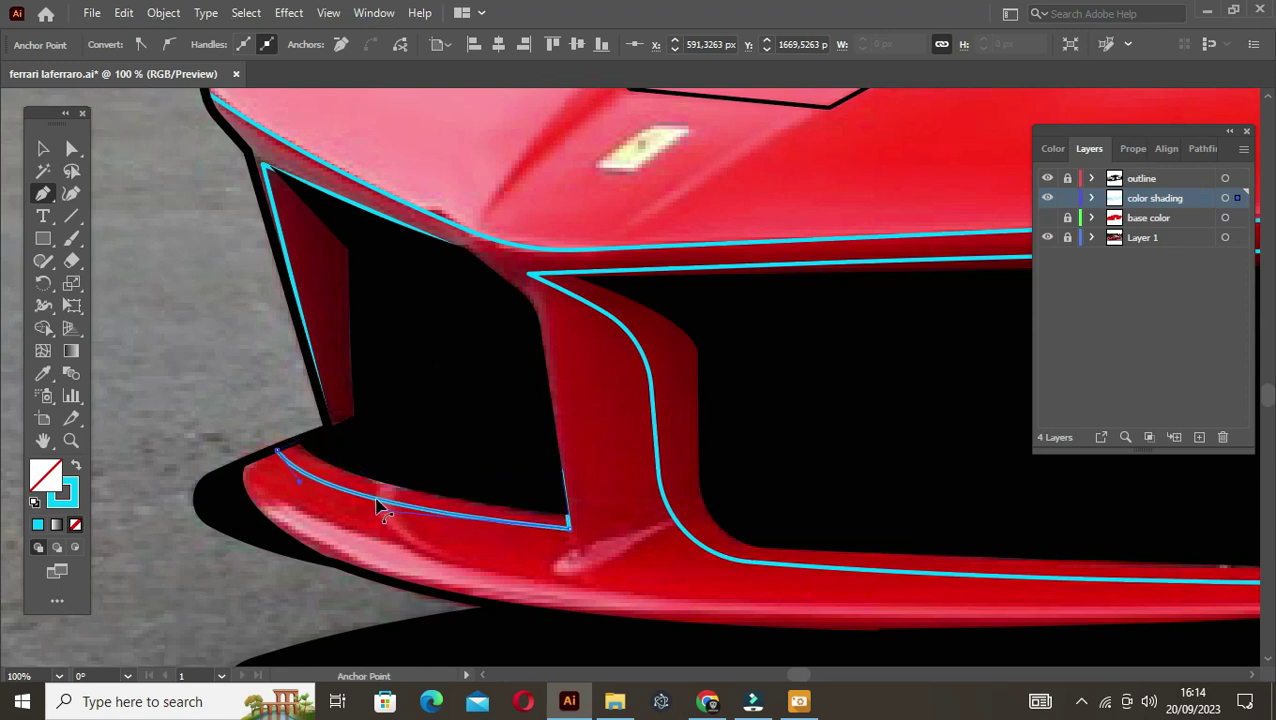
left_click(460, 460, "ctrl")
Step: Outline the intake divider as a closed path and adjust its anchors
left_click(548, 300)
left_click(578, 553)
left_click(529, 307)
left_click(468, 249)
left_click(548, 298, "ctrl")
key("a")
left_click(598, 486)
left_click(602, 513)
Step: Trace the bumper's bottom lip as a curve from its left tip toward the splitter's tip
key("v")
key("ctrl+minus")
scroll(245, 460, "up", 2)
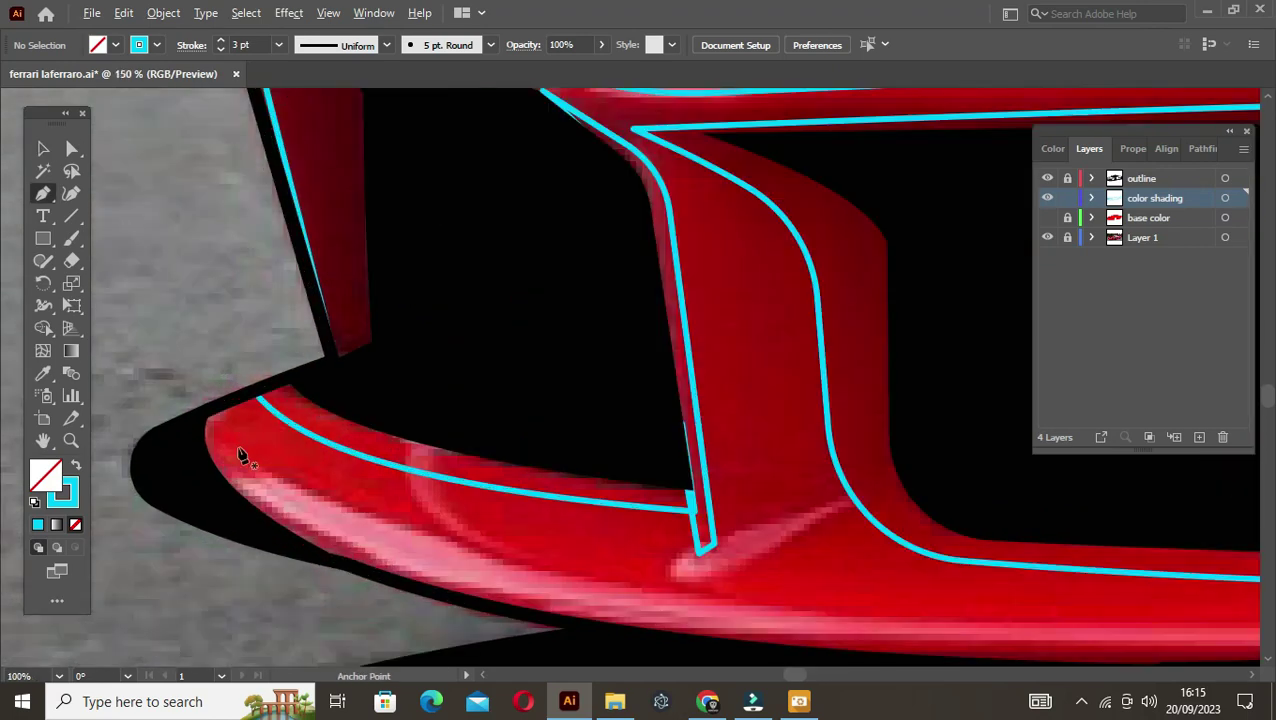
left_click(230, 418)
scroll(356, 515, "down", 2)
left_click_drag(500, 557, 1015, 568)
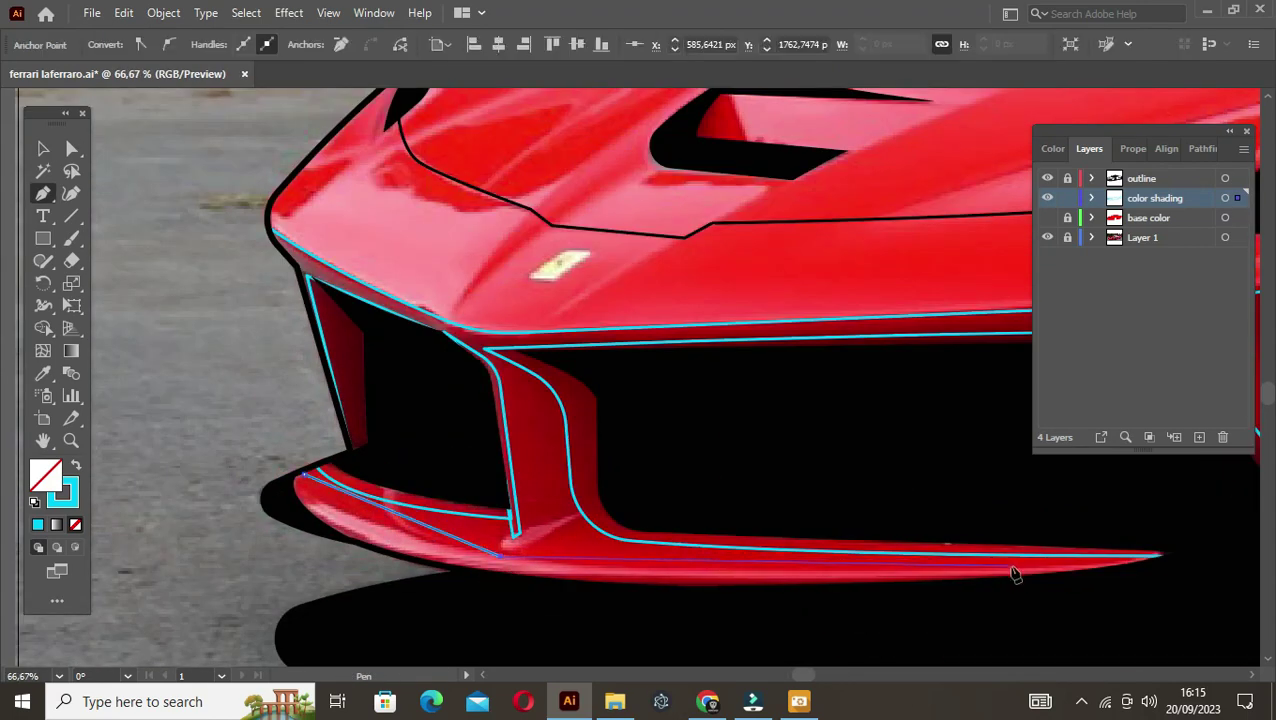
scroll(307, 505, "up", 2)
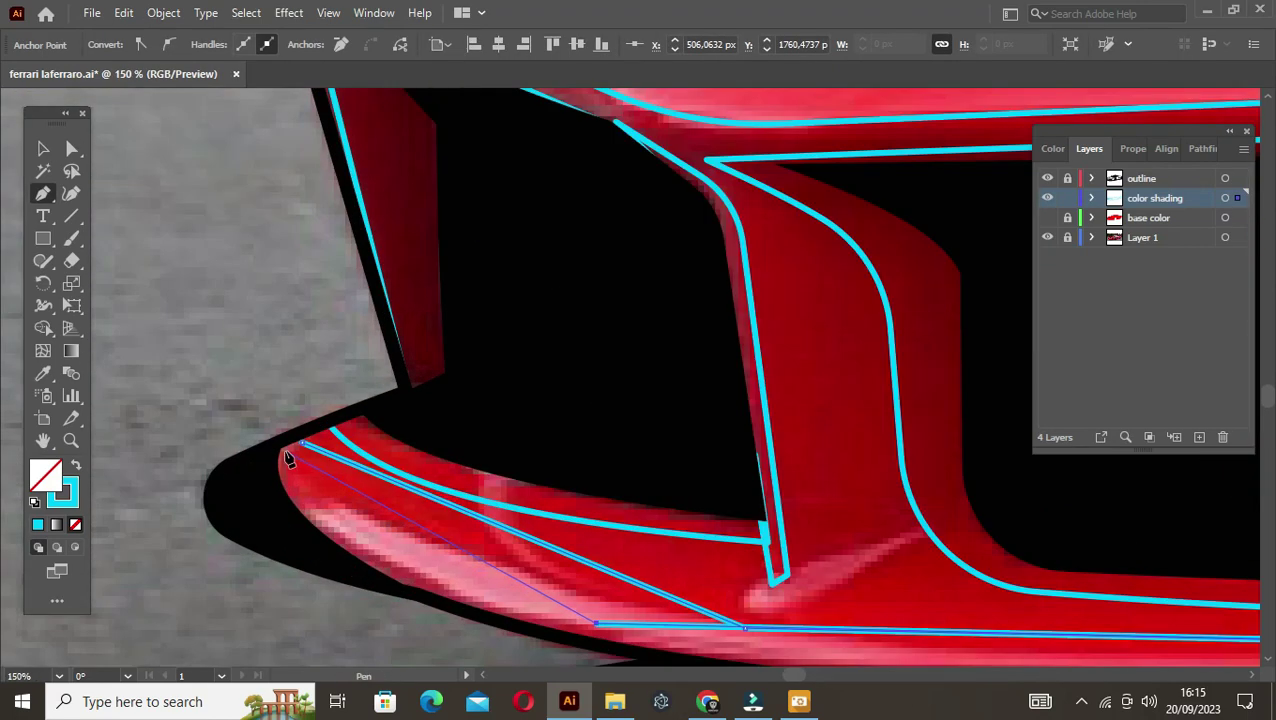
scroll(384, 502, "down", 1)
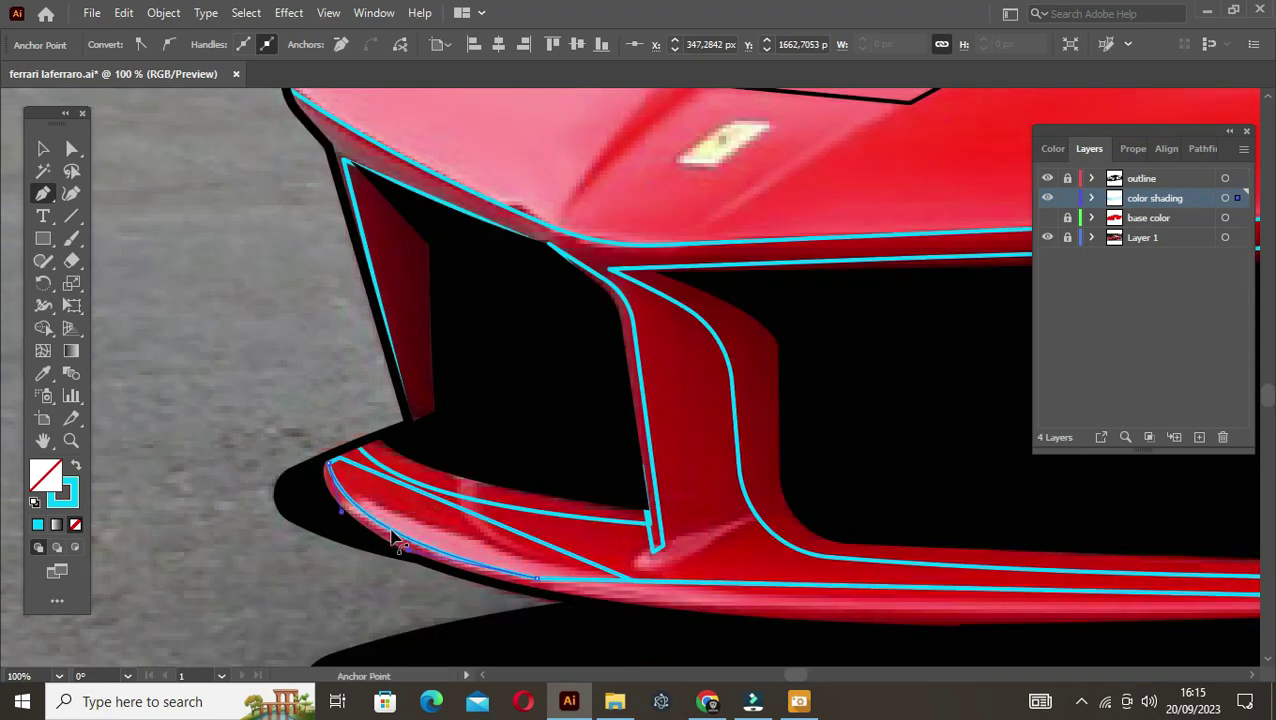
mouse_move(972, 615)
left_mouse_down()
mouse_move(672, 462)
mouse_move(613, 473)
left_mouse_up()
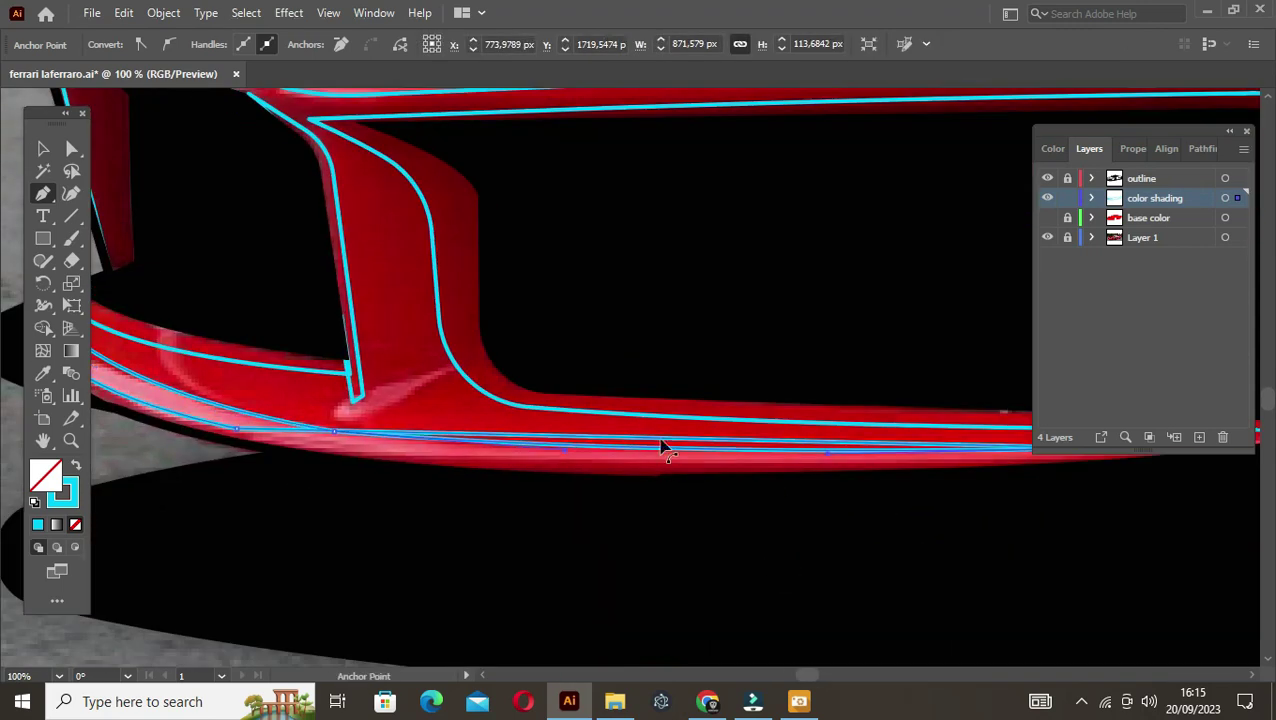
scroll(442, 447, "down", 1)
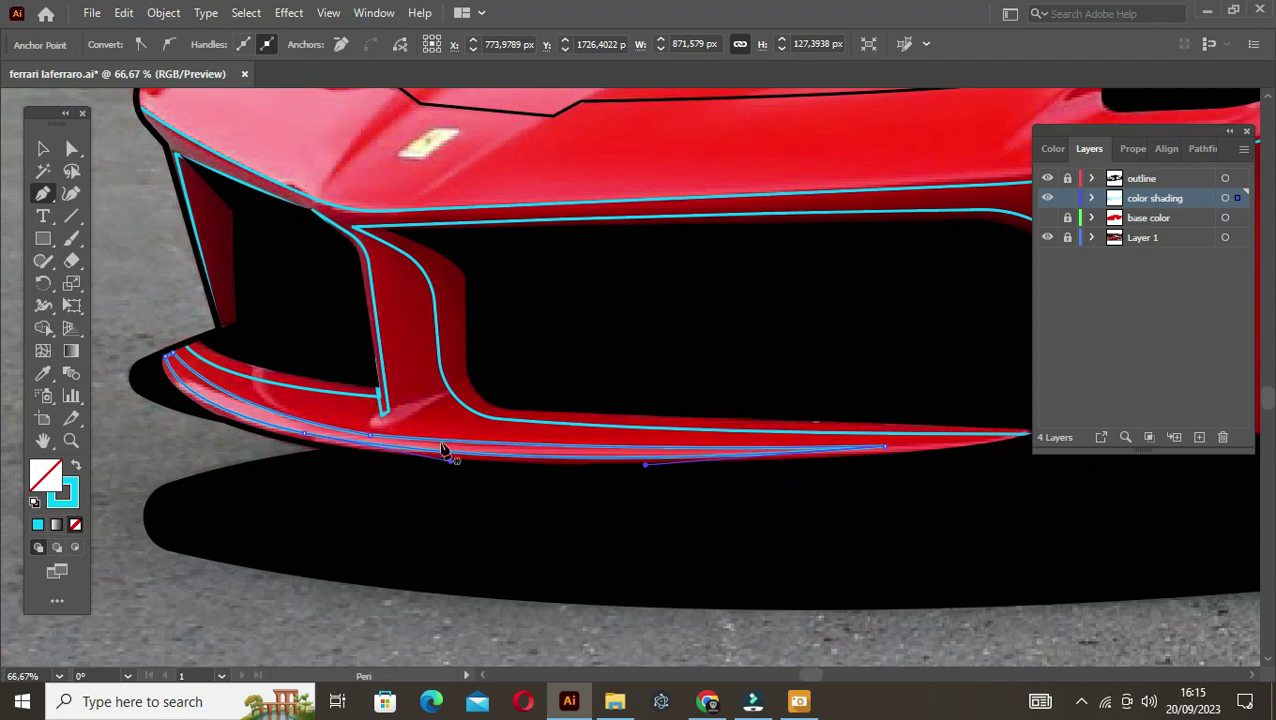
scroll(443, 449, "down", 1)
Step: Check the finished bumper lip path, then clear the selection
left_click(155, 374, "ctrl")
scroll(300, 425, "up", 2)
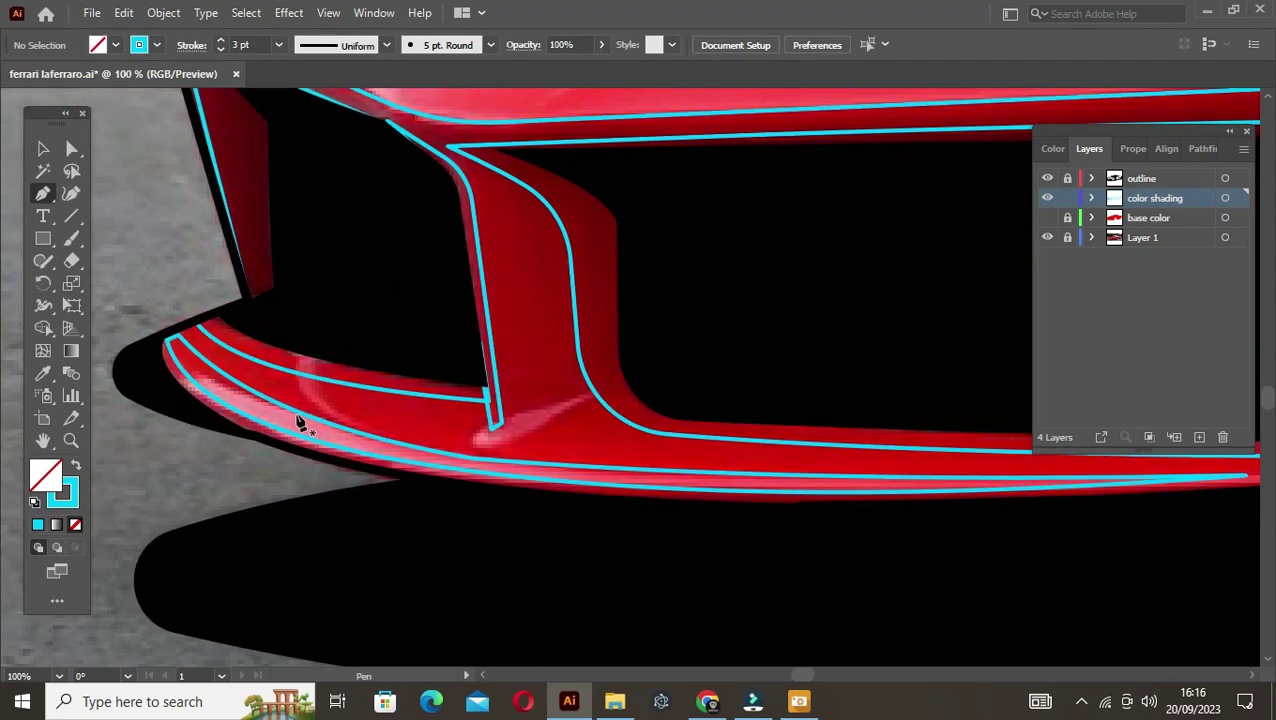
left_click(470, 455, "ctrl")
key("v")
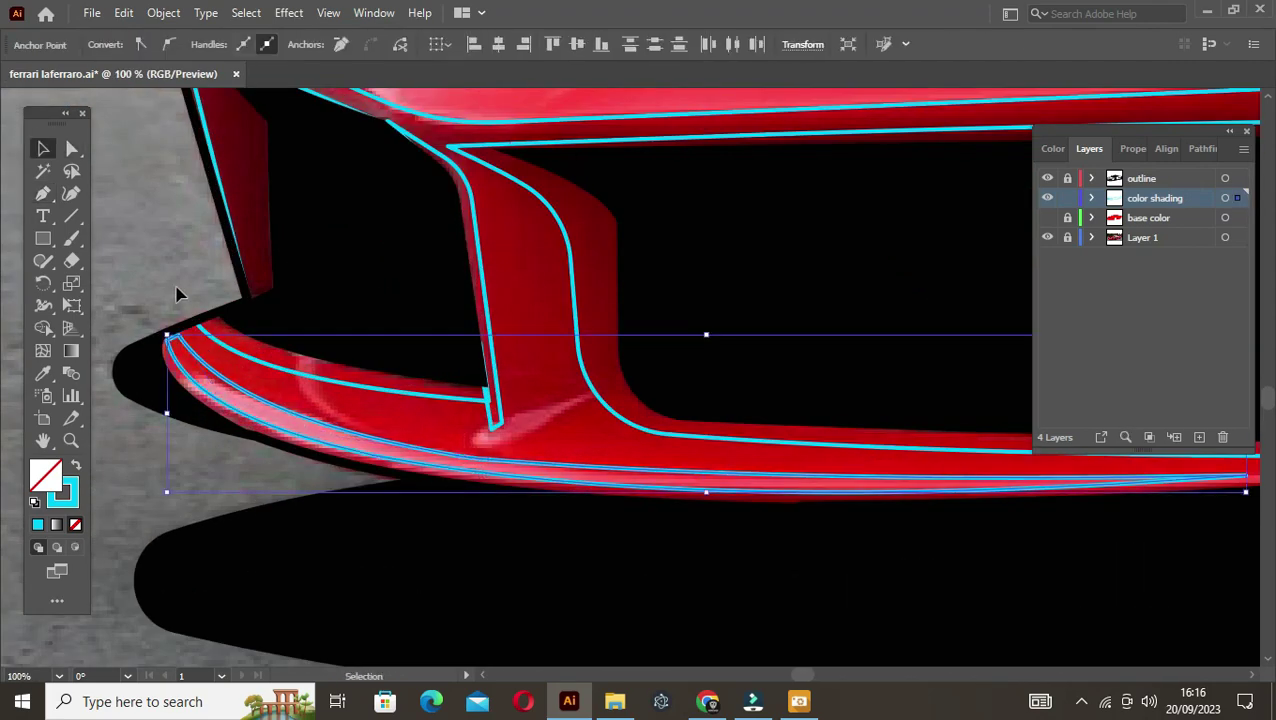
left_click(177, 290)
scroll(423, 340, "down", 4)
scroll(488, 390, "up", 3)
scroll(488, 390, "down", 3)
Step: Draw a closed triangular panel along the crease above the grille
scroll(488, 390, "up", 1)
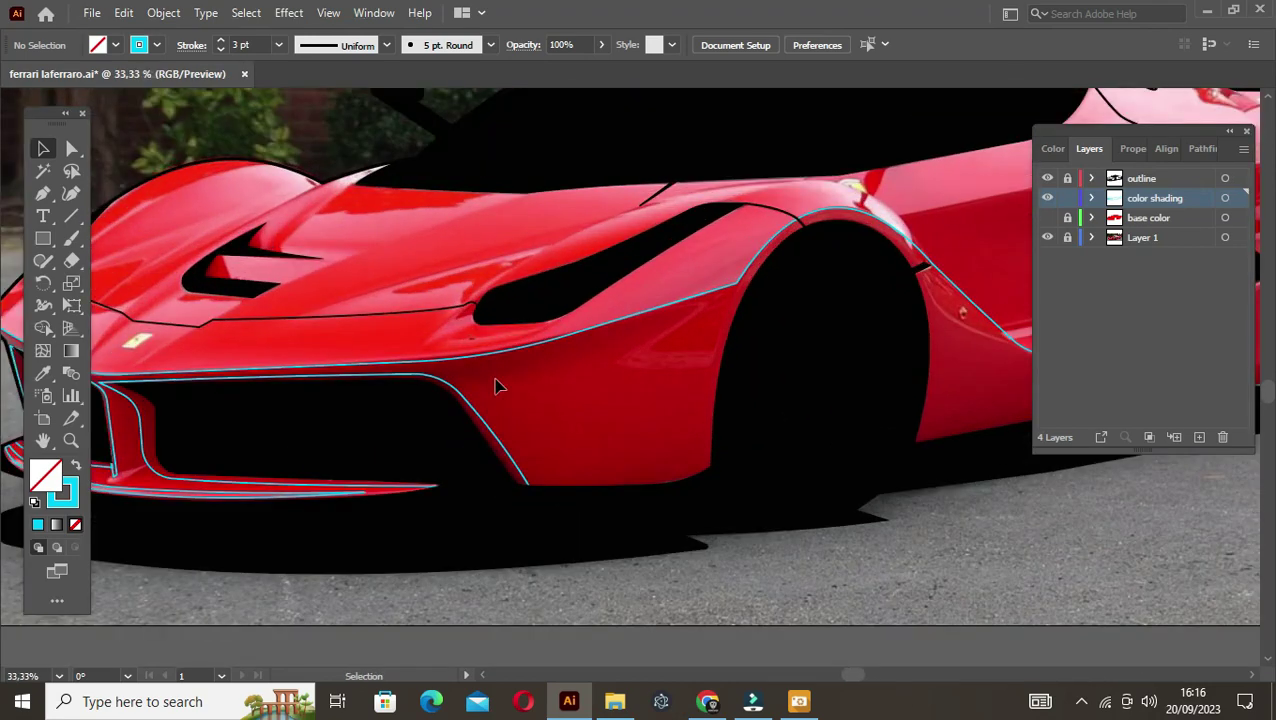
key("p")
scroll(556, 378, "down", 1)
scroll(494, 367, "up", 1)
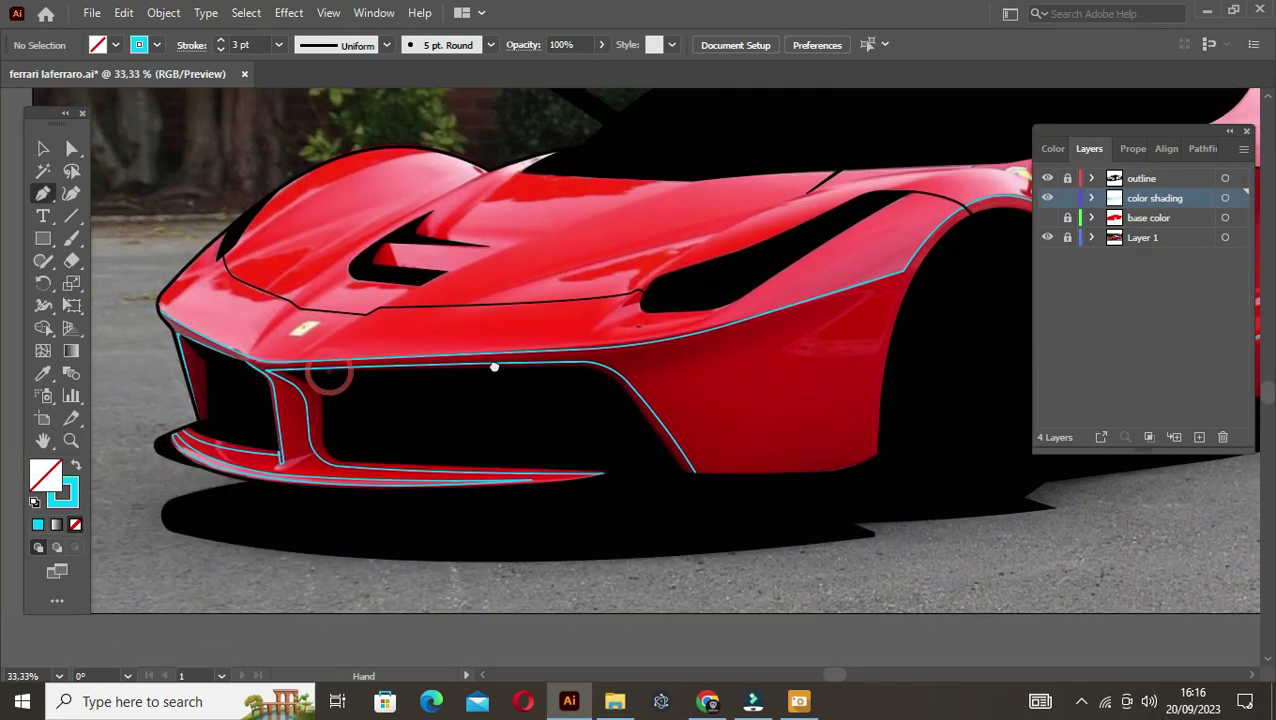
scroll(618, 379, "up", 1)
scroll(720, 379, "down", 1)
scroll(662, 375, "up", 1)
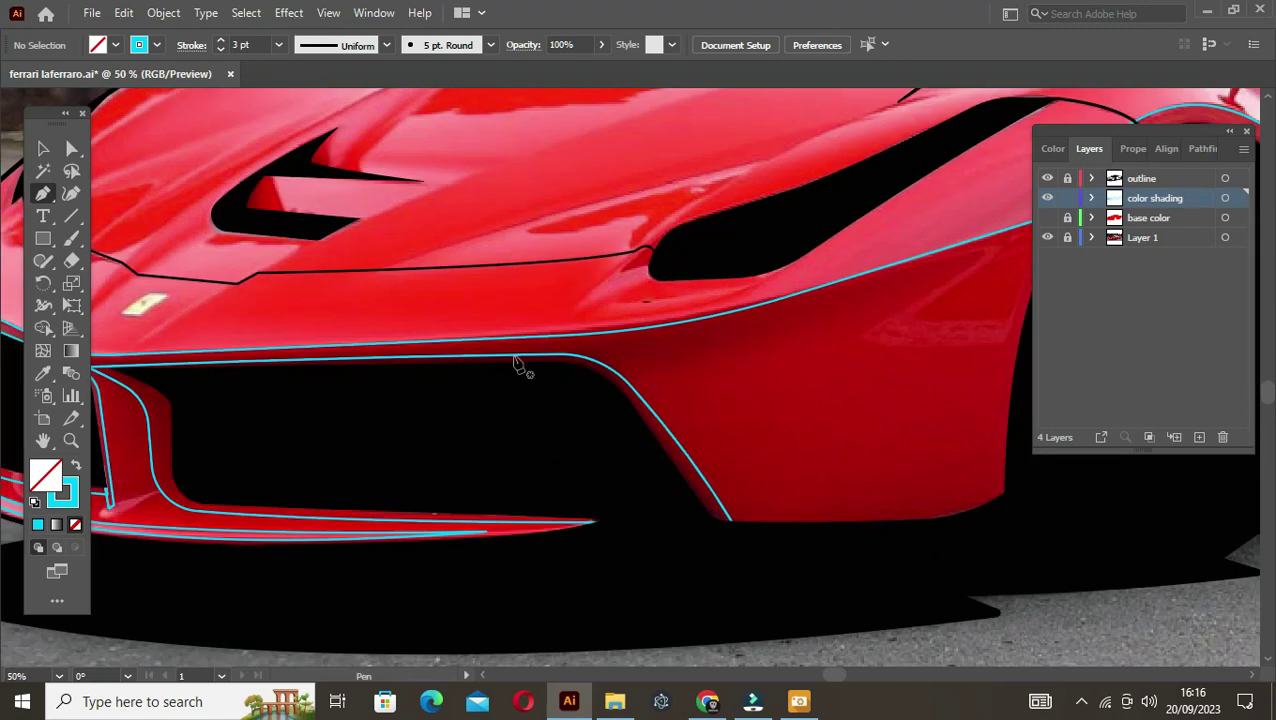
scroll(516, 362, "left", 2)
left_click(567, 357)
left_click(940, 295)
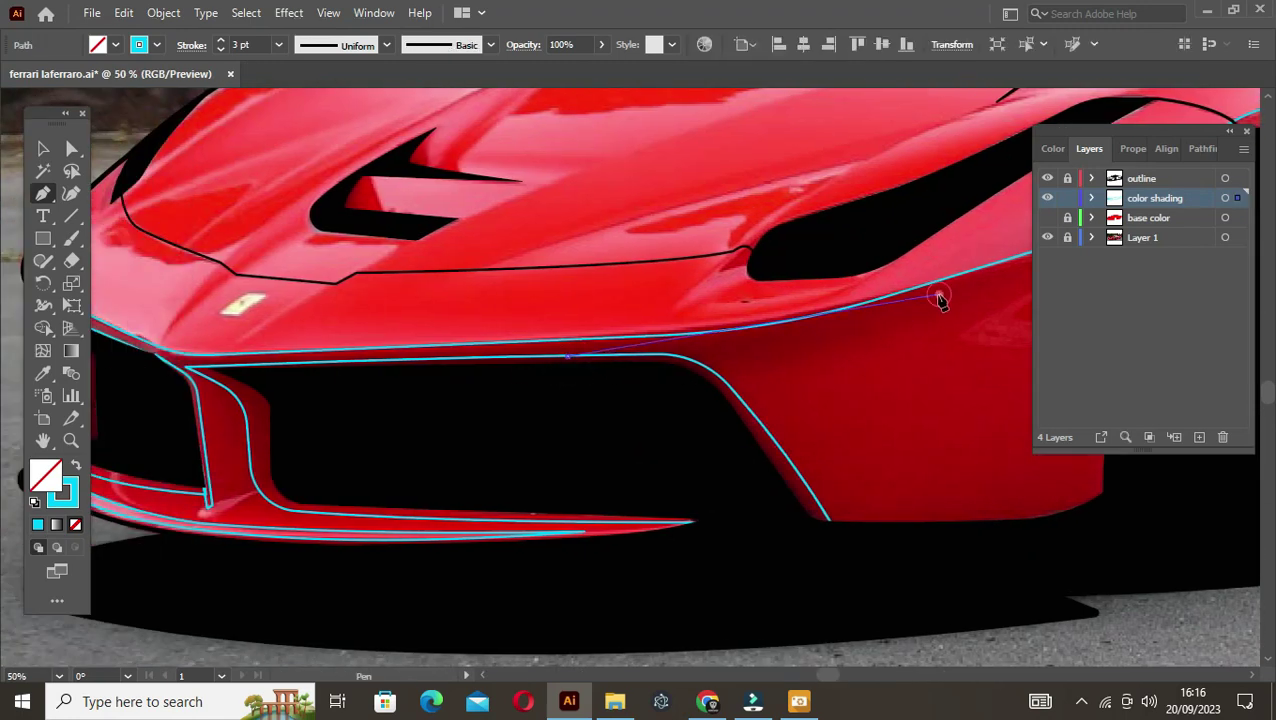
left_click(673, 388)
left_click(567, 357)
Step: Bend the crease triangle into a thin curved sliver, then deselect and save
left_click_drag(740, 340, 785, 350)
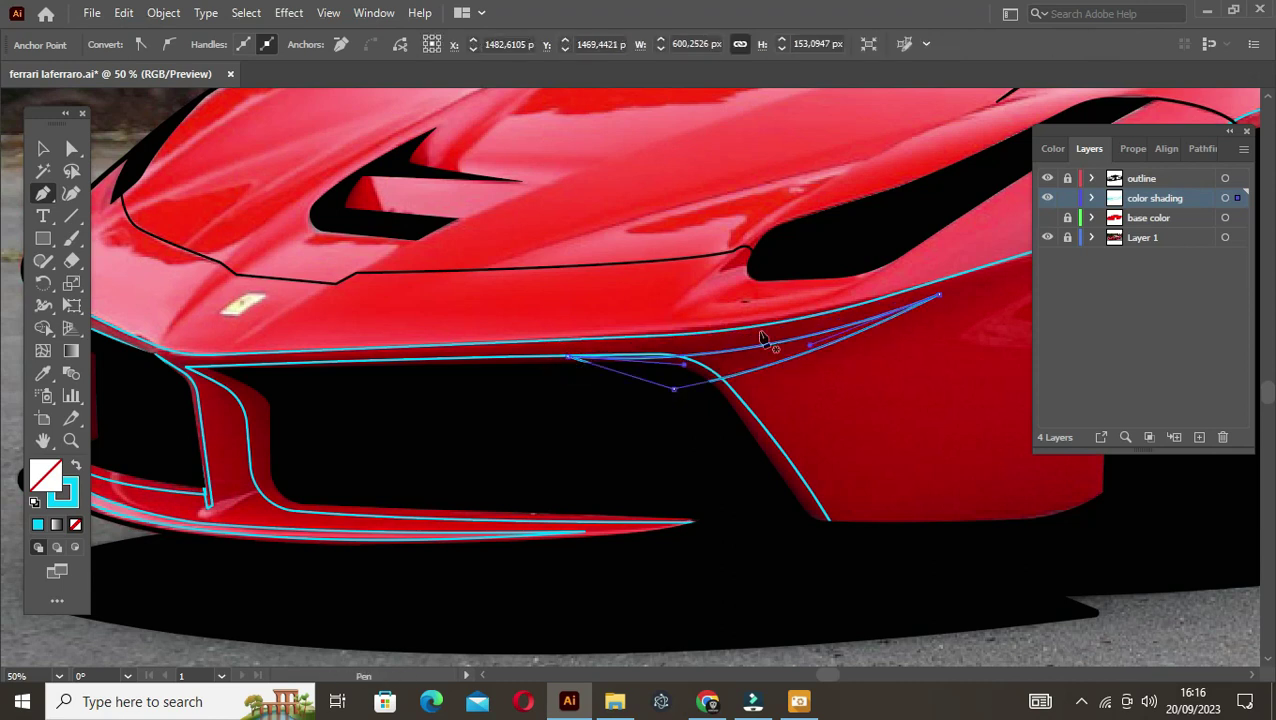
scroll(763, 336, "up", 2)
left_click_drag(604, 369, 605, 362)
scroll(604, 362, "down", 3)
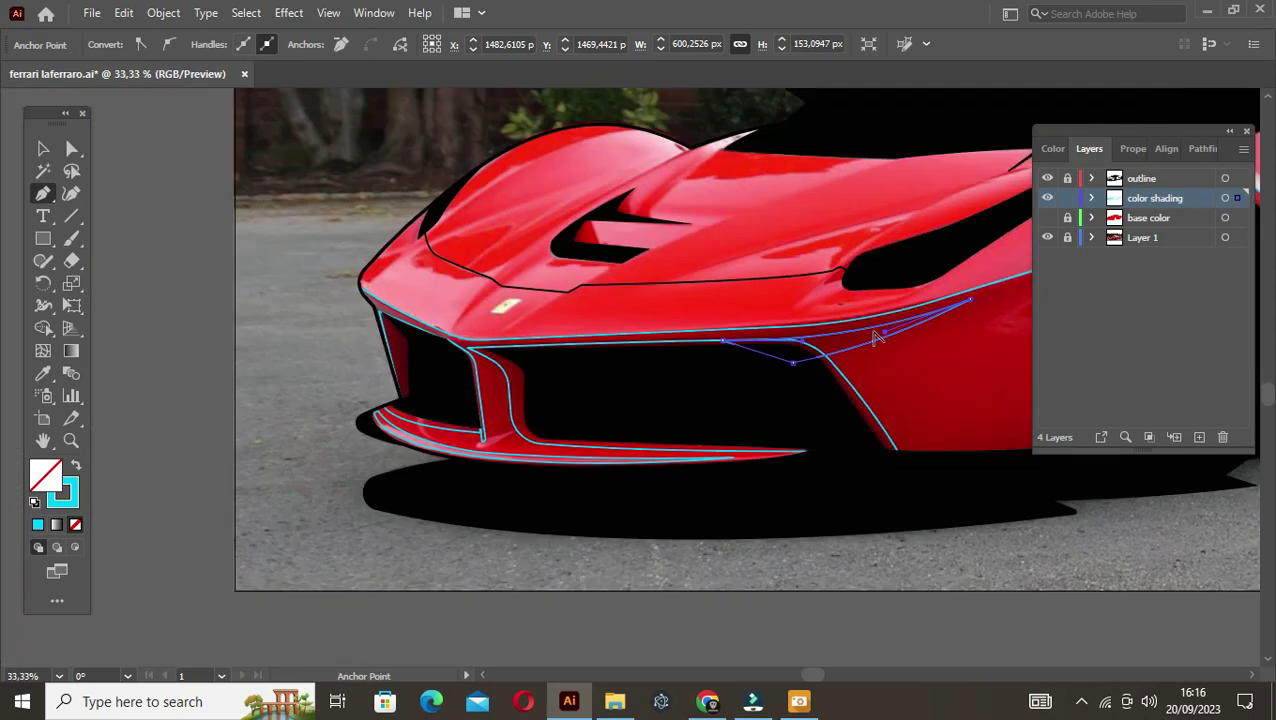
key("v")
left_click(285, 299)
scroll(499, 399, "right", 5)
key("ctrl+s")
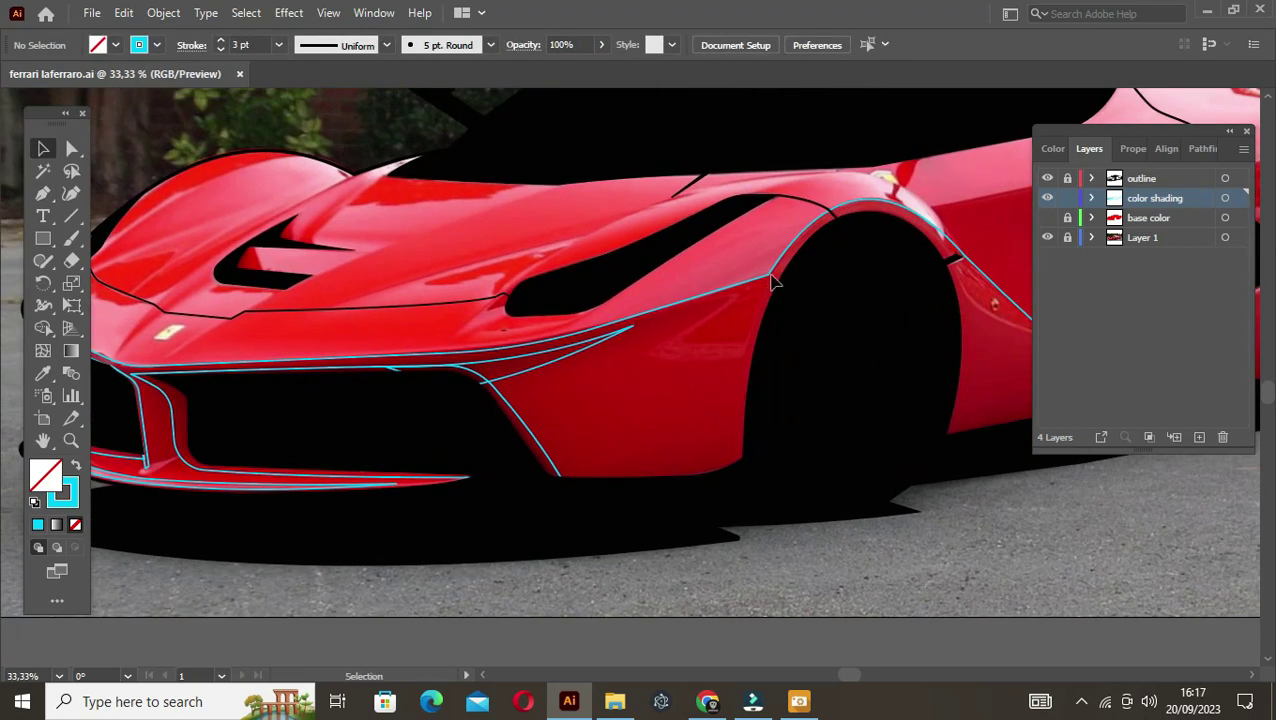
Step: Add a shading panel down the hood's left edge, curved to follow the edge
scroll(728, 313, "up", 3)
scroll(250, 440, "up", 1)
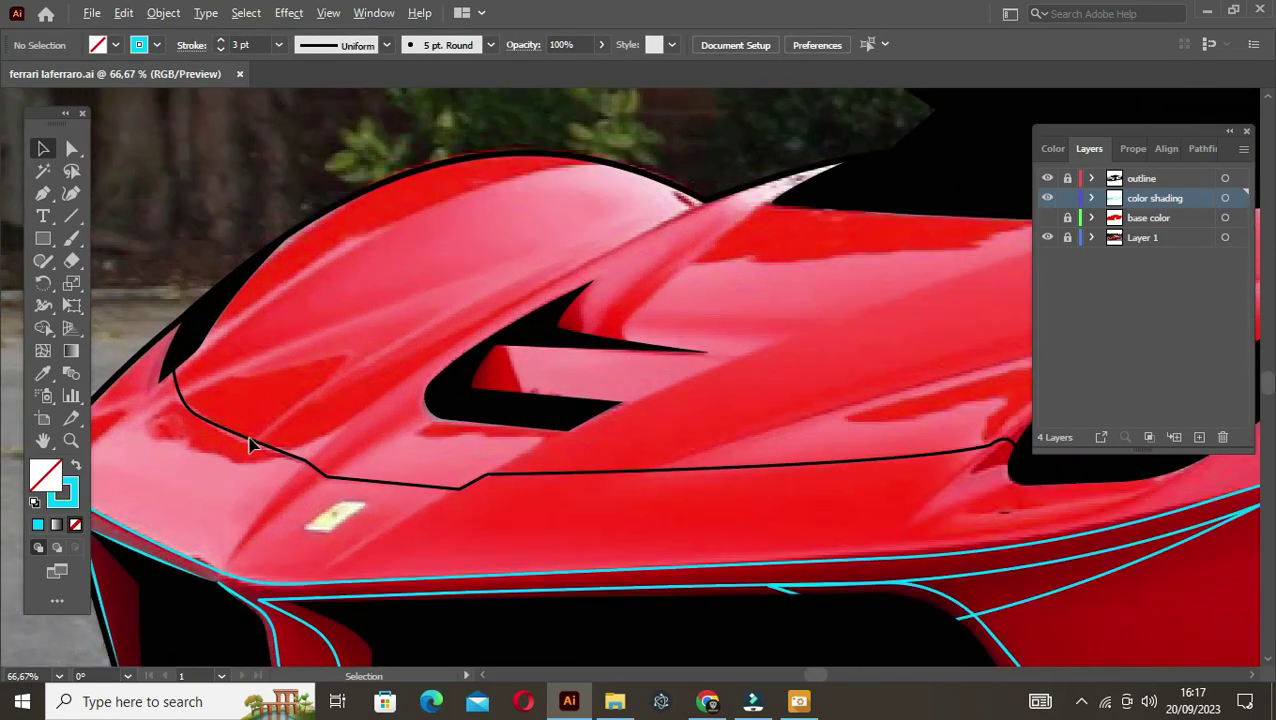
scroll(325, 330, "up", 1)
key("p")
left_click(275, 436)
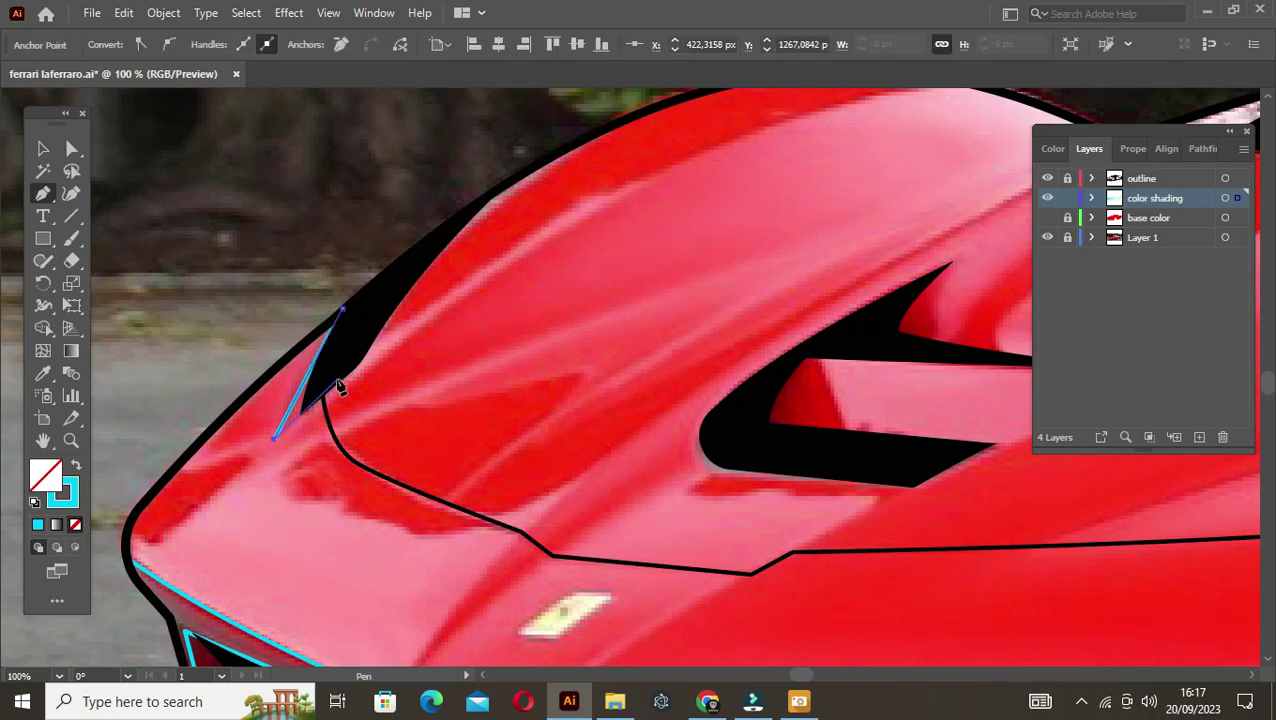
left_click_drag(318, 368, 307, 372)
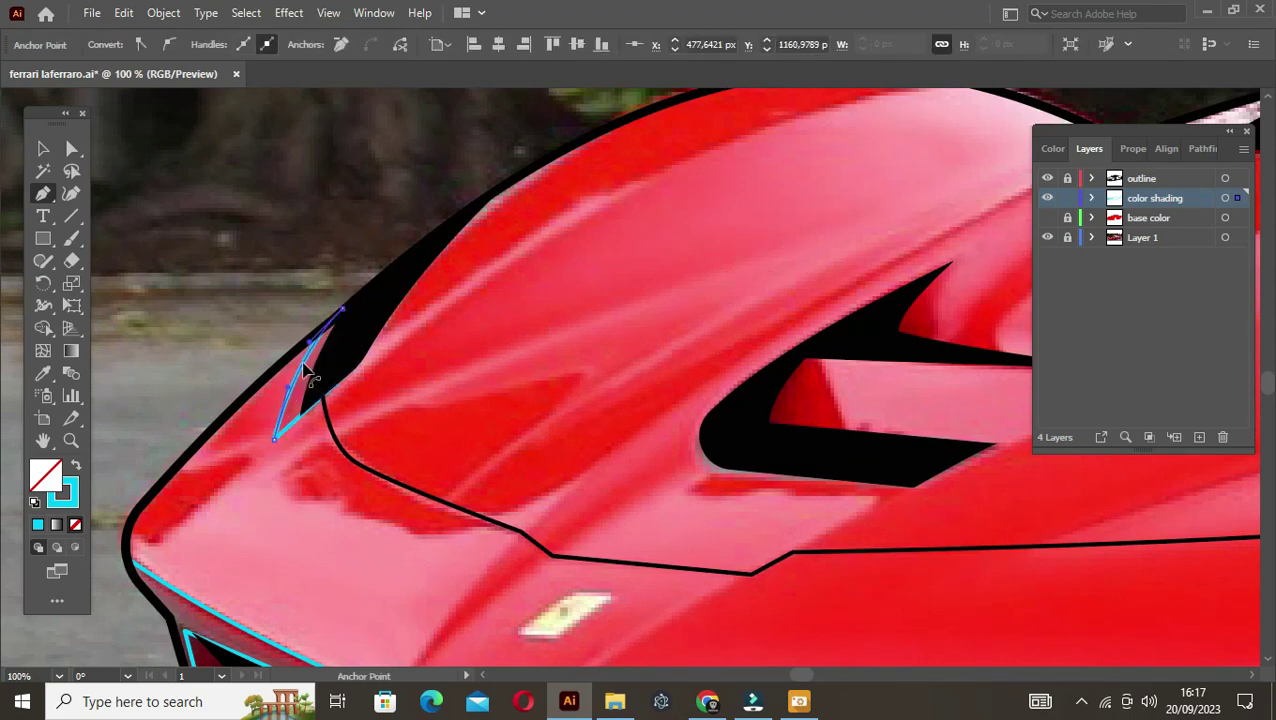
key("ctrl+shift+a")
scroll(310, 372, "down", 3)
scroll(530, 440, "up", 2)
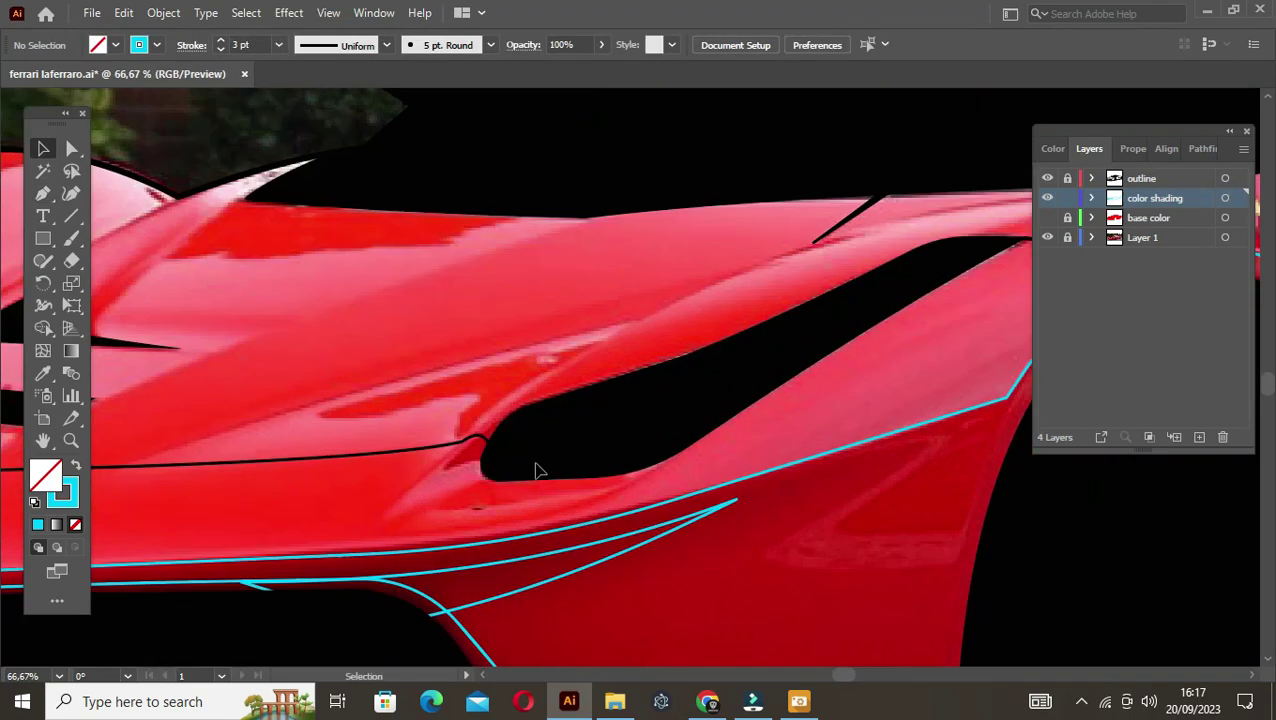
Step: Outline the black side opening with a curved lower edge
left_click(514, 411)
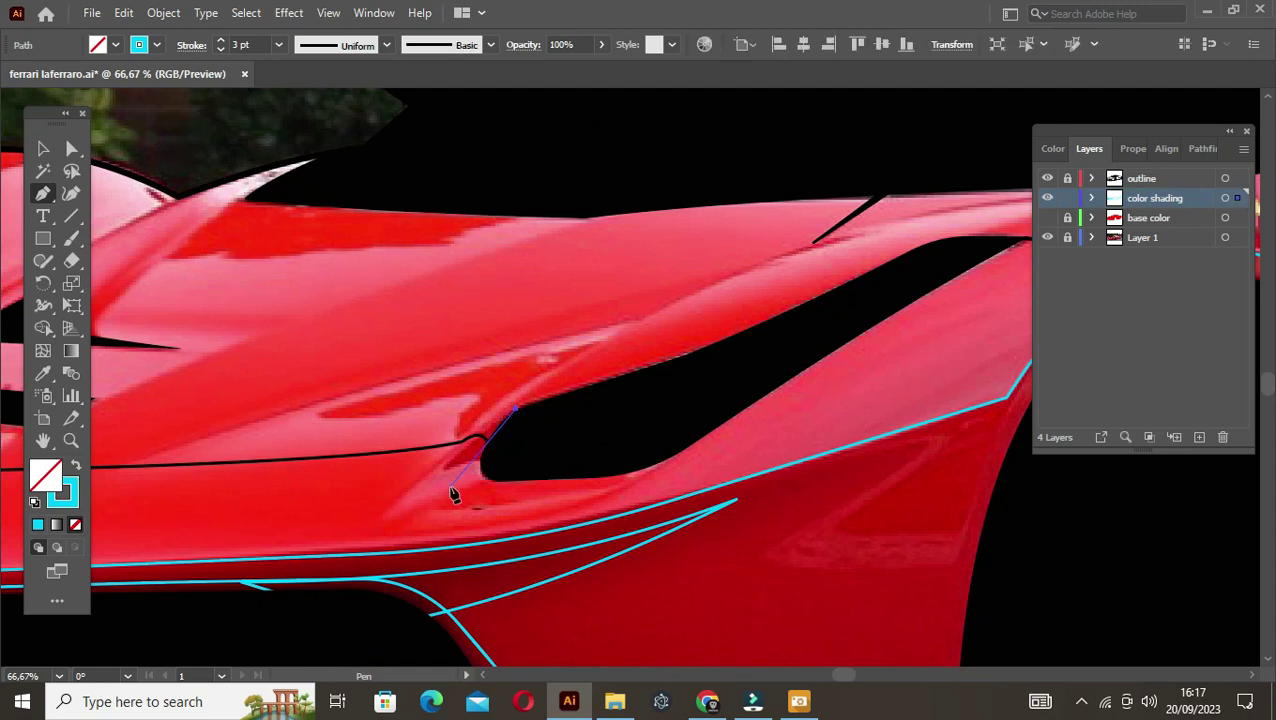
left_click_drag(450, 488, 613, 490)
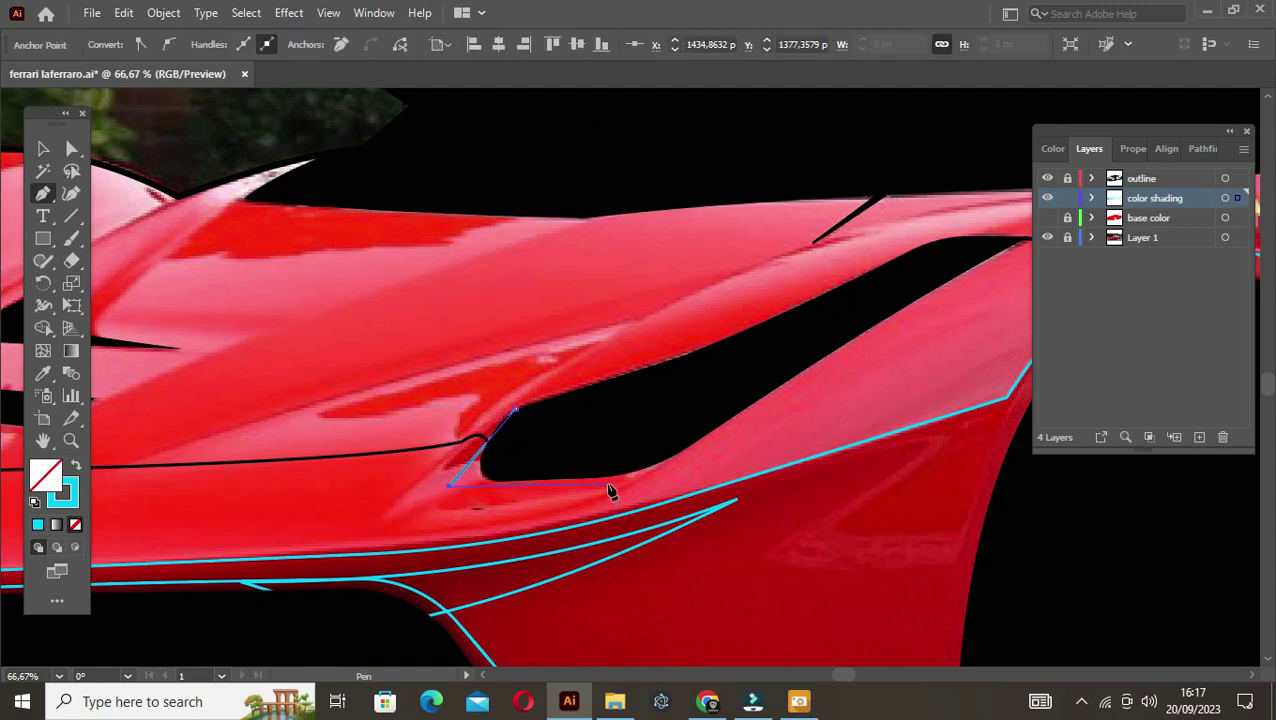
left_click_drag(631, 492, 627, 485)
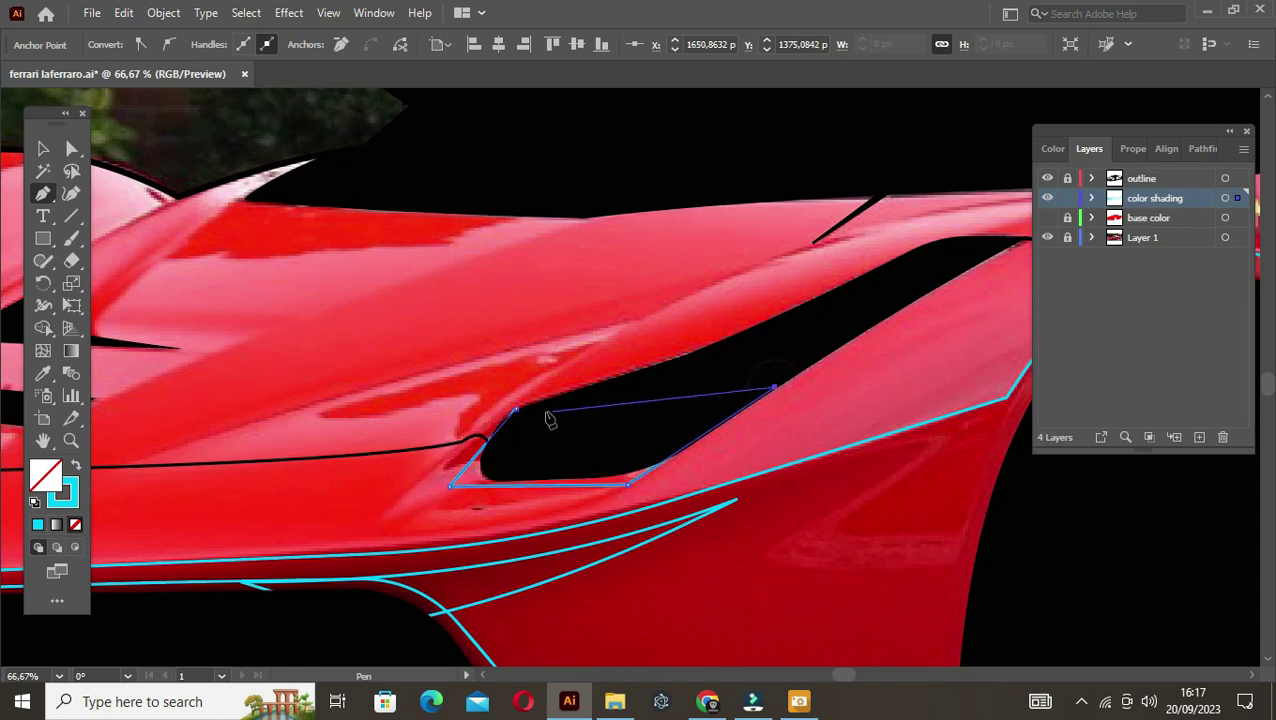
key("a")
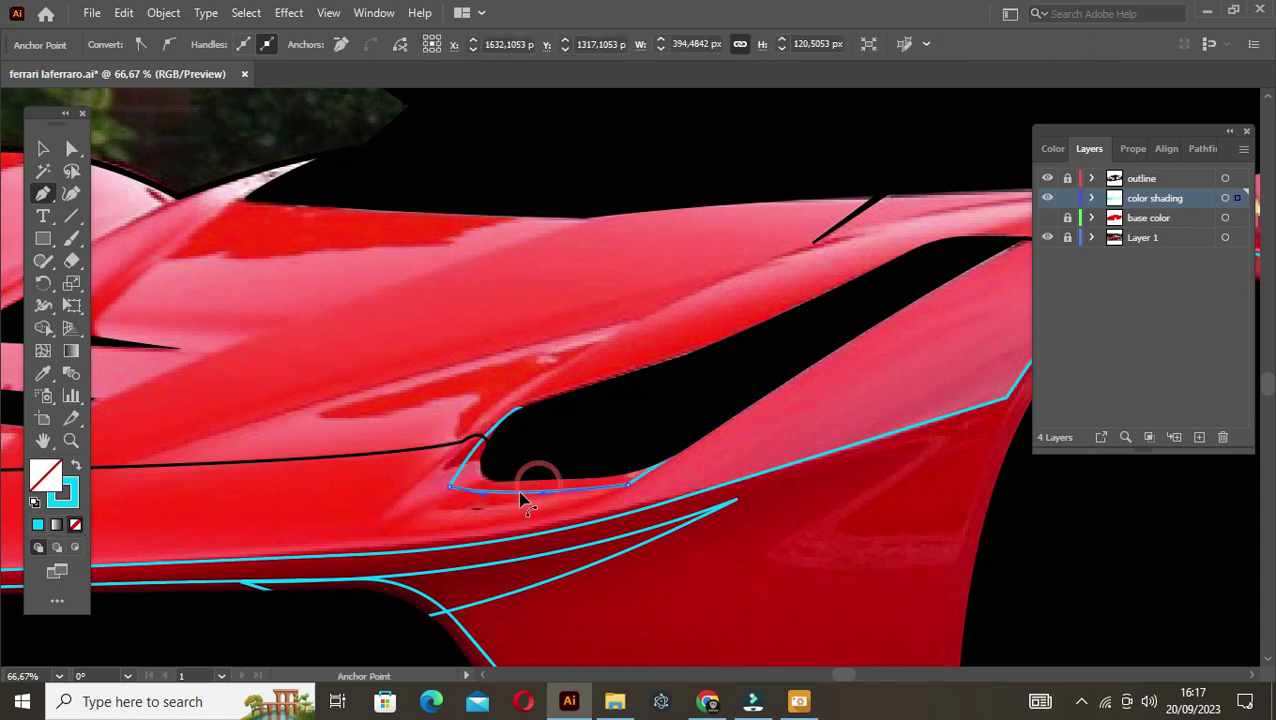
left_click_drag(535, 478, 620, 470)
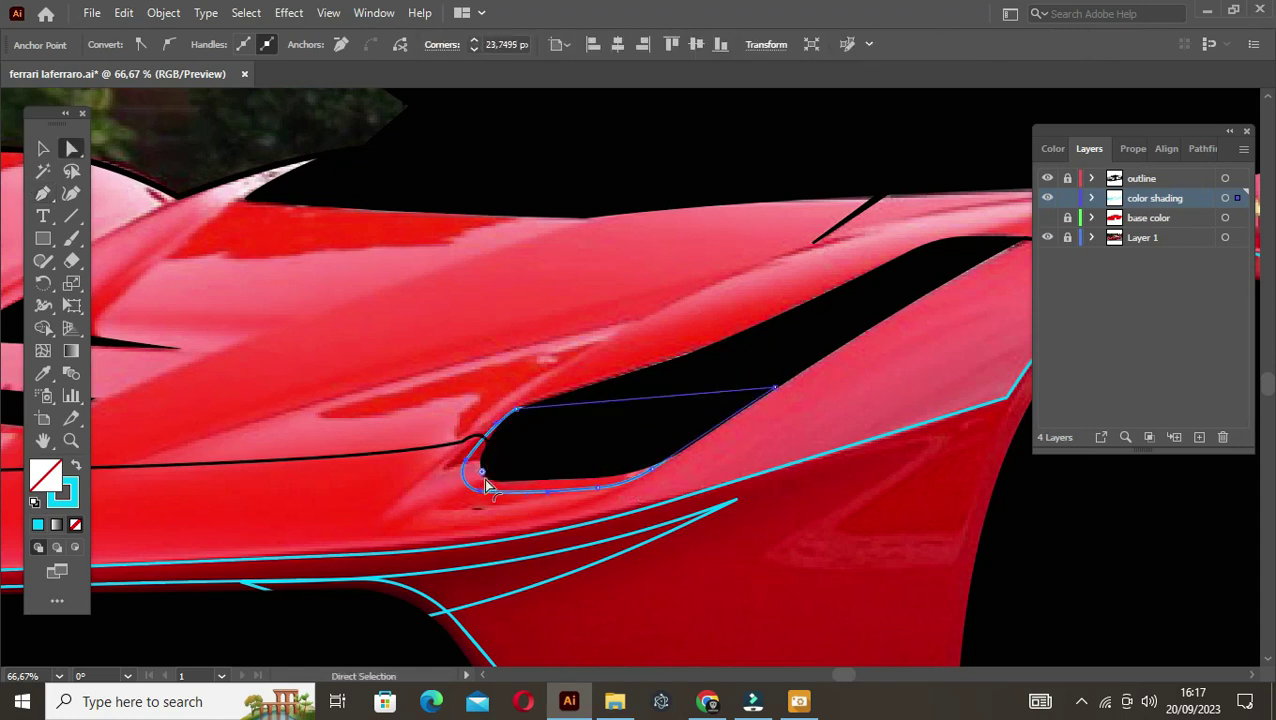
key("ctrl+shift+a")
key("p")
key("ctrl+minus")
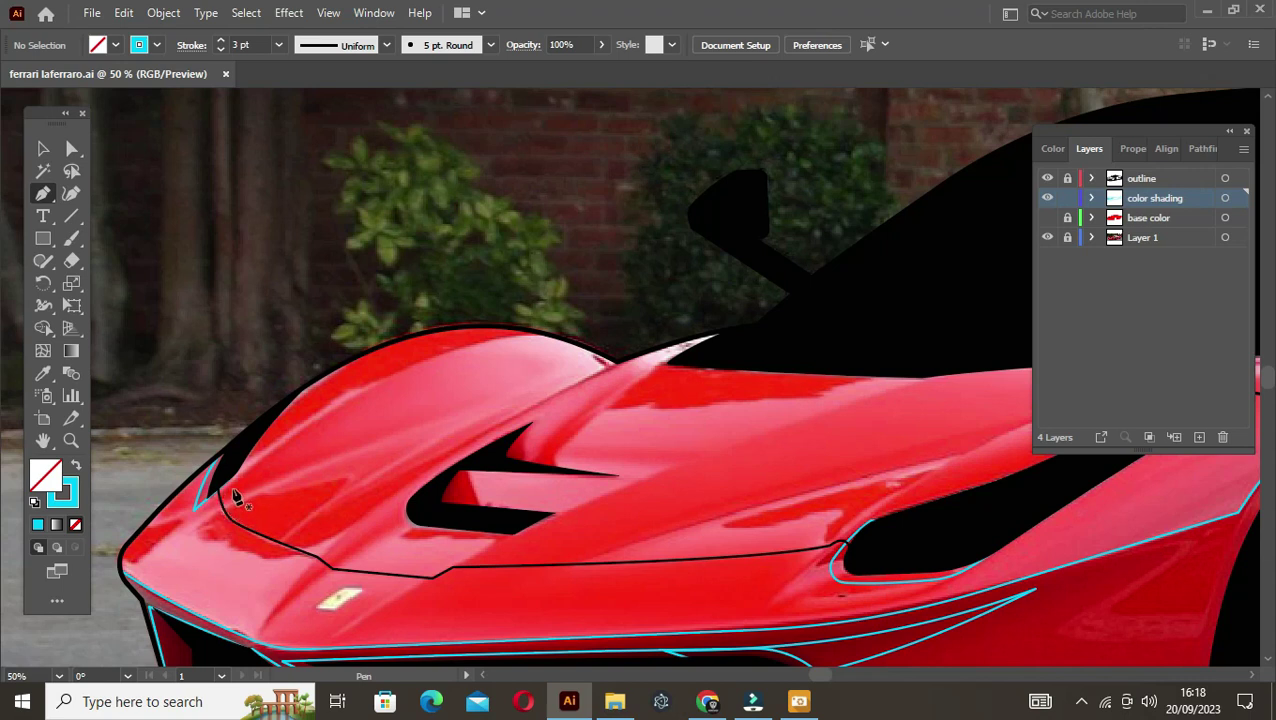
Step: Draw a closed panel from the roof's right end across the hood shoulder and roof's left end
scroll(290, 435, "up", 1)
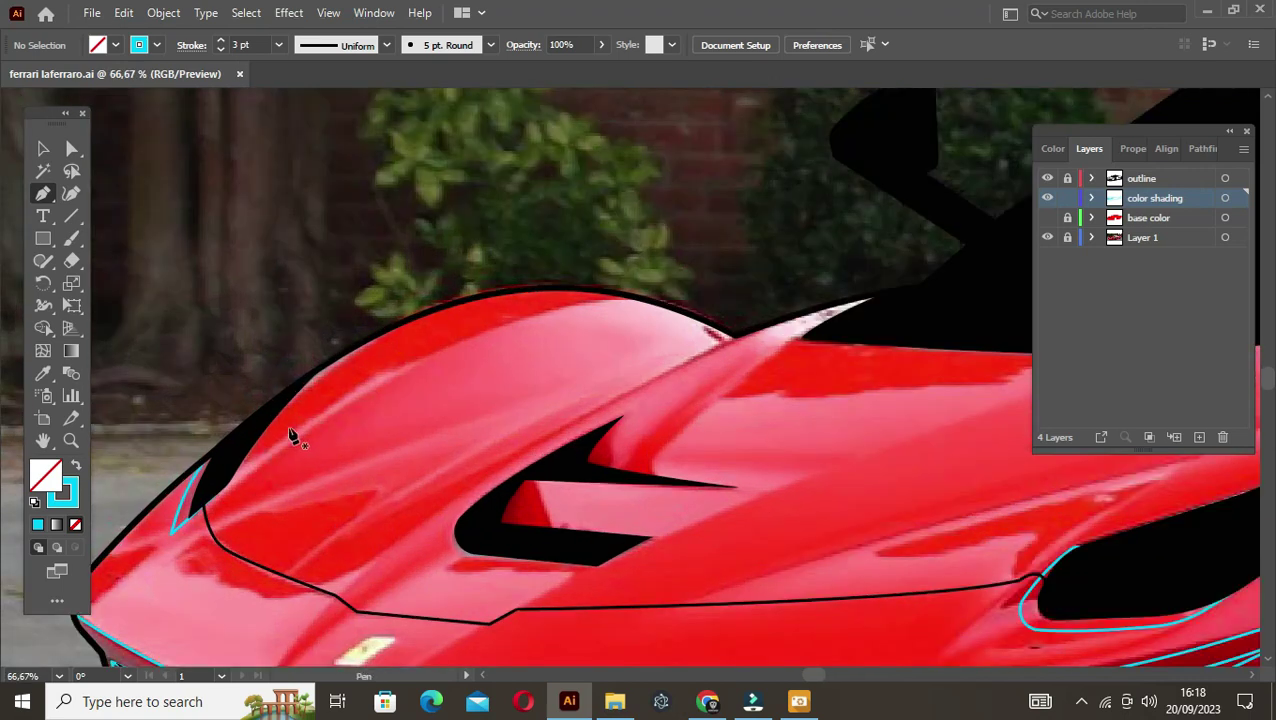
left_click(736, 337)
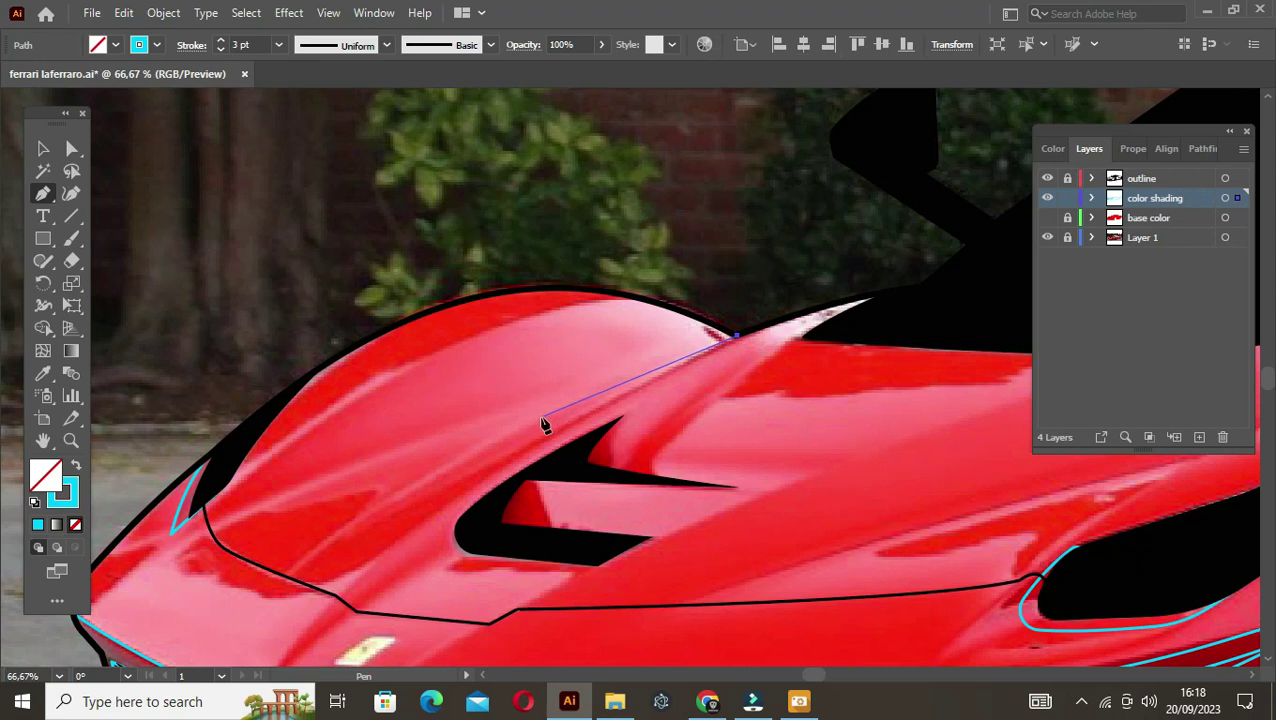
left_click(541, 417)
left_click(229, 513)
left_click(330, 362)
left_click(736, 337)
left_click_drag(540, 356, 538, 296)
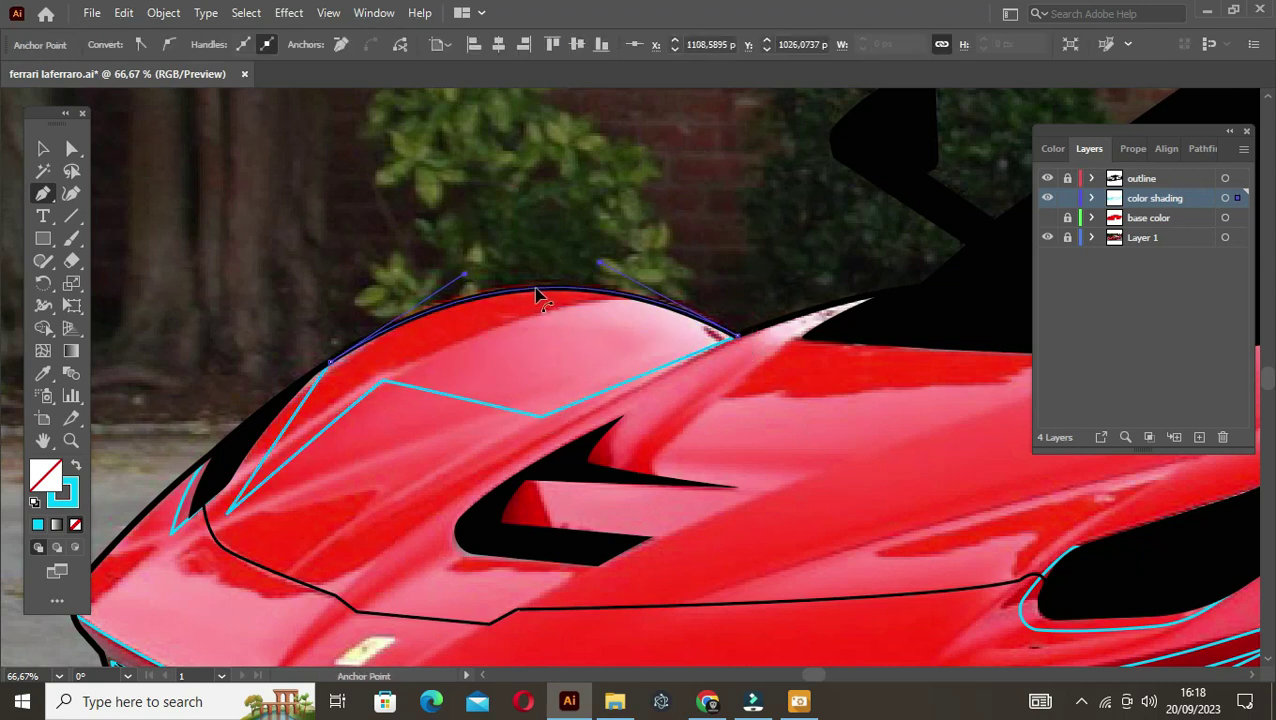
Step: Keep the panel's curved top edge along the roof line and bend its lower edge upward
key("ctrl+z")
key("ctrl+shift+z")
key("ctrl+z")
key("ctrl+shift+z")
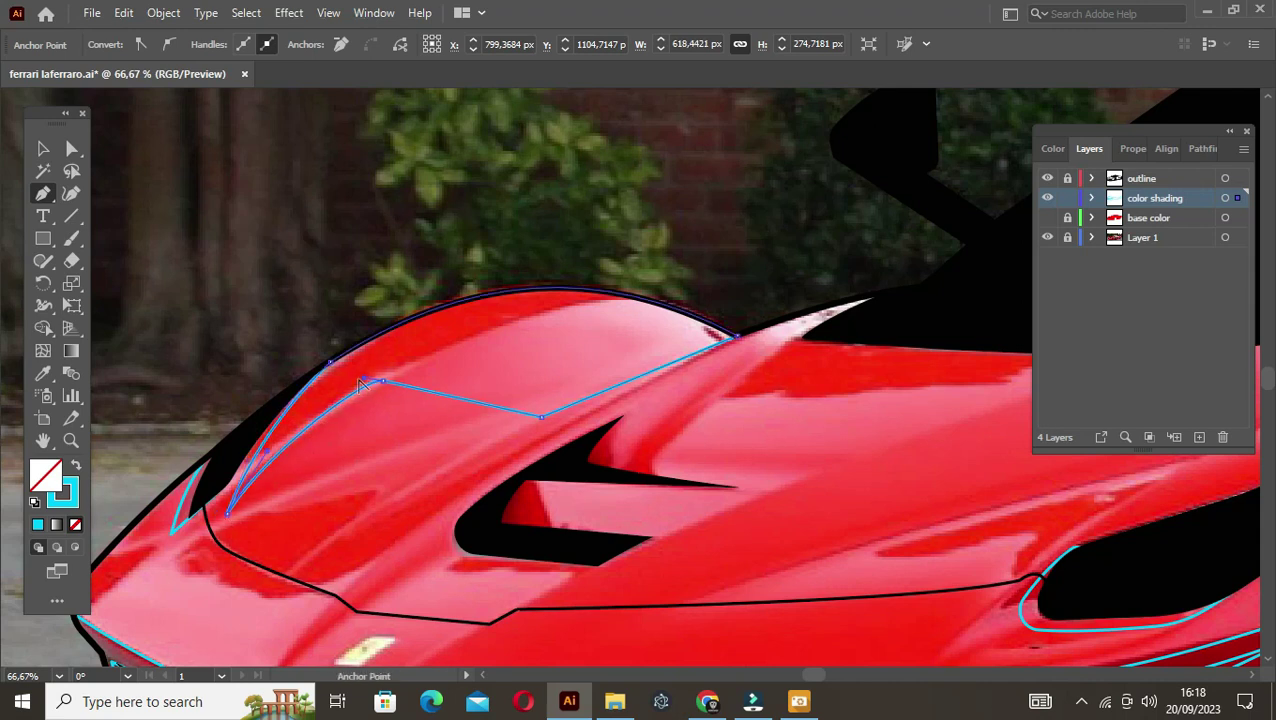
left_click_drag(455, 397, 478, 395)
left_click(288, 279, "ctrl")
key("ctrl+minus")
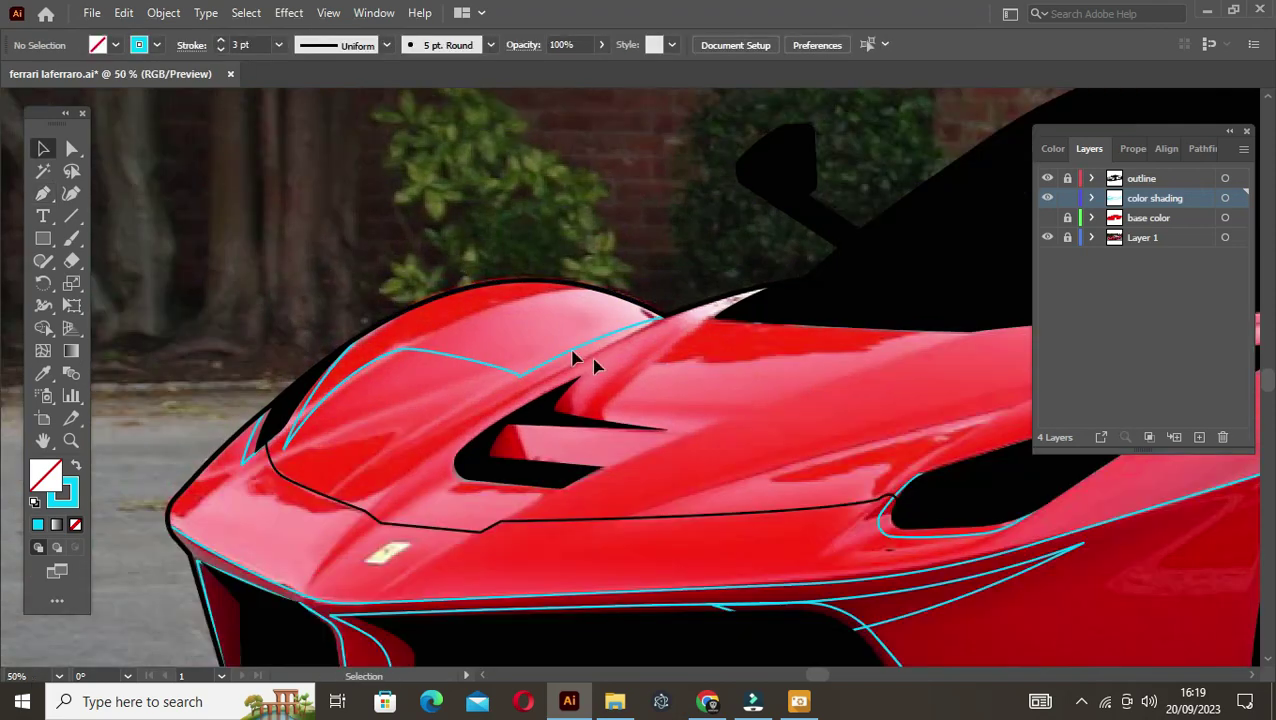
Step: Trace a shading panel across the top of the bonnet with a curved final edge
key("p")
left_click(183, 571)
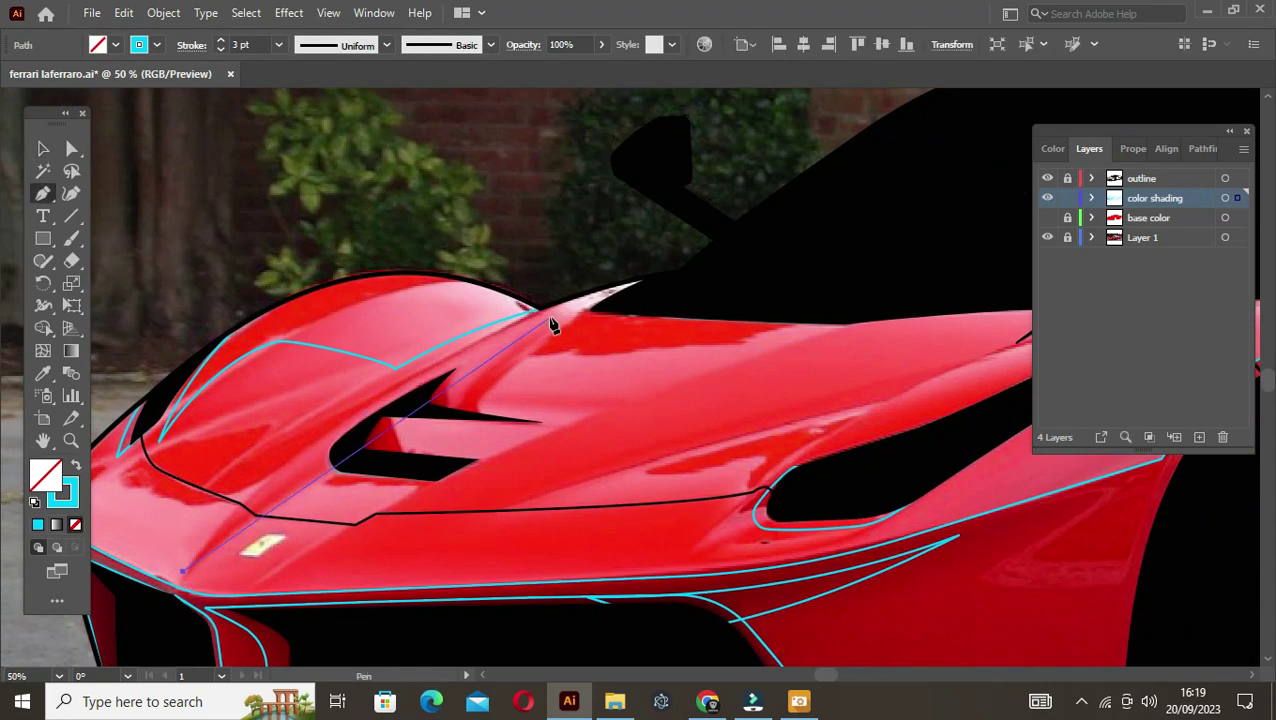
left_click(564, 311)
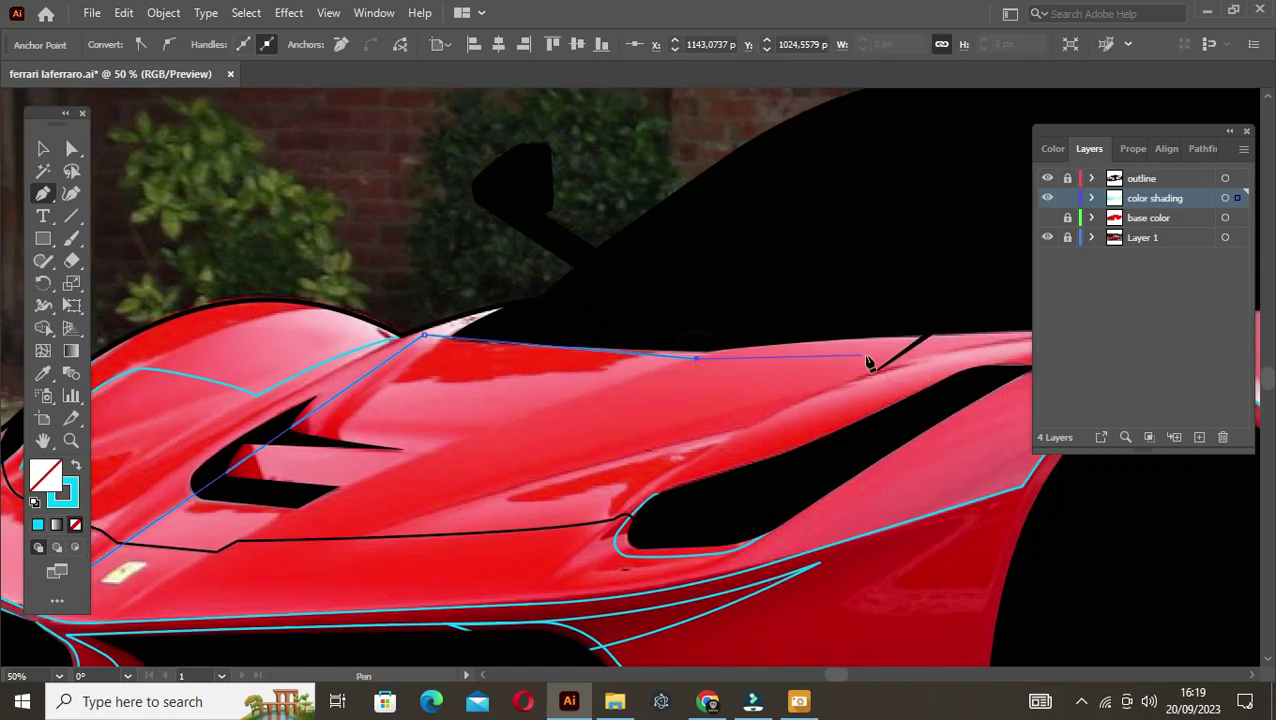
left_click(895, 345)
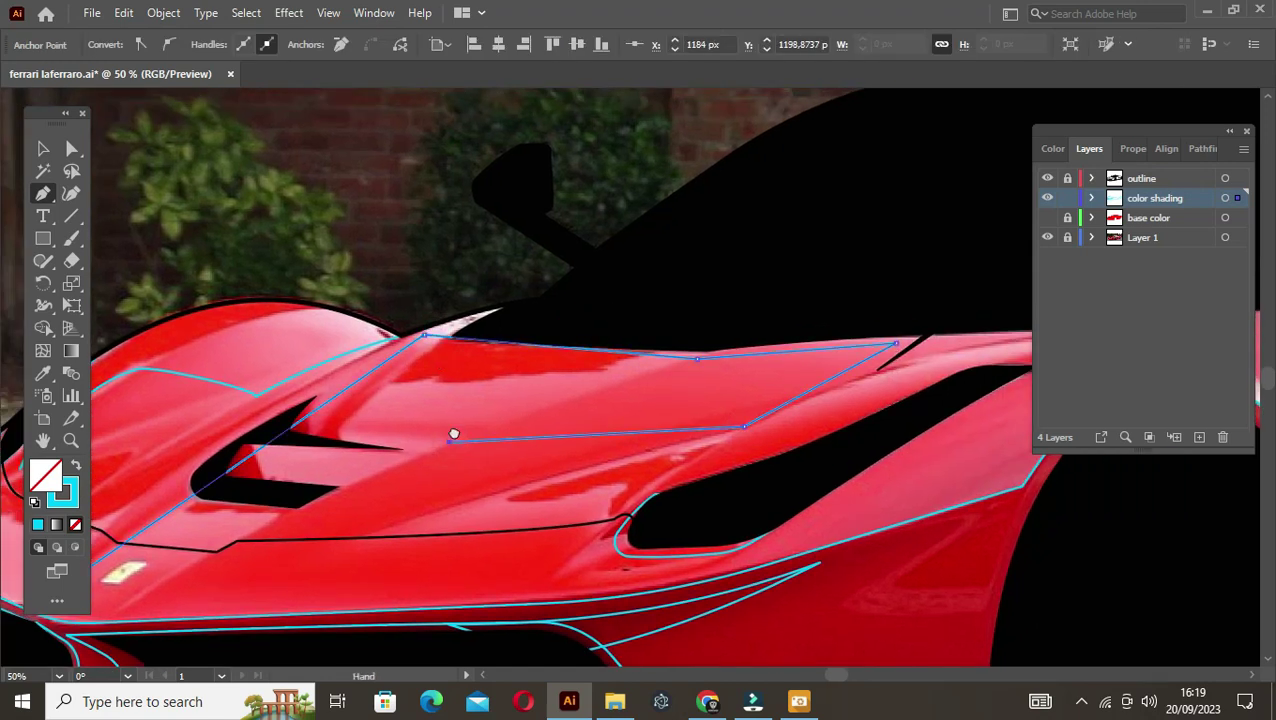
scroll(716, 432, "left", 3)
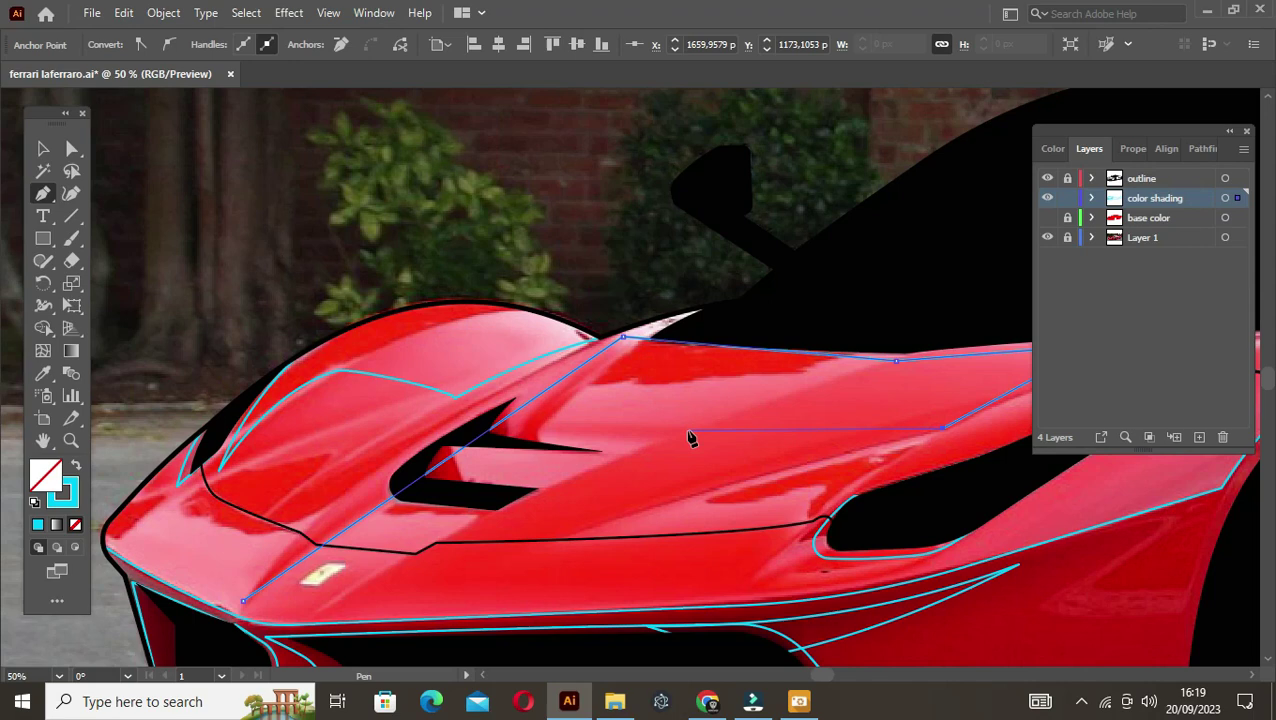
left_click(513, 393)
left_click_drag(458, 462, 398, 483)
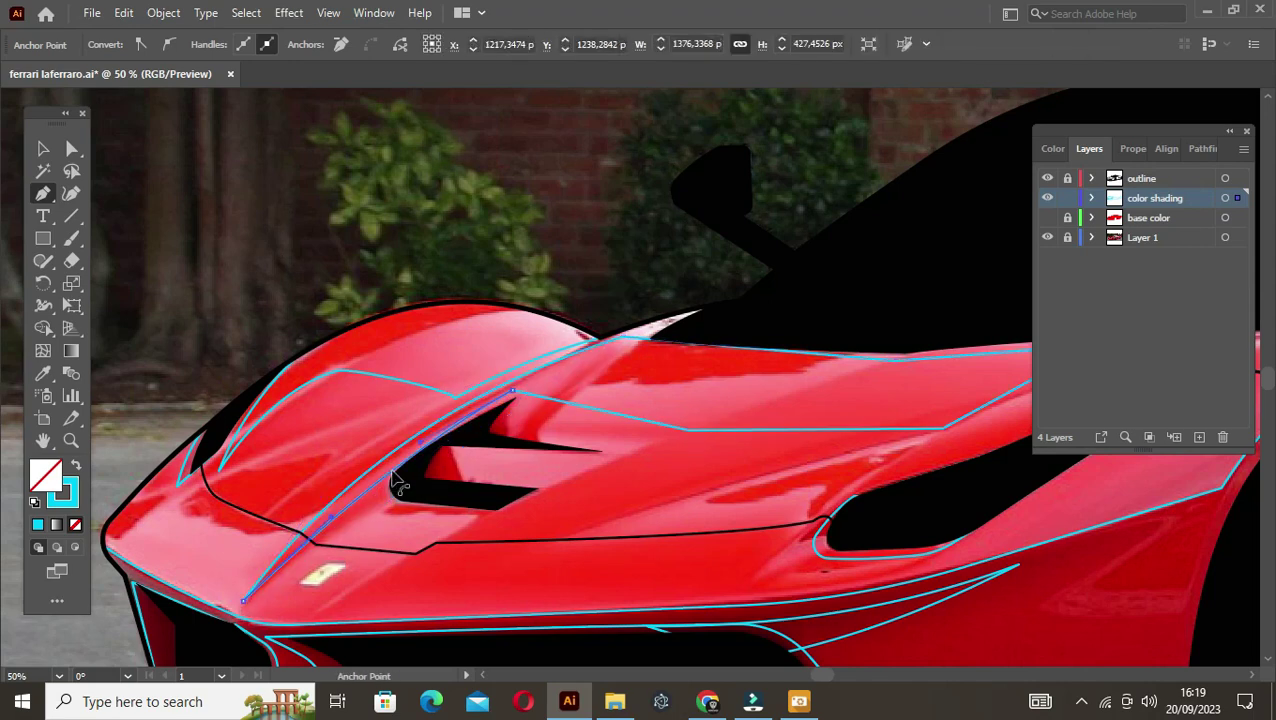
scroll(570, 460, "right", 3)
key("ctrl+shift+a")
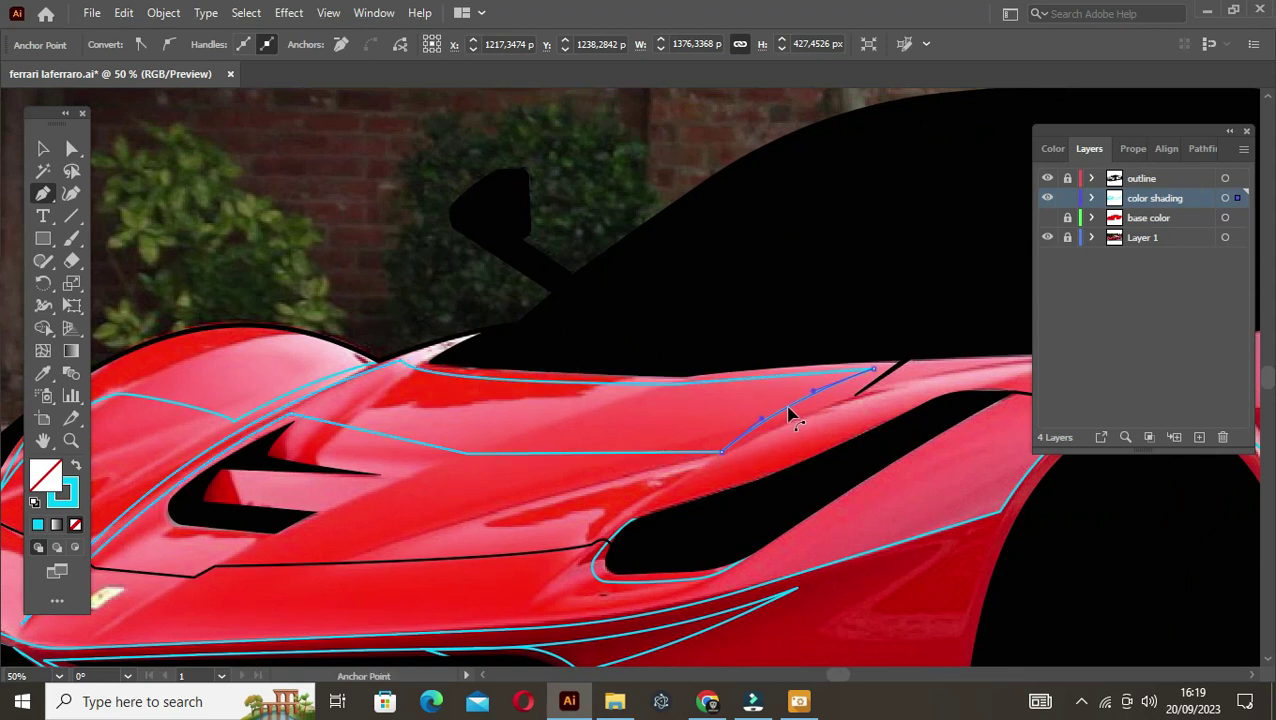
Step: Inspect the bonnet panel's edges and deselect it
left_click(792, 418, "ctrl")
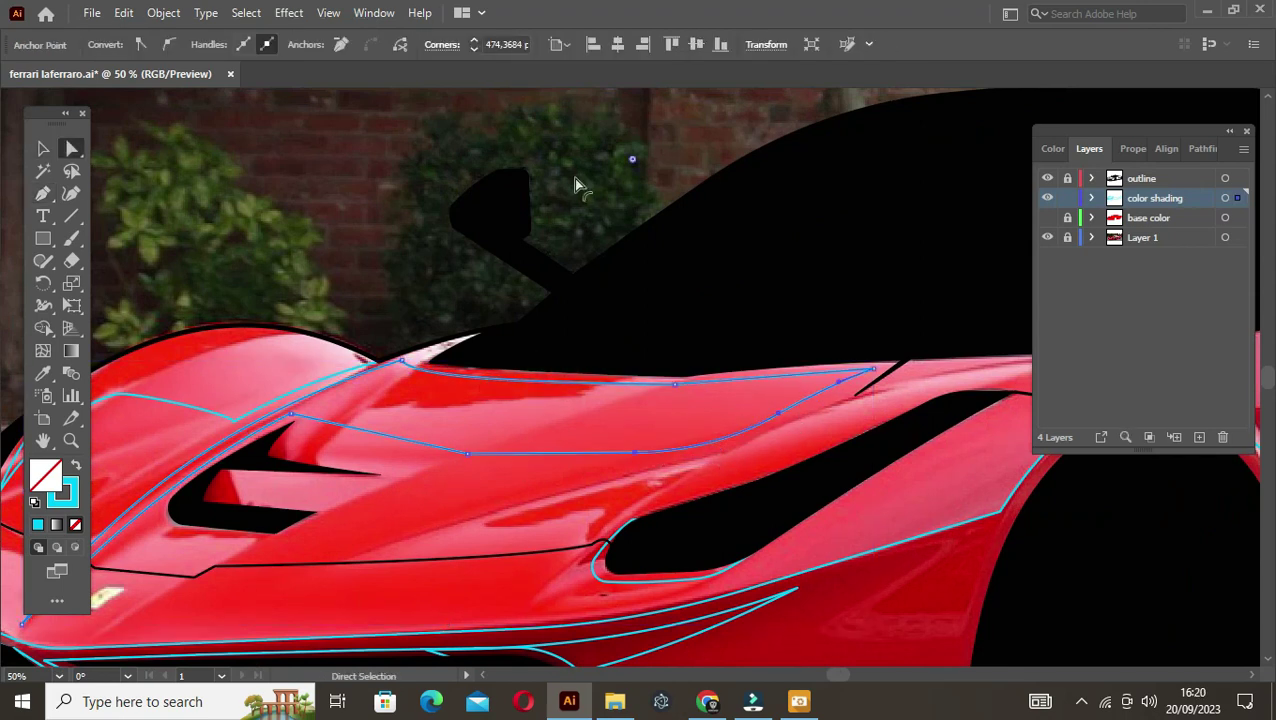
left_click(370, 438, "ctrl")
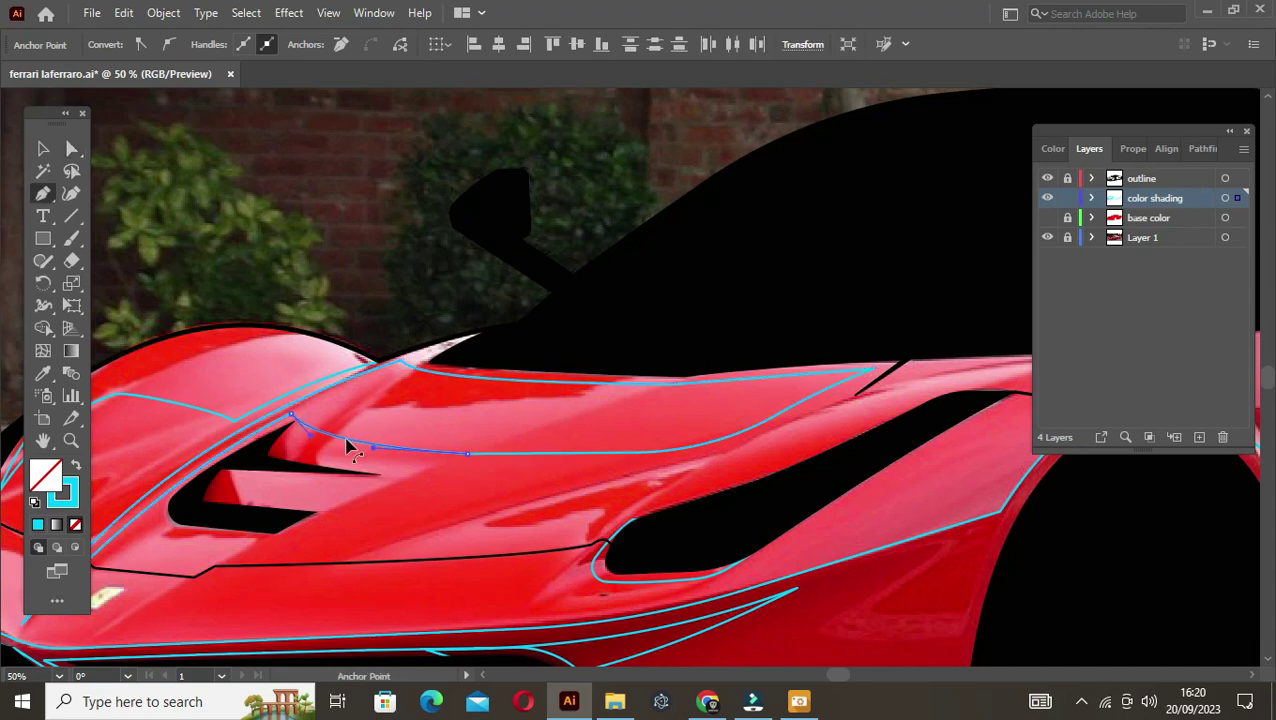
key("ctrl+shift+a")
scroll(390, 251, "down", 2)
scroll(536, 407, "up", 2)
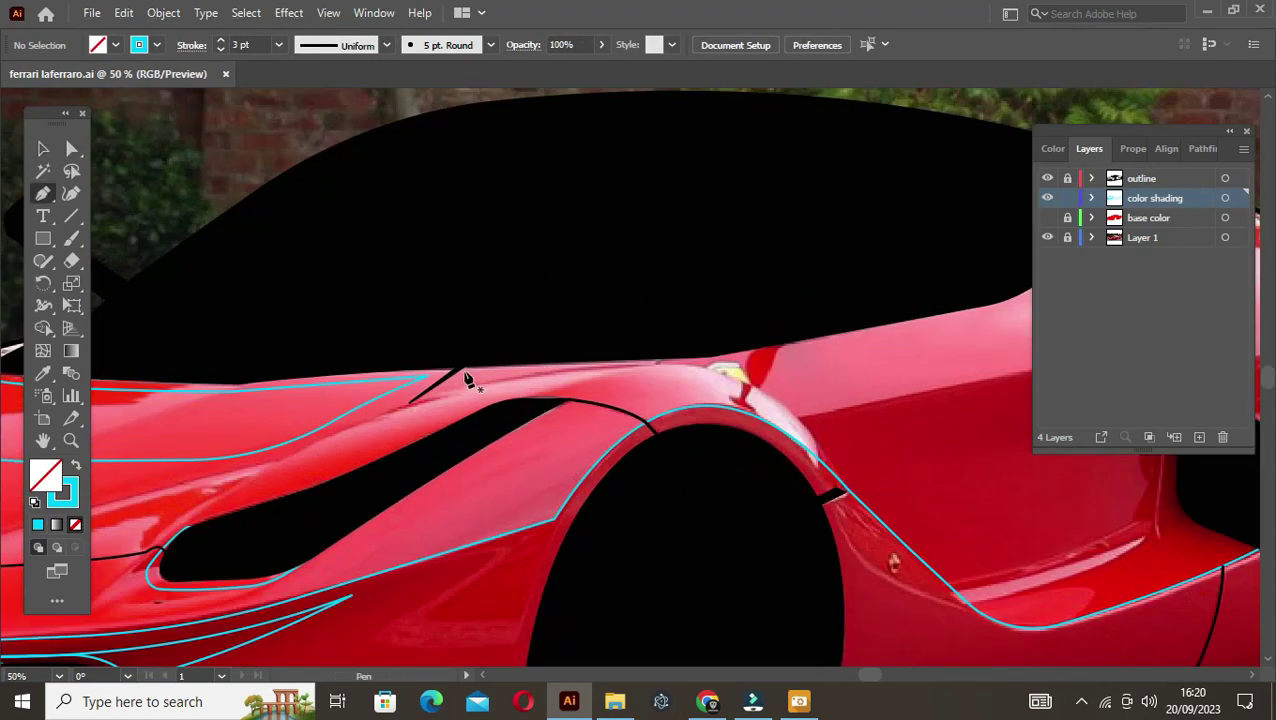
Step: Start a sliver outline along the roof-line edge, curving down toward the side intake
left_click(461, 370)
left_click(426, 397)
left_click(549, 374)
left_click_drag(265, 490, 543, 409)
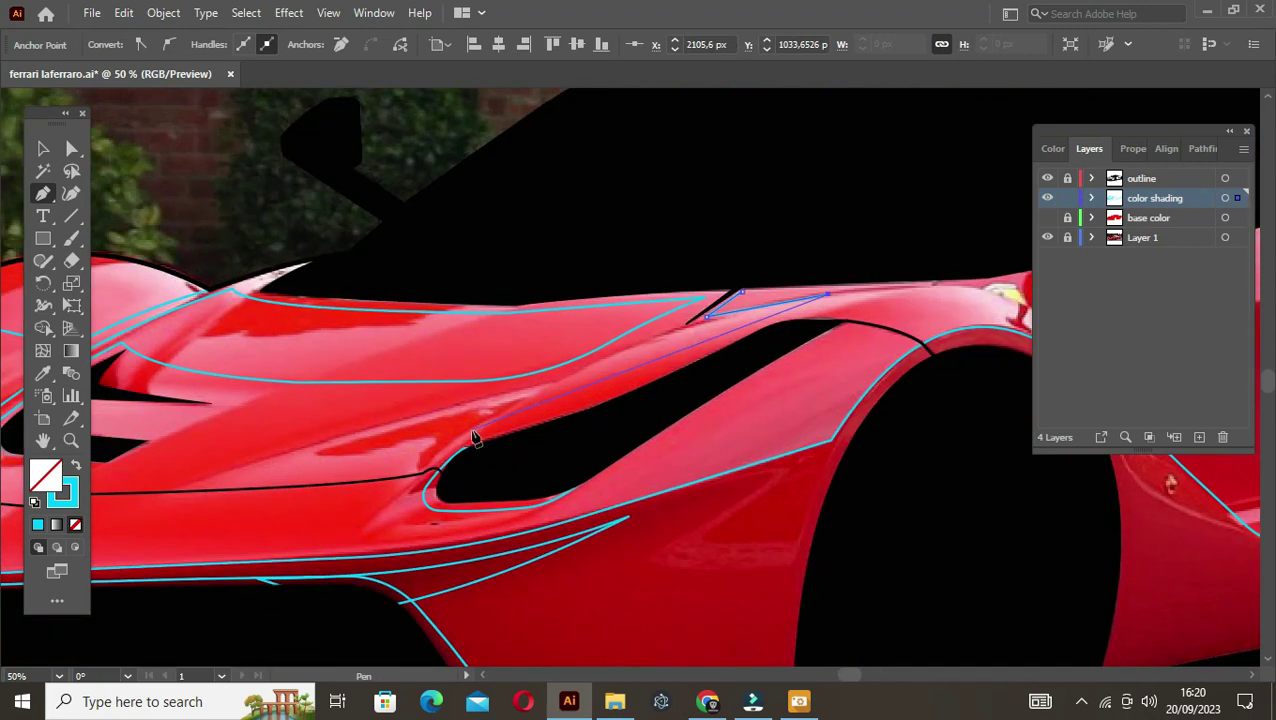
left_click(475, 437)
left_click_drag(734, 361, 521, 441)
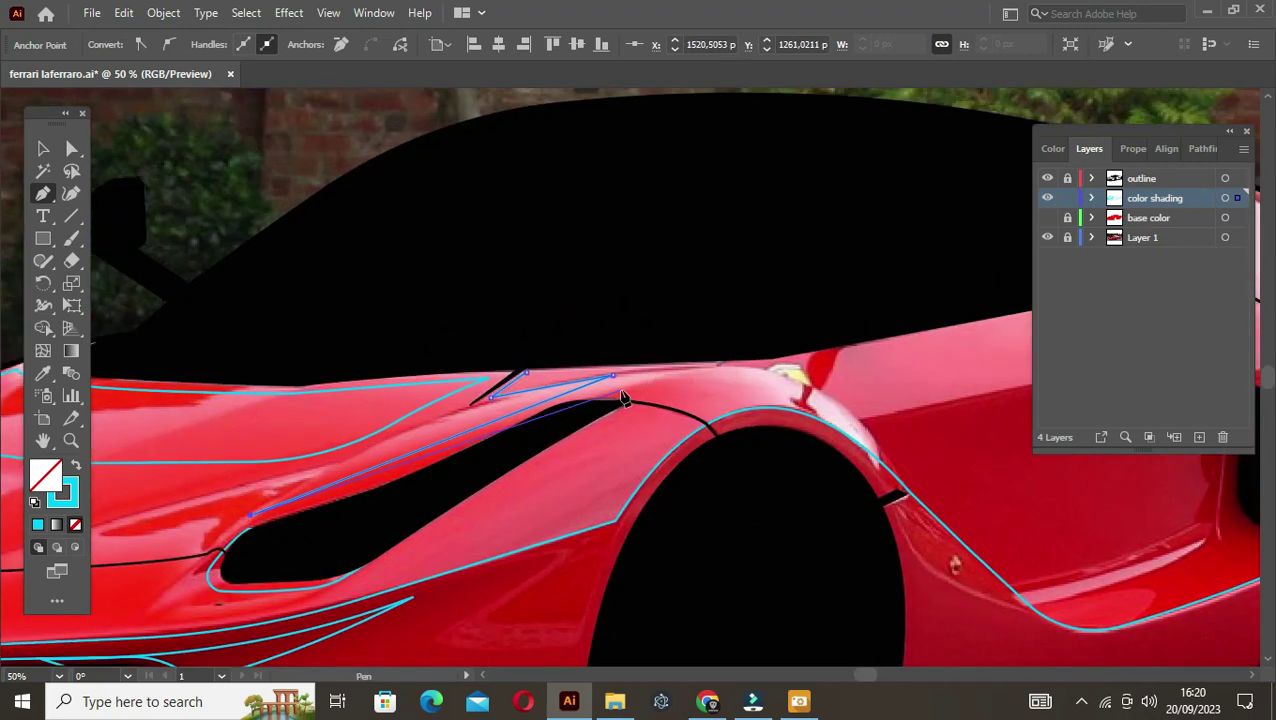
Step: Extend the sliver toward the rear wheel arch and curve its lower edge
left_click(621, 388)
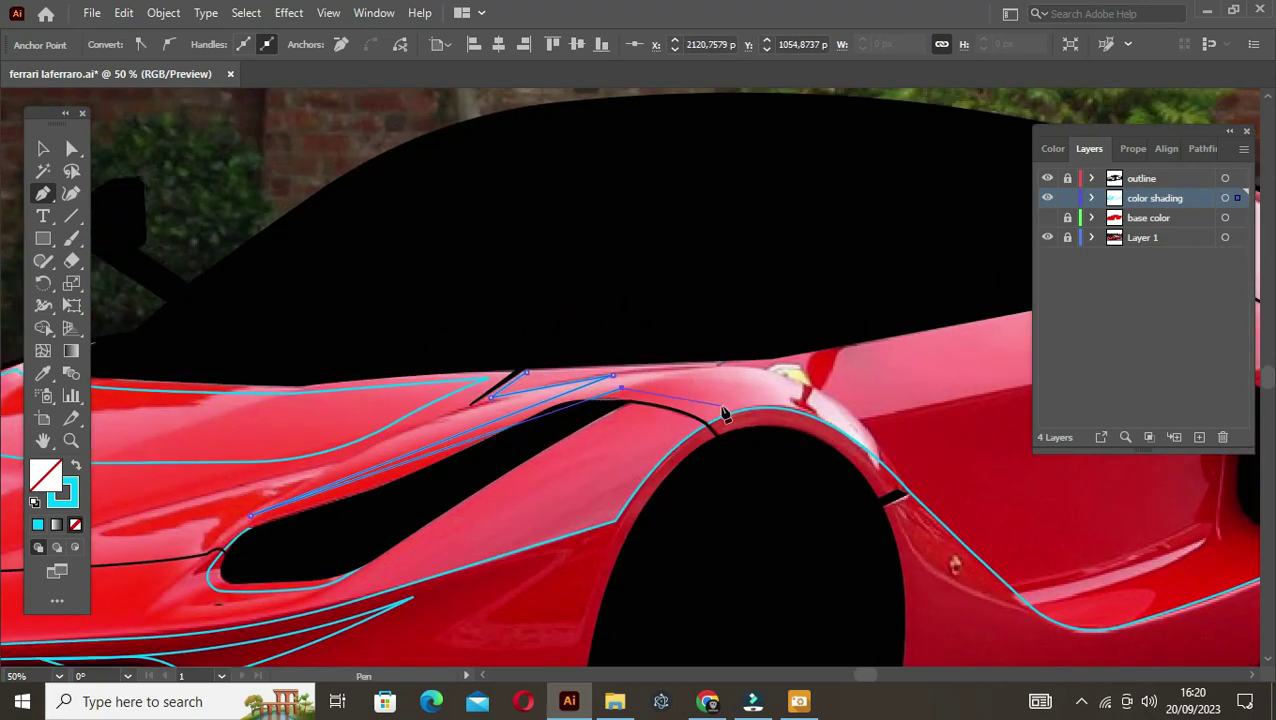
key("ctrl+z")
left_click(709, 366)
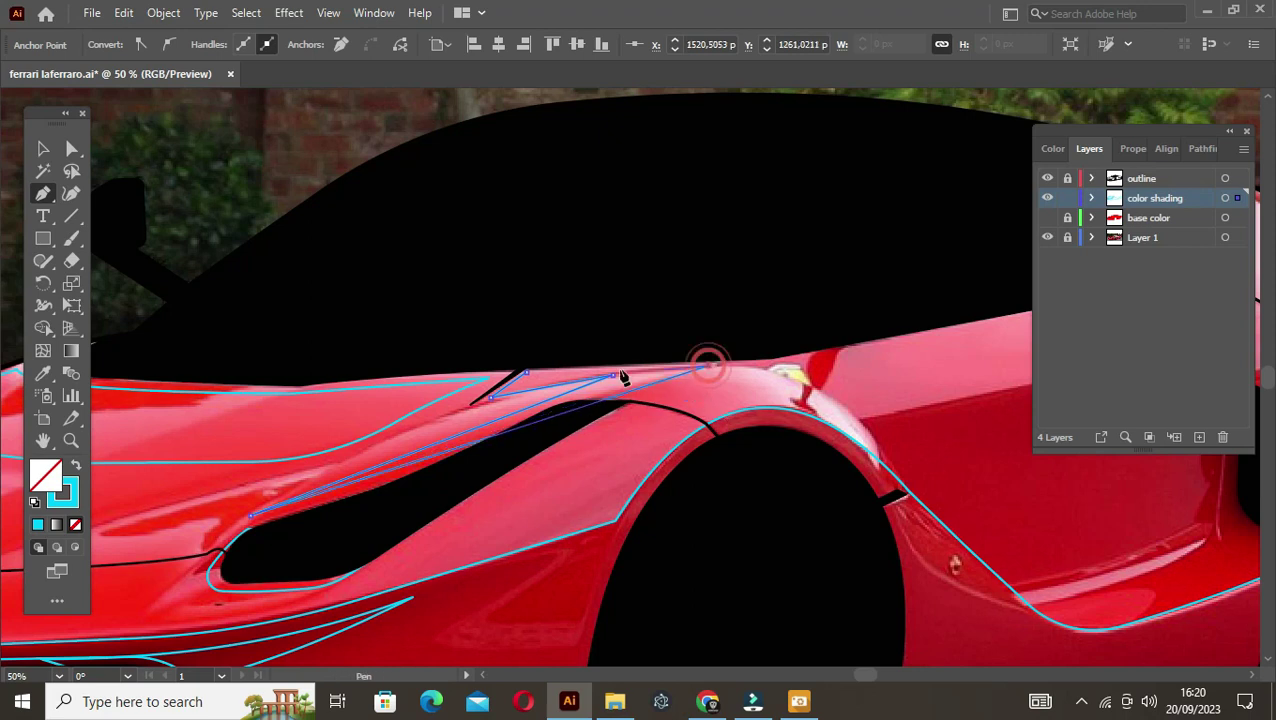
left_click(578, 403)
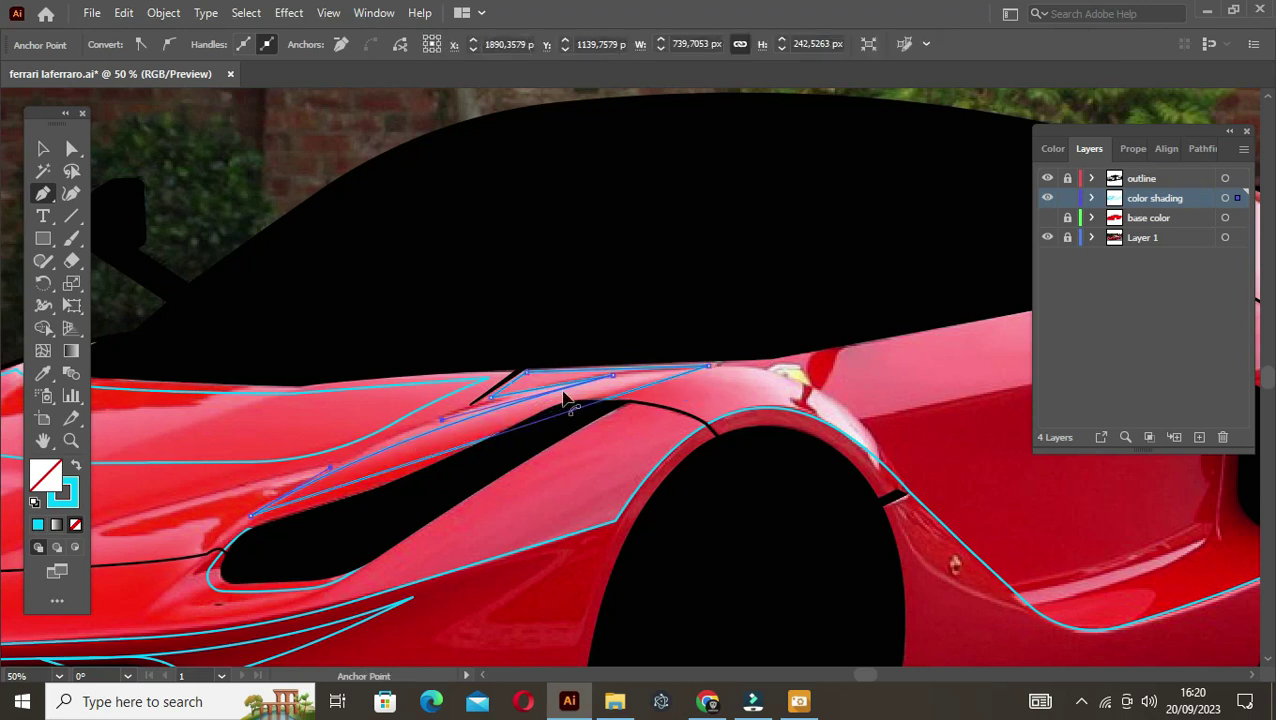
left_click_drag(530, 428, 455, 425)
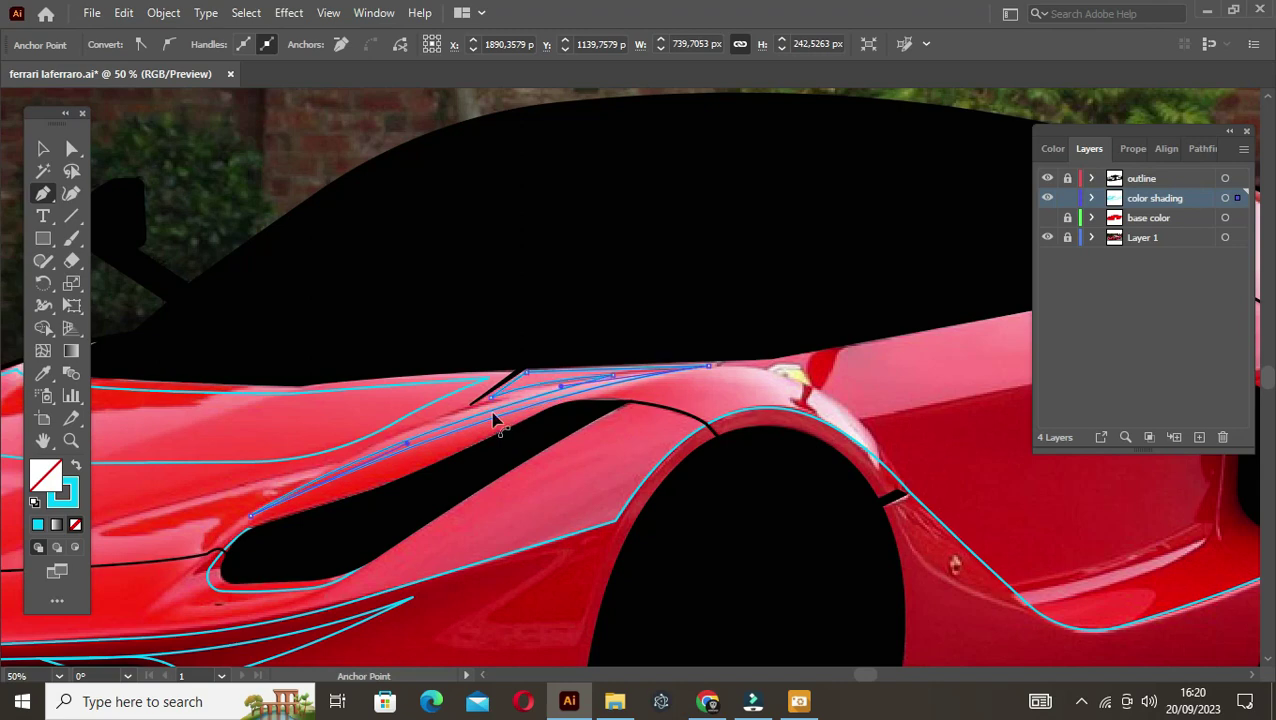
key("v")
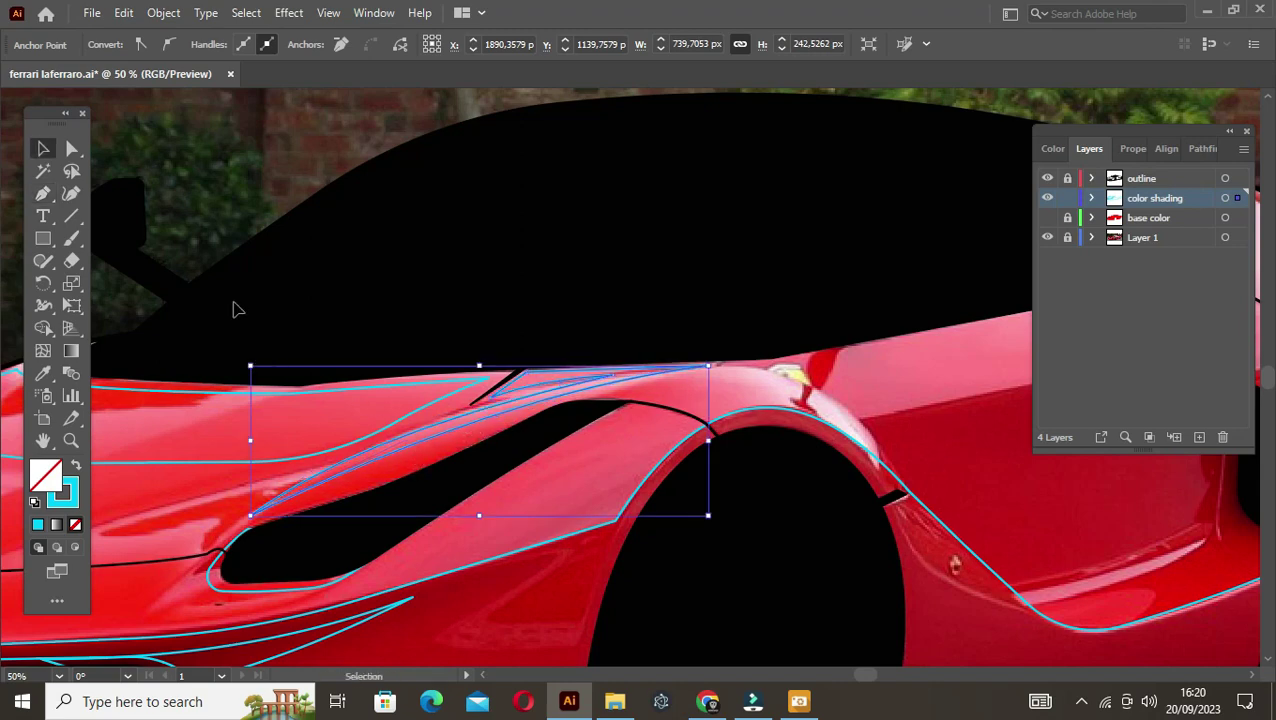
left_click(362, 361)
key("ctrl+minus")
Step: Save the illustration
scroll(677, 458, "left", 5)
key("ctrl+s")
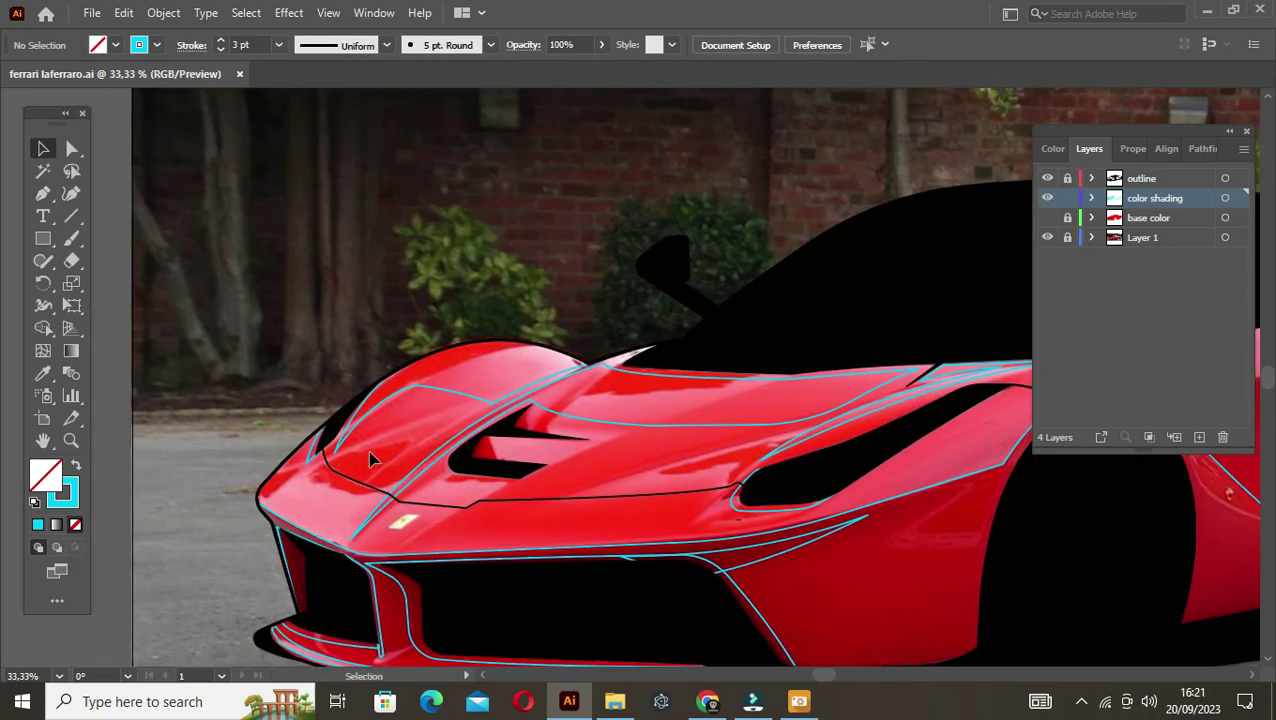
scroll(279, 482, "up", 1)
Step: Draw a closed shading panel outline on the nose, running up the bonnet crease
key("p")
scroll(300, 470, "up", 1)
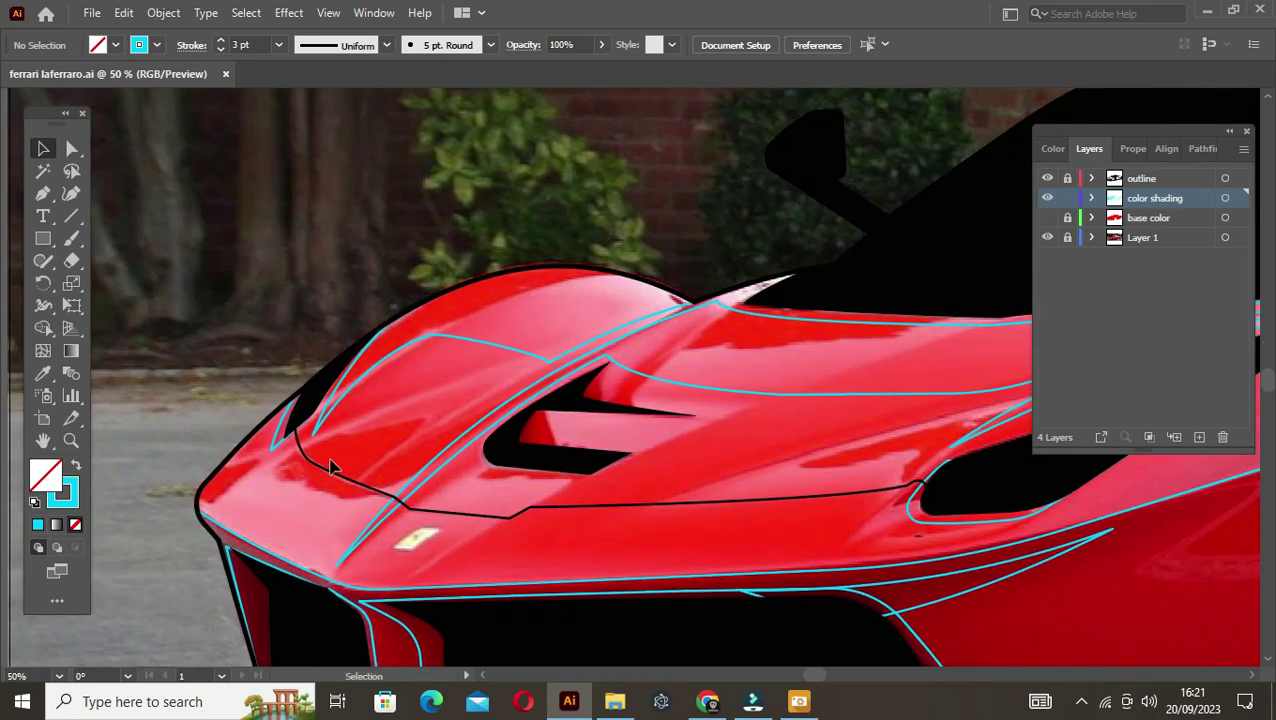
scroll(248, 441, "down", 1)
scroll(250, 440, "up", 1)
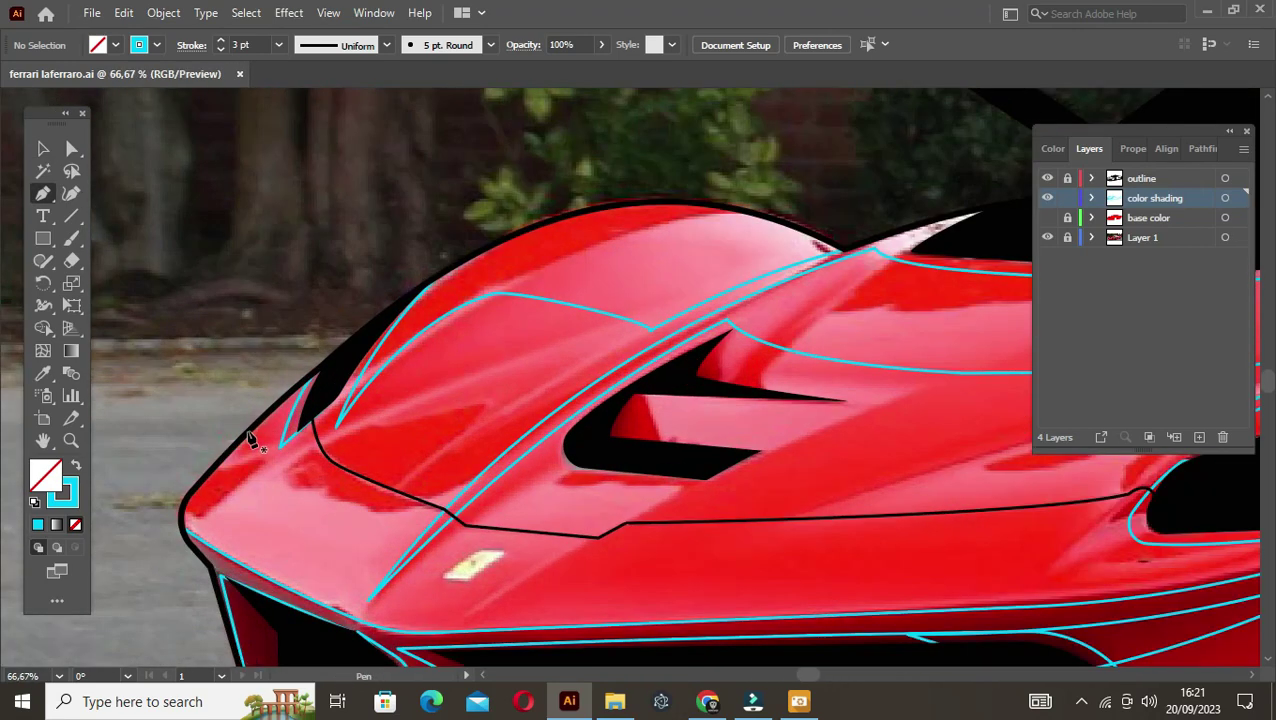
left_click(233, 447)
left_click(365, 529)
left_click(640, 340)
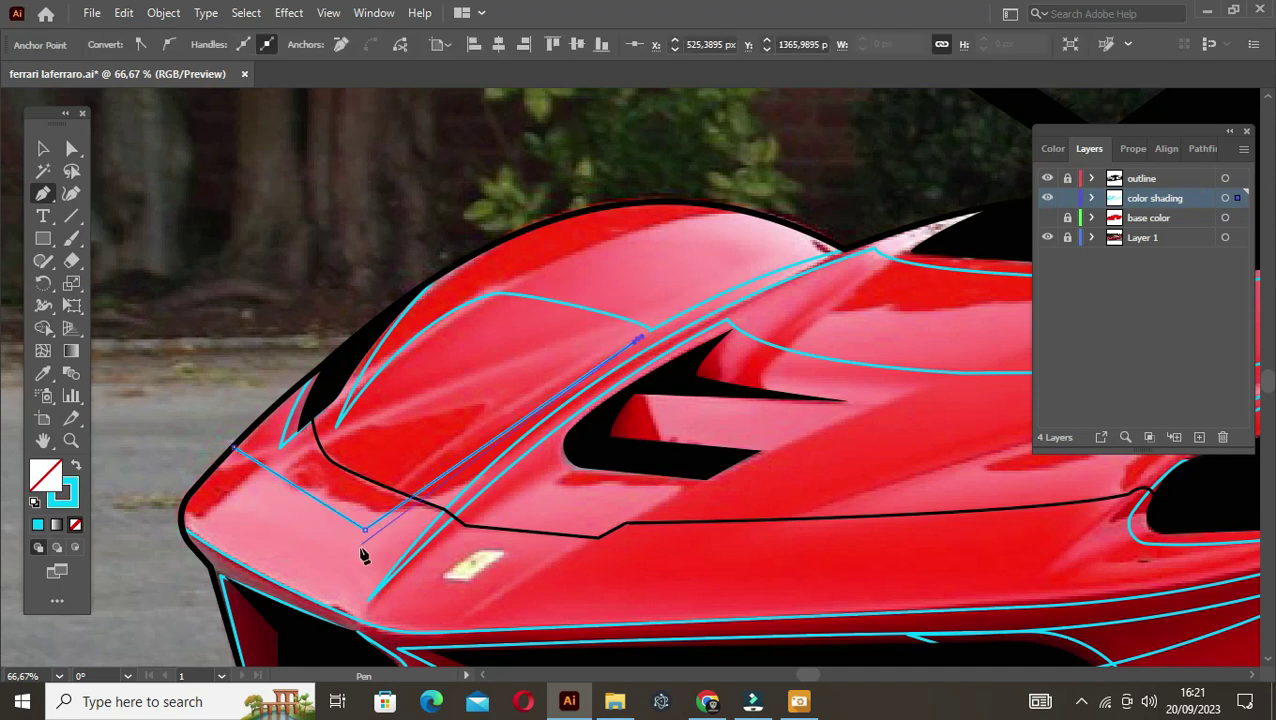
left_click(352, 607)
left_click(185, 522)
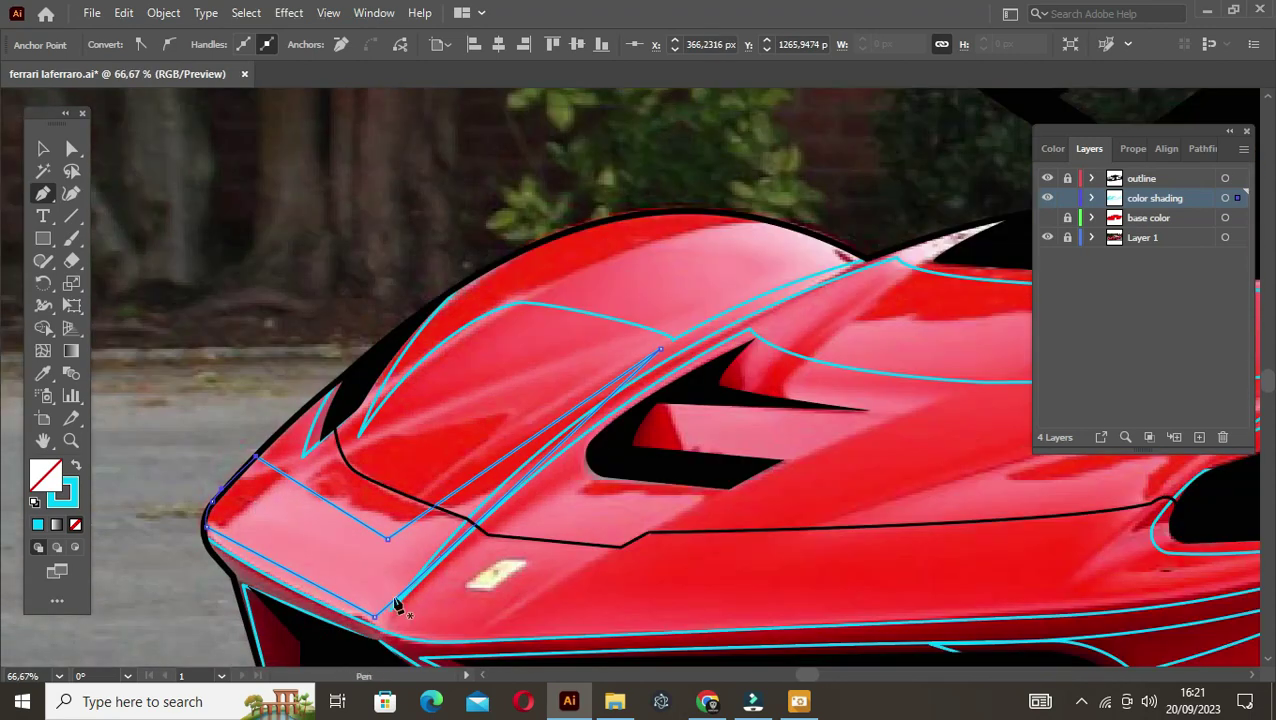
left_click(466, 434, "ctrl")
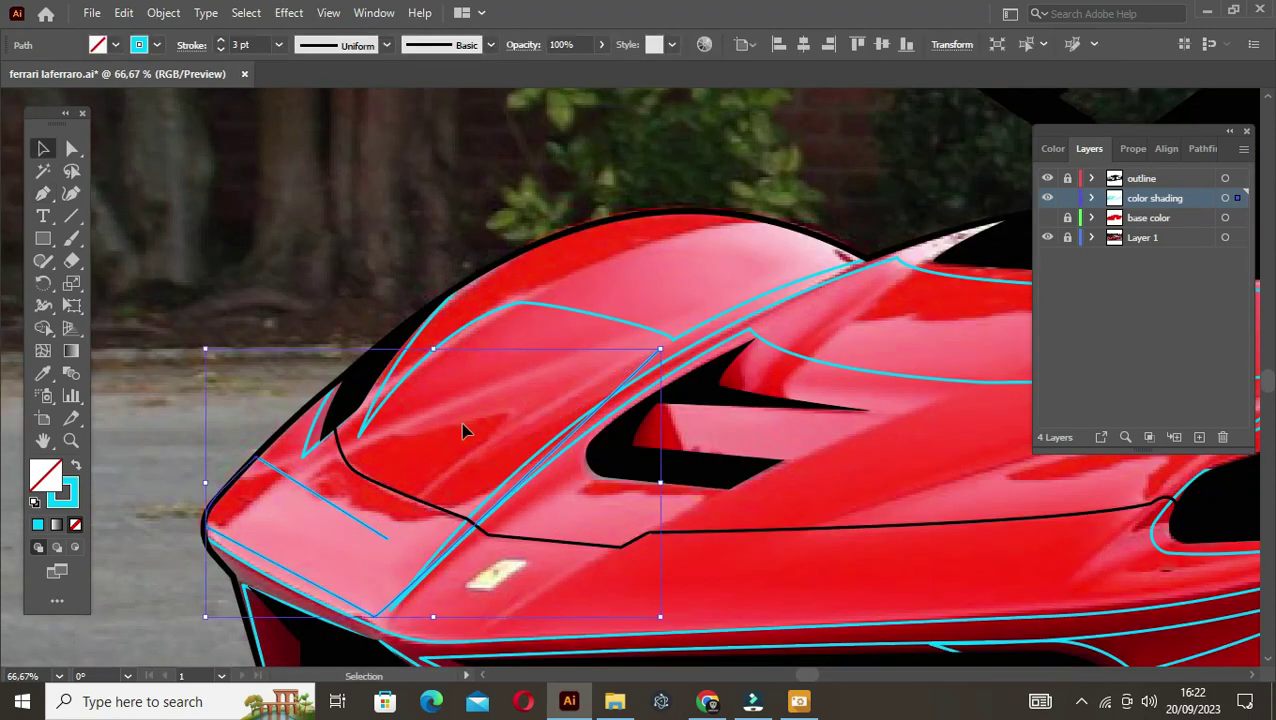
Step: Draw a second nose panel outline and bend its edge into a downward curve
left_click(258, 452)
left_click(395, 521)
left_click(650, 356)
left_click(368, 612)
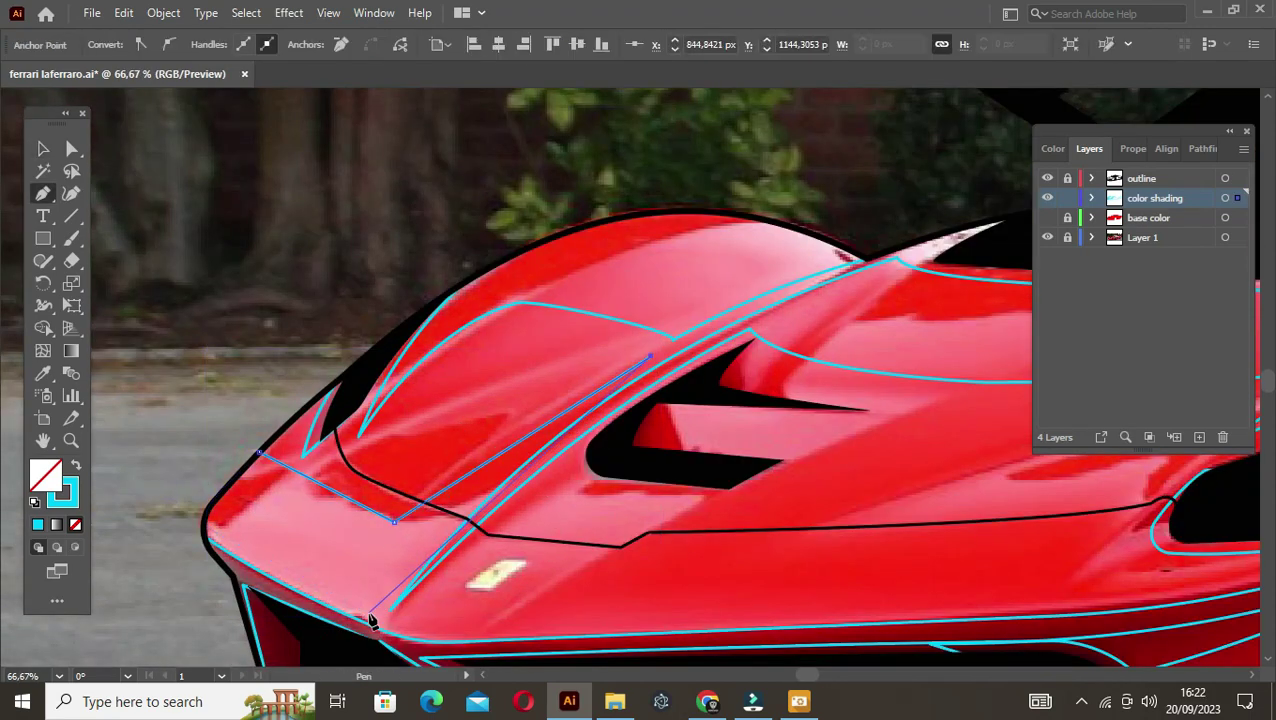
scroll(210, 513, "up", 1)
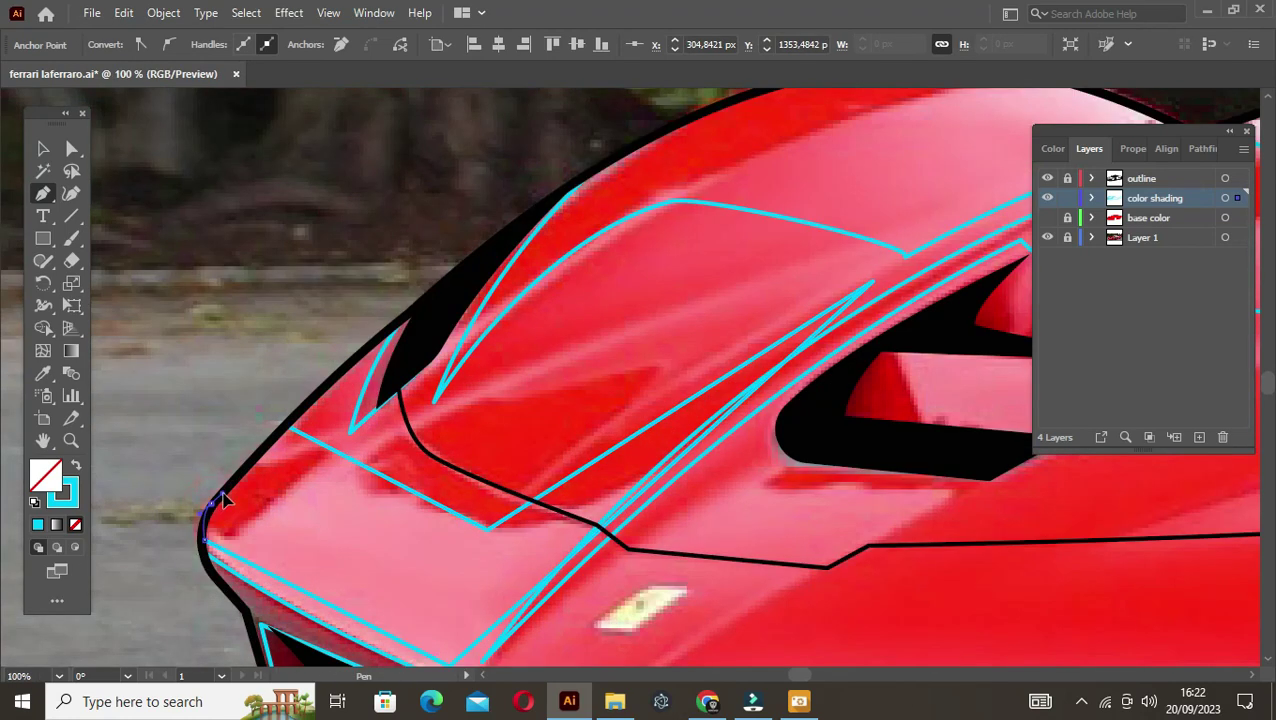
left_click_drag(390, 488, 362, 513)
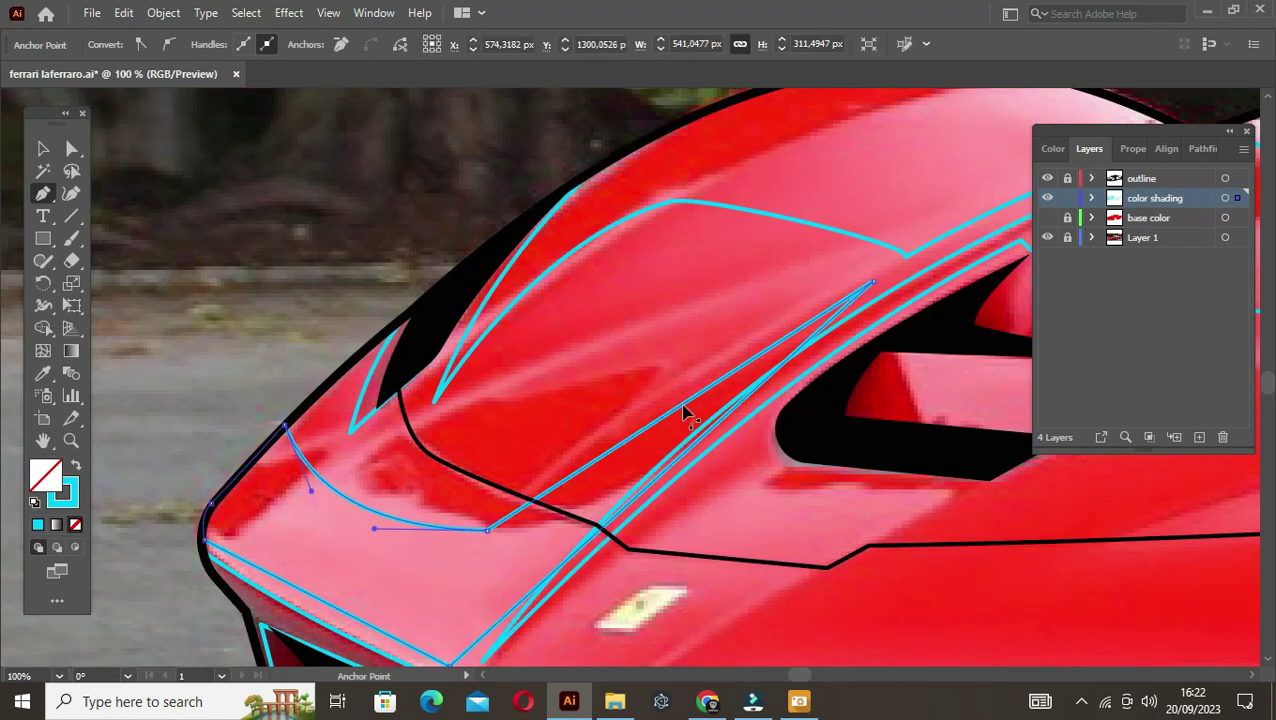
key("h")
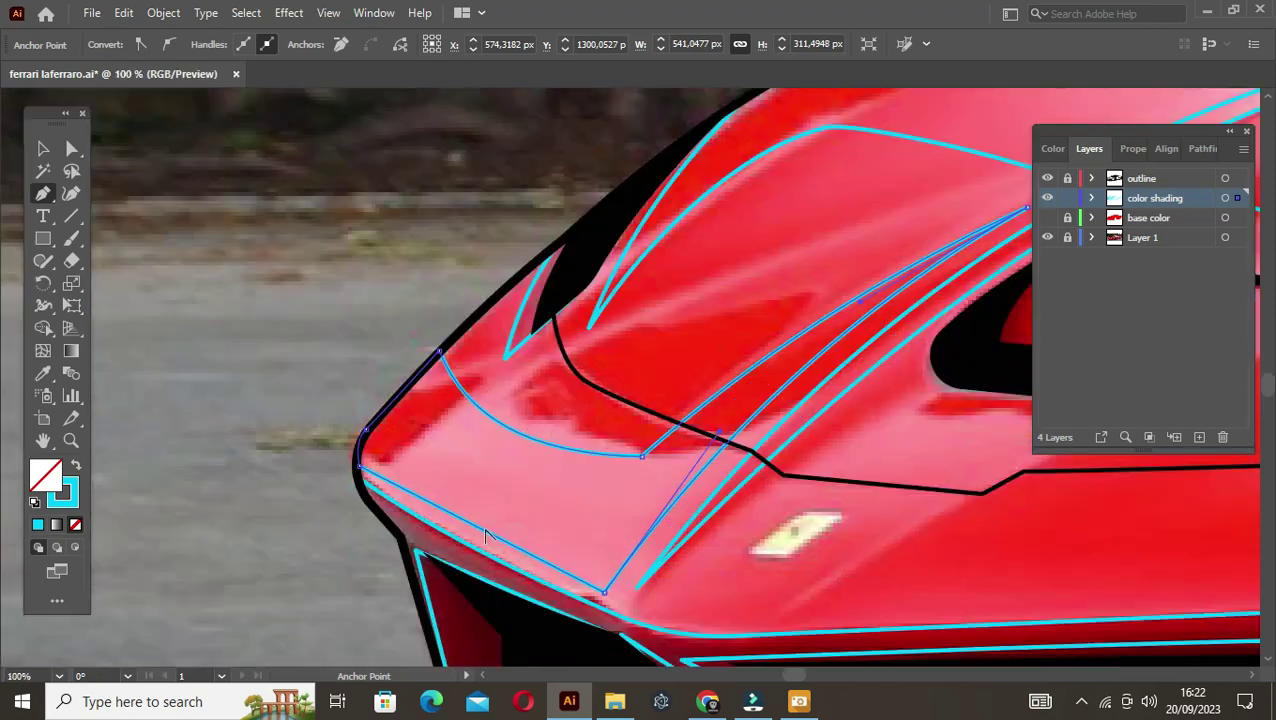
scroll(645, 512, "down", 3)
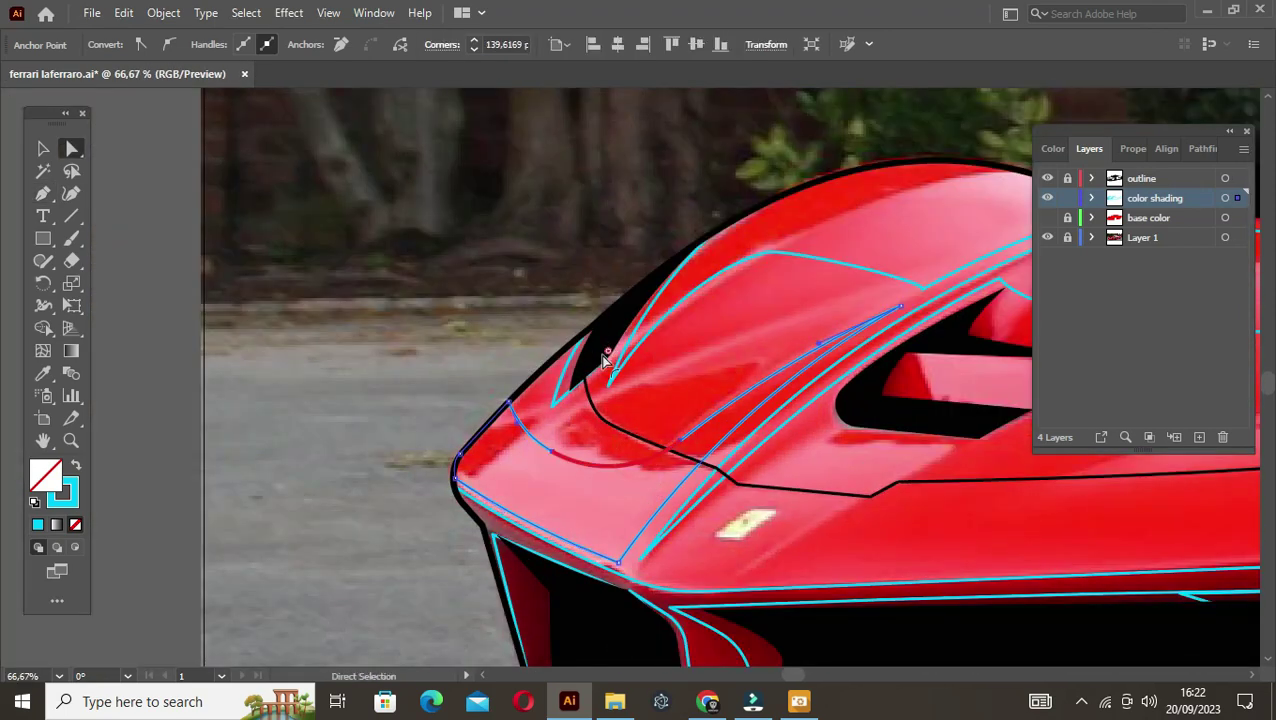
key("v")
left_click(464, 353)
scroll(420, 462, "down", 1)
scroll(420, 462, "up", 3)
Step: Start another outline from the lower nose edge, past the badge toward the front intake
key("p")
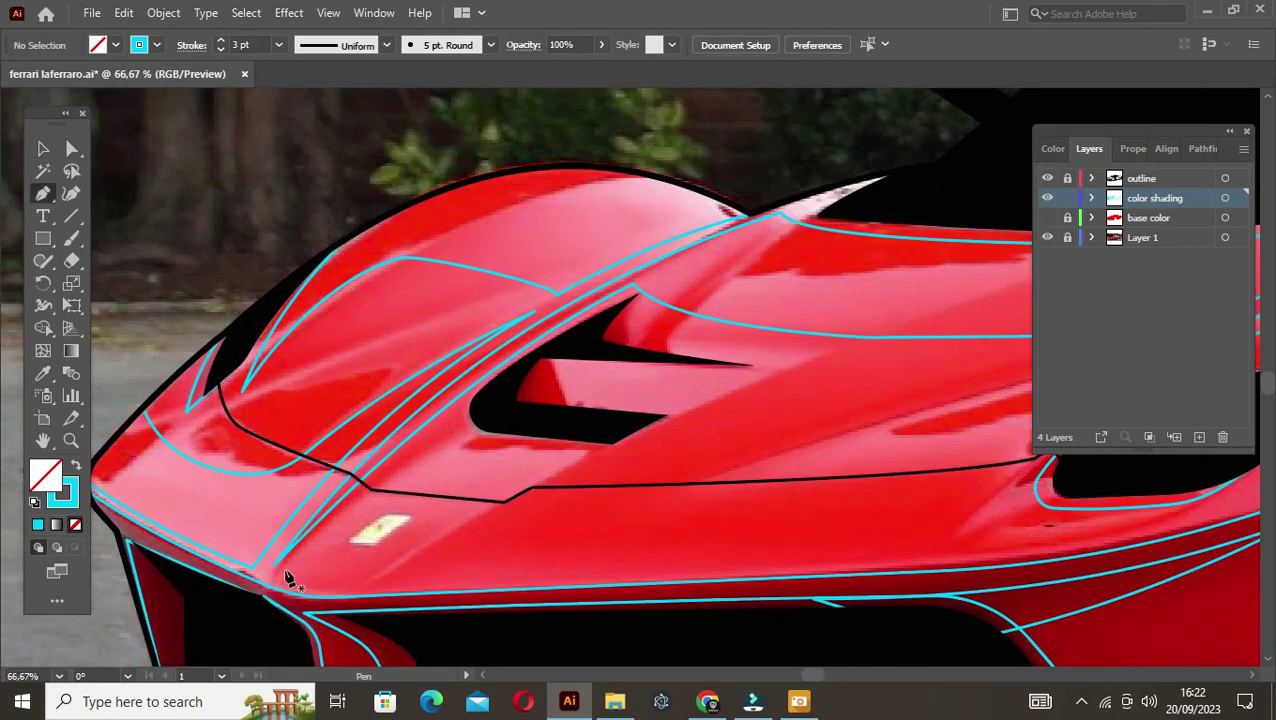
left_click(393, 486)
left_click(373, 490)
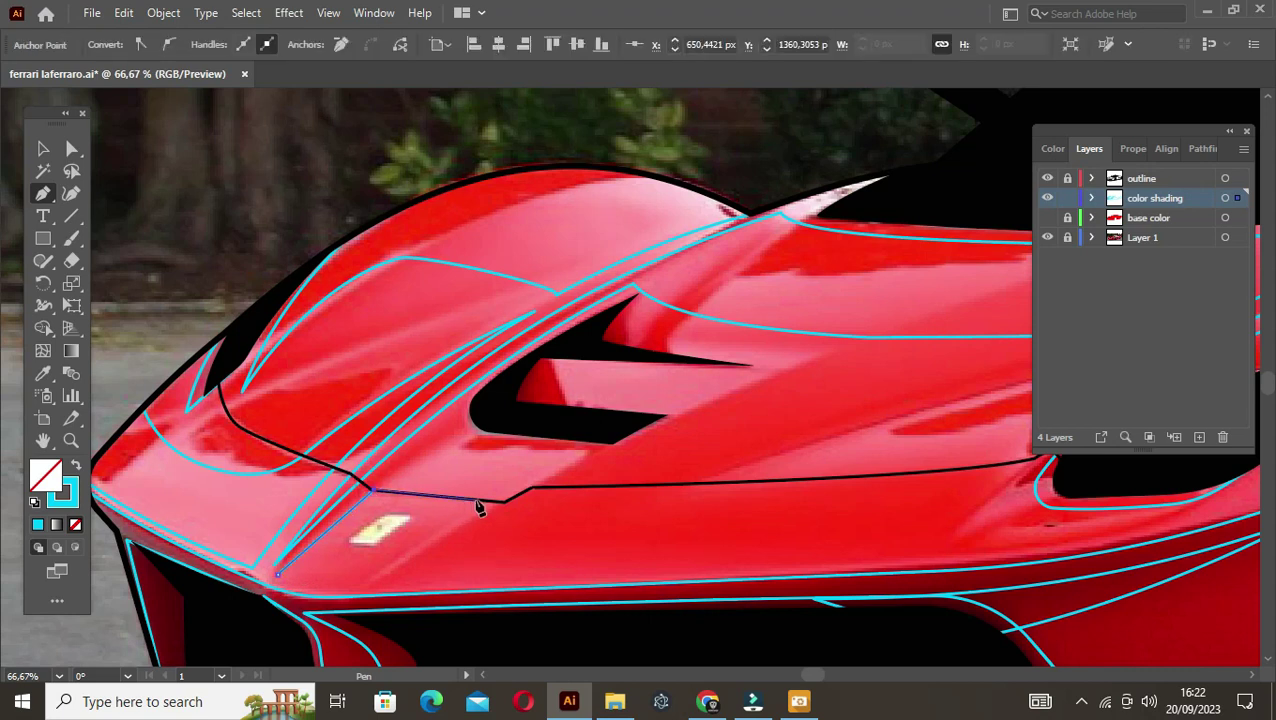
left_click(589, 453)
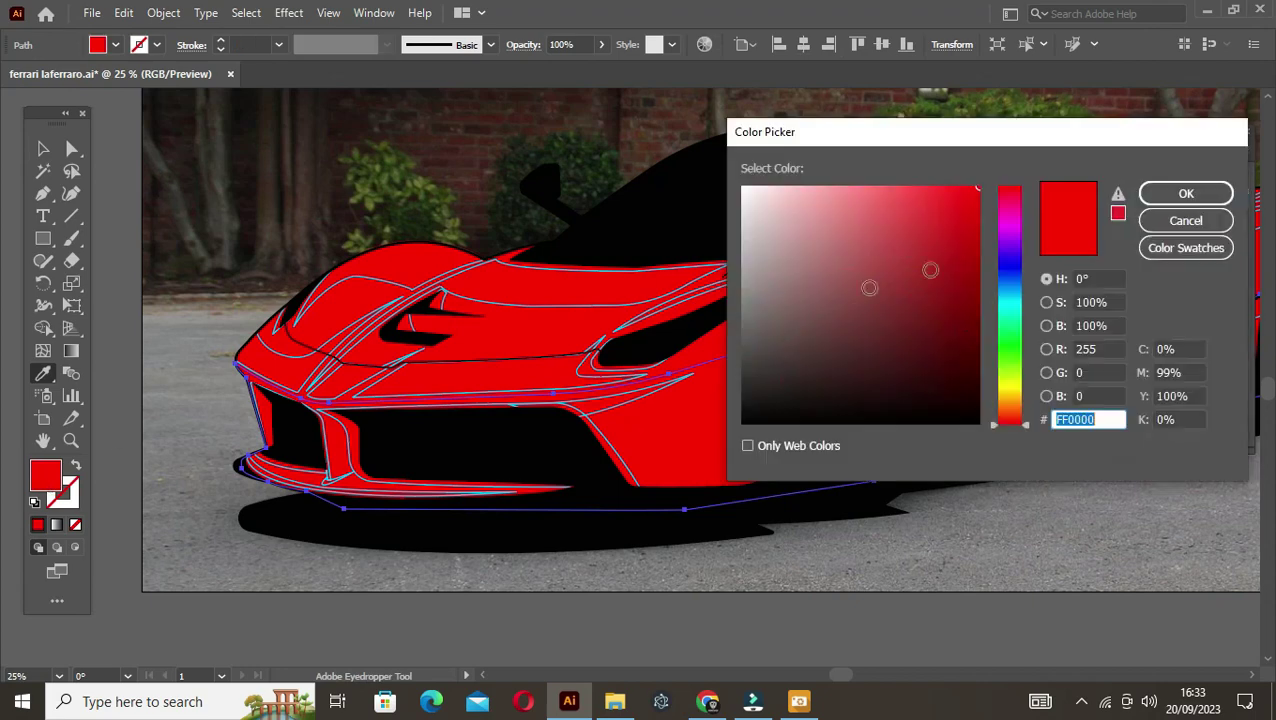
Step: Fill the front bumper panel with a darker red
left_click(930, 270)
left_click(1185, 193)
key("v")
key("ctrl+minus")
left_click(648, 347)
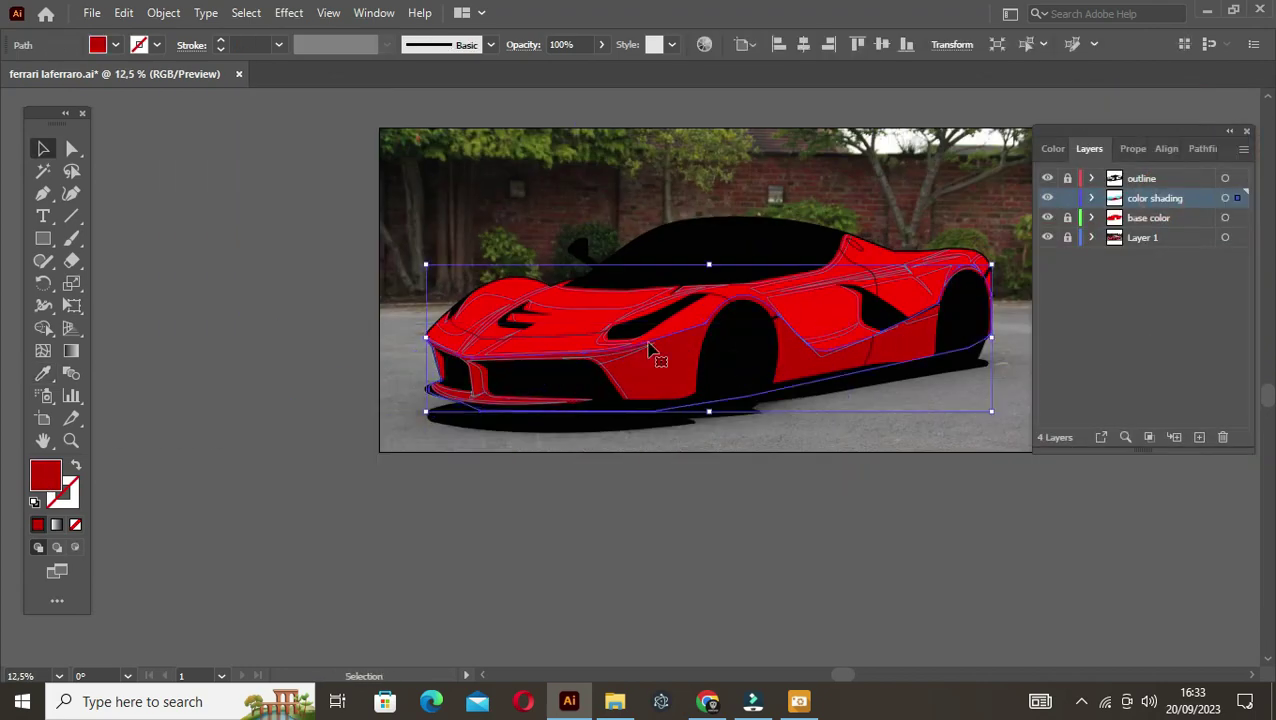
key("ctrl+plus")
left_click(456, 185)
left_click(560, 420)
key("i")
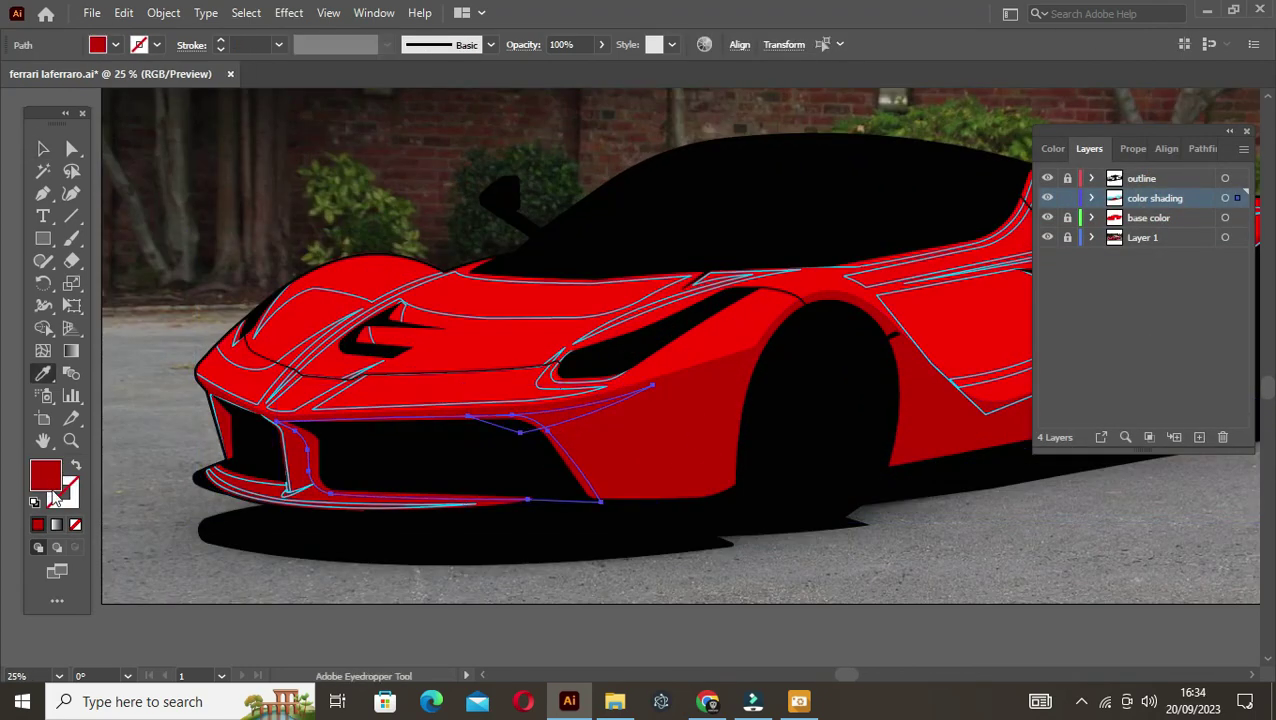
double_click(45, 477)
left_click(974, 299)
left_click(1185, 193)
key("v")
left_click(325, 470)
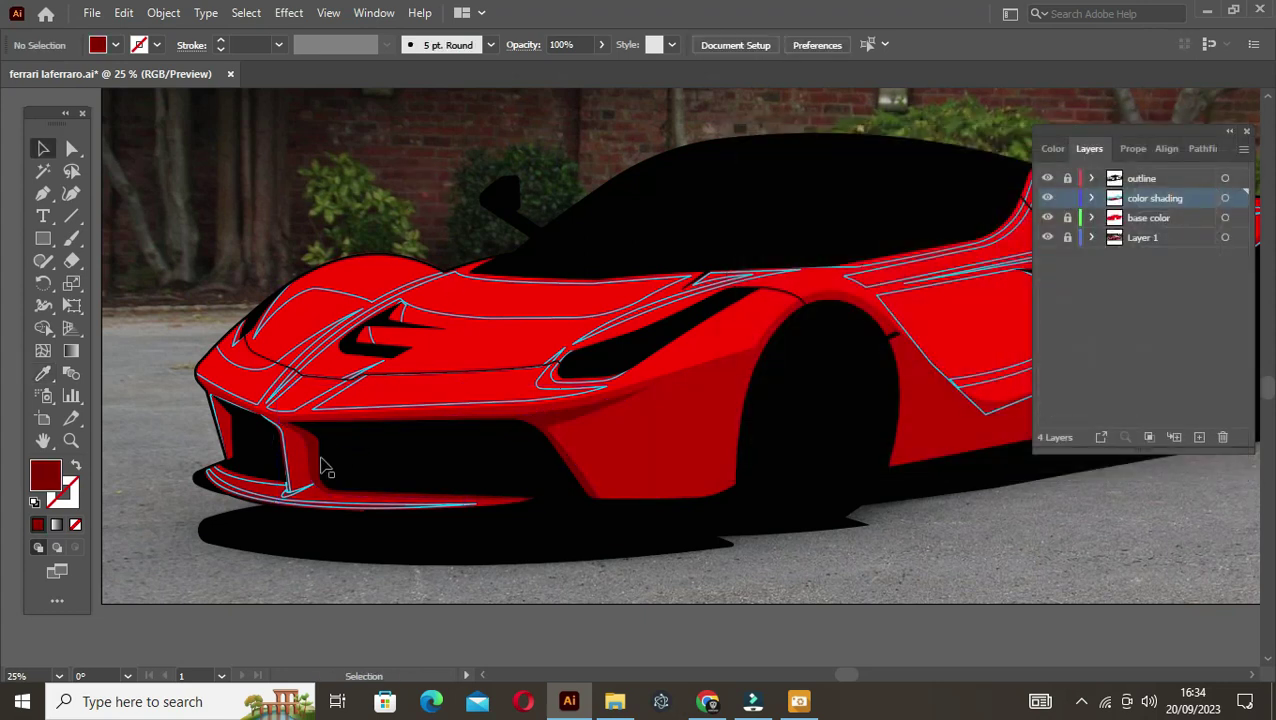
Step: Sample the dark red onto the front bumper shape and the lower lip
left_click(218, 410)
key("i")
left_click(555, 413)
key("v")
left_click(268, 487)
key("i")
left_click(555, 413)
key("v")
left_click(330, 560)
Step: Fill the lower lip path with the lighter red FC4242
left_click(289, 460)
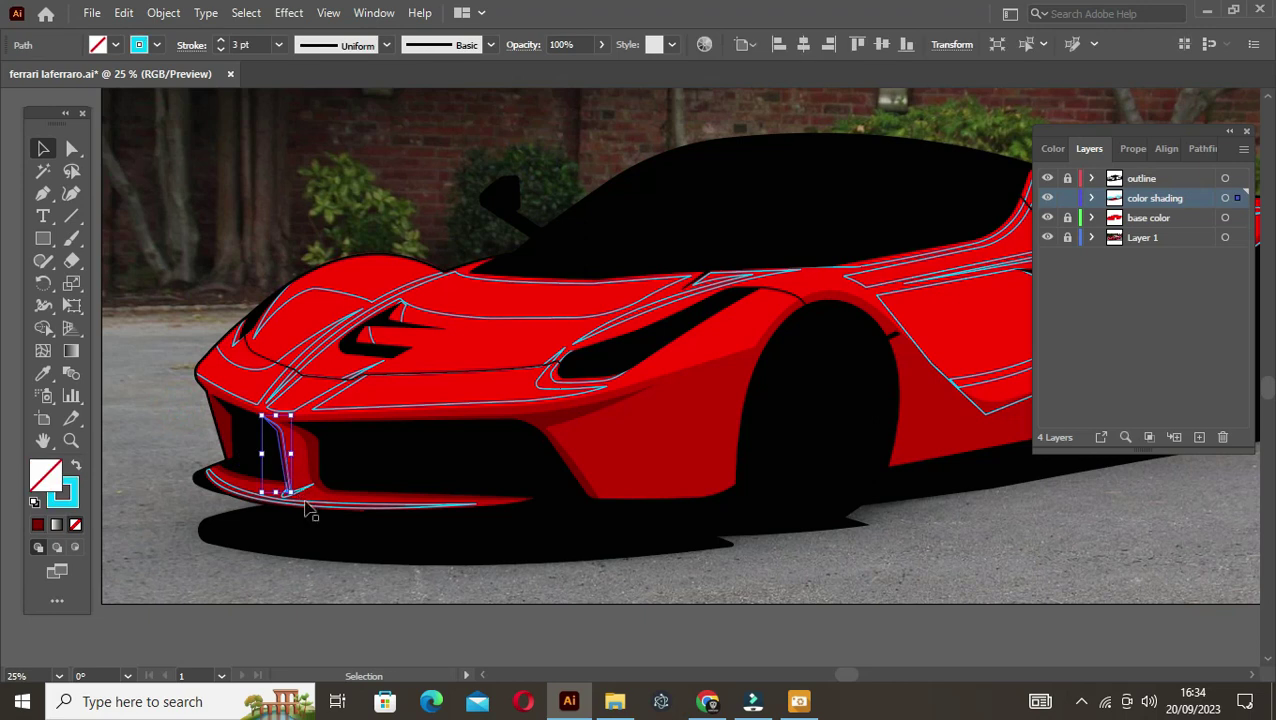
left_click(312, 512)
key("i")
left_click(555, 413)
double_click(45, 477)
left_click(917, 189)
left_click(1185, 196)
key("v")
Step: Copy the red onto the vertical grille strut with the Eyedropper
scroll(300, 490, "up", 2)
left_click(255, 470)
key("i")
left_click(306, 487)
scroll(345, 435, "down", 1)
key("v")
left_click(157, 407)
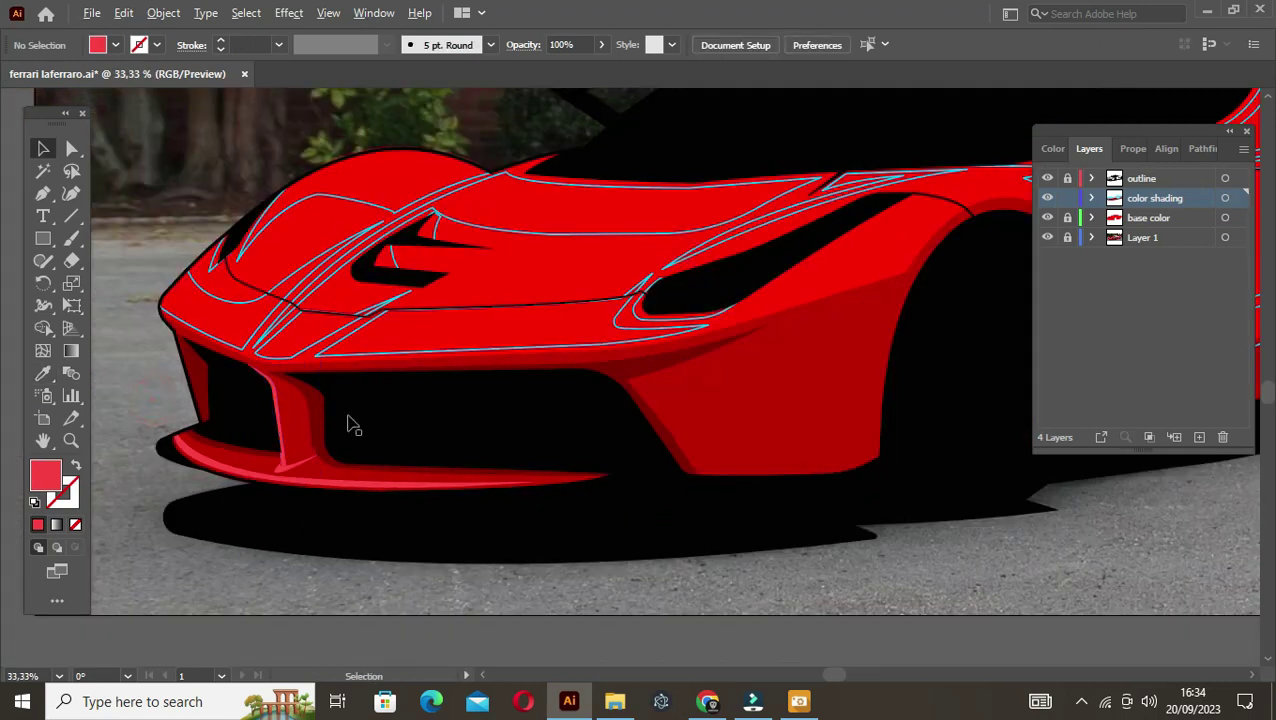
Step: Fill both nose outline paths with red sampled from the artwork
left_click(252, 348)
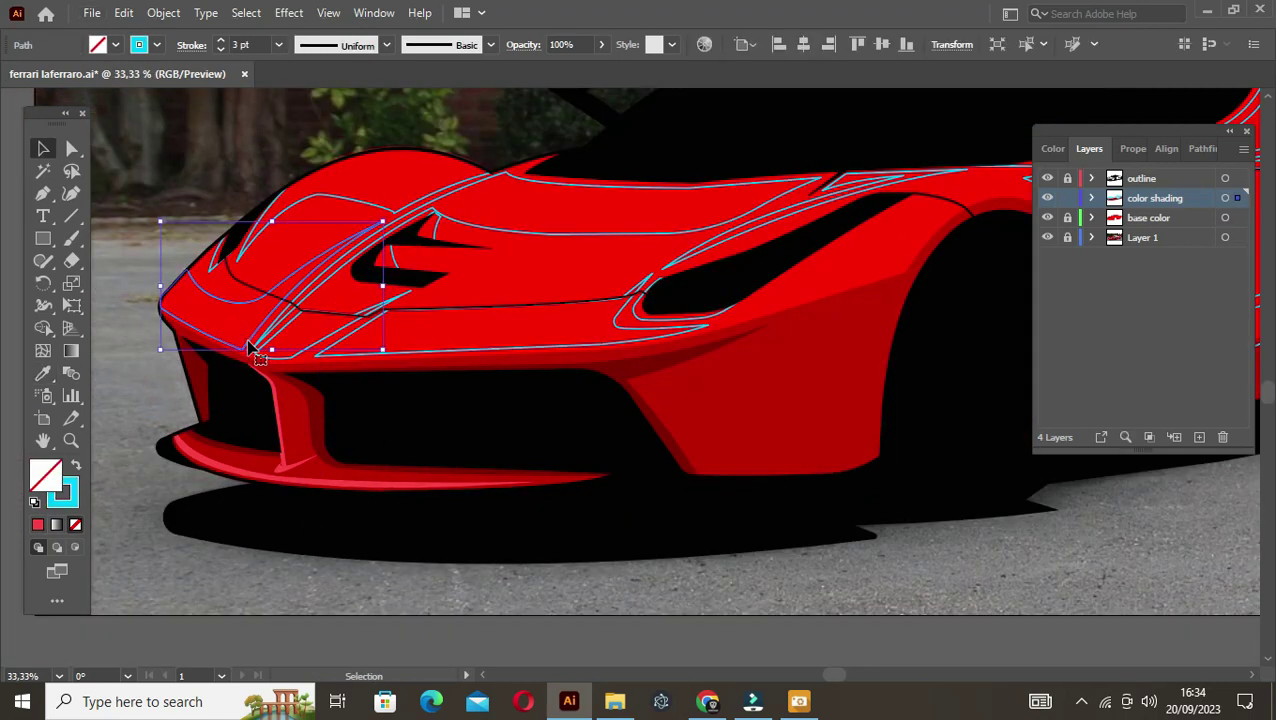
left_click(455, 353, "shift")
key("i")
left_click(284, 462)
key("v")
left_click(128, 356)
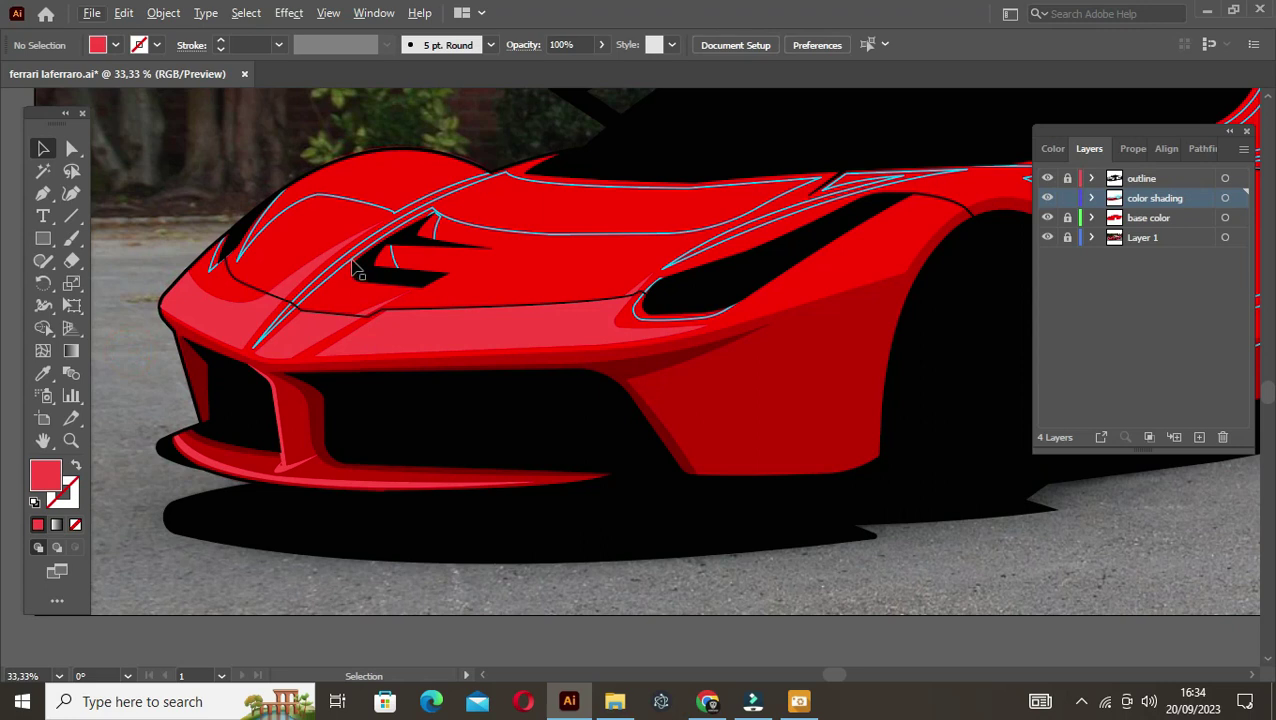
Step: Fill the two hood outline paths with sampled red
left_click(655, 262, "shift")
left_click(643, 256, "shift")
key("i")
left_click(752, 382)
key("v")
Step: Fill the front vent paths with sampled red
left_click(640, 332)
left_click(640, 330, "shift")
key("i")
left_click(214, 285)
key("v")
left_click(214, 285)
left_click(425, 230)
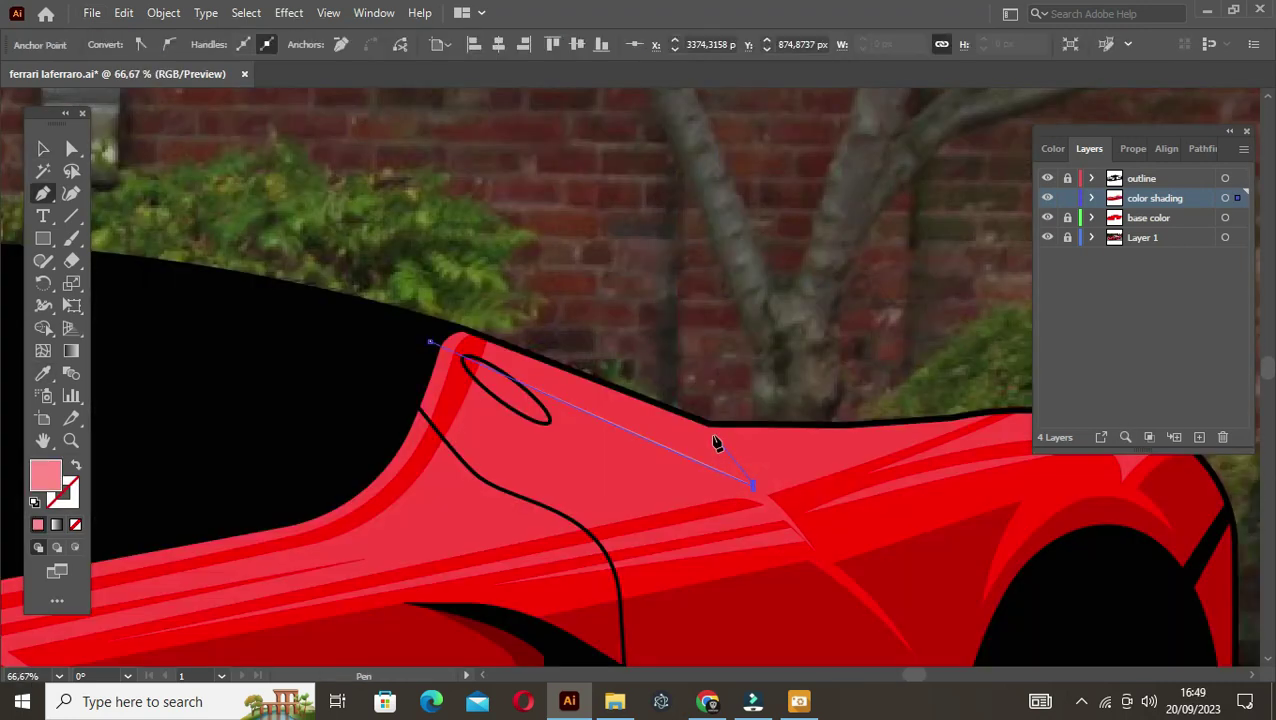
Step: Trace a first pink highlight sliver along the rear haunch's top outline
left_click(713, 437)
left_click_drag(949, 448, 786, 450)
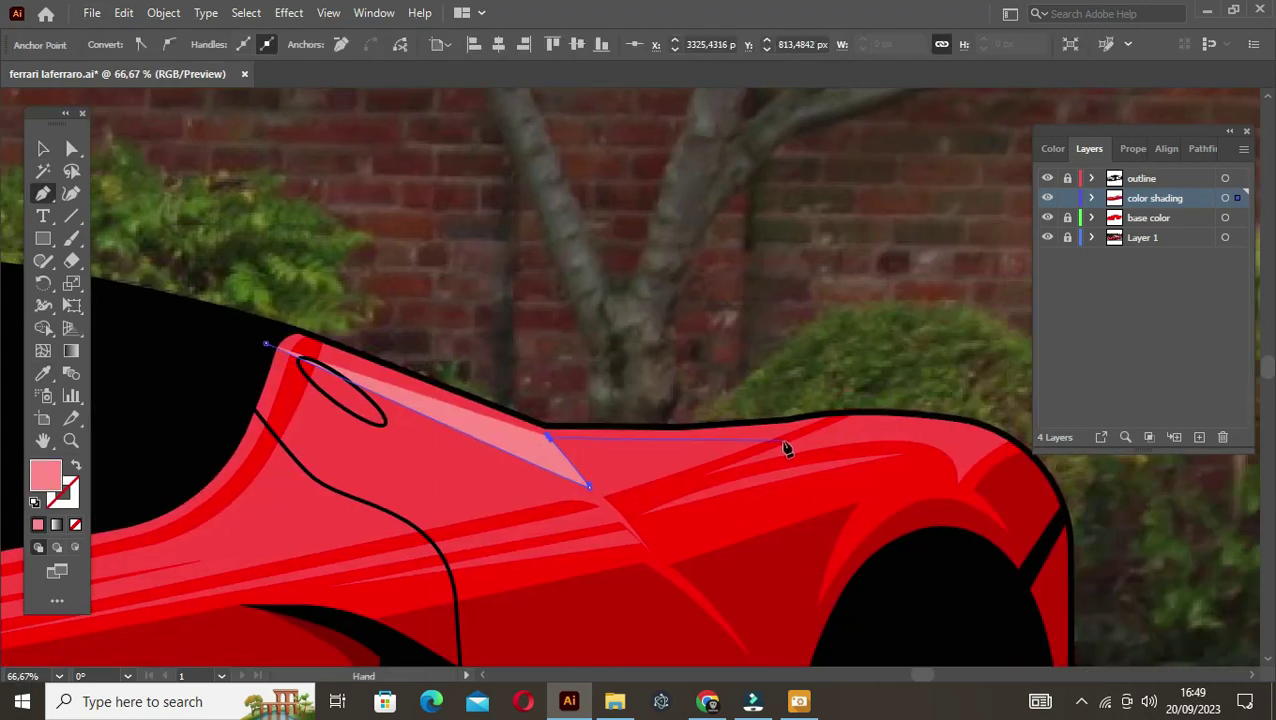
left_click(723, 444)
left_click(963, 421)
left_click(789, 420)
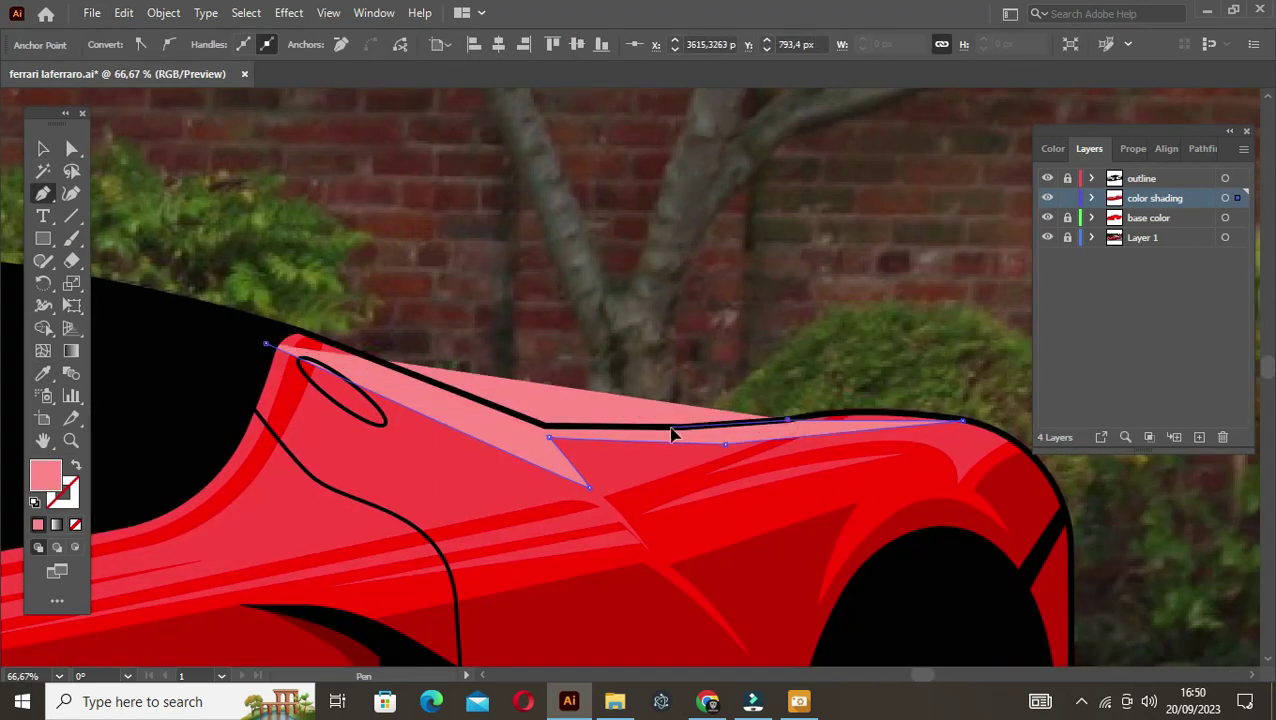
left_click(671, 427)
left_click(545, 426)
left_click(287, 328)
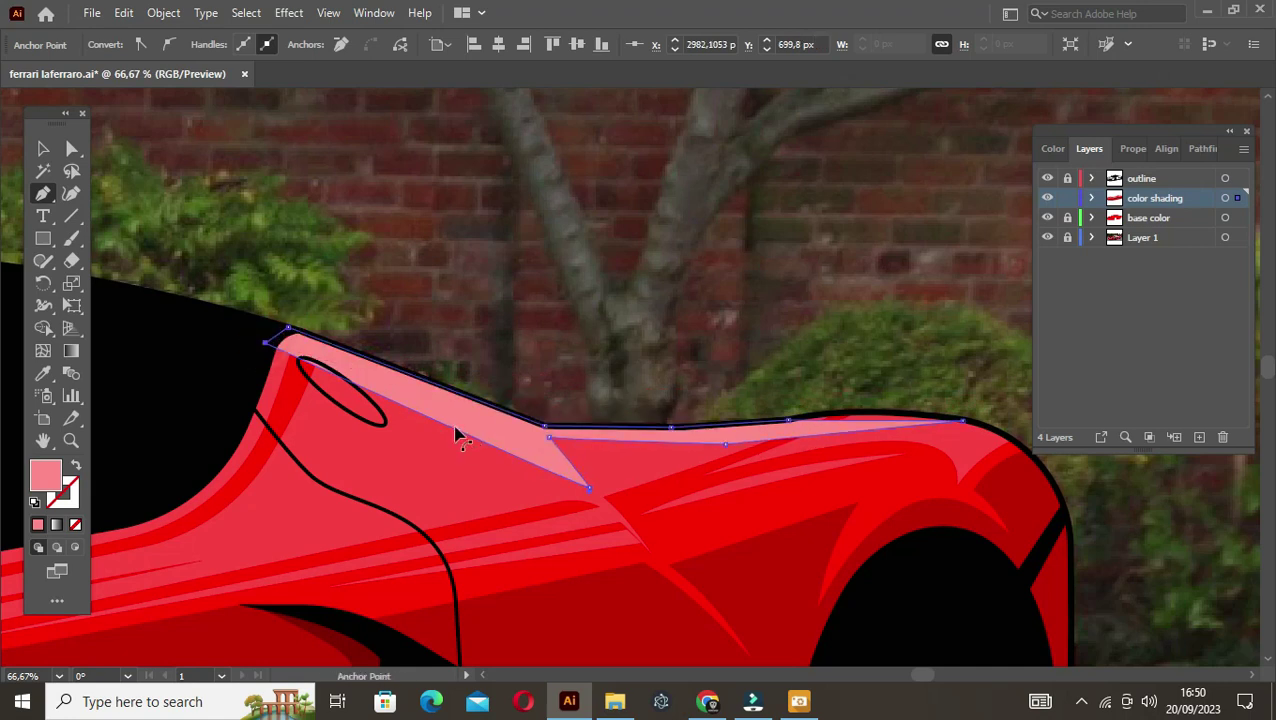
key("v")
key("ctrl+shift+a")
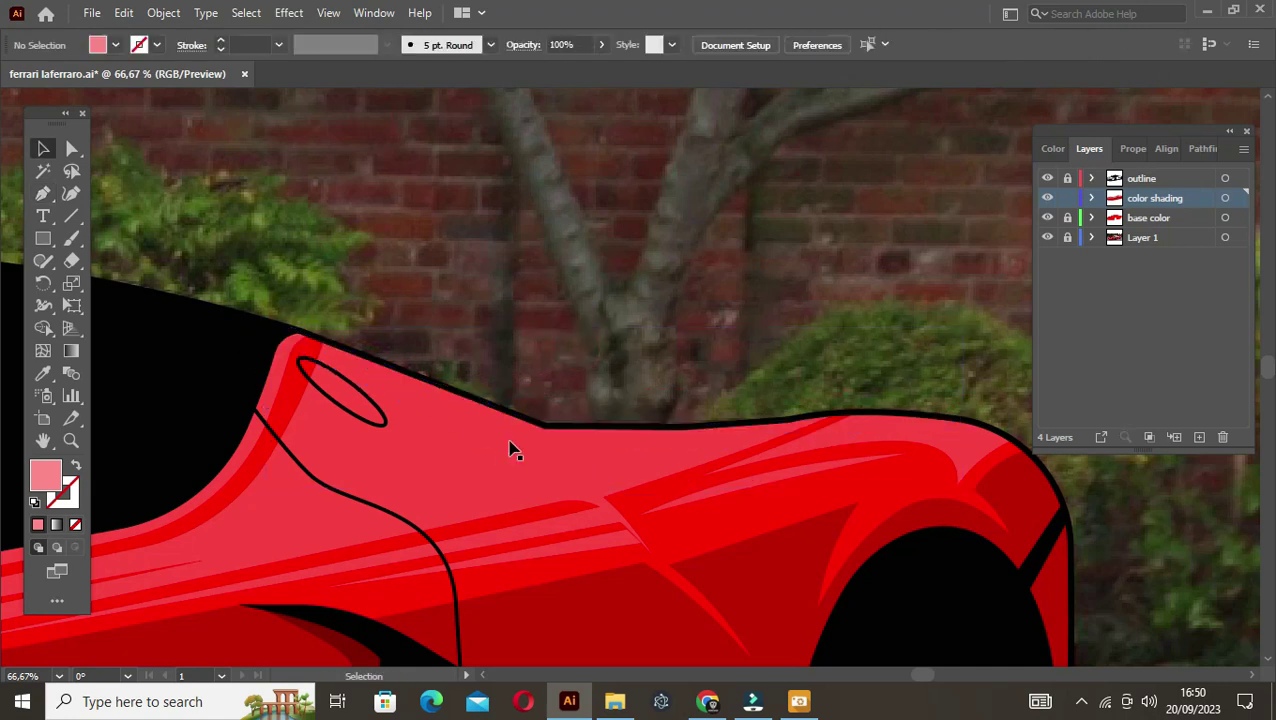
Step: Draw a second highlight shape along the haunch's top edge to the rear pillar
key("p")
left_click(267, 349)
left_click(599, 484)
left_click(560, 443)
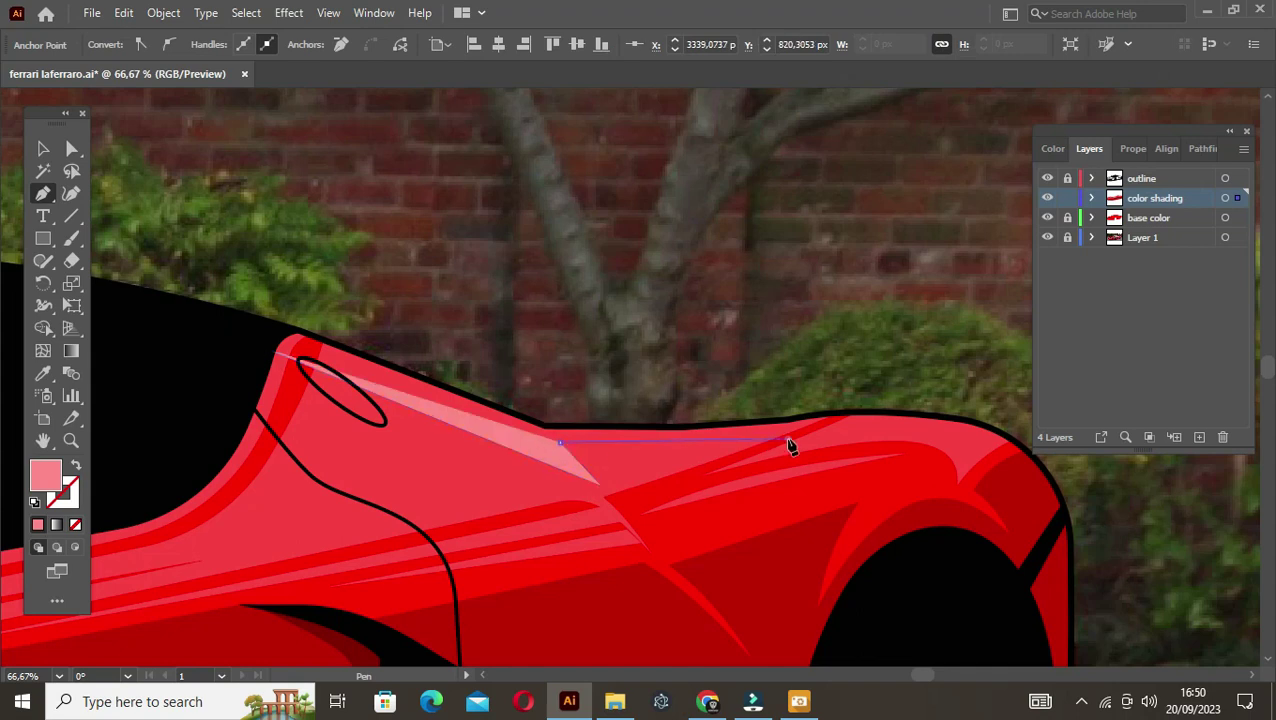
left_click(789, 439)
left_click(941, 432)
left_click(963, 421)
left_click(789, 421)
left_click(683, 427)
left_click(545, 426)
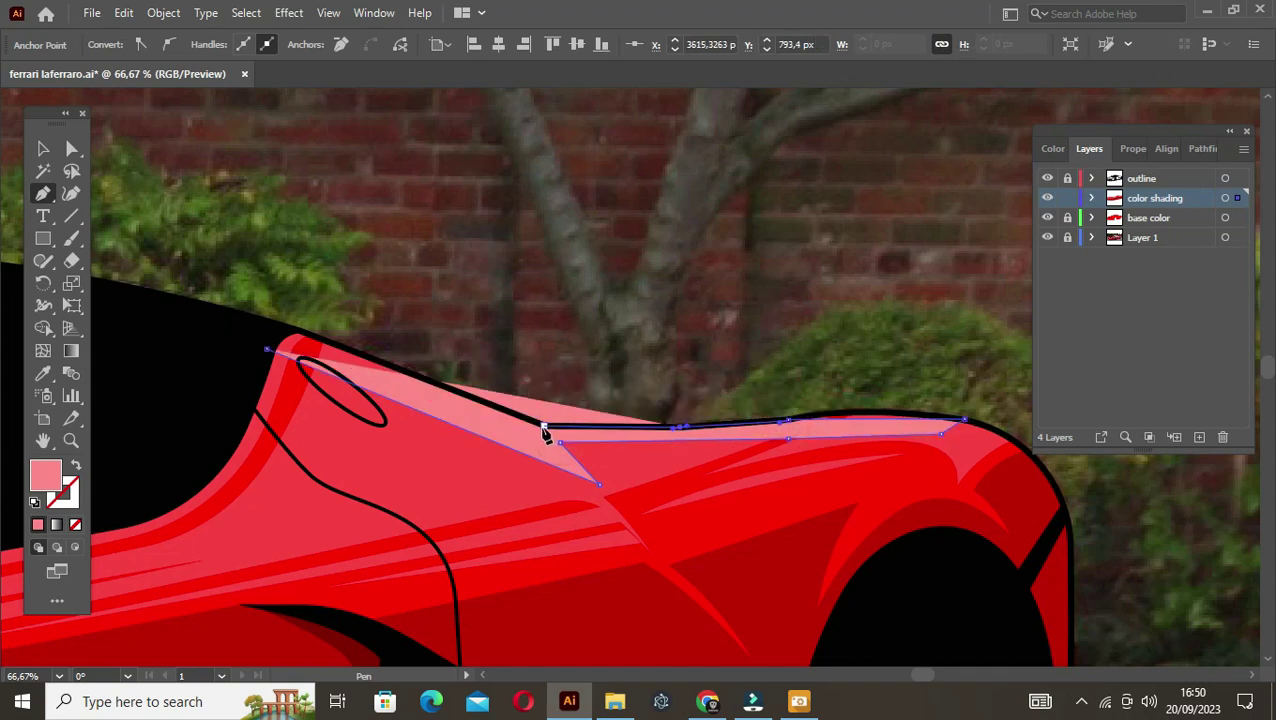
left_click(292, 329)
Step: Add anchor points to bend the highlight's edge into shape
left_click(383, 388)
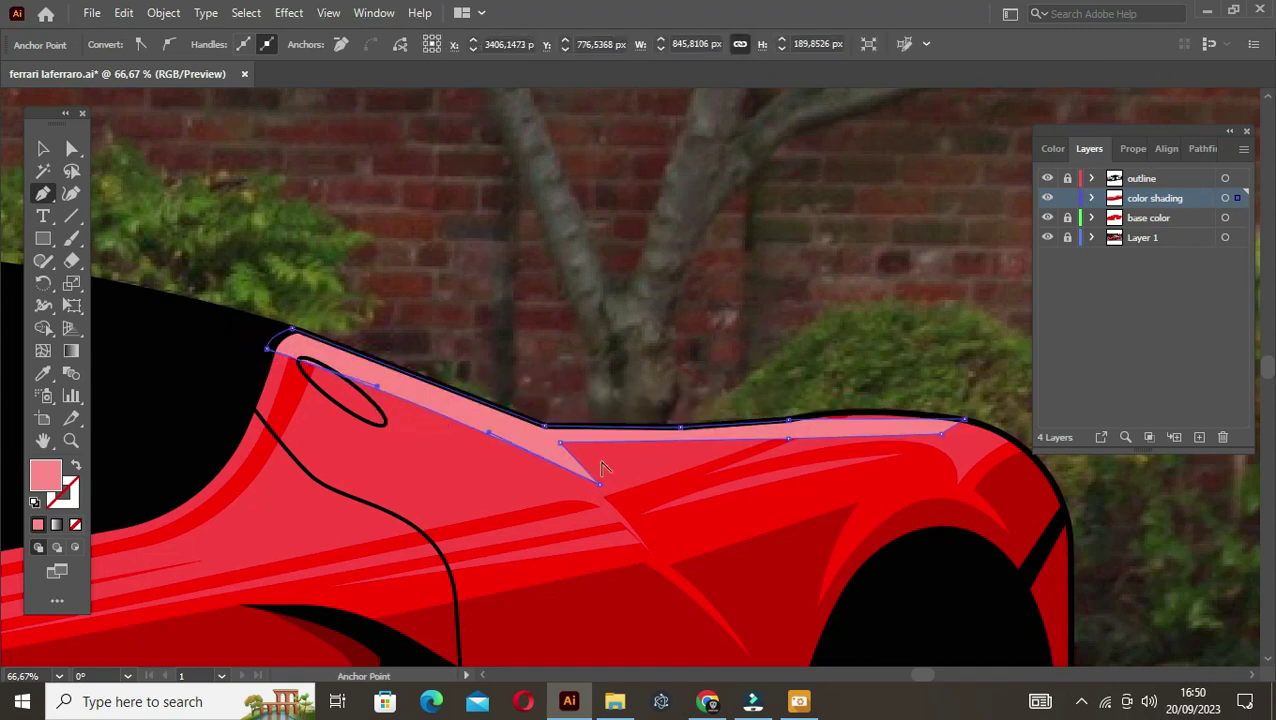
left_click(503, 432)
left_click(876, 421, "ctrl")
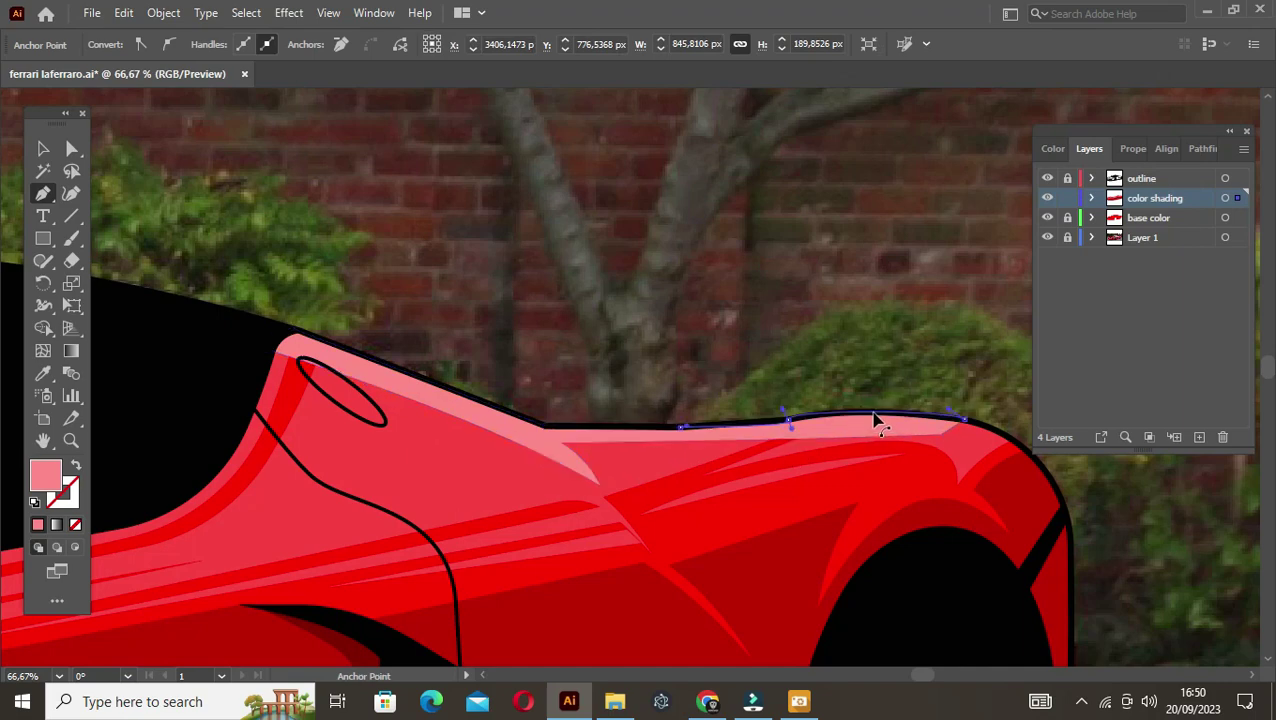
left_click(664, 396, "ctrl")
scroll(664, 396, "down", 1)
scroll(664, 396, "left", 3)
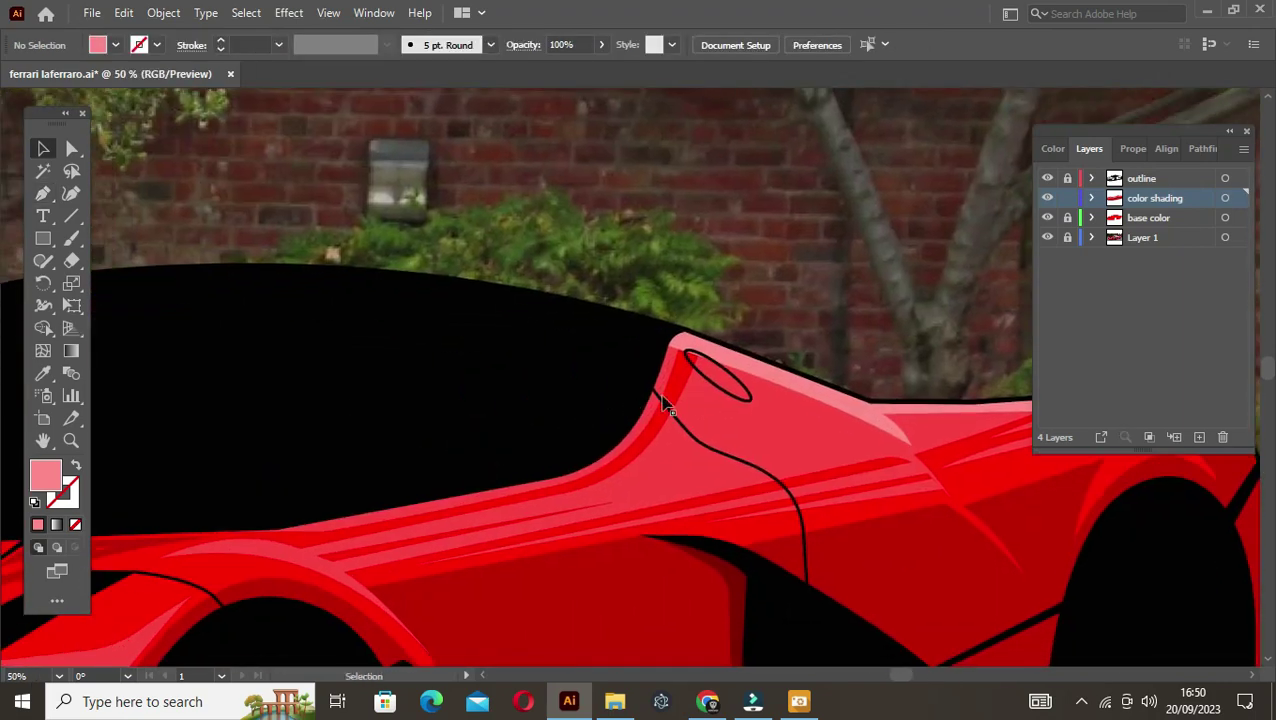
left_click(673, 370, "ctrl")
Step: Deselect the shading shape and save the illustration
left_click(768, 330)
scroll(770, 333, "down", 1)
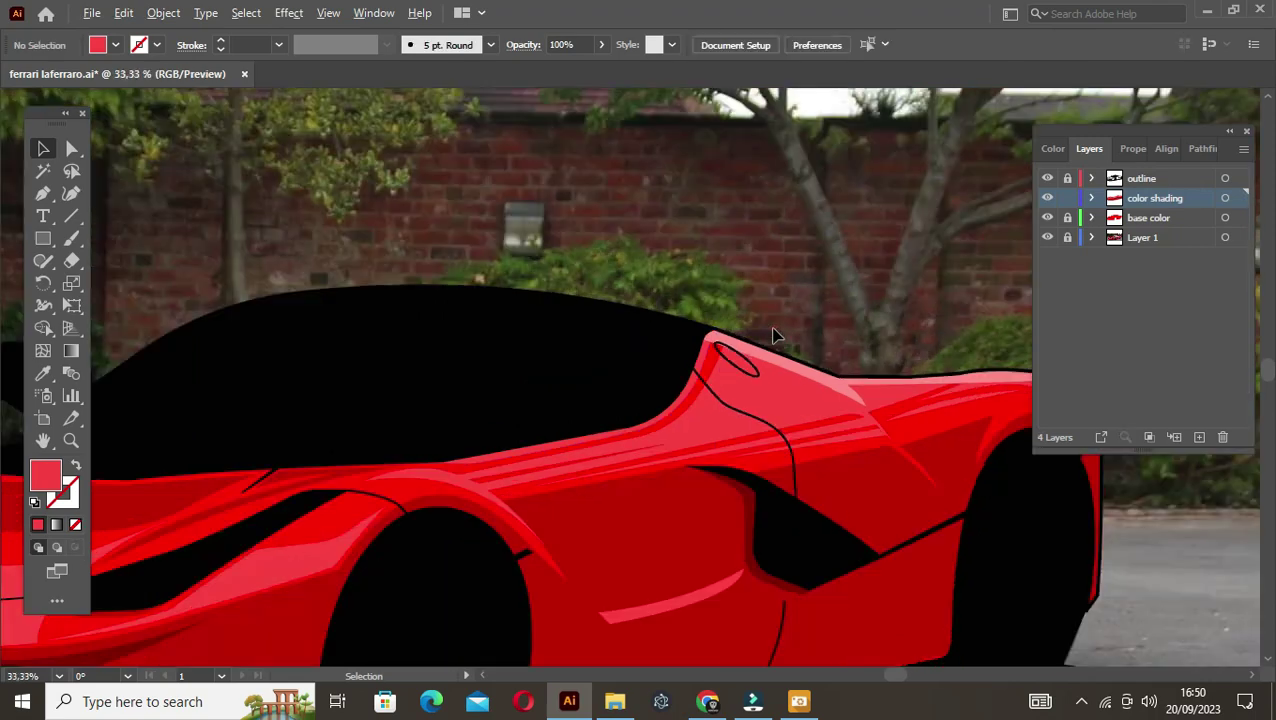
scroll(770, 333, "down", 1)
key("ctrl+s")
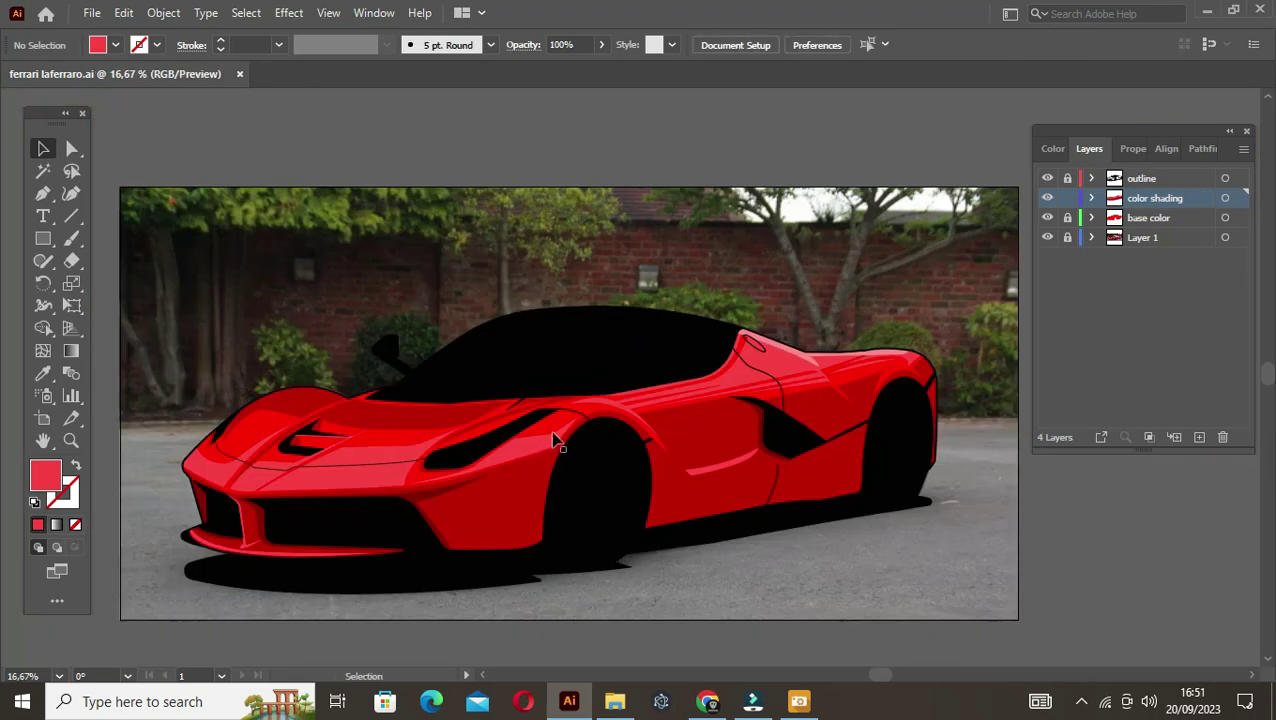
Step: Draw the closed shading panel over the door behind the front wheel
scroll(706, 468, "up", 2)
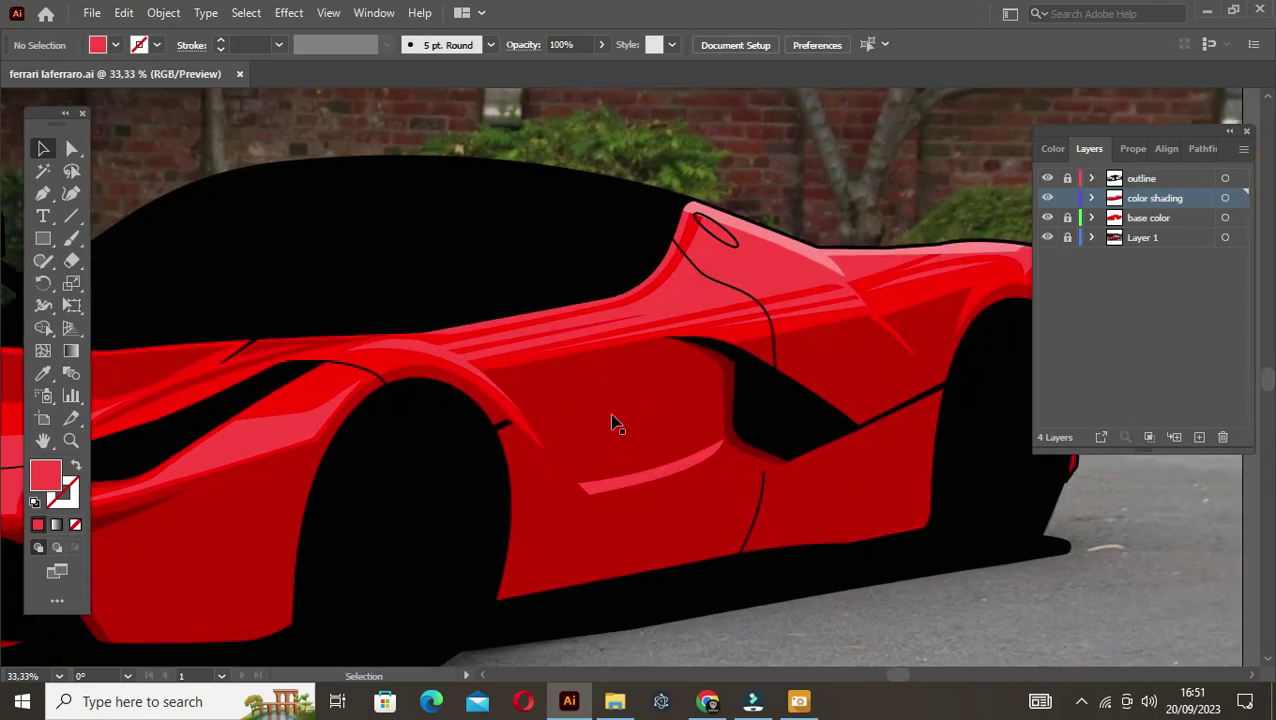
scroll(600, 465, "up", 1)
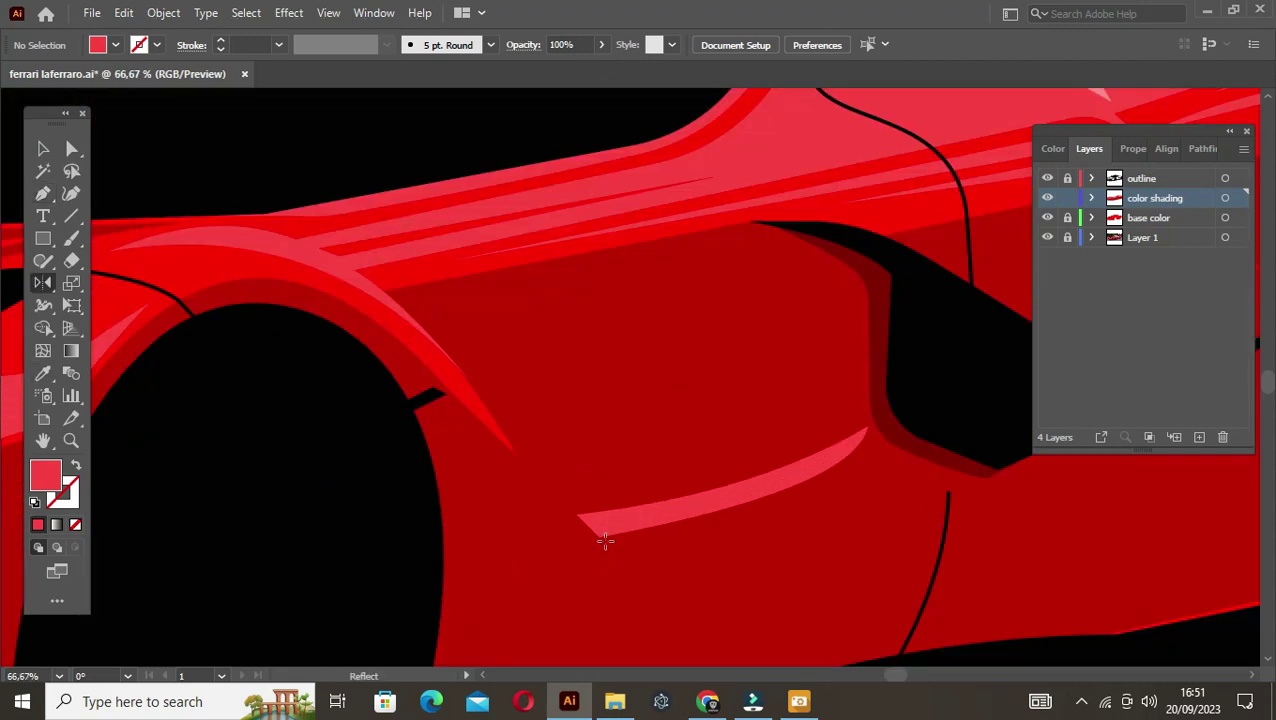
scroll(604, 540, "up", 1)
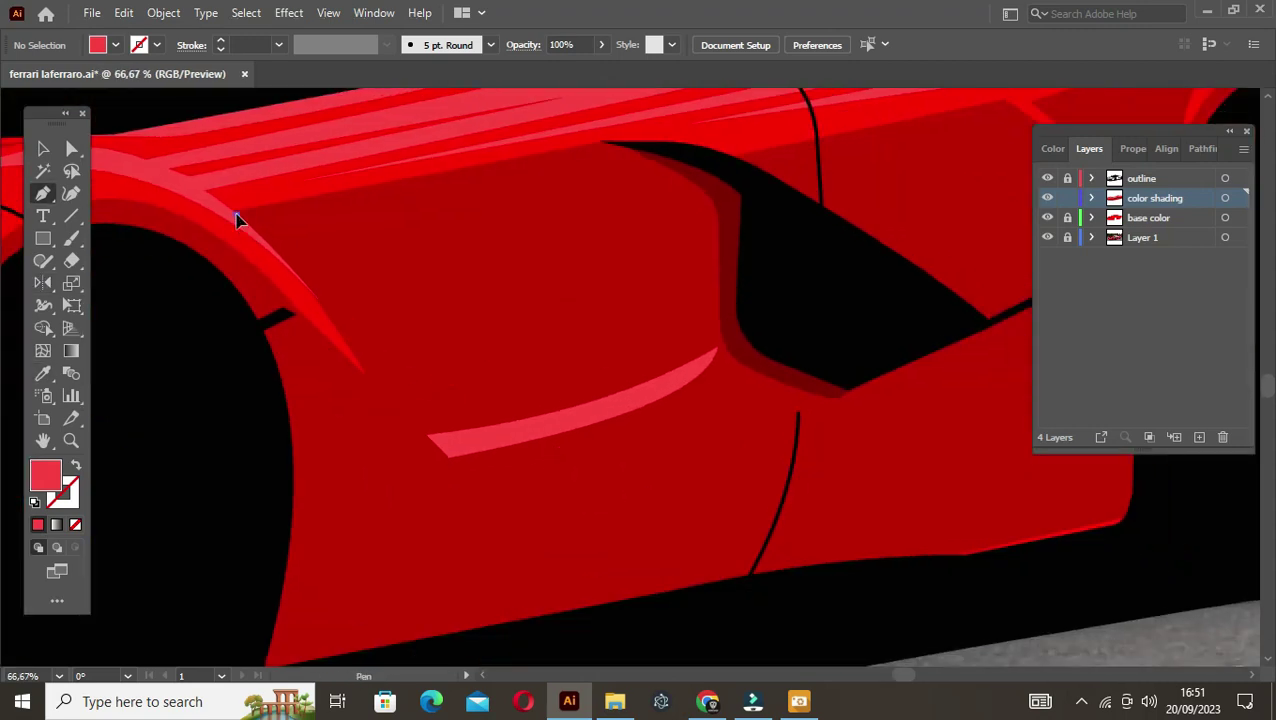
left_click(237, 220)
scroll(461, 490, "down", 2)
key("v")
left_click(475, 428)
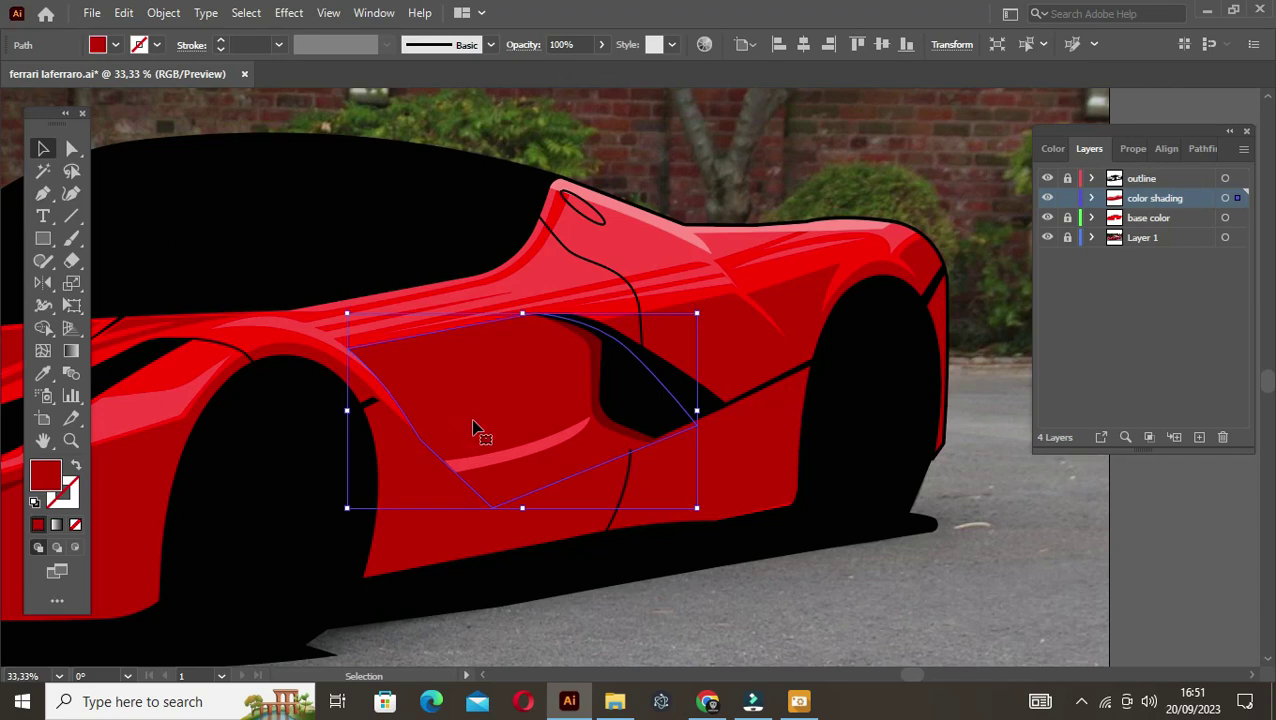
Step: Select the door shading shape and then the larger lower body shape
key("a")
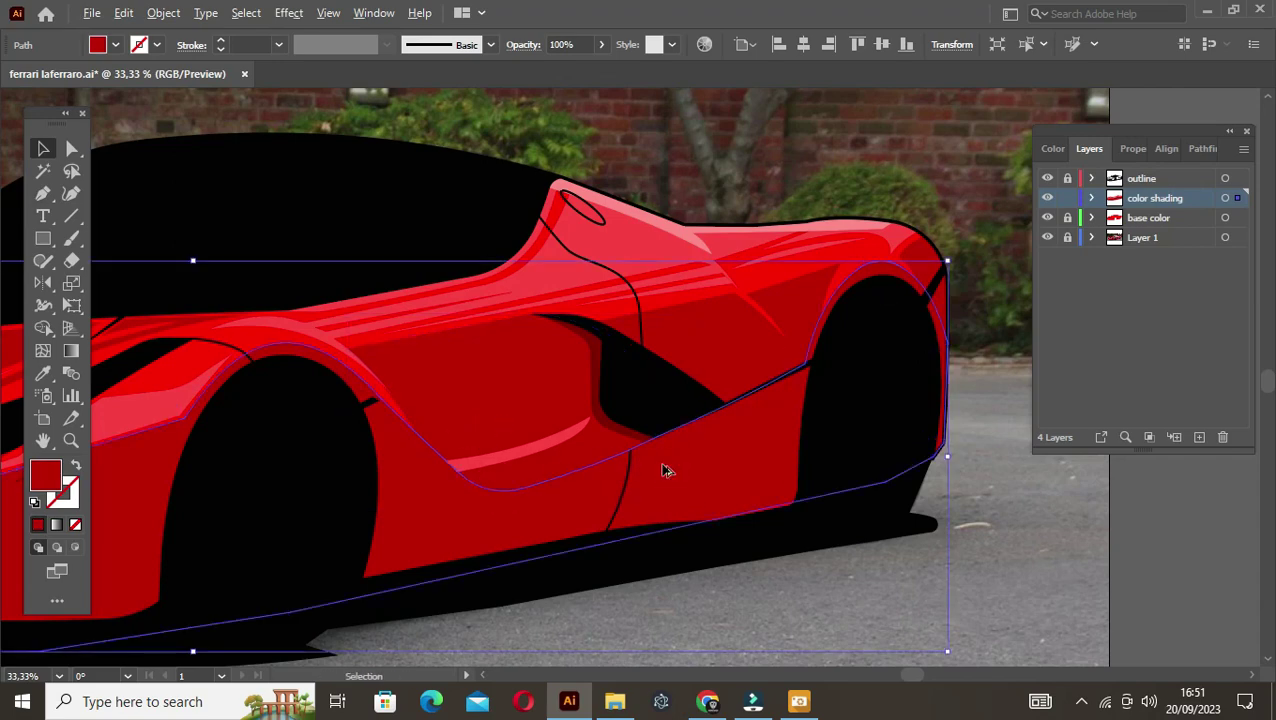
scroll(663, 470, "down", 3)
scroll(693, 498, "up", 2)
key("v")
left_click(584, 424)
scroll(583, 428, "up", 1)
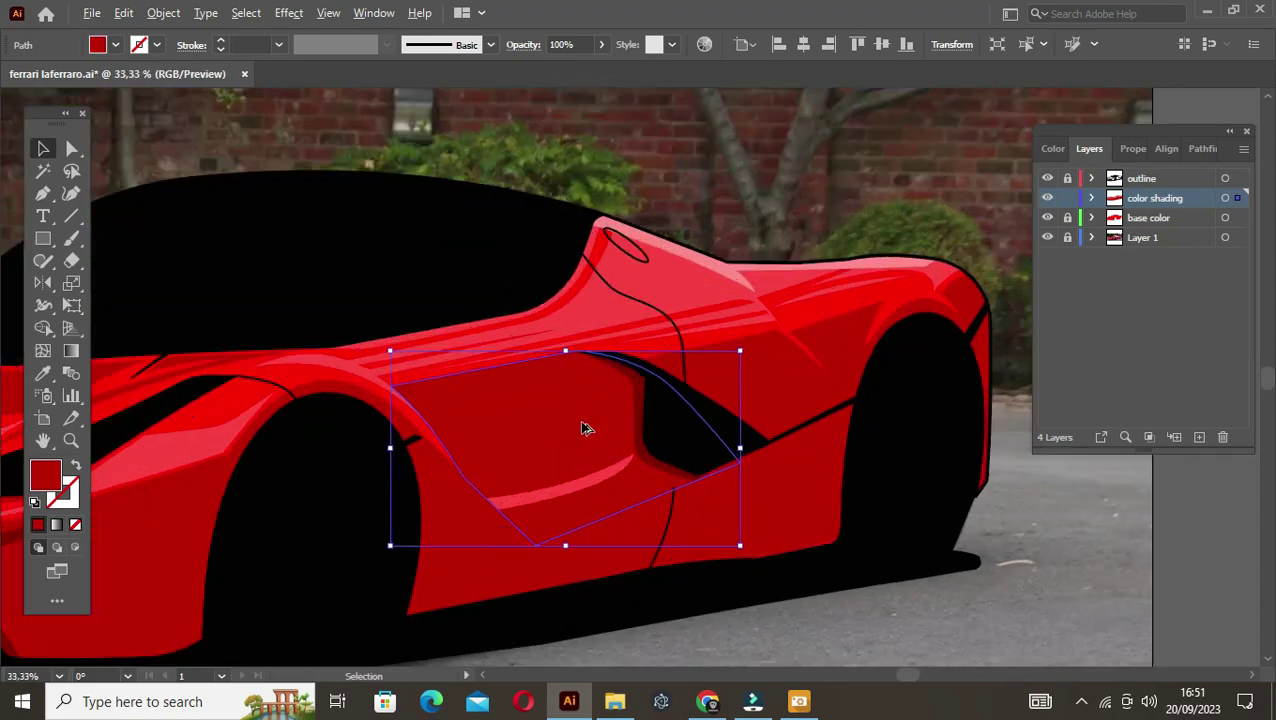
left_click(738, 500)
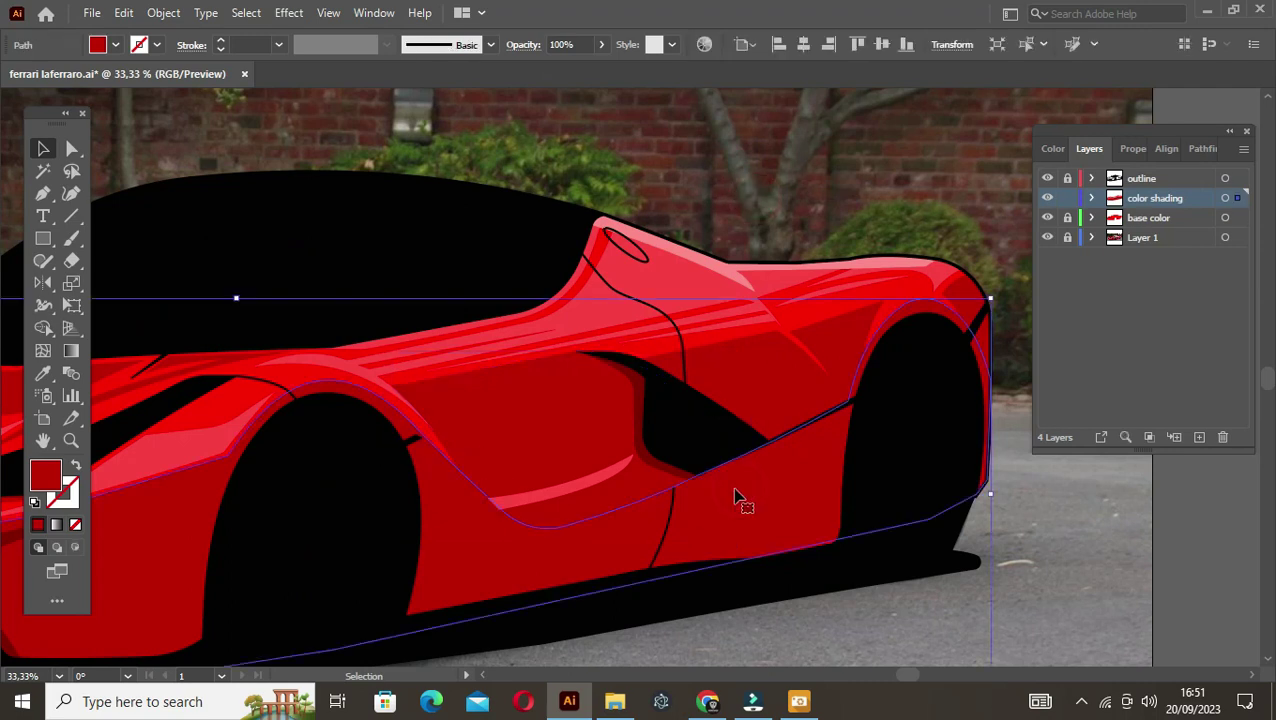
scroll(530, 504, "up", 1)
Step: Zoom out and temporarily fill the lower body shape with blue
key("p")
key("ctrl+minus")
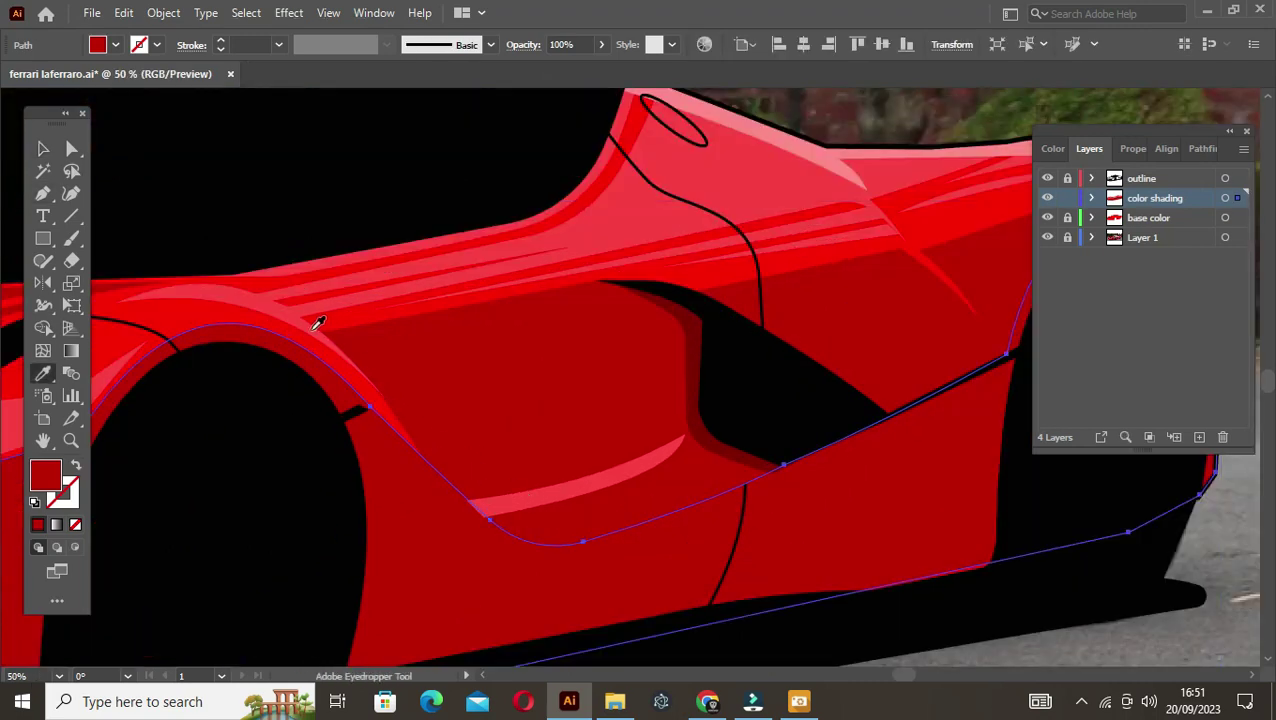
key("v")
key("ctrl+minus")
double_click(57, 478)
left_click(1012, 282)
left_click(1182, 191)
left_click(892, 443)
scroll(470, 465, "up", 2)
Step: Pen-draw a closed four-point shading shape across the lower door and curve its bottom edge
key("p")
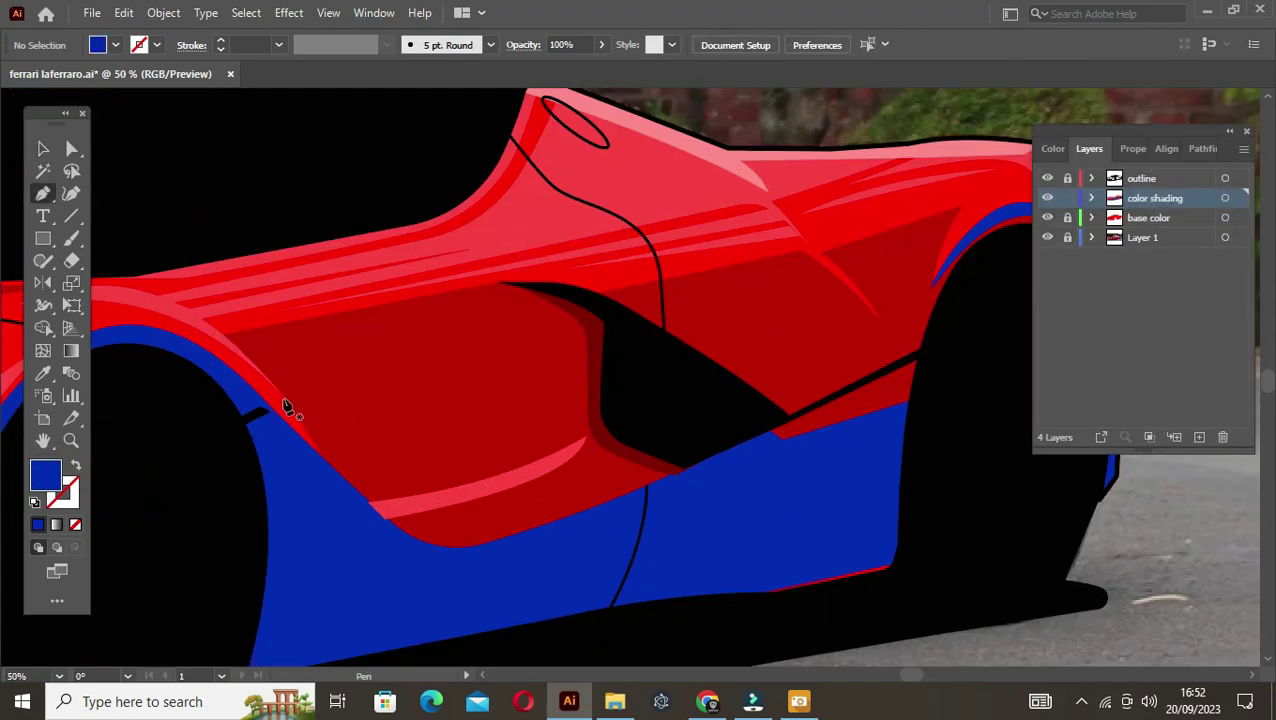
left_click(283, 399)
left_click(434, 563)
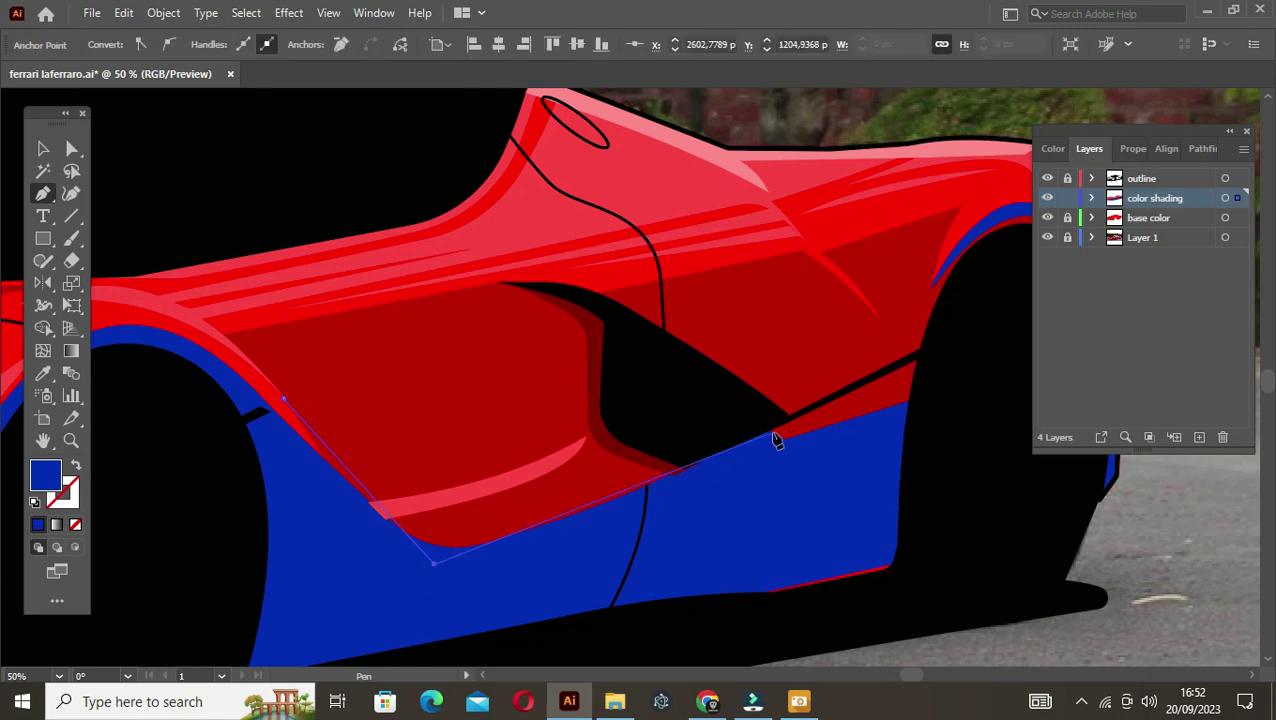
left_click(773, 430)
left_click(441, 549)
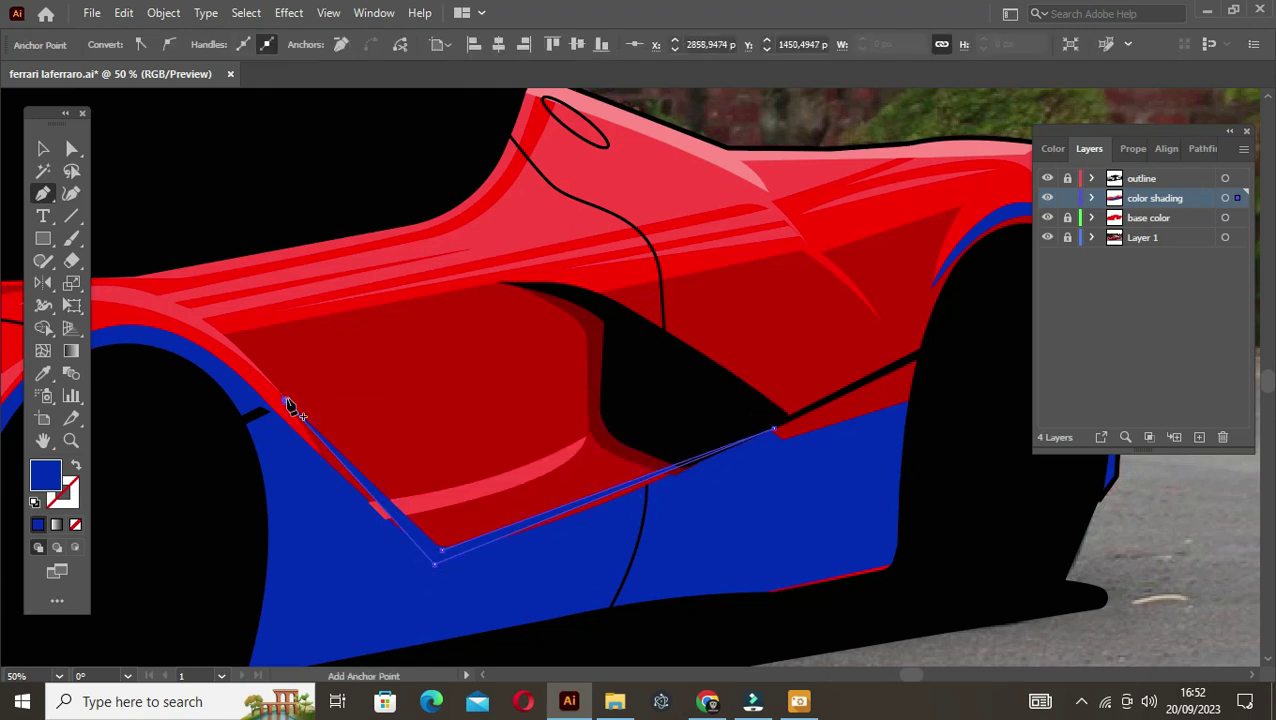
left_click(283, 399)
mouse_move(584, 516)
left_mouse_down()
mouse_move(615, 513)
mouse_move(584, 506)
left_mouse_up()
left_click(388, 513)
Step: Nudge the shape's bottom anchor, fill it with sampled dark red, and restore the body's red fill
key("a")
left_click(447, 530)
mouse_move(441, 549)
left_mouse_down()
mouse_move(438, 567)
mouse_move(441, 548)
left_mouse_up()
key("i")
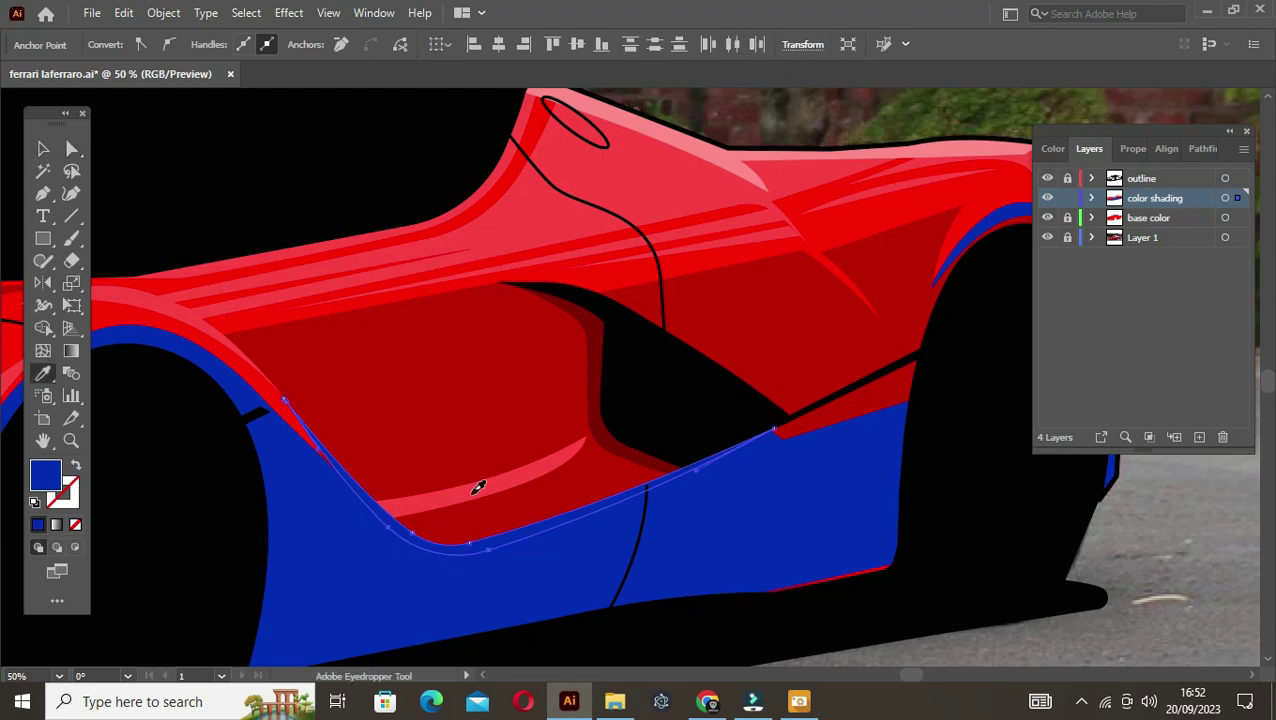
left_click(476, 487)
key("v")
left_click(470, 399)
scroll(658, 507, "down", 3)
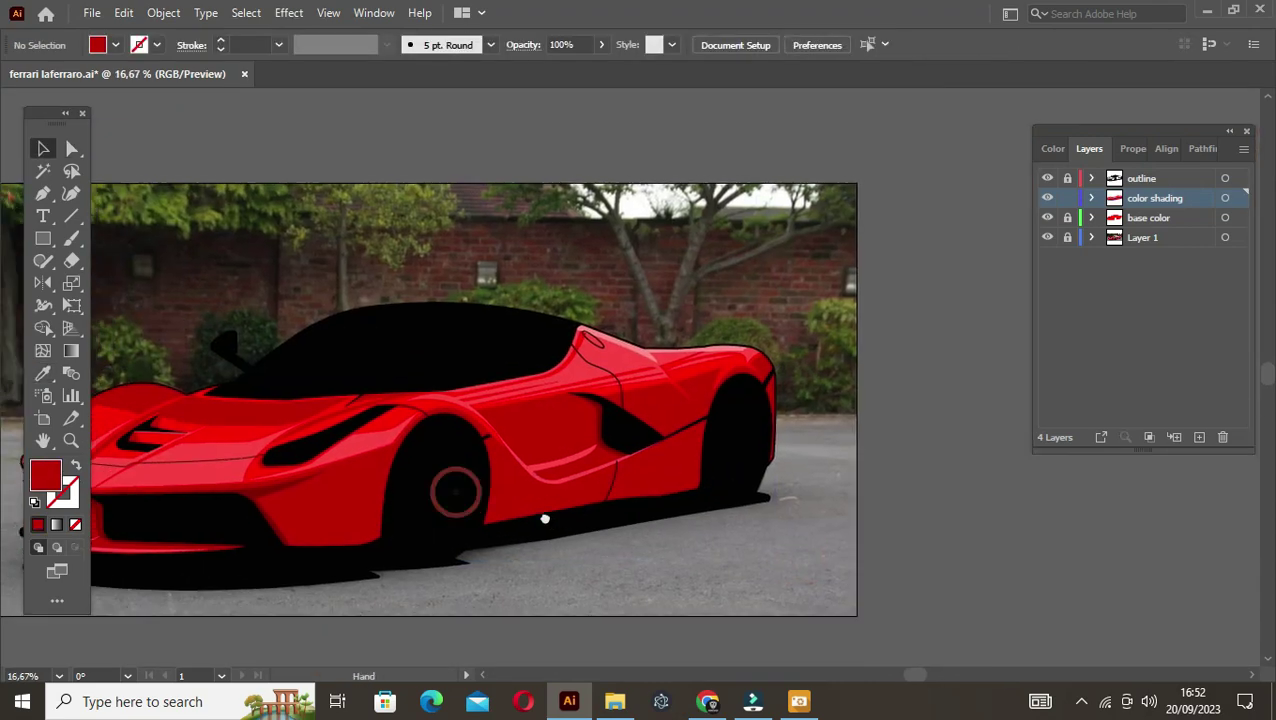
Step: Select the front shading path and both front intake pieces, then clear the selection
scroll(584, 490, "up", 3)
left_click(726, 420)
scroll(724, 419, "down", 3)
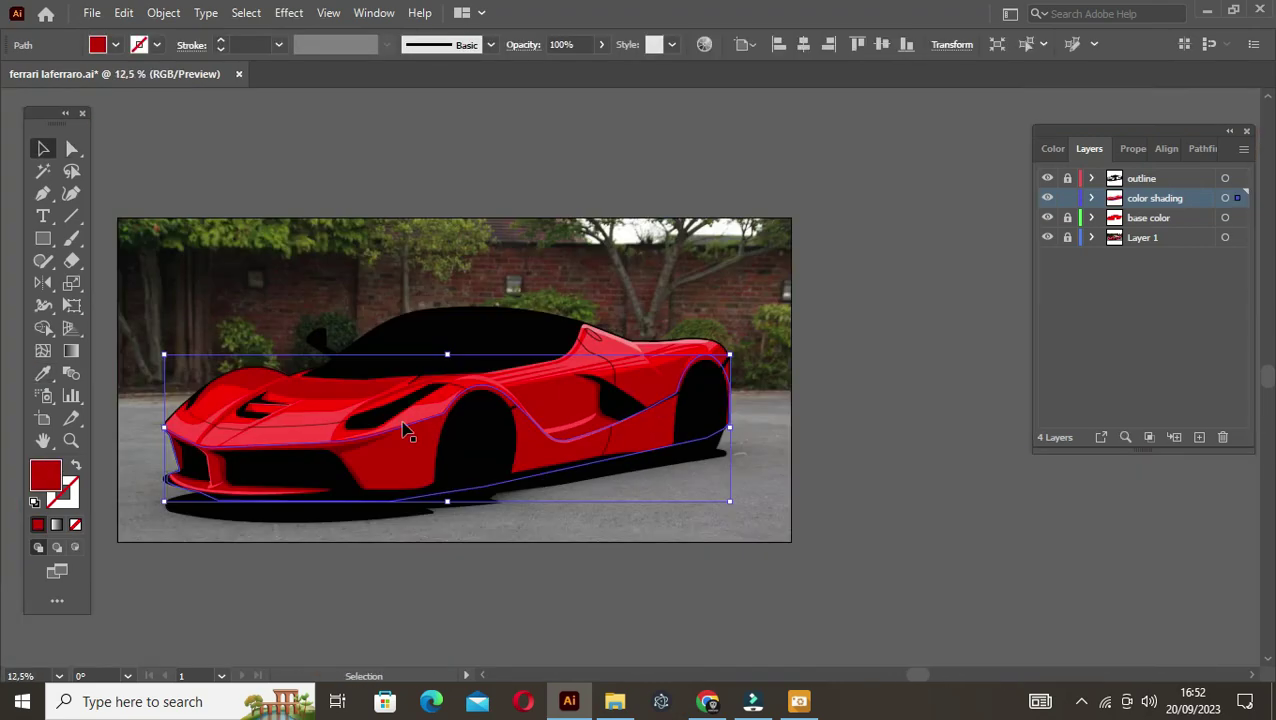
scroll(313, 478, "up", 2)
scroll(515, 443, "up", 1)
left_click(350, 462, "shift")
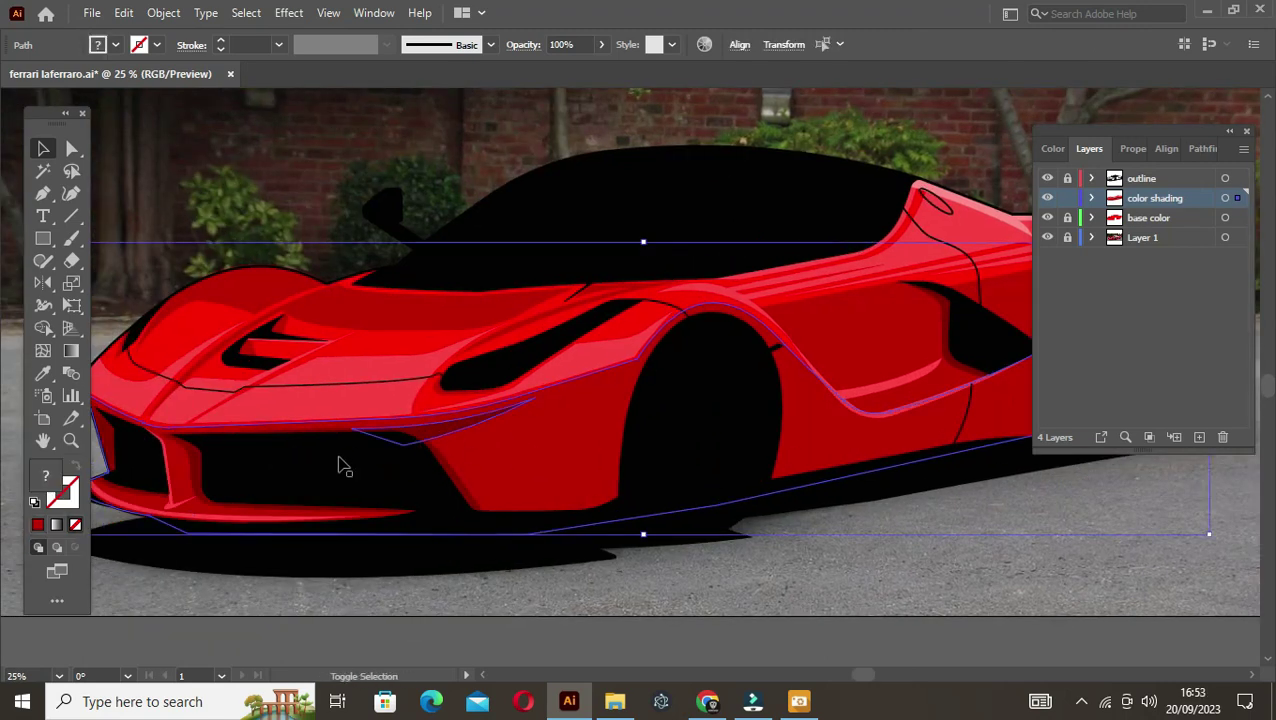
left_click(167, 478, "shift")
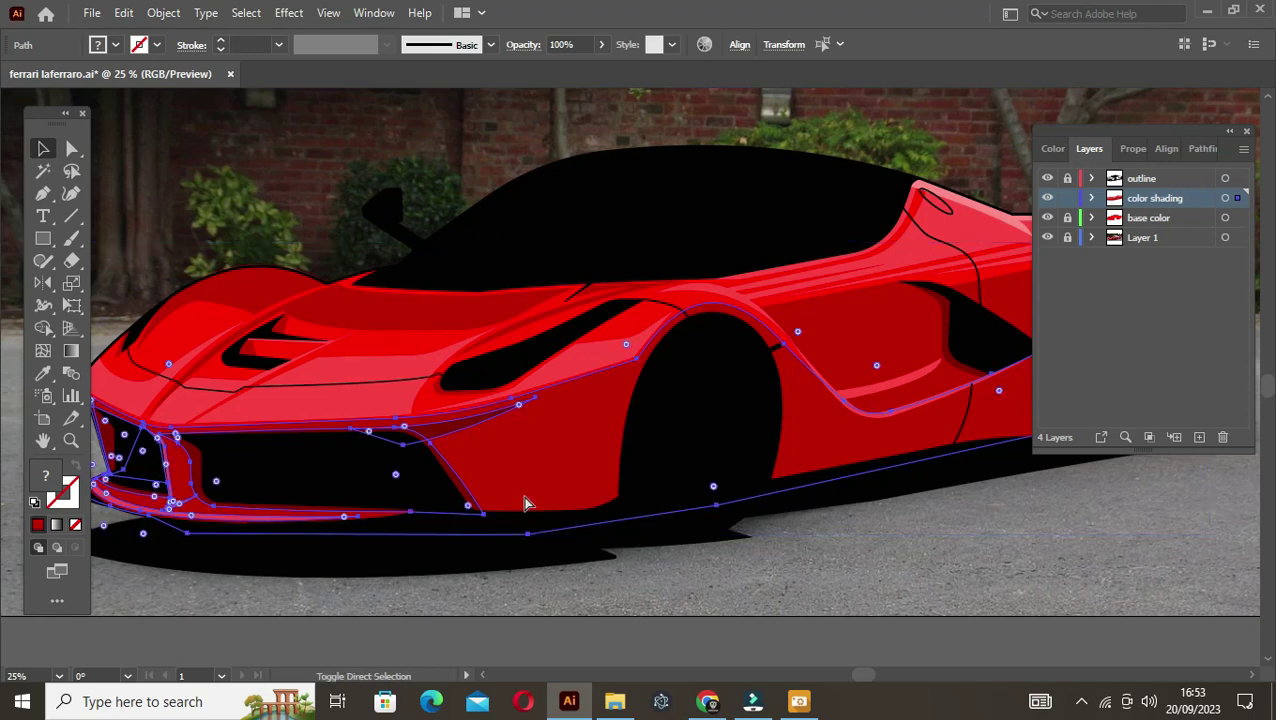
key("ctrl+minus")
key("ctrl+shift+a")
scroll(712, 484, "up", 3)
scroll(638, 485, "up", 1)
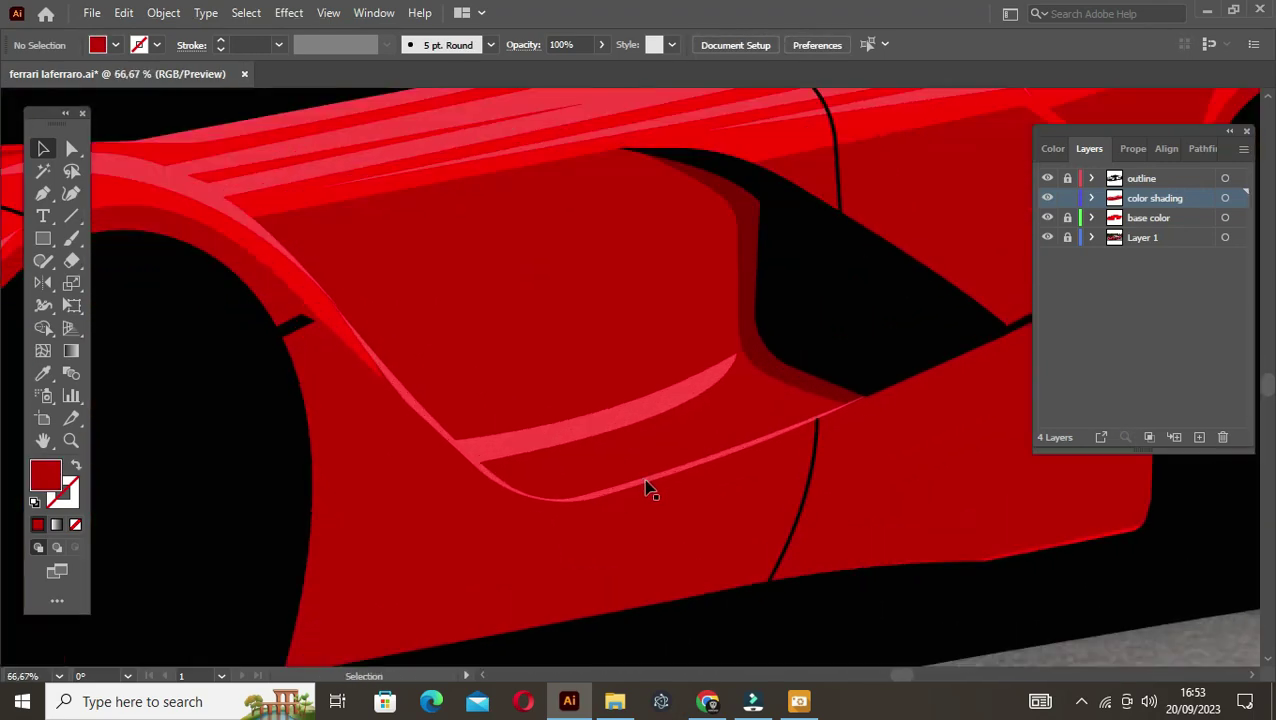
Step: Check the curved highlight below the side intake, then deselect it
left_click(648, 482)
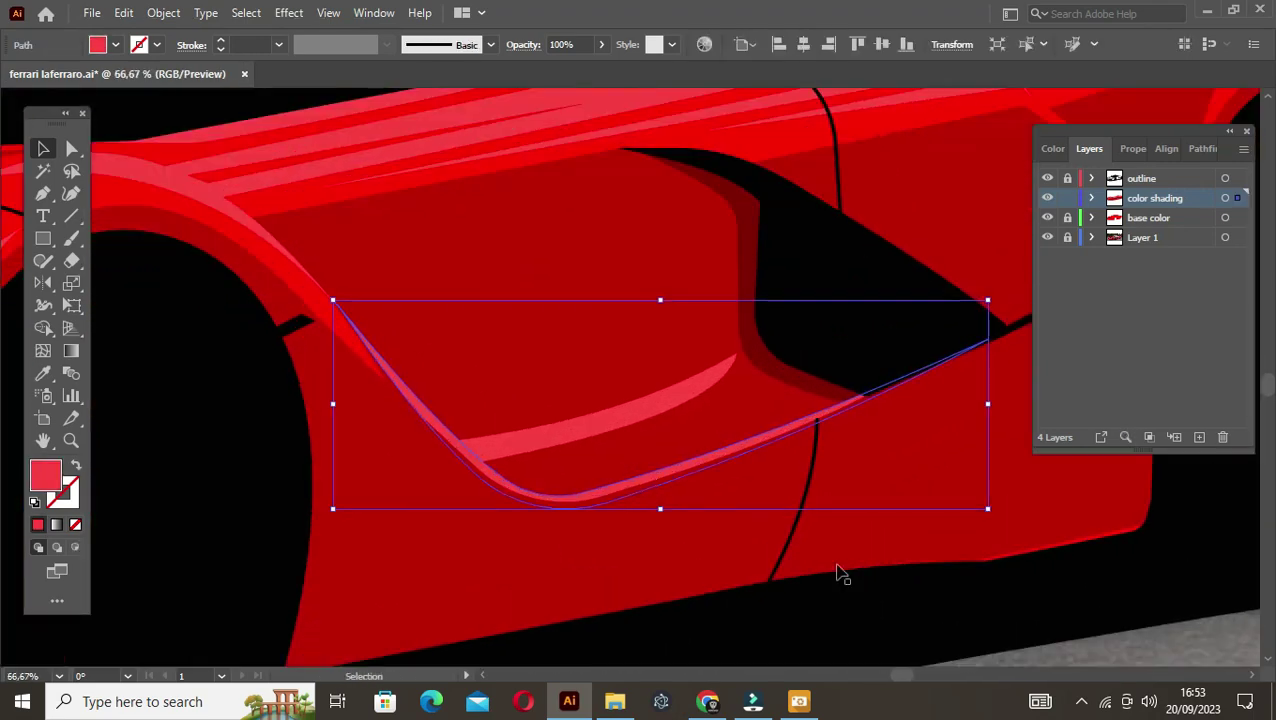
key("ctrl+shift+a")
scroll(843, 515, "down", 1)
scroll(695, 456, "down", 2)
scroll(709, 456, "down", 1)
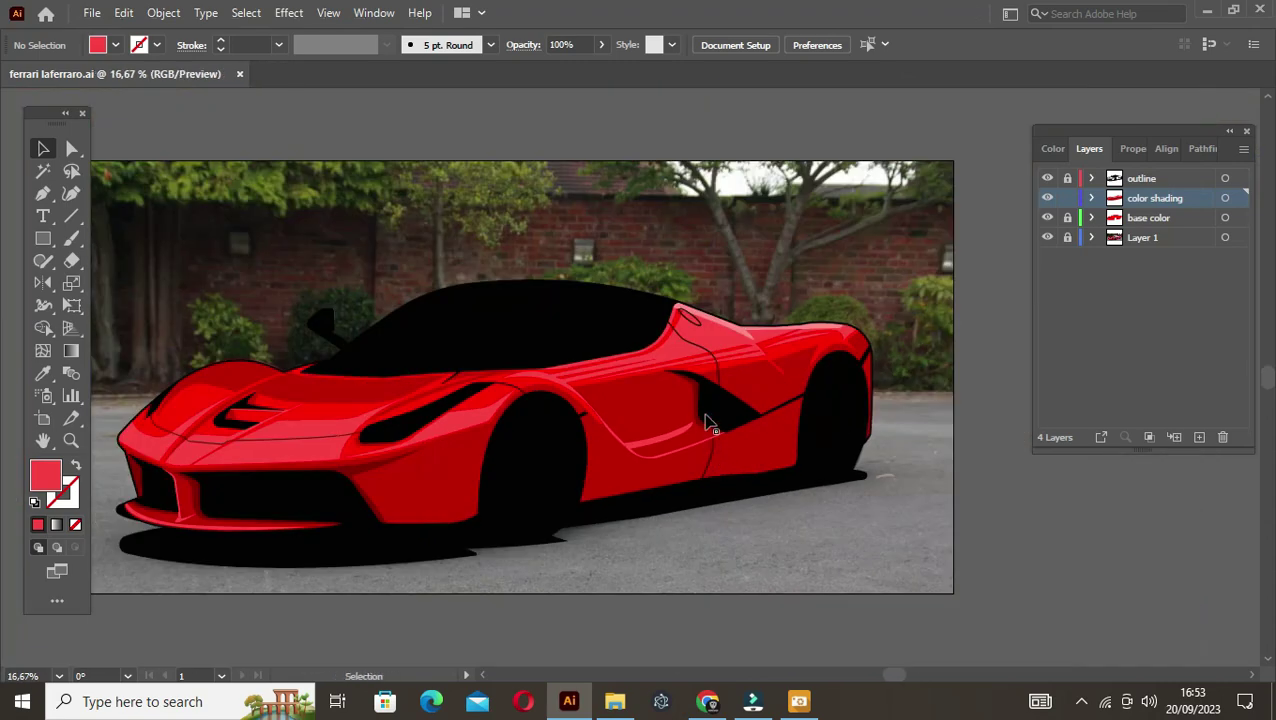
scroll(708, 424, "up", 2)
scroll(800, 405, "down", 2)
scroll(769, 421, "up", 1)
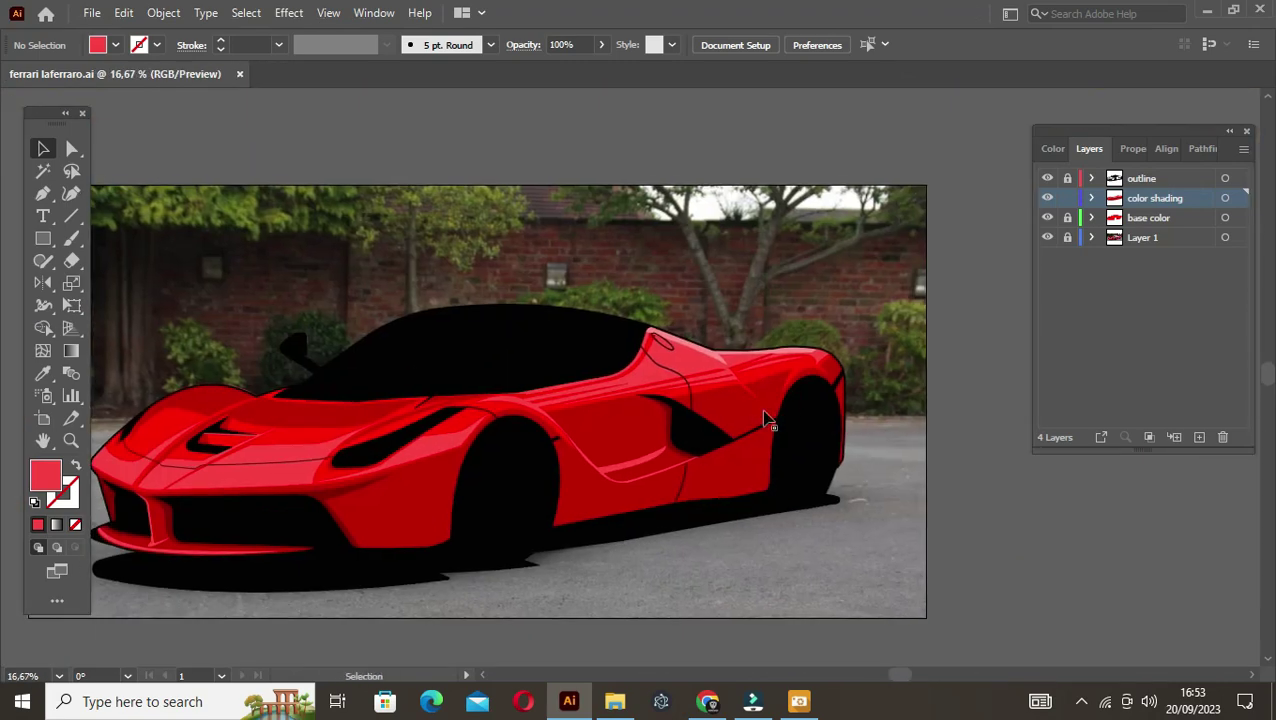
scroll(768, 420, "up", 2)
Step: Try a curved Pen path on the rear flank, abandon it, and zoom in closer
key("p")
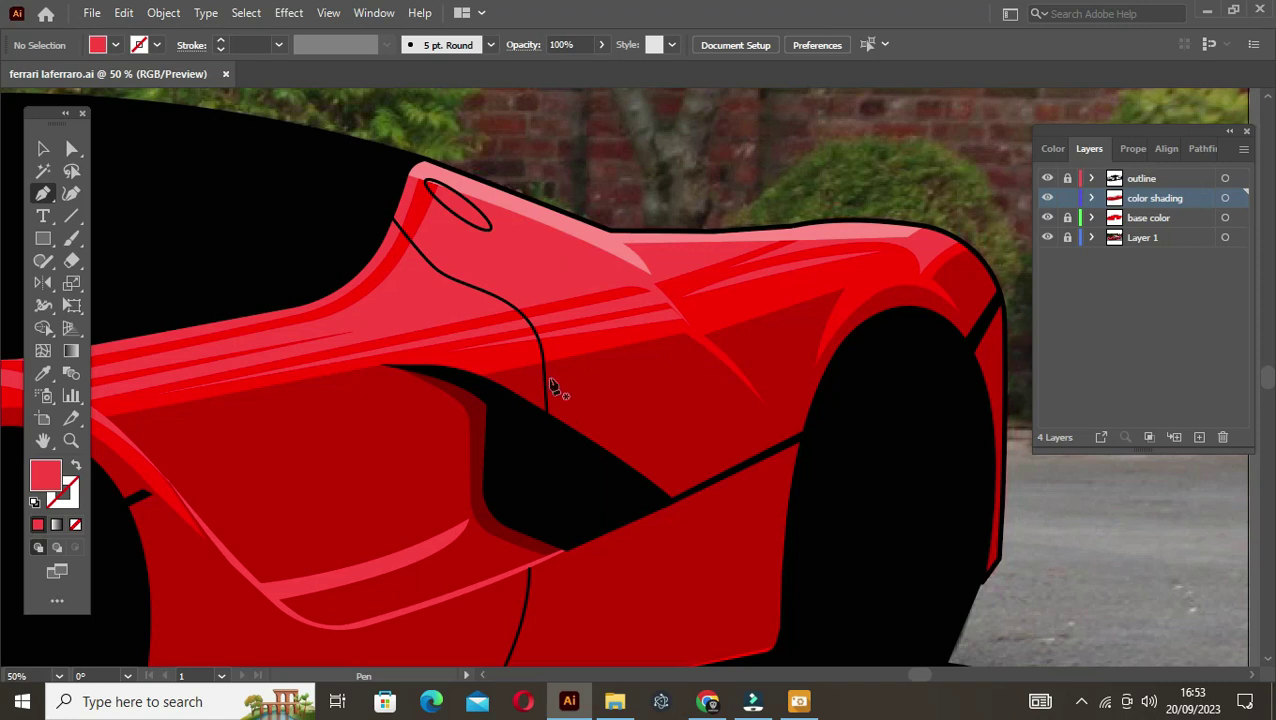
left_click_drag(521, 379, 690, 350)
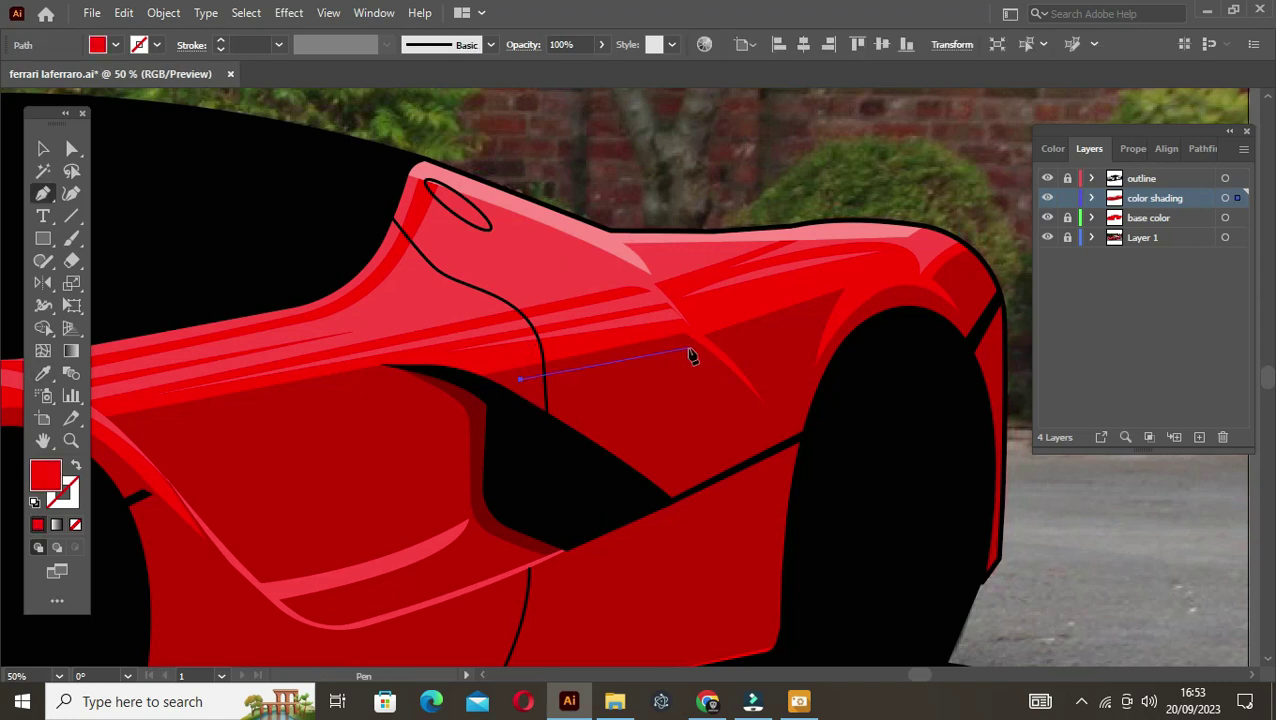
left_click(521, 379)
key("v")
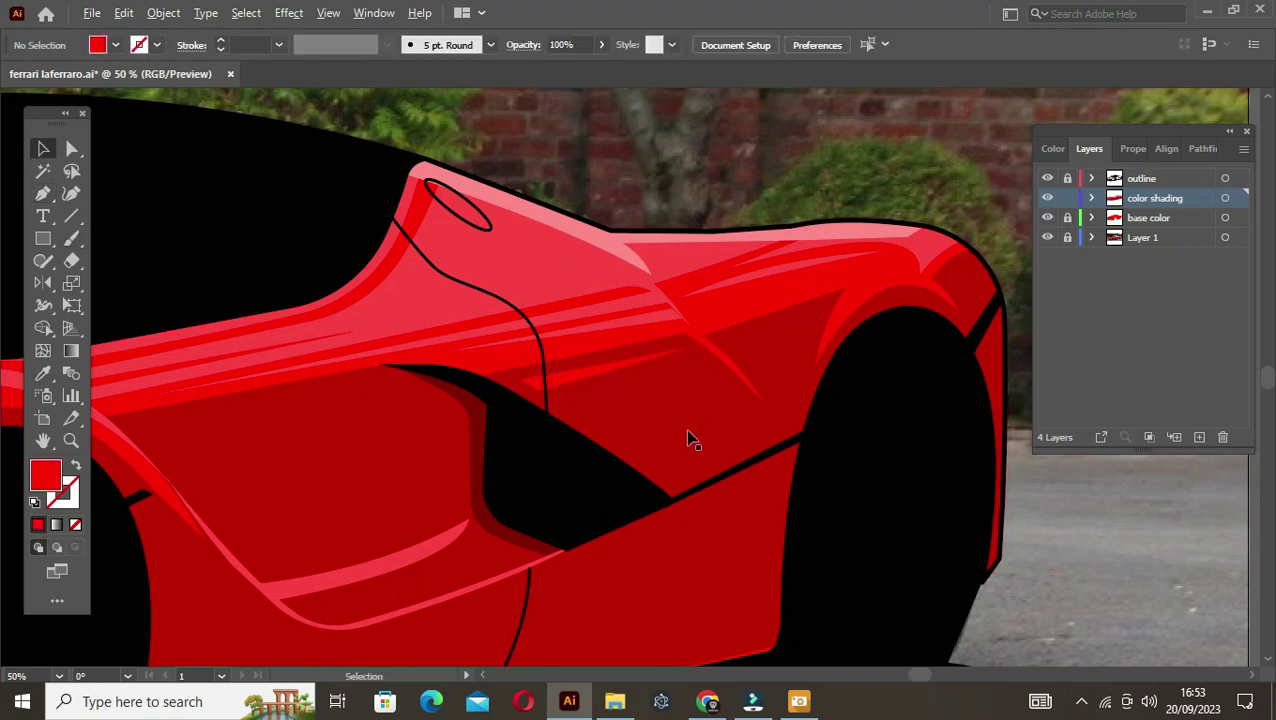
key("ctrl+plus")
key("a")
left_click(472, 390)
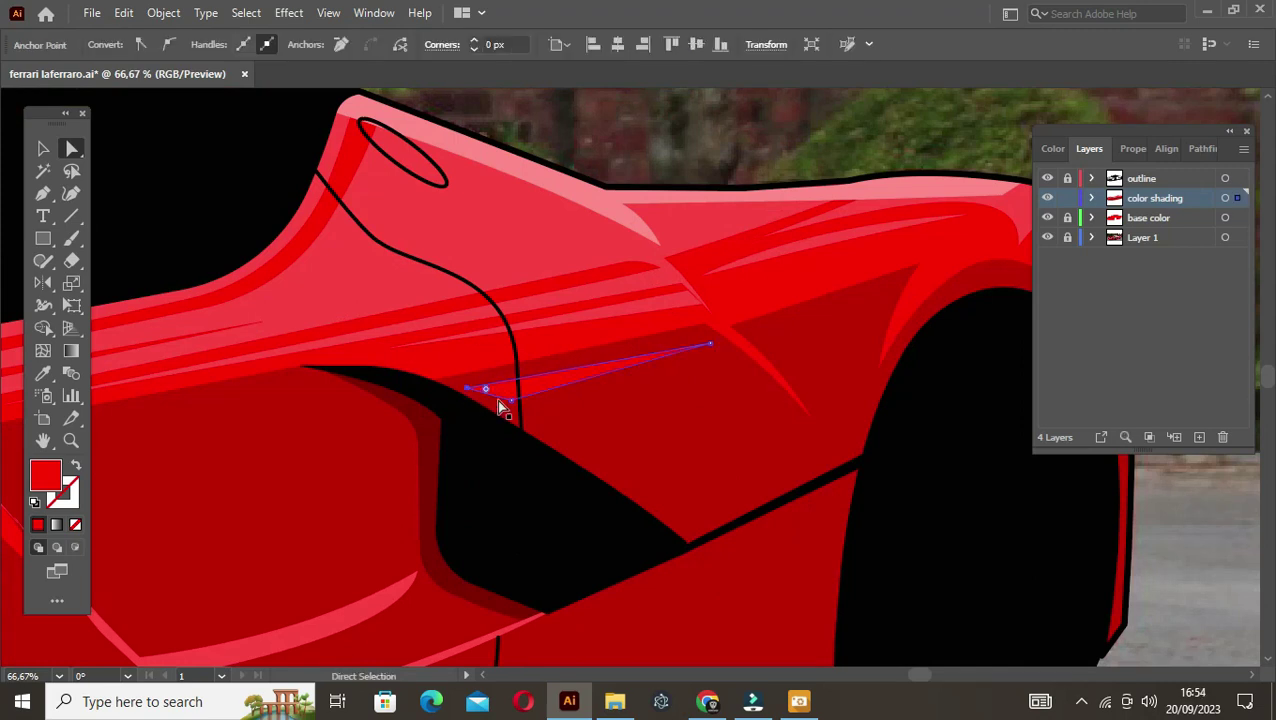
key("ctrl+shift+a")
key("ctrl+plus")
key("ctrl+plus")
key("p")
Step: Draw a thin closed triangular sliver above the side intake, then deselect and zoom out
left_click(473, 370)
left_click(729, 284)
left_click(499, 395)
left_click(473, 370)
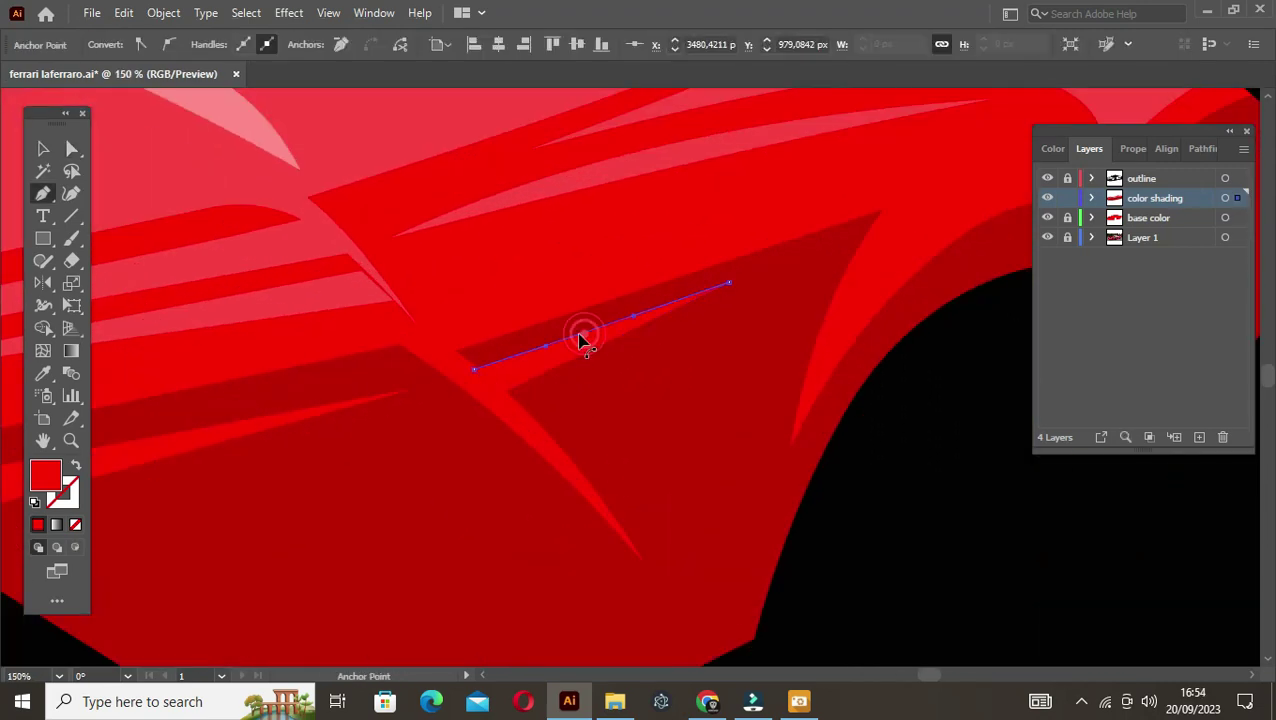
key("v")
key("ctrl+shift+a")
key("ctrl+minus")
key("ctrl+minus")
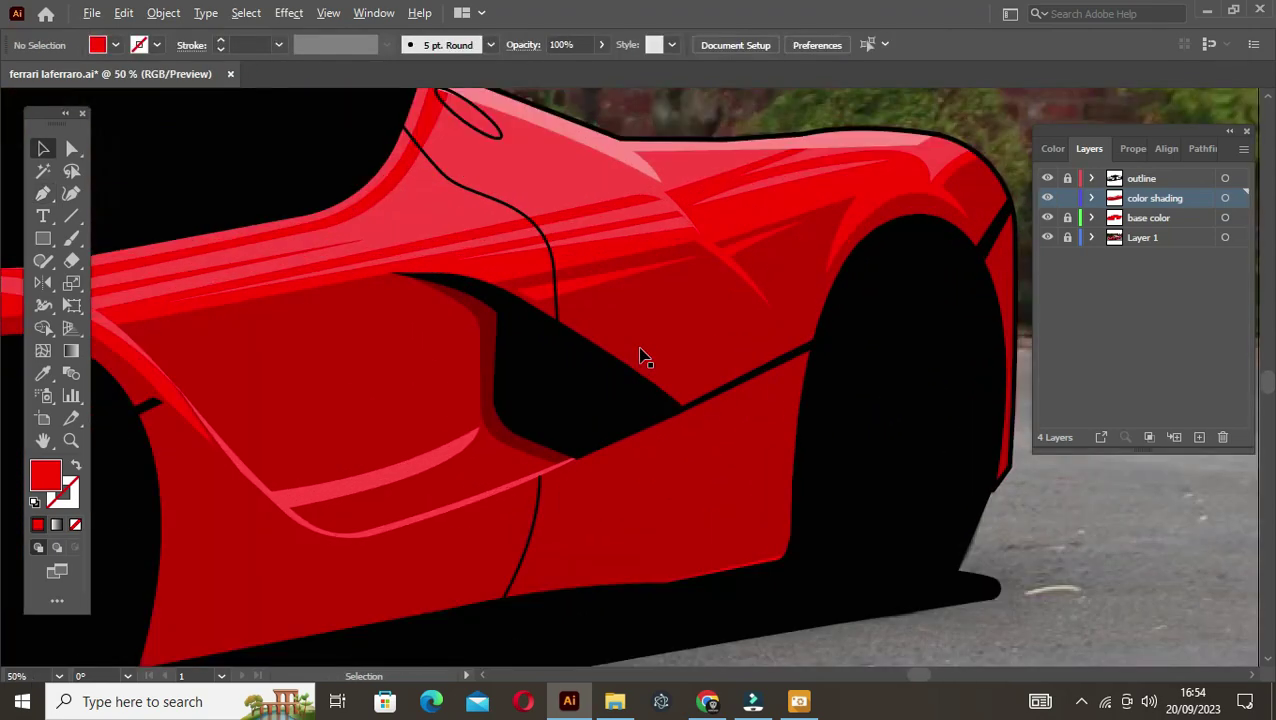
key("ctrl+minus")
scroll(818, 296, "up", 1)
scroll(700, 380, "down", 3)
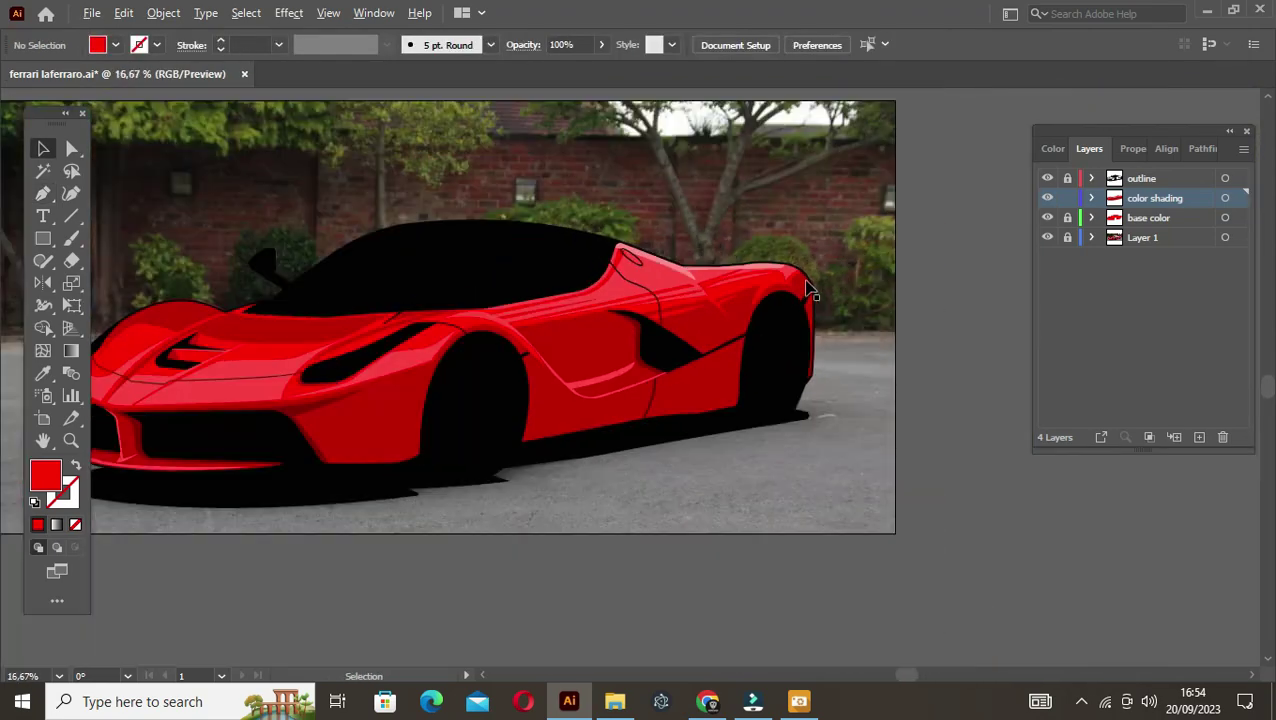
scroll(600, 447, "up", 1)
scroll(600, 447, "up", 1)
scroll(600, 447, "down", 1)
Step: Sample the body's dark red and Pen-draw a closed sill shape between the wheel arches
key("i")
left_click(234, 413)
key("p")
scroll(562, 457, "up", 1)
left_click(541, 353)
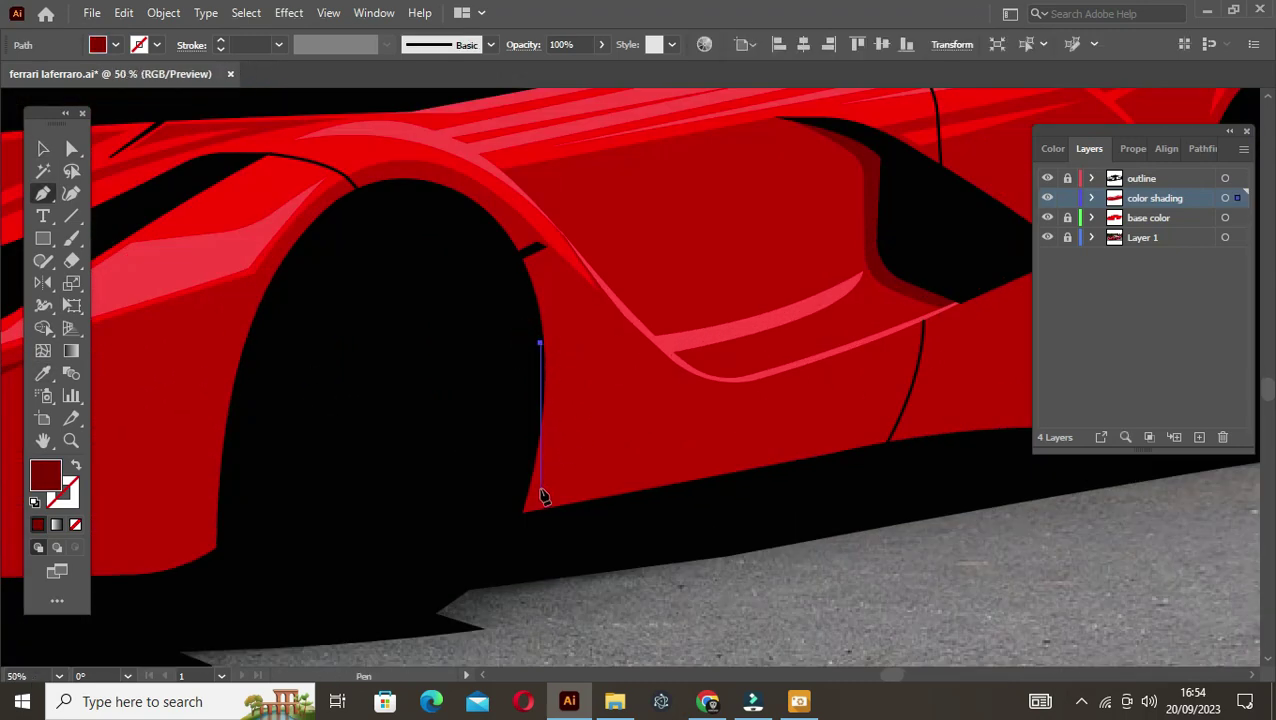
left_click(541, 495)
scroll(541, 495, "right", 3)
left_click(571, 440)
left_click(681, 434)
left_click(815, 404)
left_click(794, 453)
left_click(128, 558)
left_click(170, 453)
Step: Adjust an anchor on the sill shape's top edge, then deselect it
key("a")
left_click(684, 433)
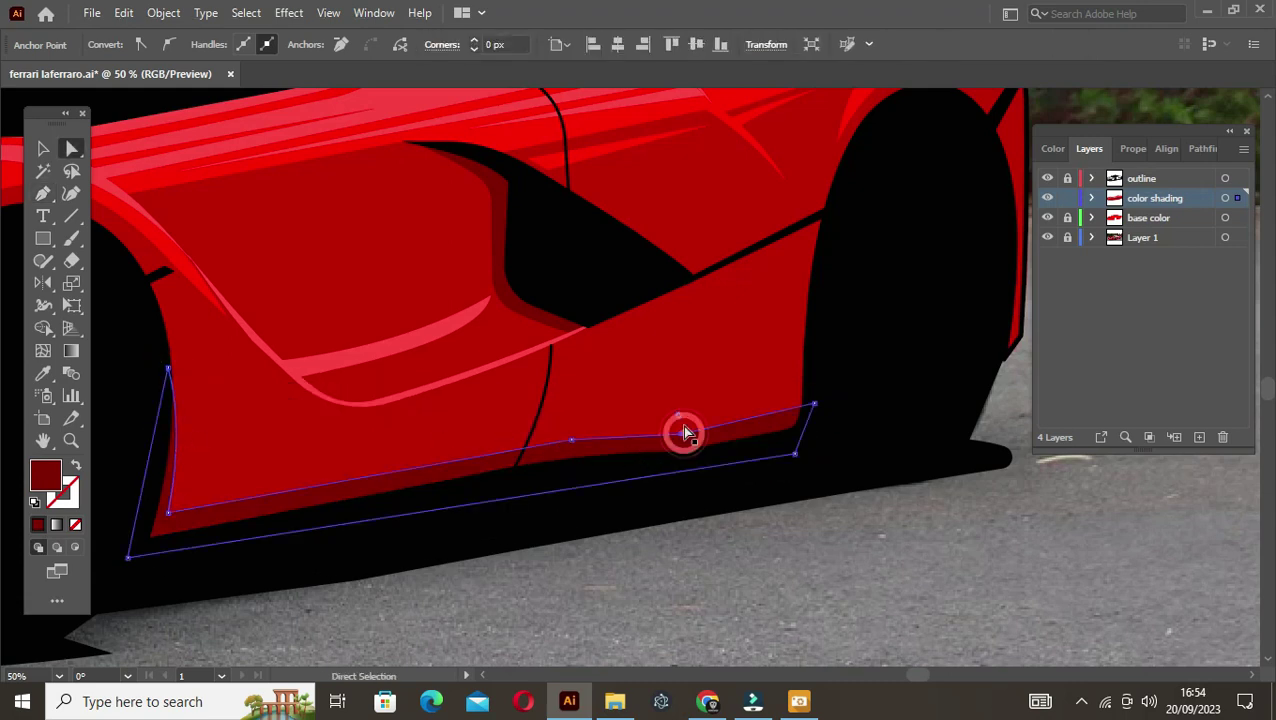
scroll(752, 607, "down", 3)
key("ctrl+shift+a")
Step: Sample the pink highlight colour and draw a thin closed three-point streak along the door highlight
key("i")
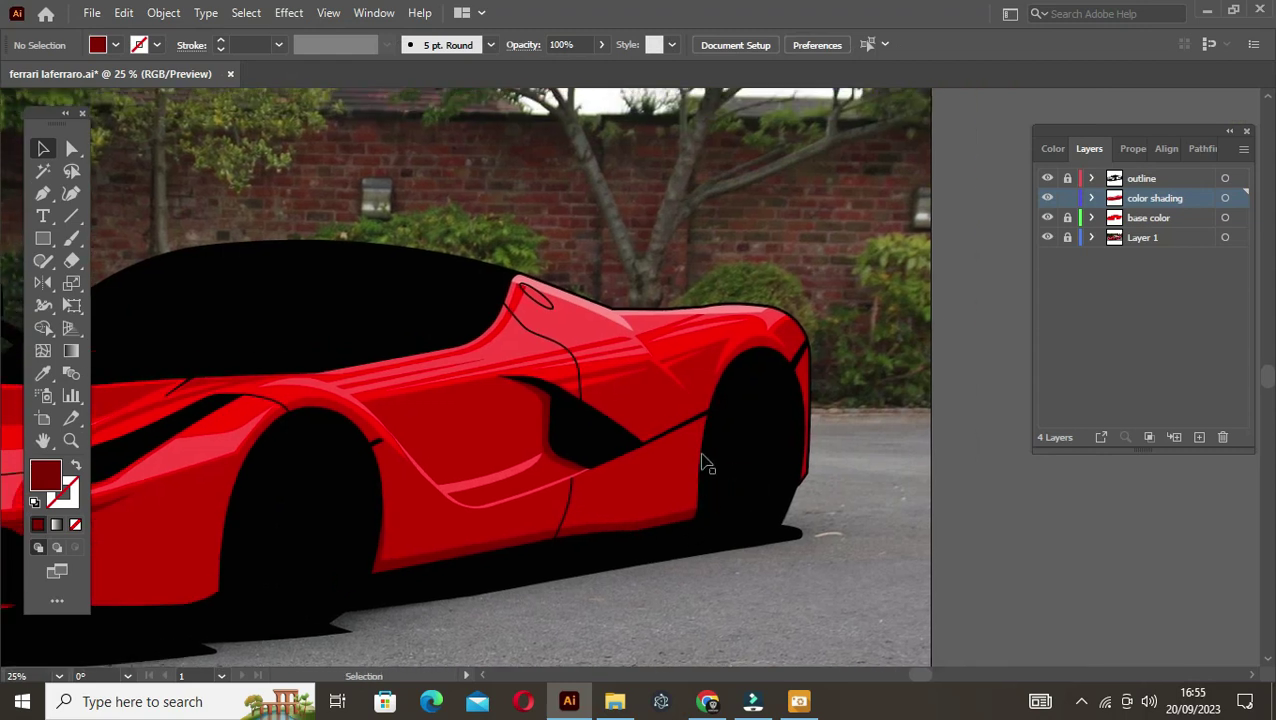
scroll(578, 513, "up", 3)
left_click(578, 513)
key("p")
scroll(493, 519, "up", 2)
left_click(451, 495)
left_click(769, 437)
left_click(477, 518)
left_click(450, 496)
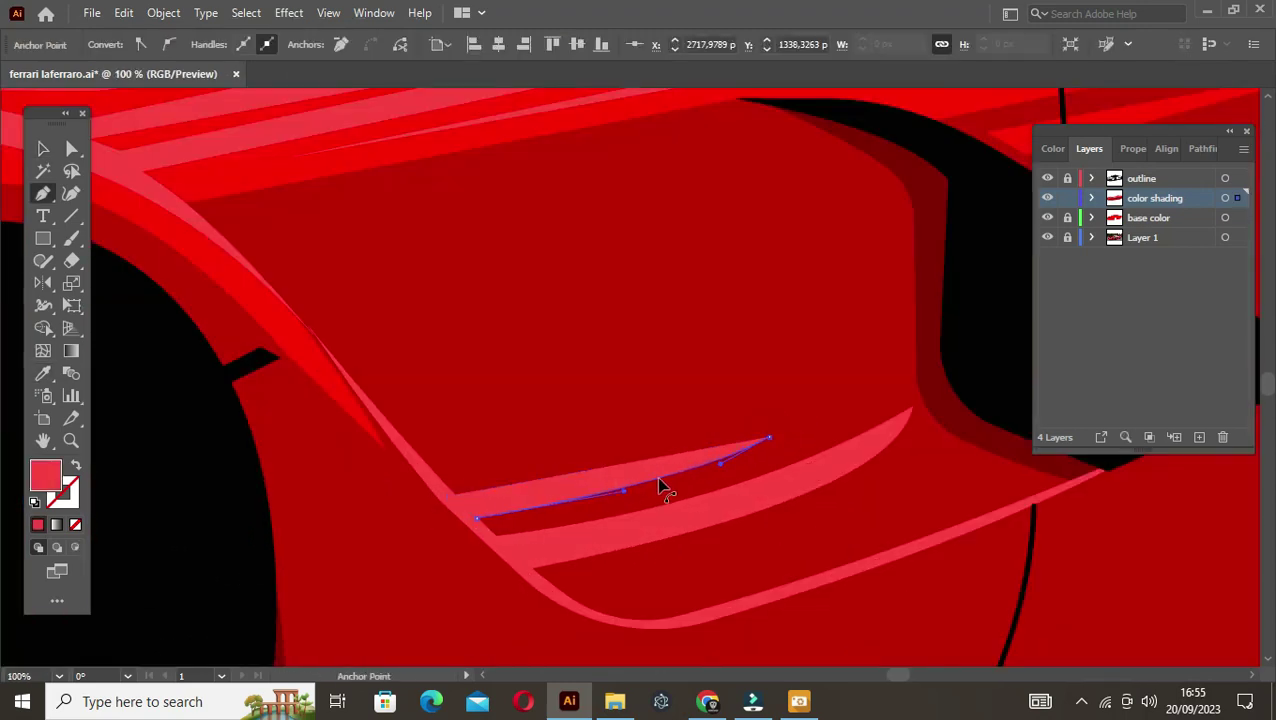
key("v")
scroll(882, 609, "down", 4)
left_click(882, 609)
scroll(567, 529, "down", 2)
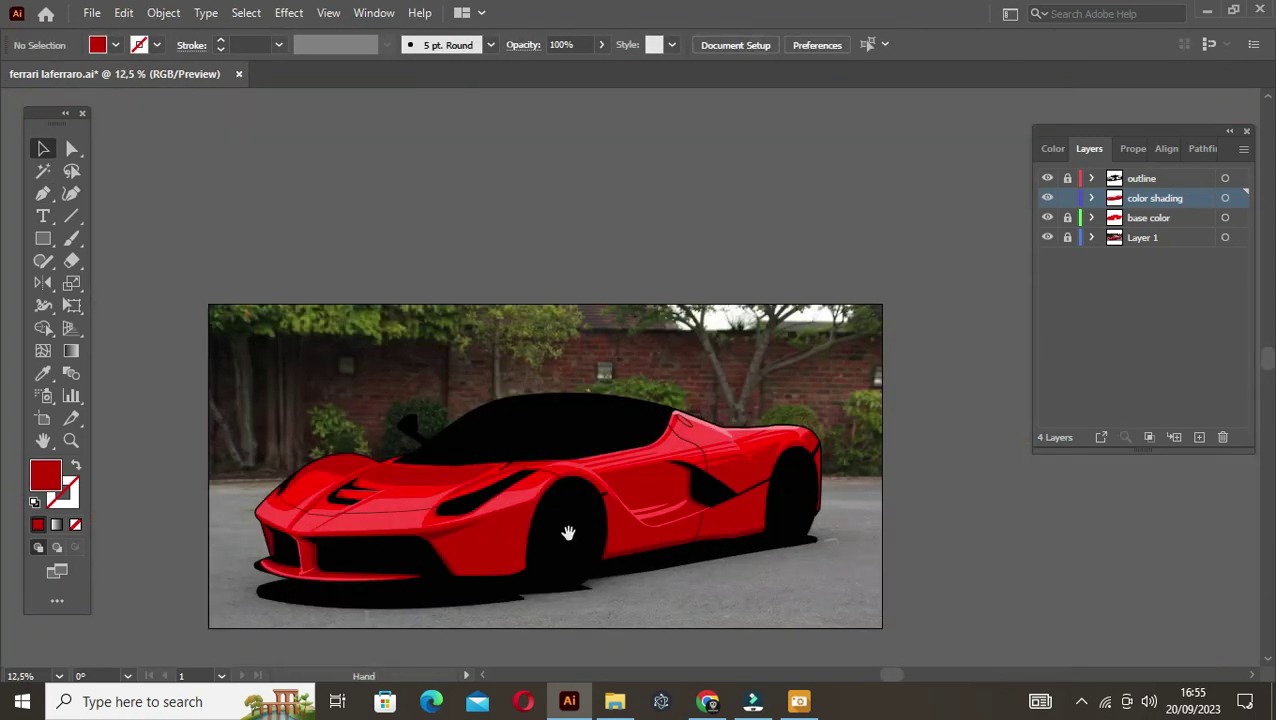
scroll(567, 529, "up", 1)
scroll(749, 490, "up", 3)
scroll(752, 481, "down", 3)
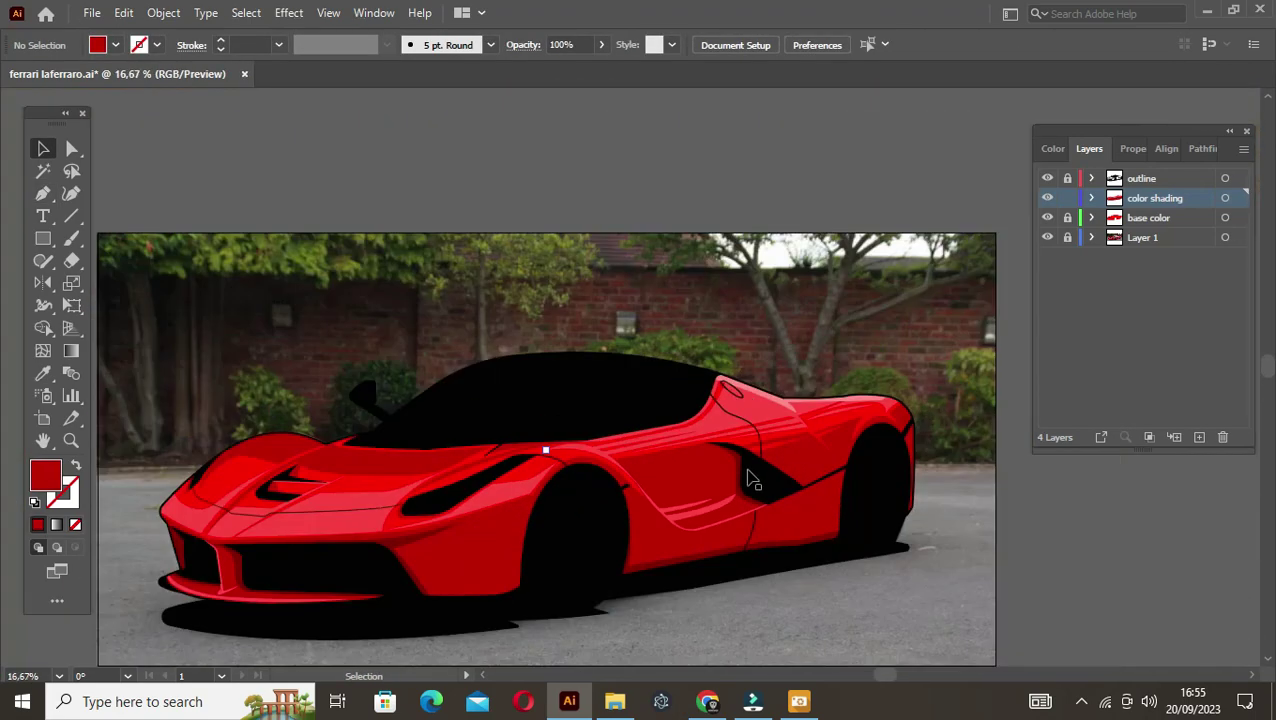
scroll(840, 490, "up", 2)
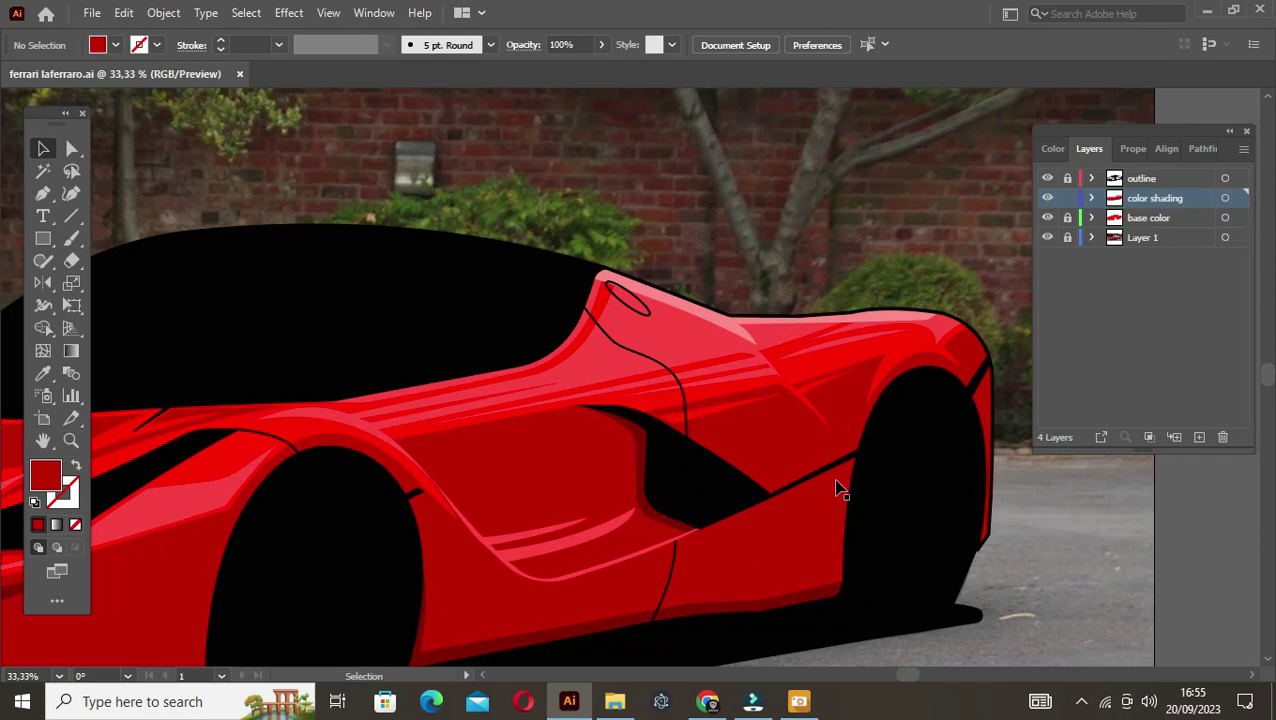
Step: Draw a closed red shading piece just ahead of the front wheel
left_click_drag(402, 545, 820, 393)
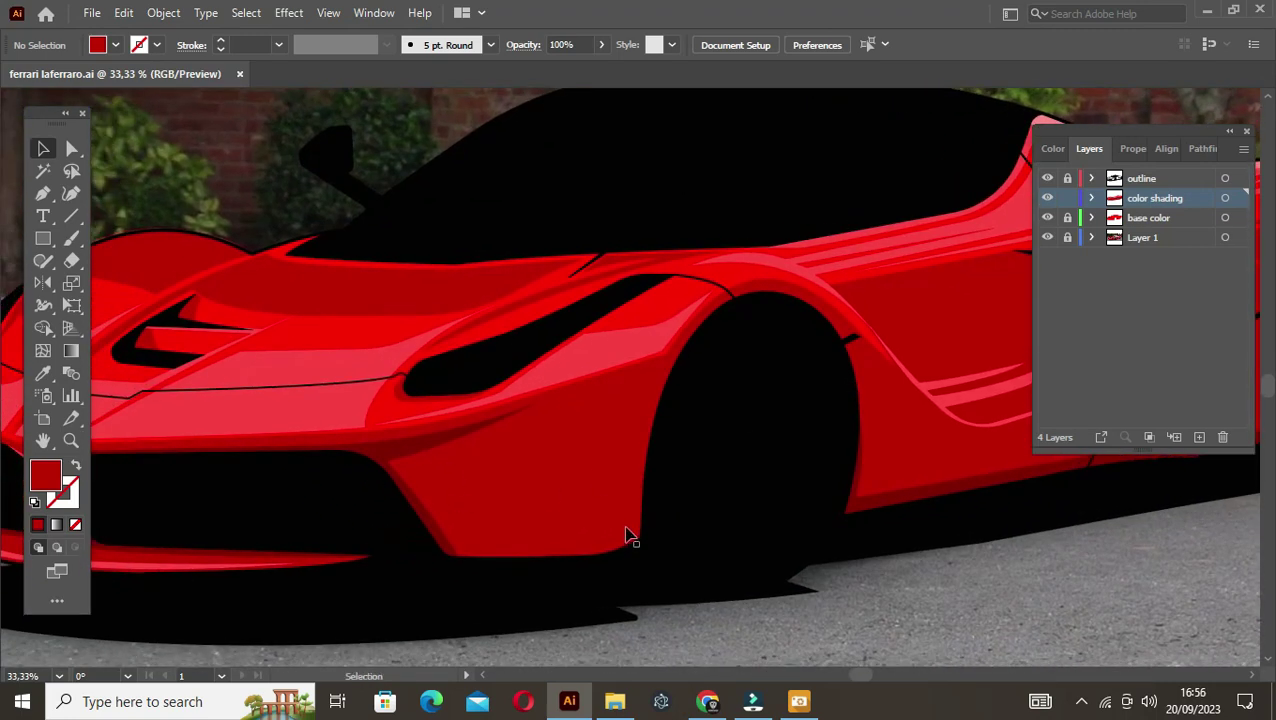
key("i")
key("p")
left_click(653, 375)
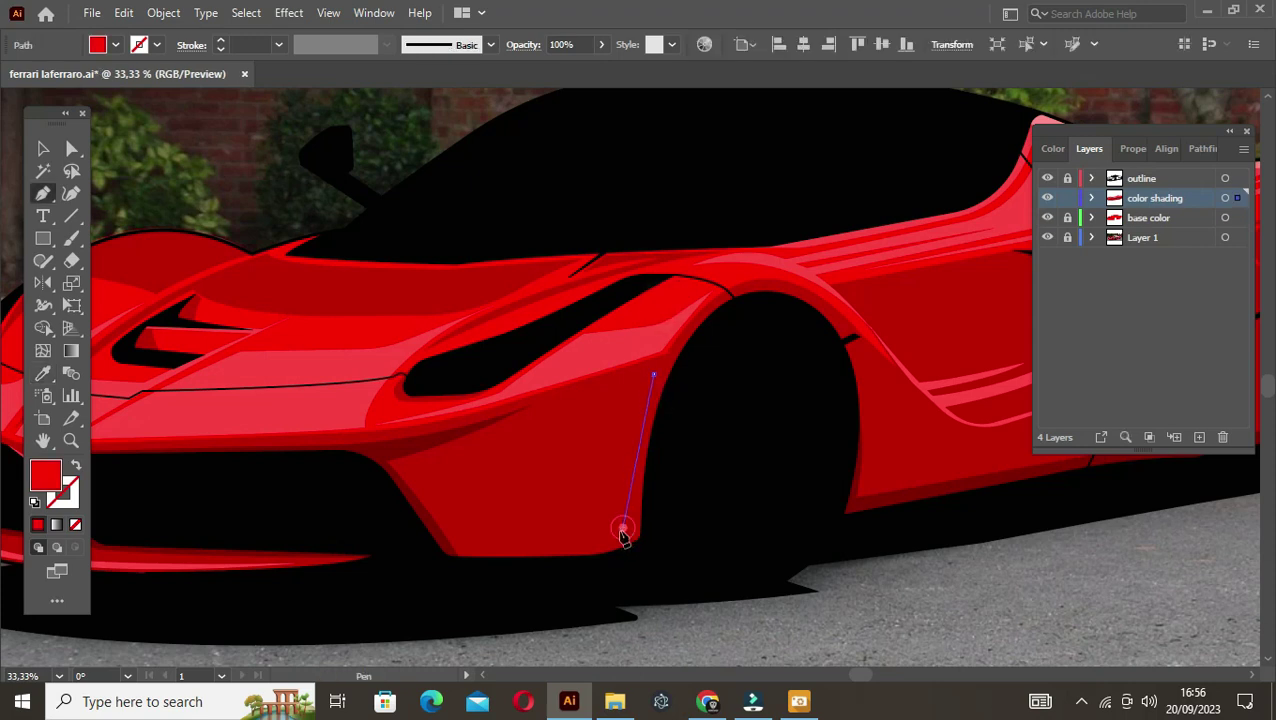
left_click(623, 527)
left_click(594, 540)
left_click(517, 548)
left_click(594, 510)
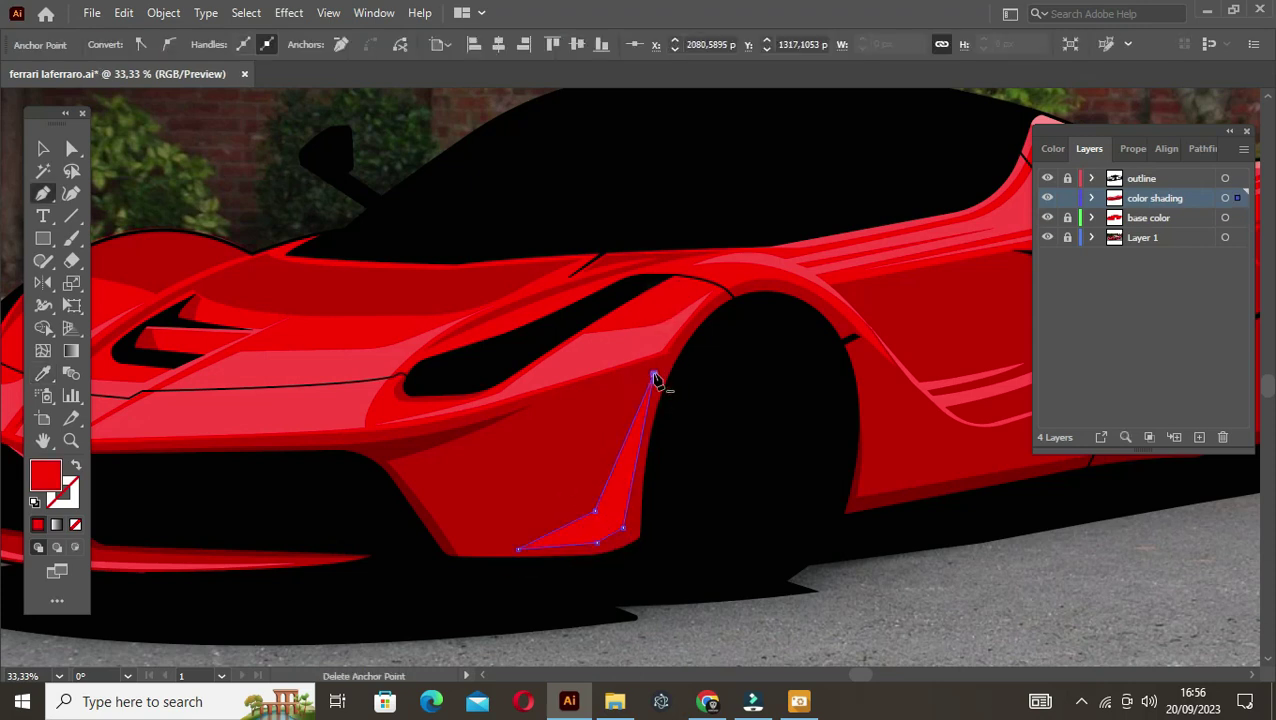
left_click(653, 375)
Step: Pull the shading piece's lower corner up and left, then deselect and zoom out
key("a")
left_click_drag(601, 514, 580, 498)
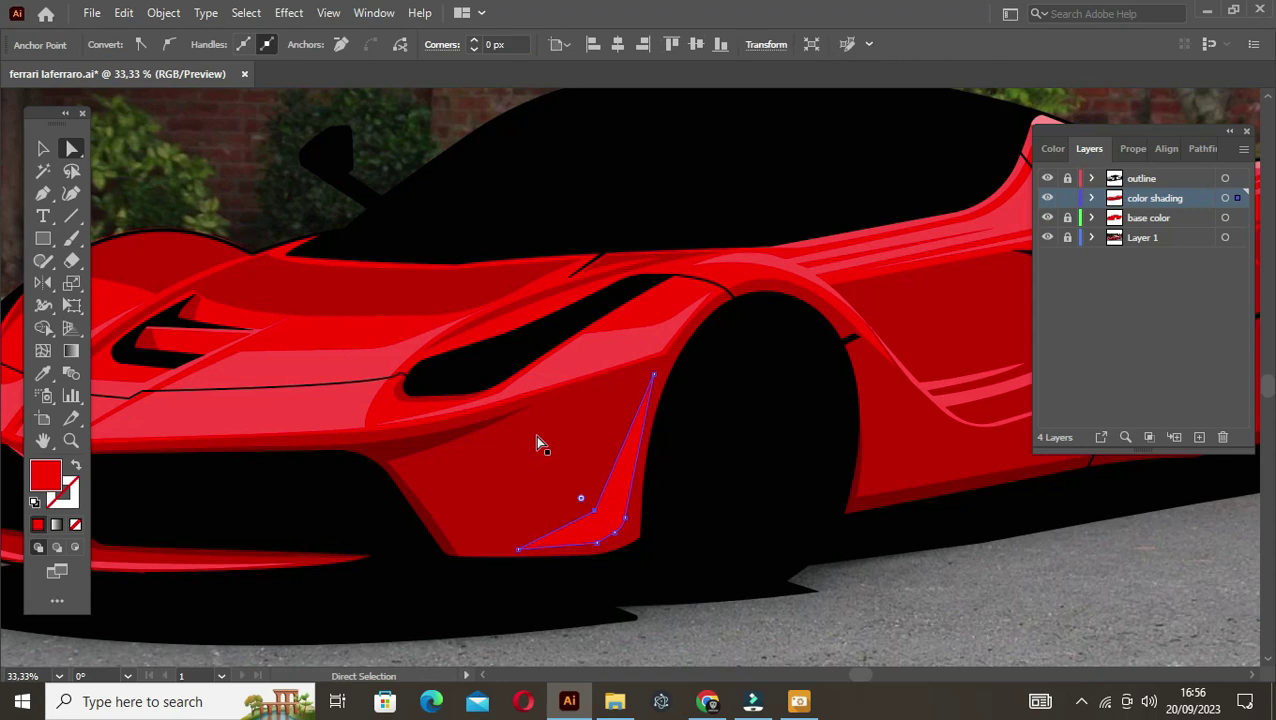
key("p")
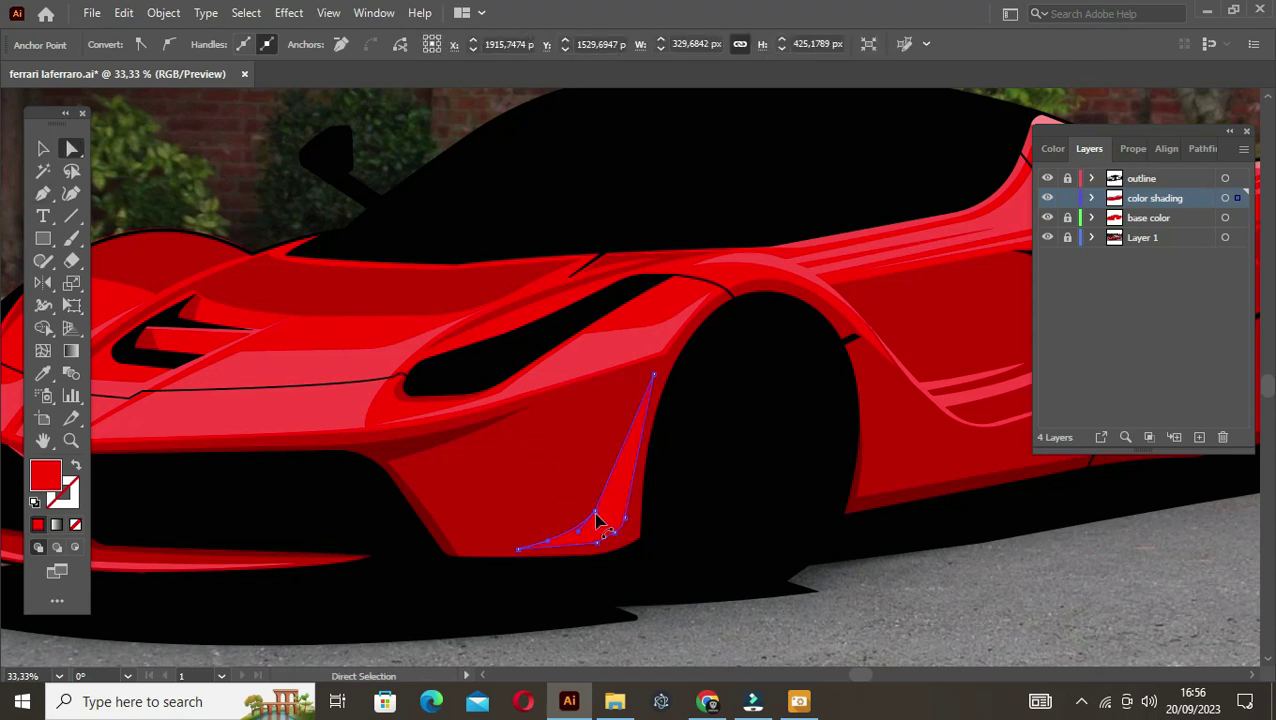
key("v")
key("ctrl+shift+a")
key("ctrl+minus")
key("ctrl+minus")
scroll(824, 608, "down", 1)
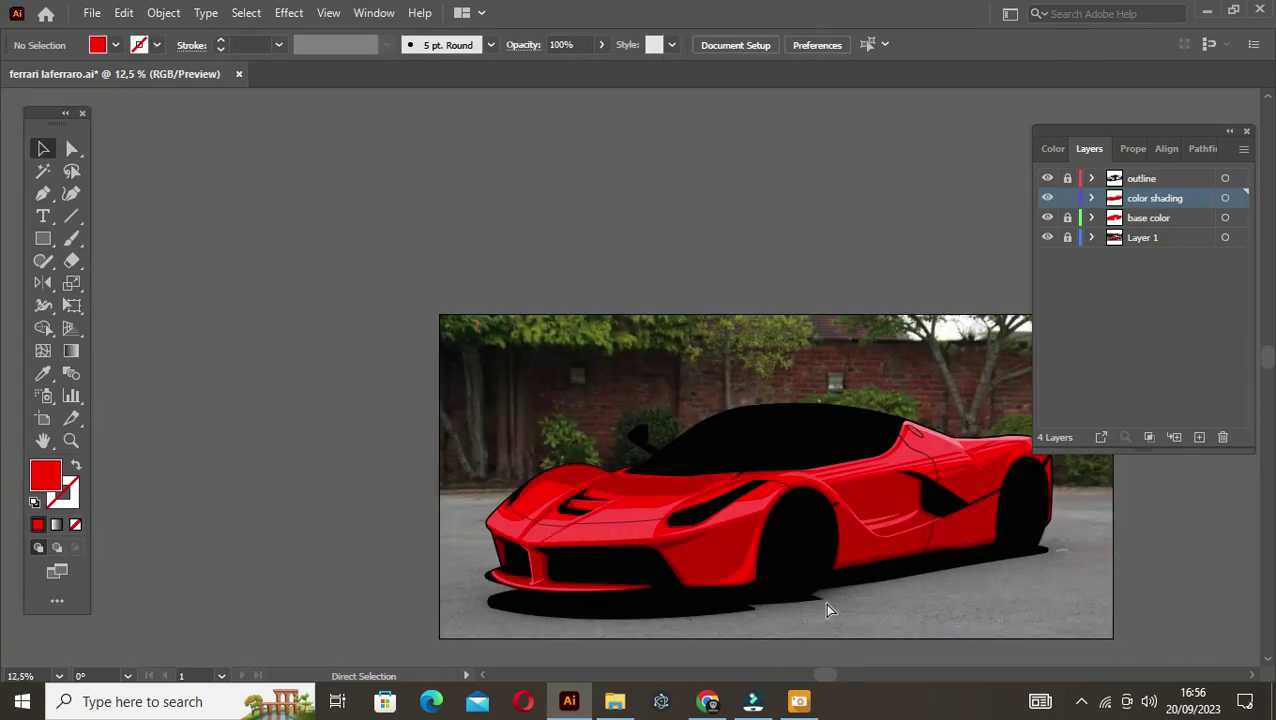
scroll(672, 513, "right", 2)
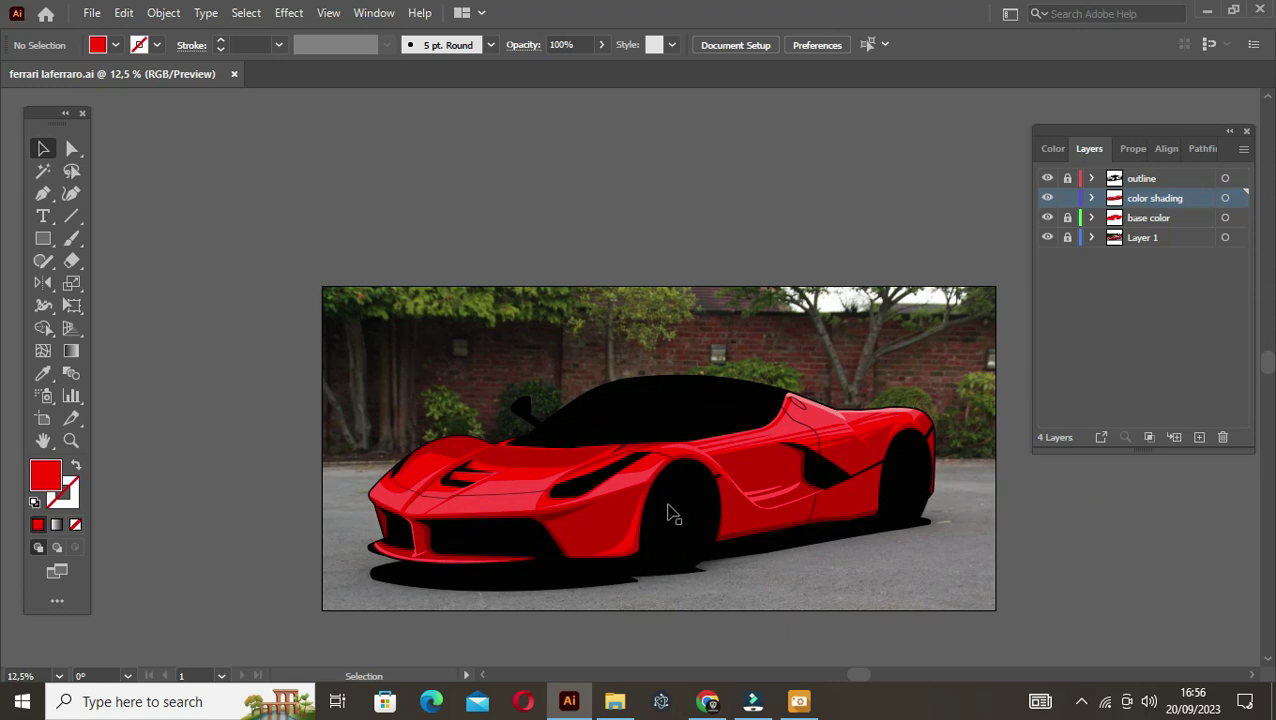
scroll(781, 464, "up", 3)
scroll(783, 465, "up", 1)
Step: Sample a lighter red from the car and draw a thin sliver along its side
key("i")
left_click(560, 410)
key("p")
left_click(706, 428)
left_click(513, 478)
left_click(505, 462)
key("v")
key("ctrl+shift+a")
scroll(672, 515, "down", 3)
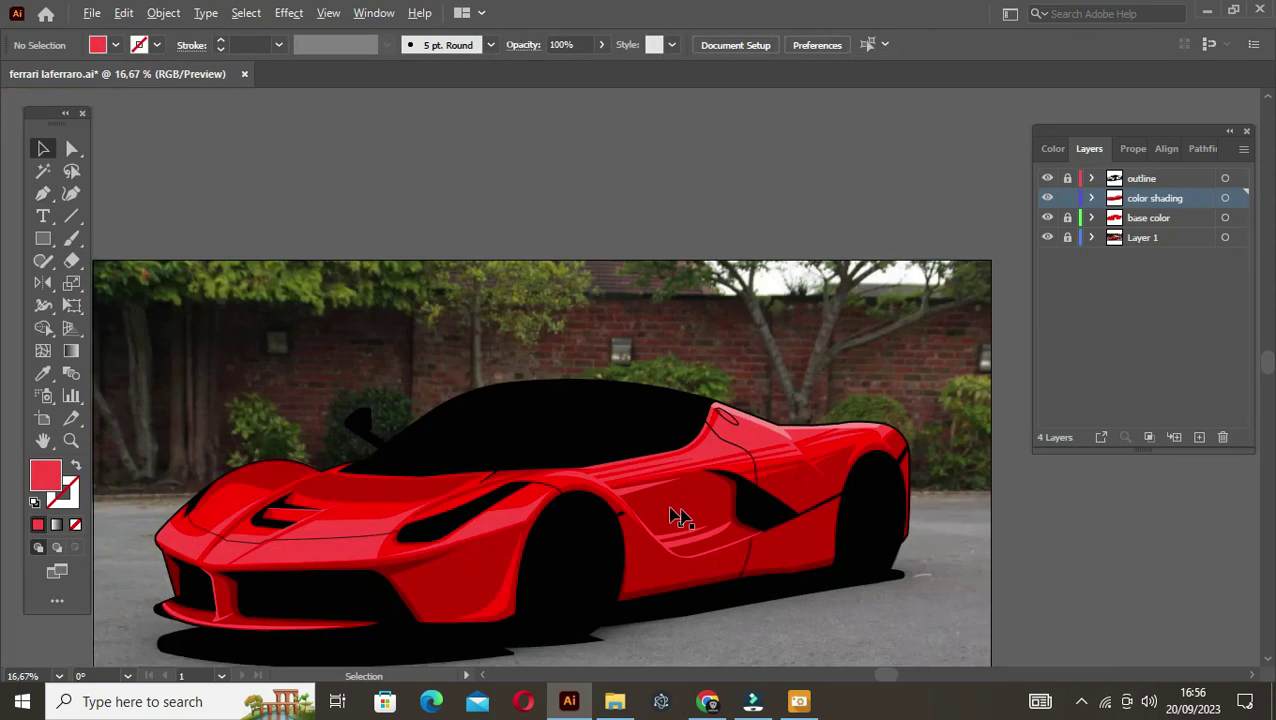
scroll(661, 513, "up", 2)
scroll(521, 490, "up", 2)
Step: Draw a shading piece behind the front wheel arch and clear the selection
key("p")
left_click_drag(521, 490, 517, 446)
left_click(517, 446)
left_click(601, 575)
left_click(479, 440)
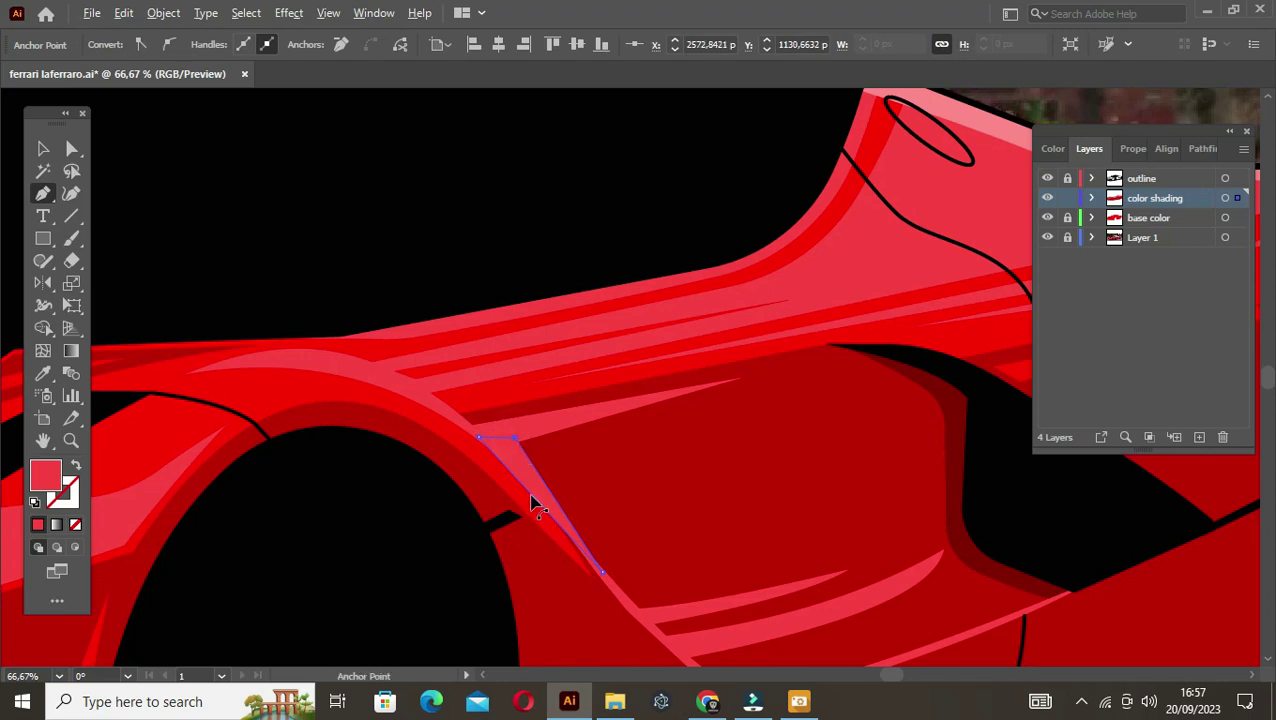
key("v")
left_click(633, 476)
scroll(653, 521, "down", 3)
left_click(1036, 606)
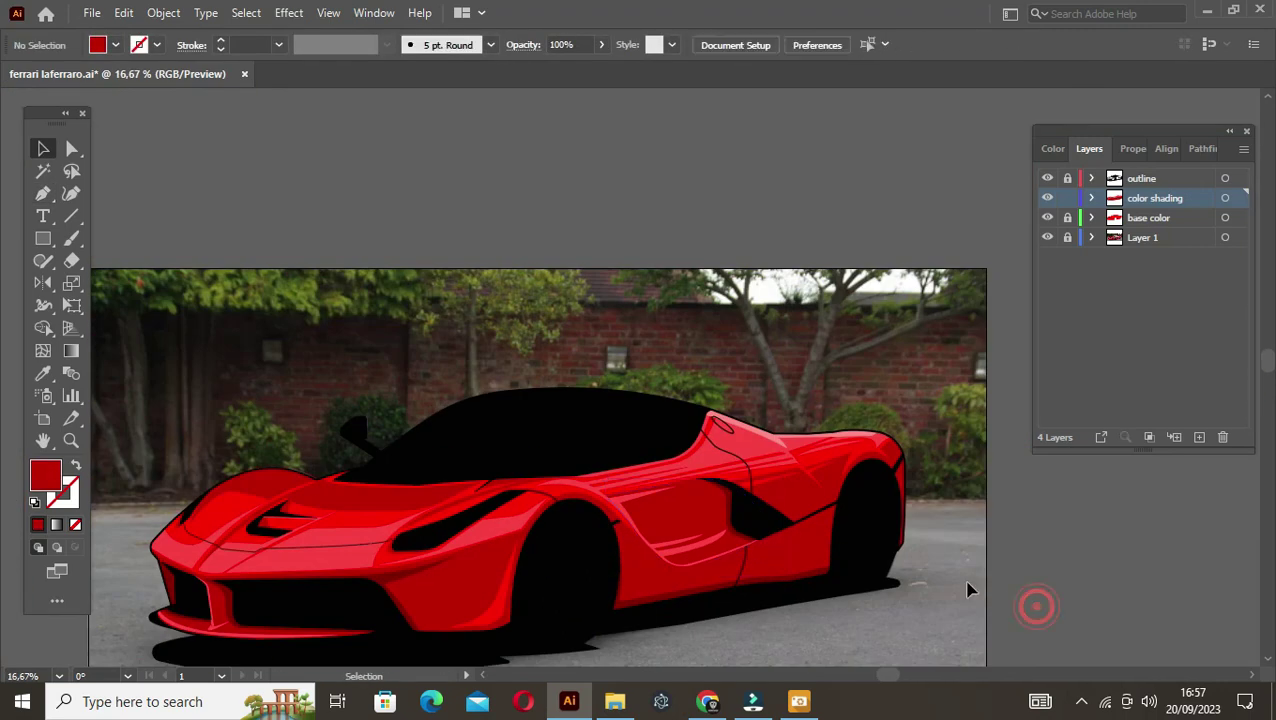
scroll(826, 521, "up", 4)
key("o")
Step: Sample the brighter red and draw a highlight shape at the side window corner
key("i")
left_click(760, 299)
key("p")
left_click(895, 455)
left_click(692, 558)
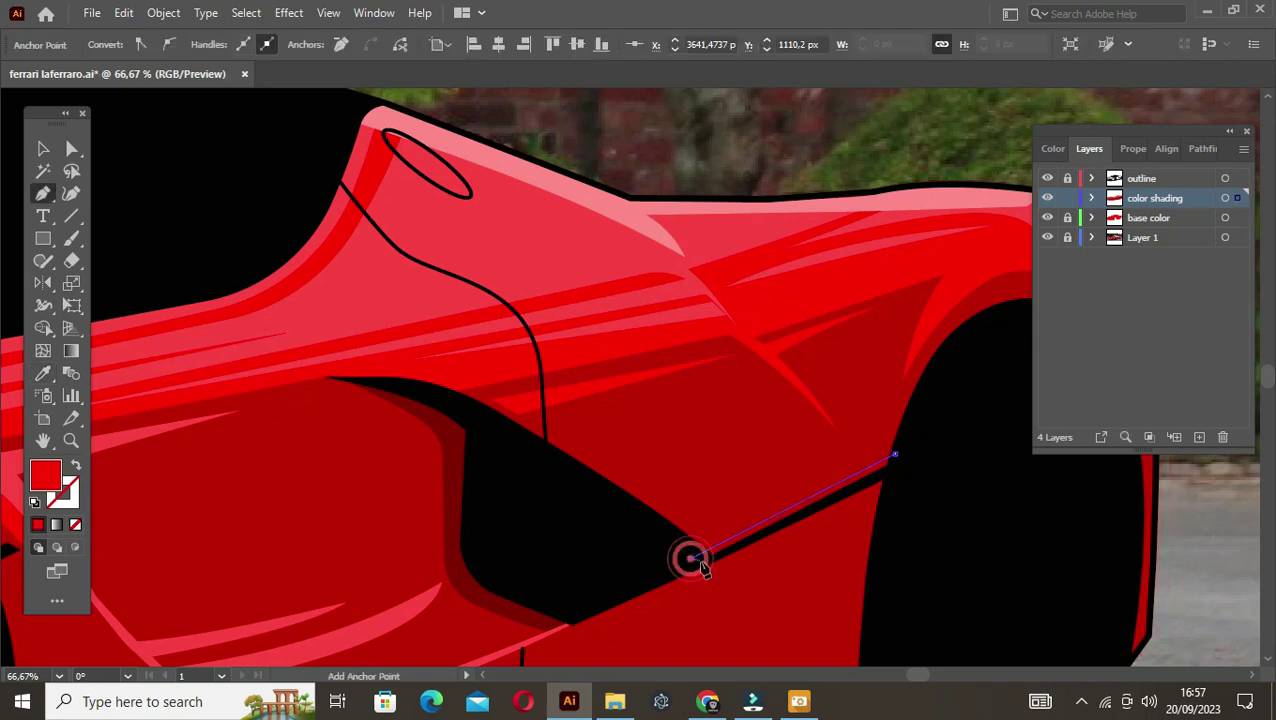
left_click(897, 453)
key("v")
scroll(893, 490, "down", 2)
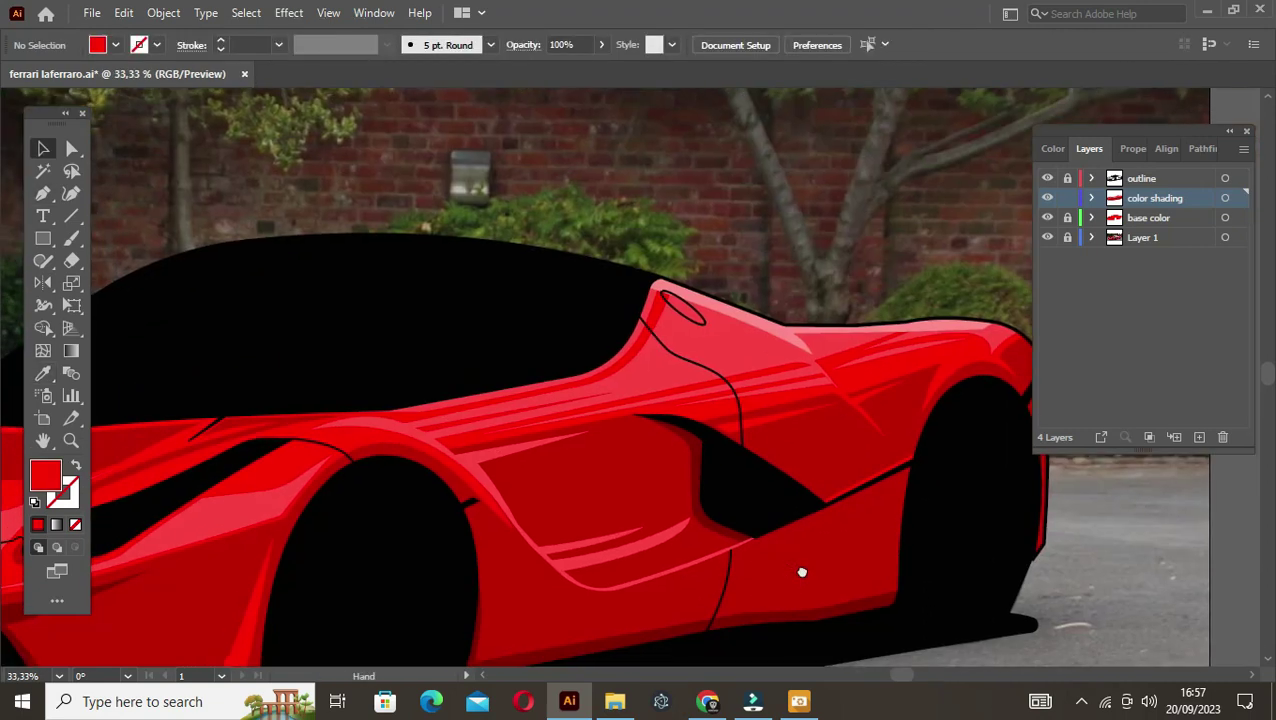
scroll(745, 568, "up", 2)
scroll(745, 557, "down", 2)
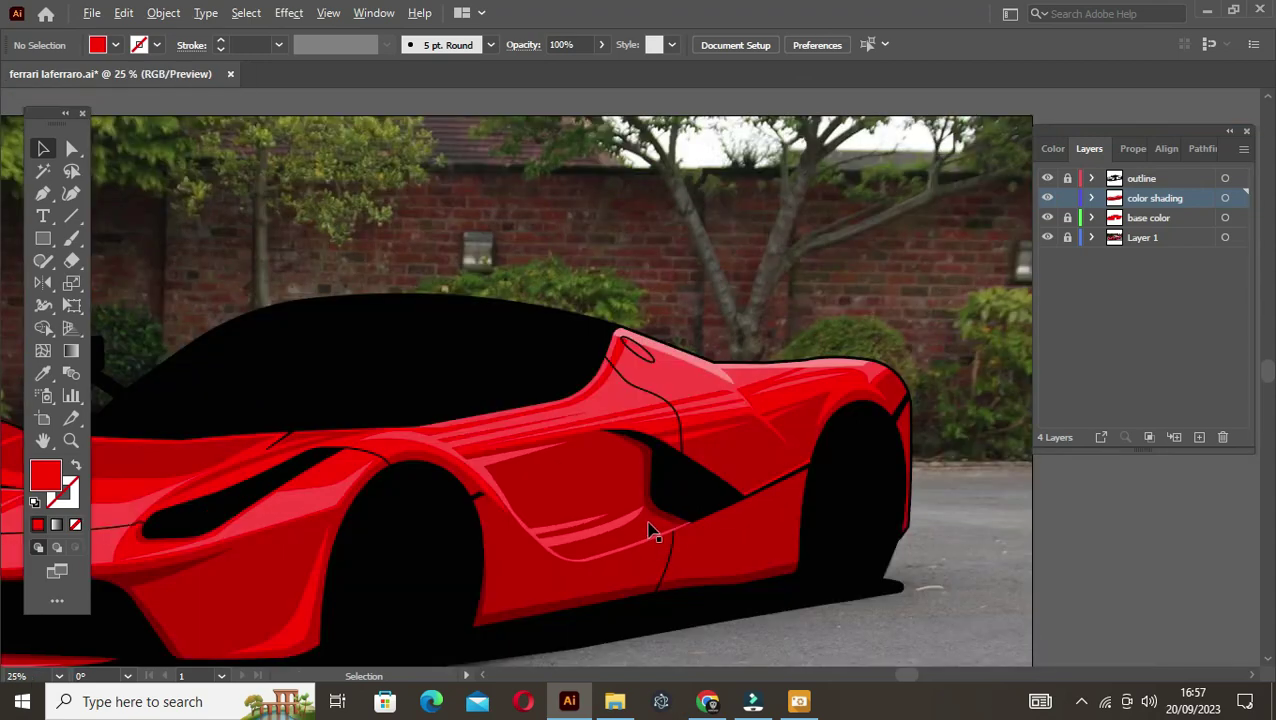
scroll(911, 413, "up", 2)
Step: Draw highlight strips along the rear wheel arch edge and the front wheel arch
key("p")
left_click(846, 433)
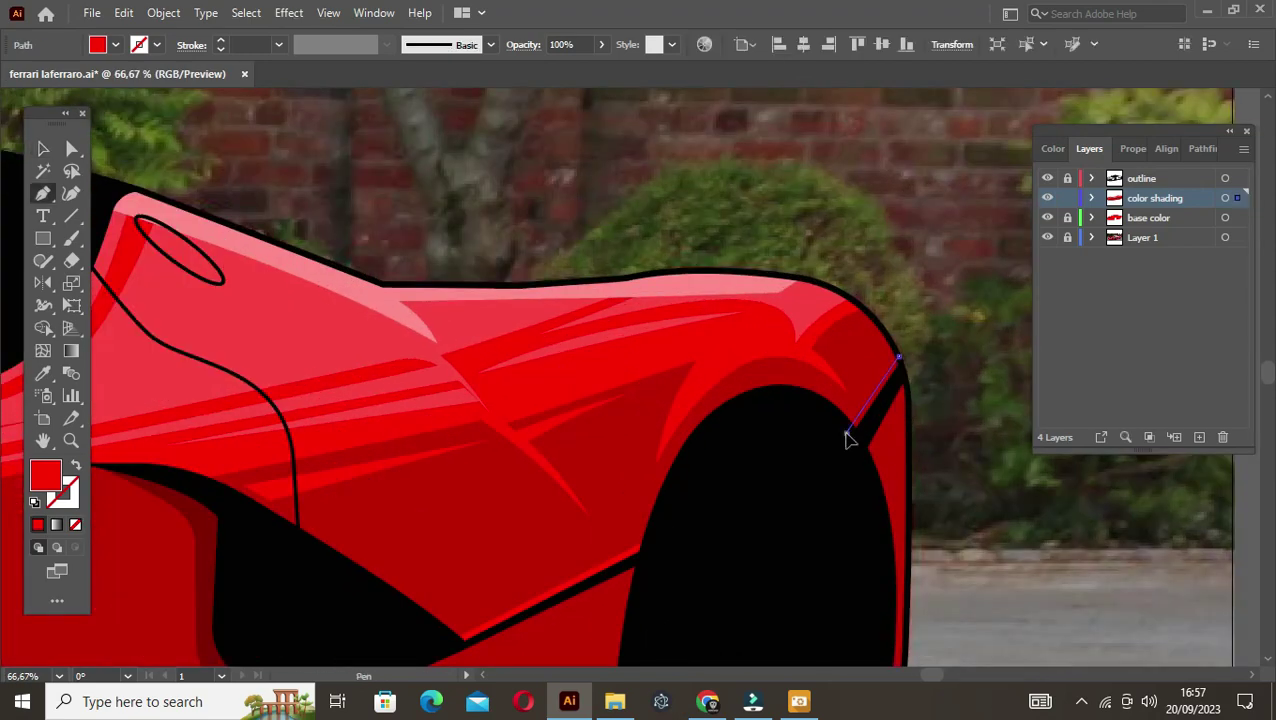
left_click(906, 365)
key("v")
scroll(918, 478, "down", 4)
scroll(585, 505, "up", 3)
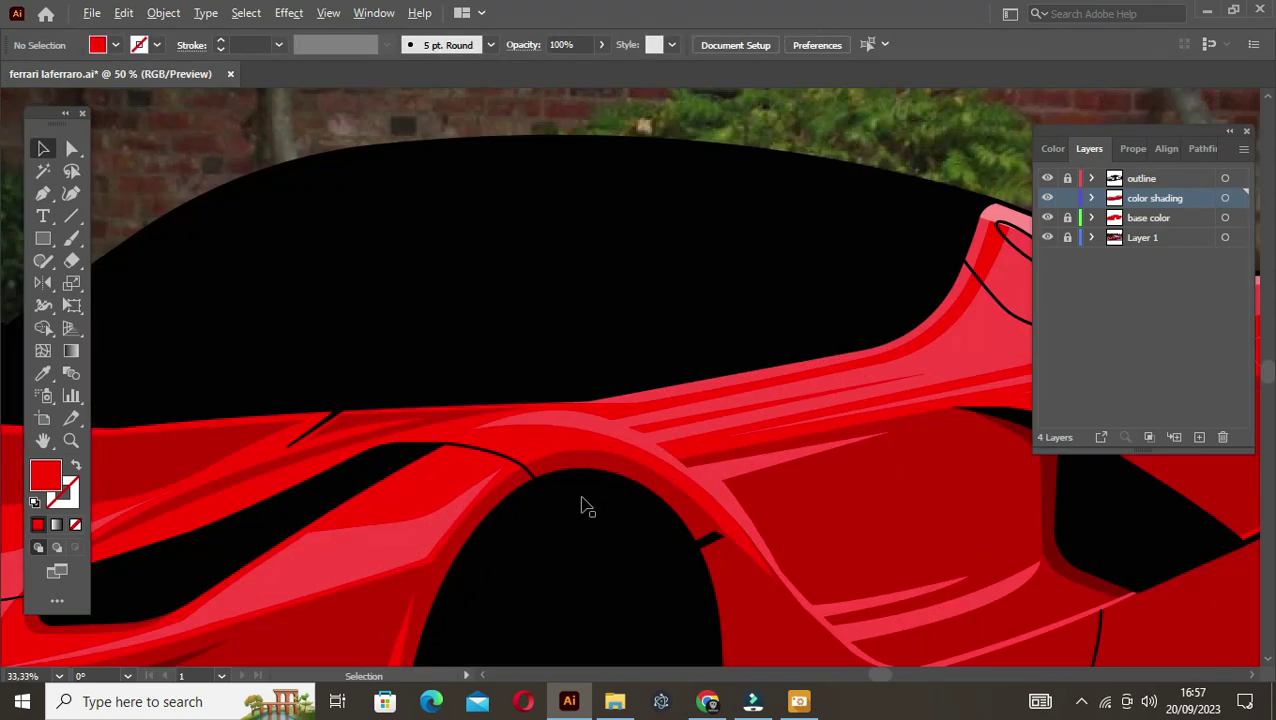
scroll(455, 530, "up", 1)
scroll(455, 530, "up", 1)
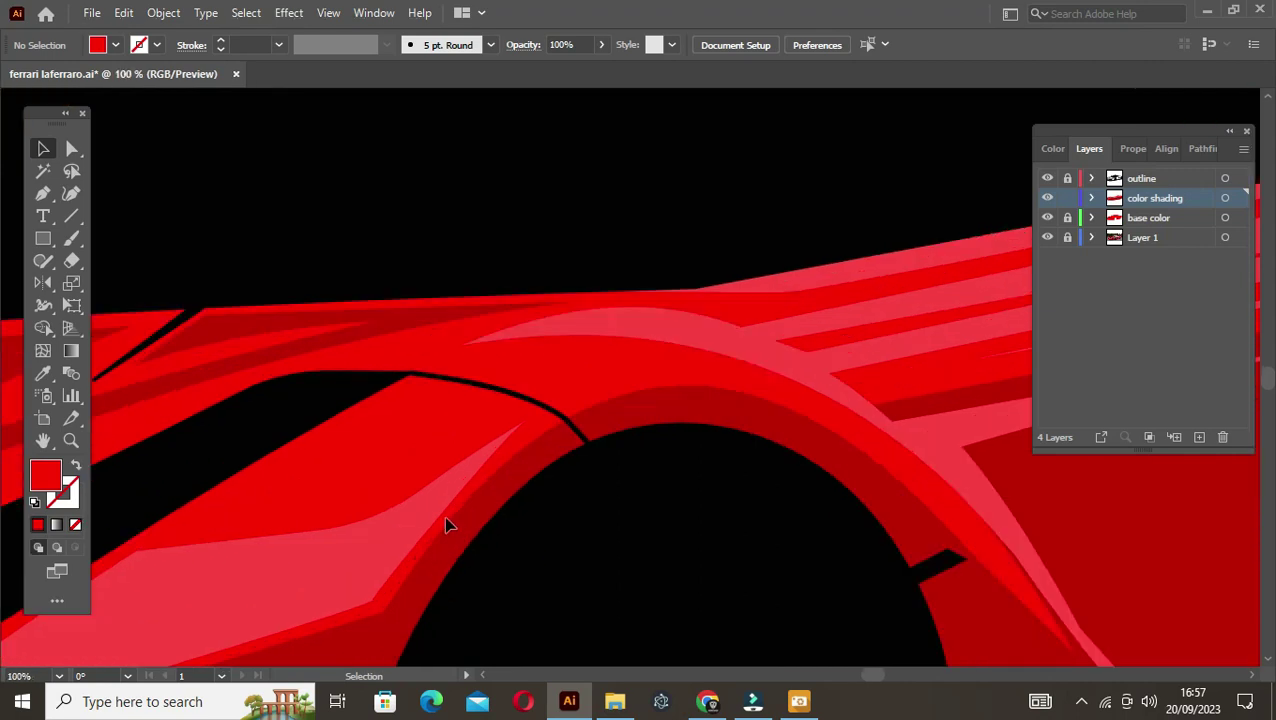
key("p")
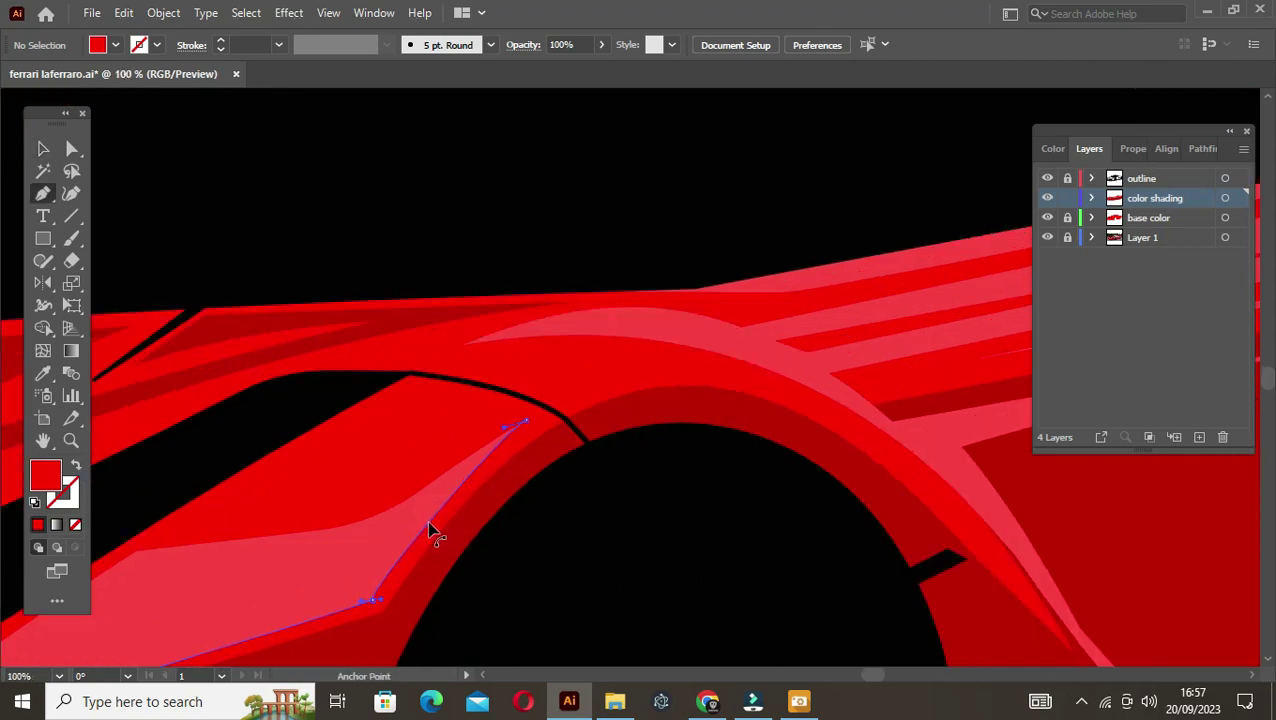
left_click(432, 530)
key("v")
key("ctrl+shift+a")
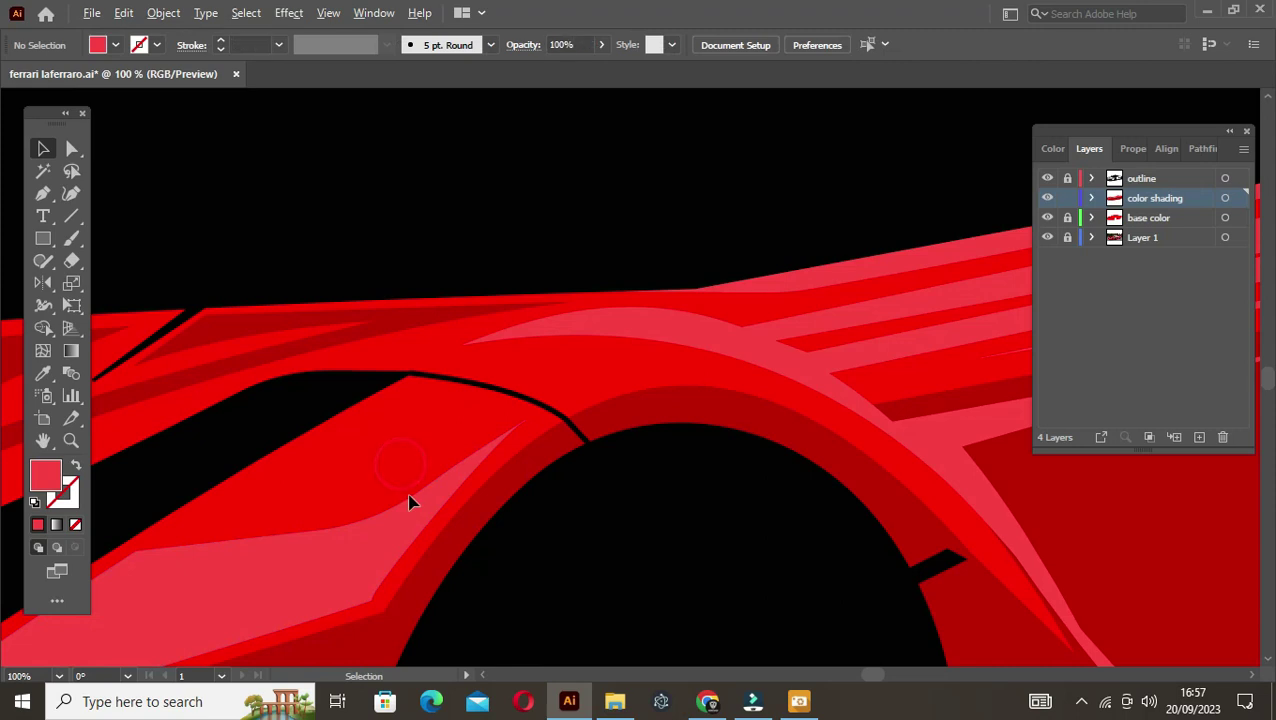
scroll(425, 520, "down", 1)
scroll(427, 521, "down", 4)
scroll(452, 500, "down", 1)
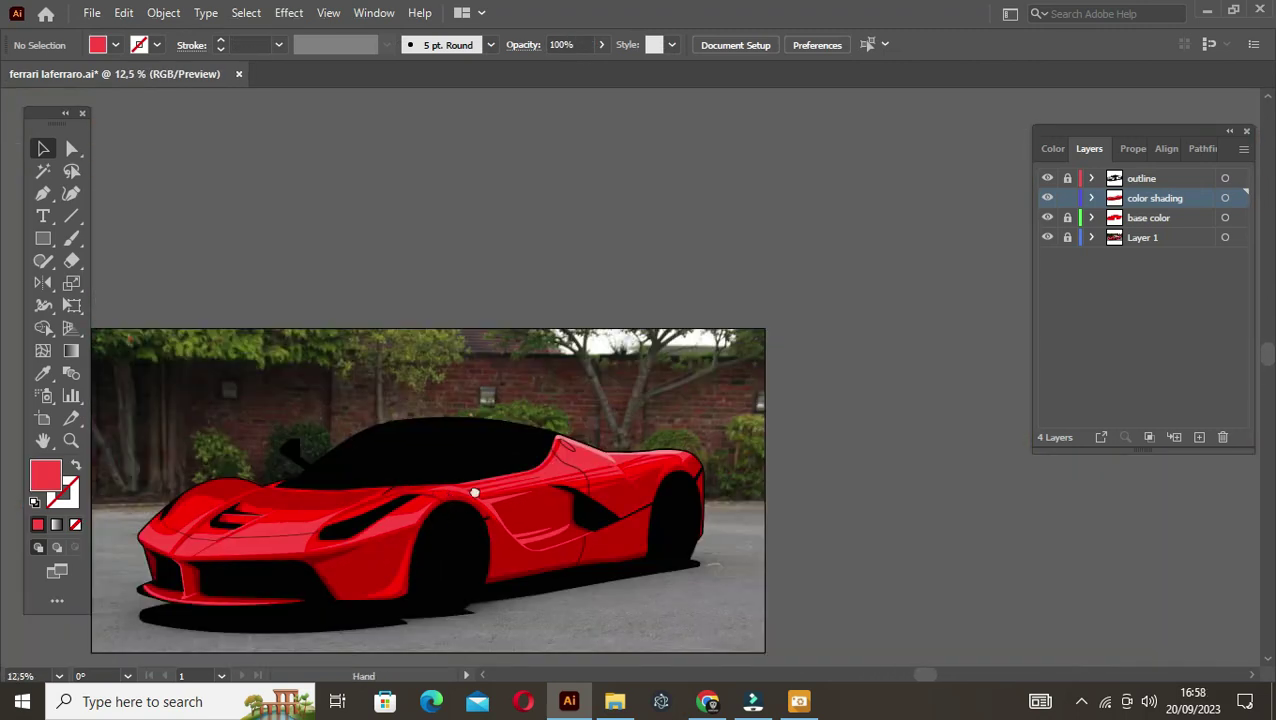
left_click_drag(474, 492, 533, 493)
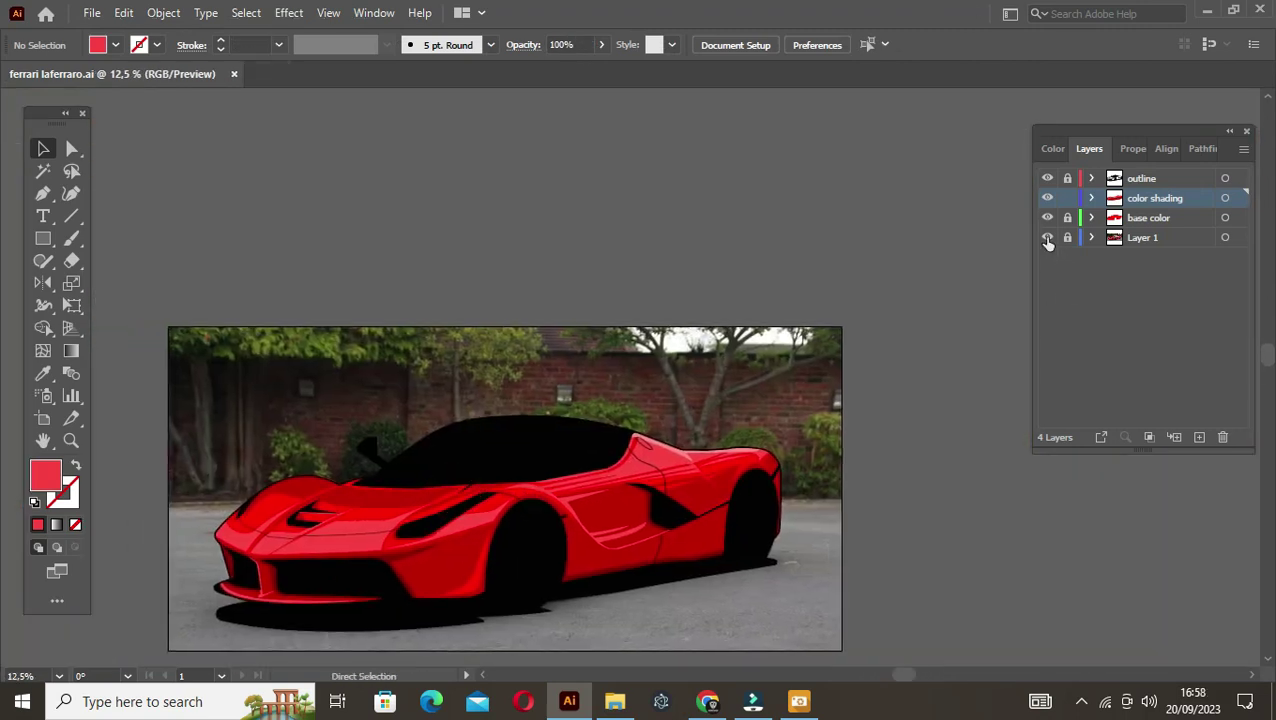
left_click_drag(670, 451, 752, 318)
scroll(750, 318, "up", 1)
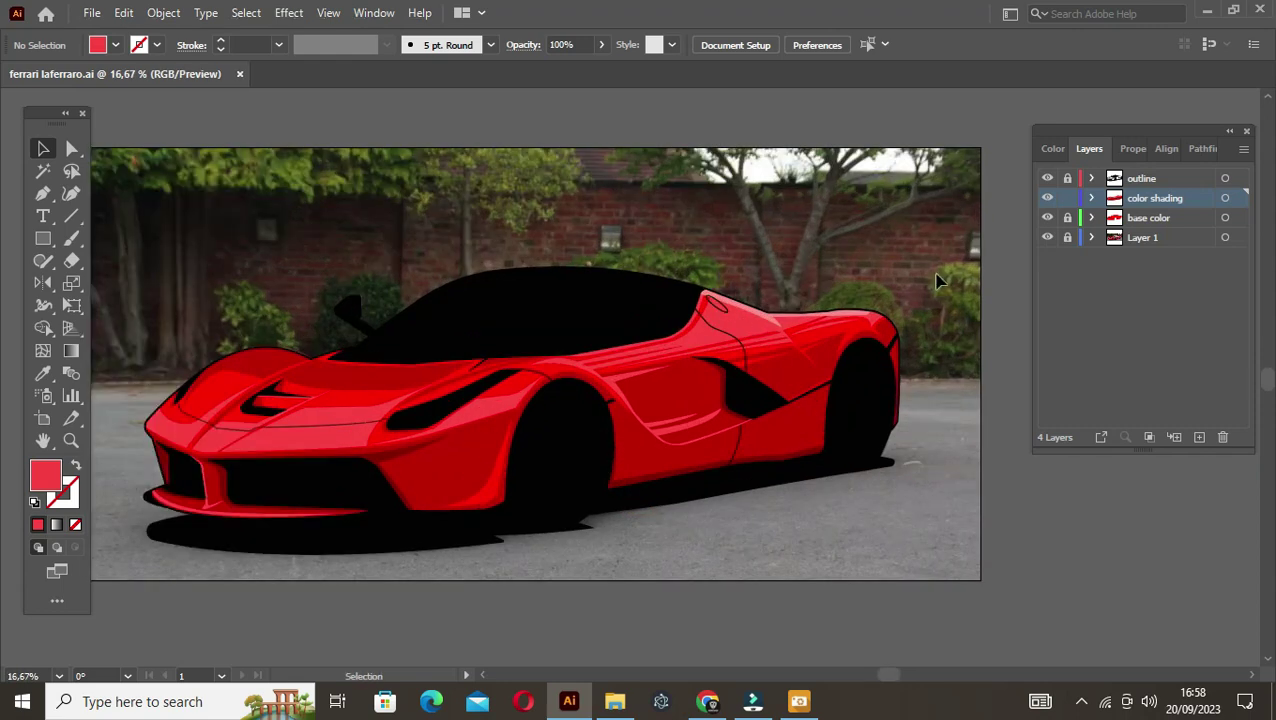
left_click(1047, 238)
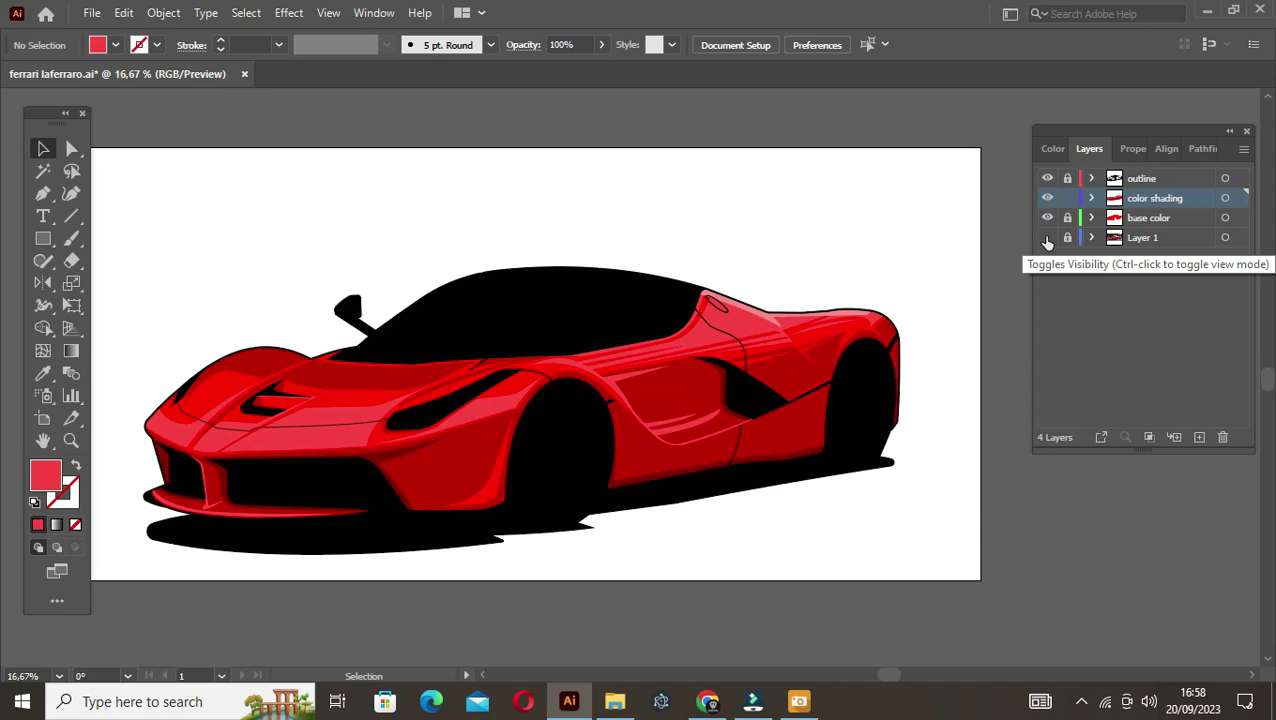
left_click(1047, 238)
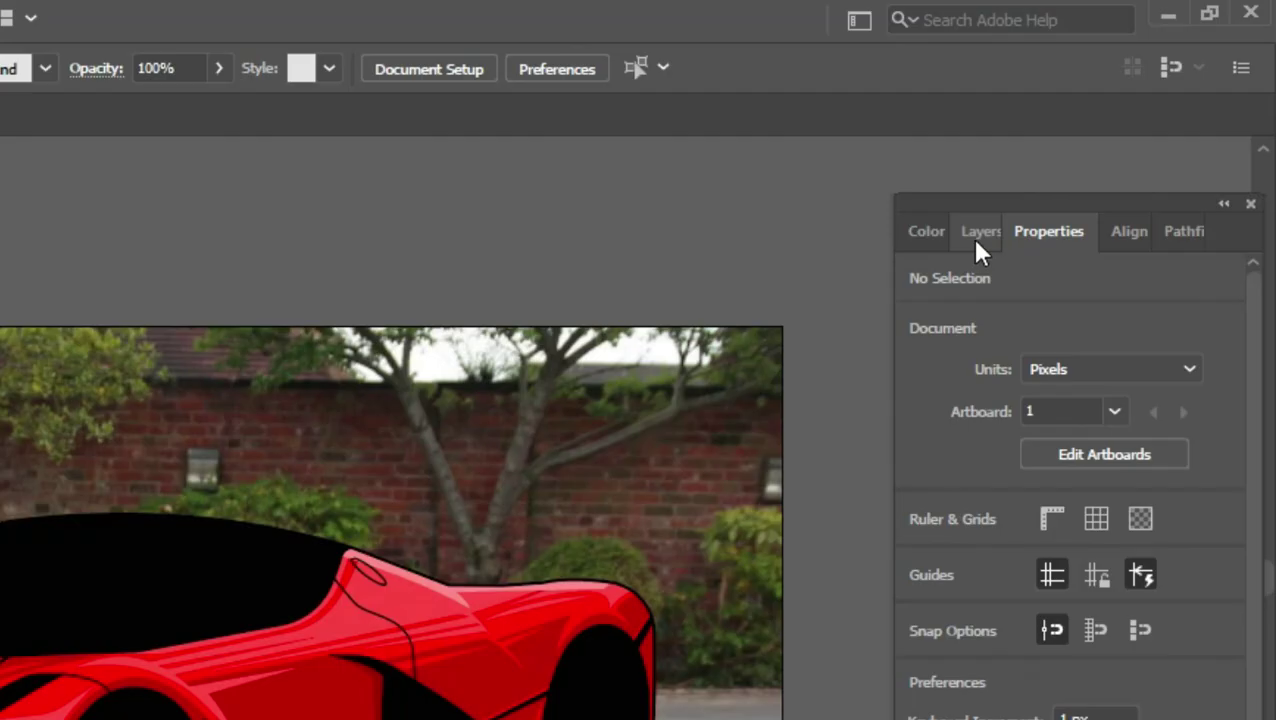
left_click(1088, 149)
Step: Lock the color shading layer and add a new layer named 'window'
left_click(950, 312)
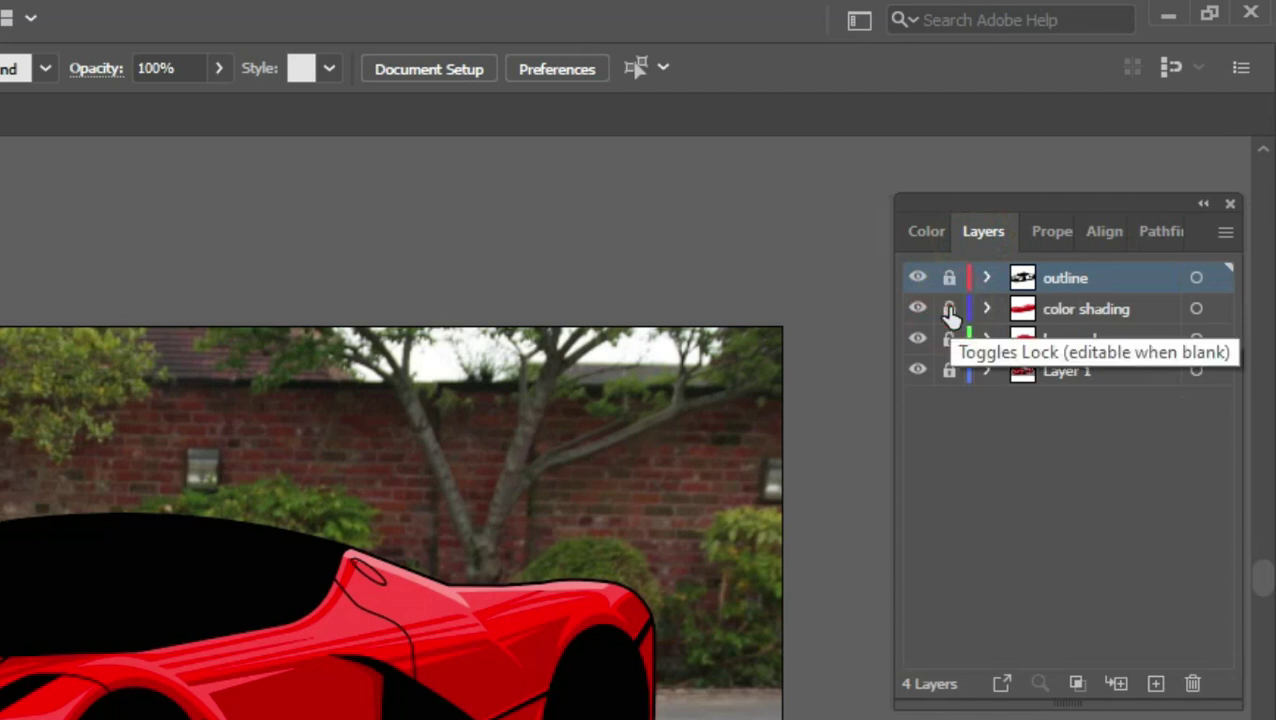
left_click(1155, 683)
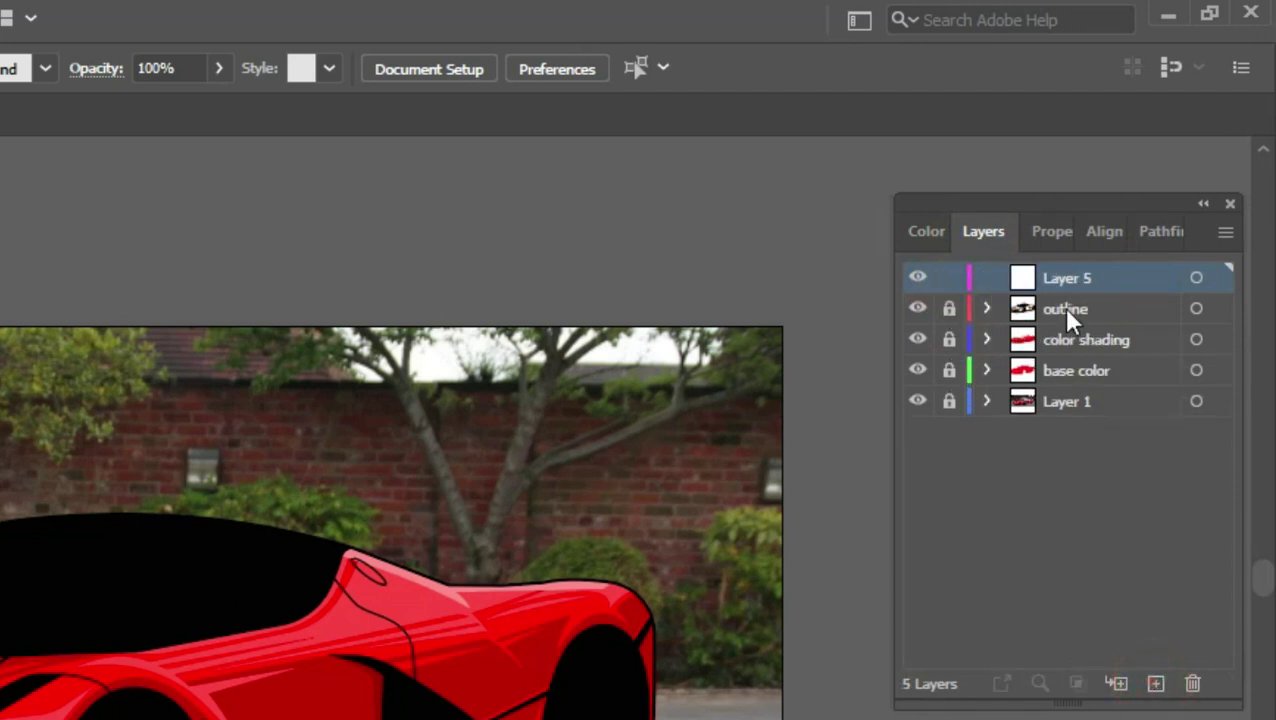
double_click(1065, 278)
type("wi")
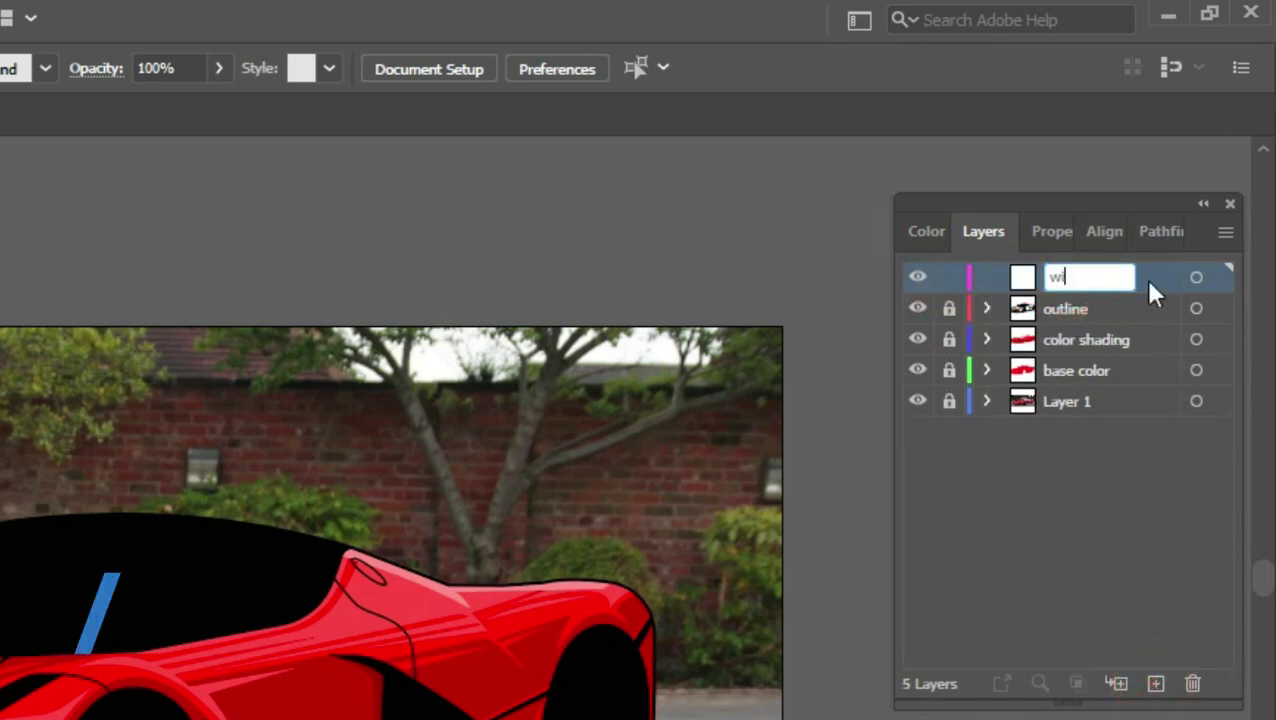
type("ndow")
key("Return")
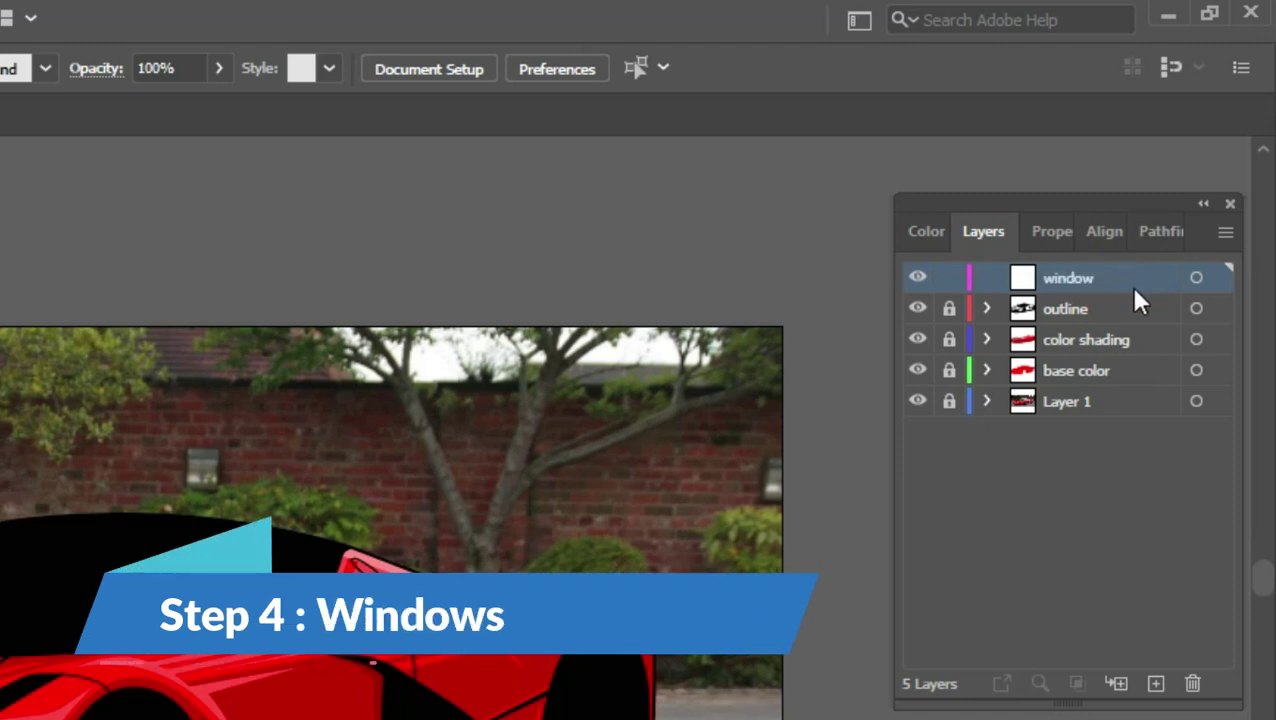
Step: Copy the black window shape from the unlocked outline layer
left_click(949, 309)
left_click(1060, 308)
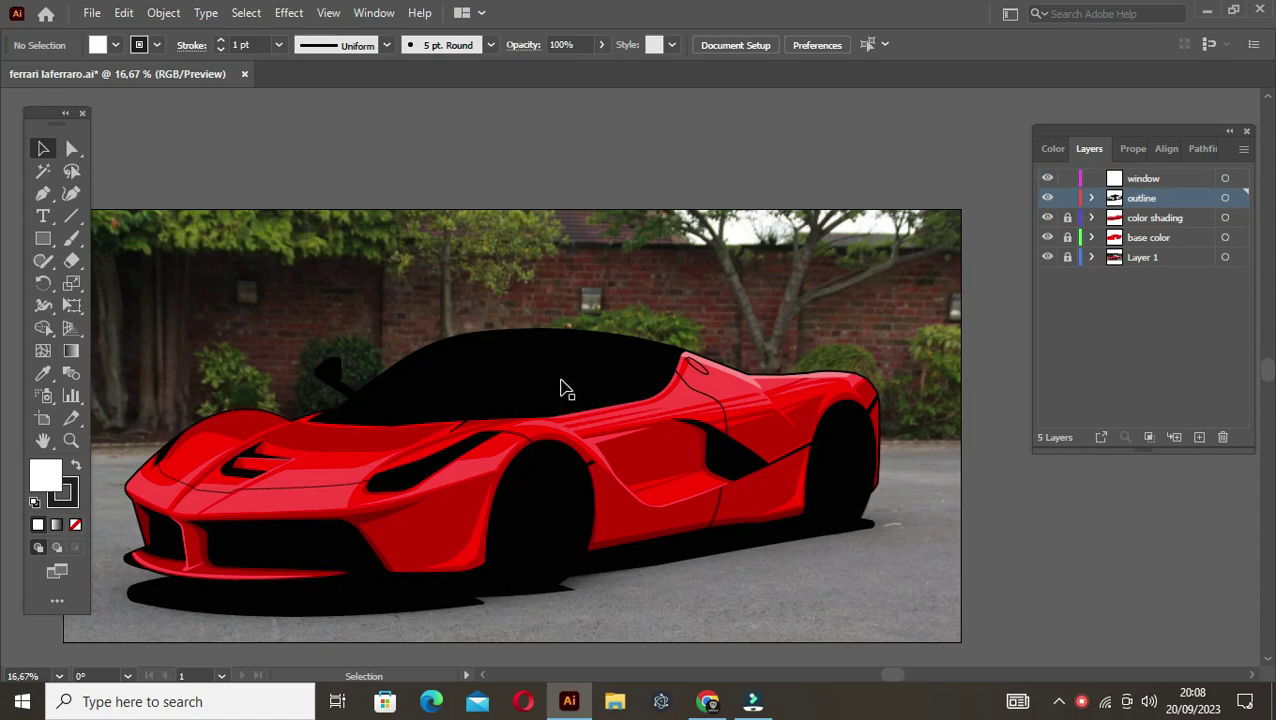
left_click(563, 388)
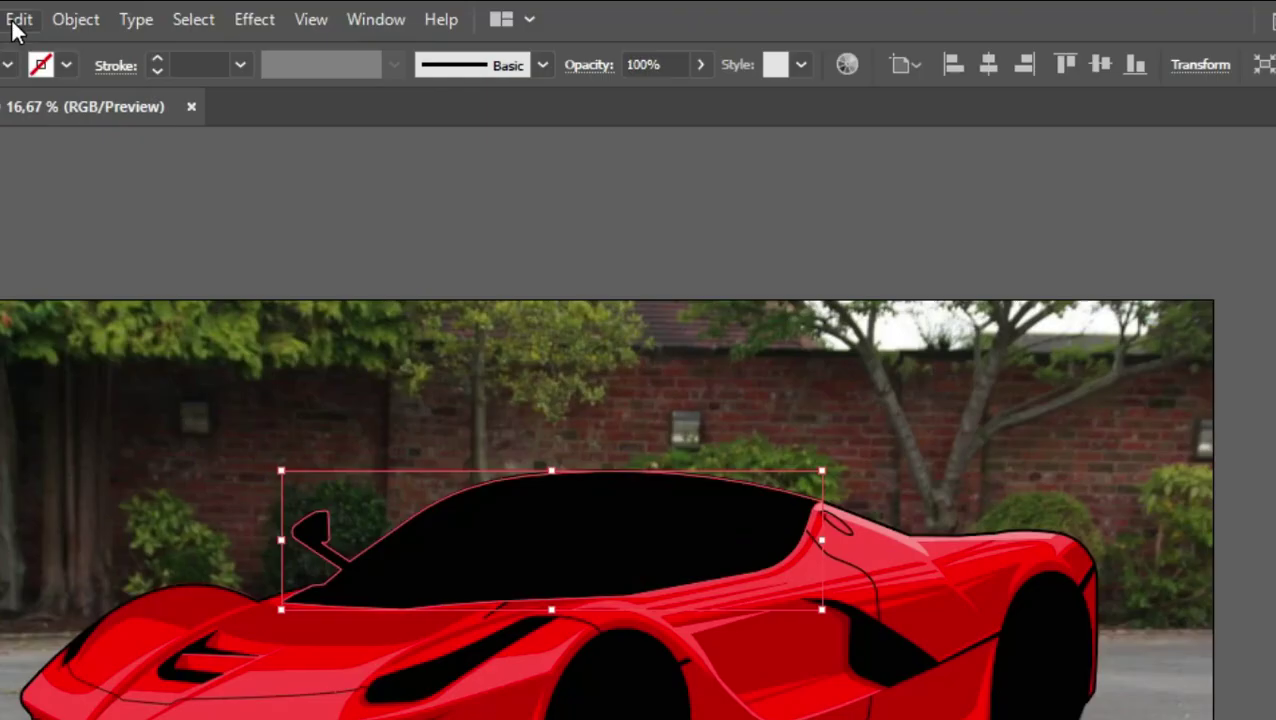
left_click(123, 12)
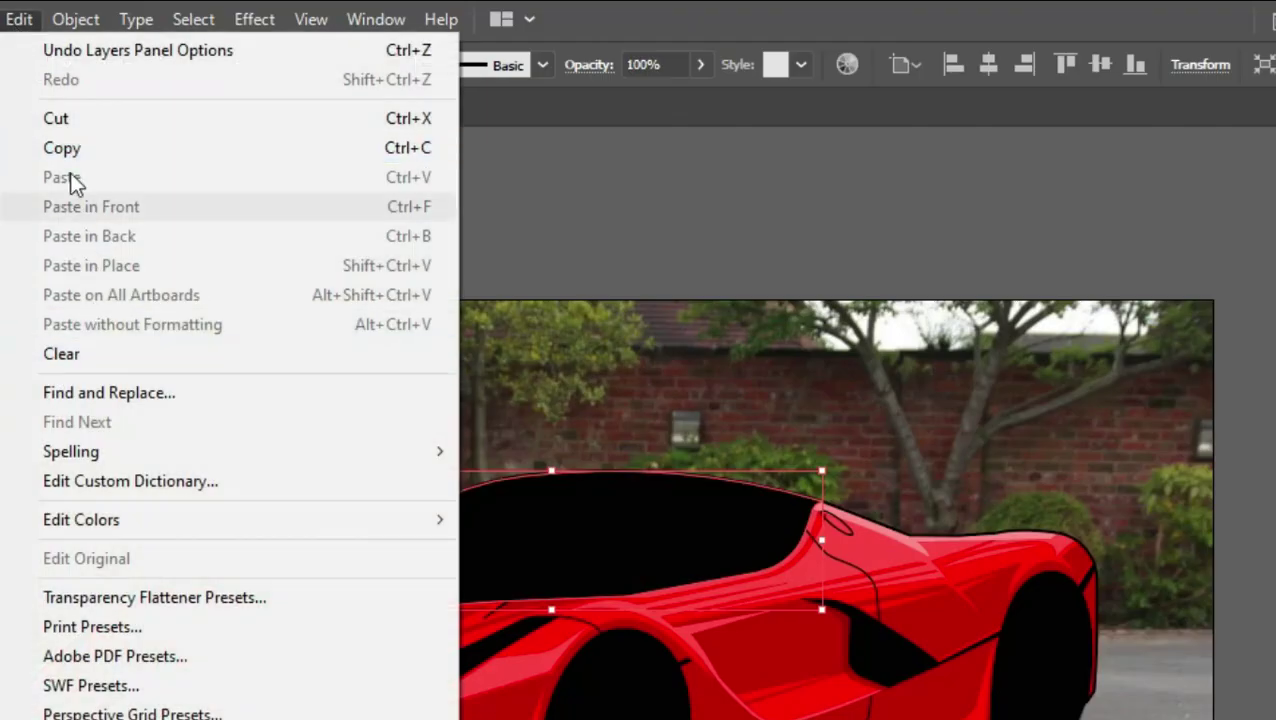
left_click(70, 150)
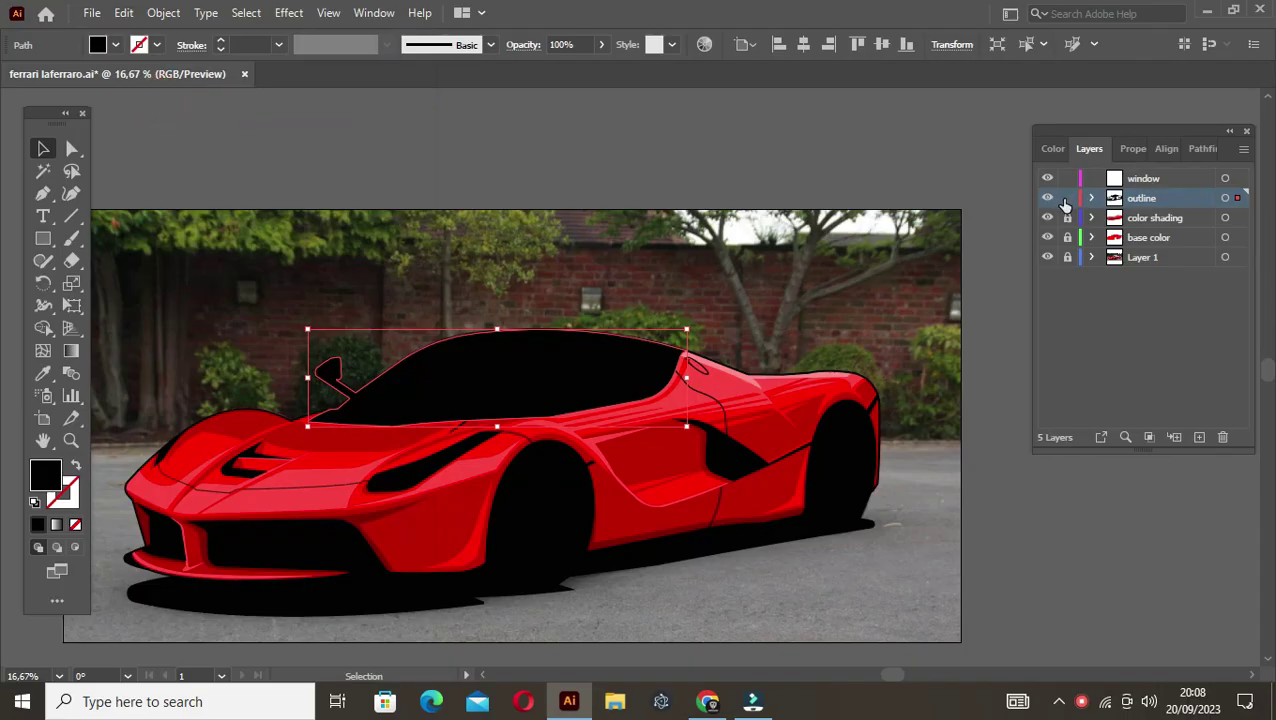
Step: Hide outline, color shading and base color layers; Paste in Front on 'window'
left_click(1066, 198)
left_click(1047, 198)
left_click(1047, 218)
left_click(1049, 237)
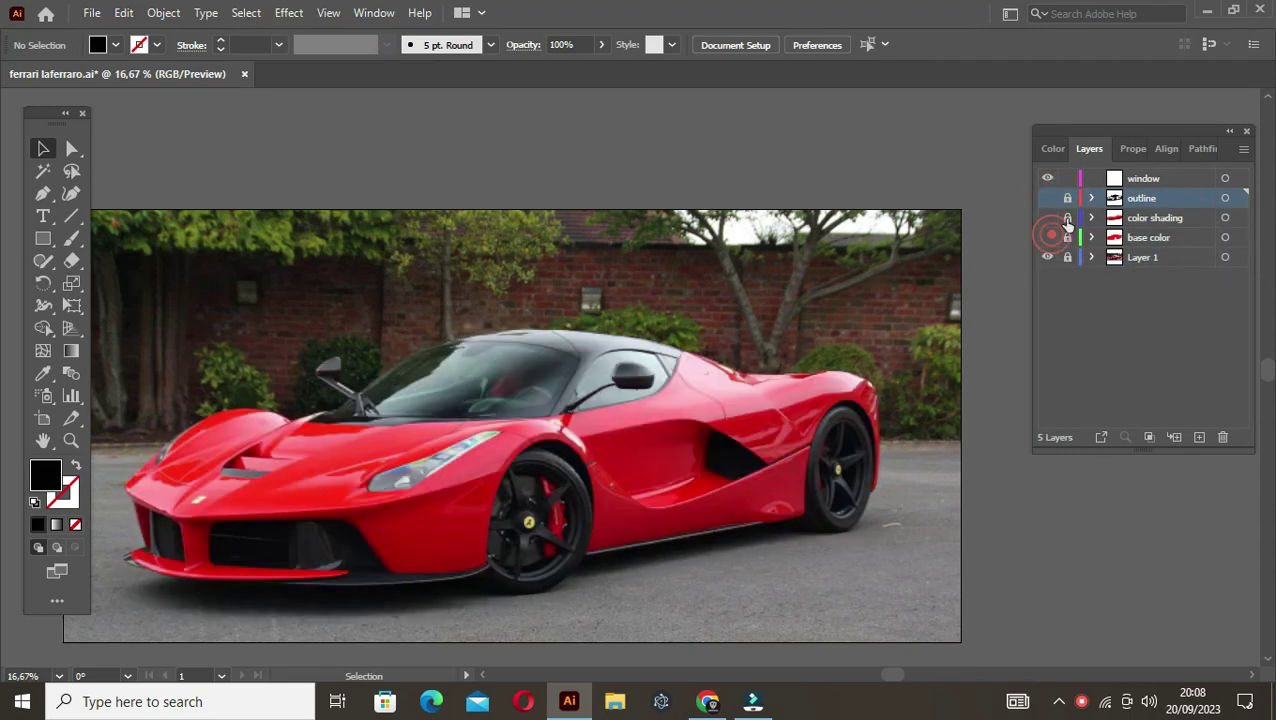
left_click(1146, 179)
left_click(123, 13)
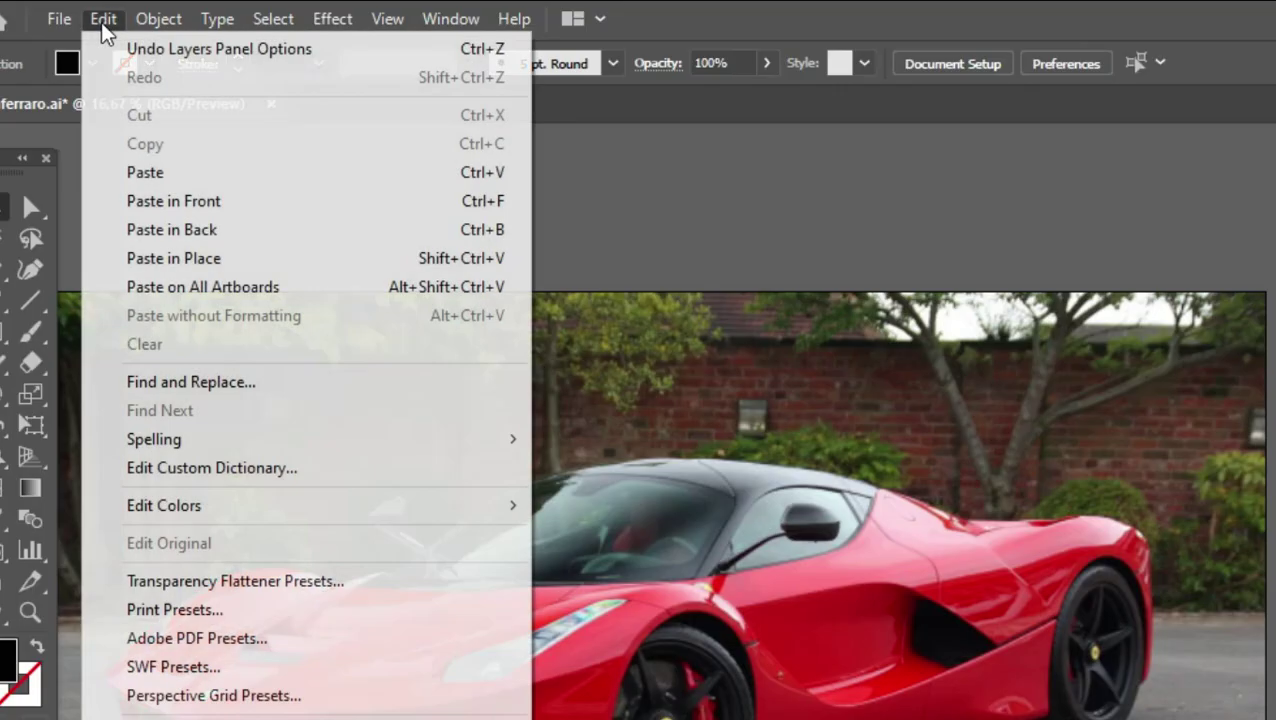
left_click(164, 198)
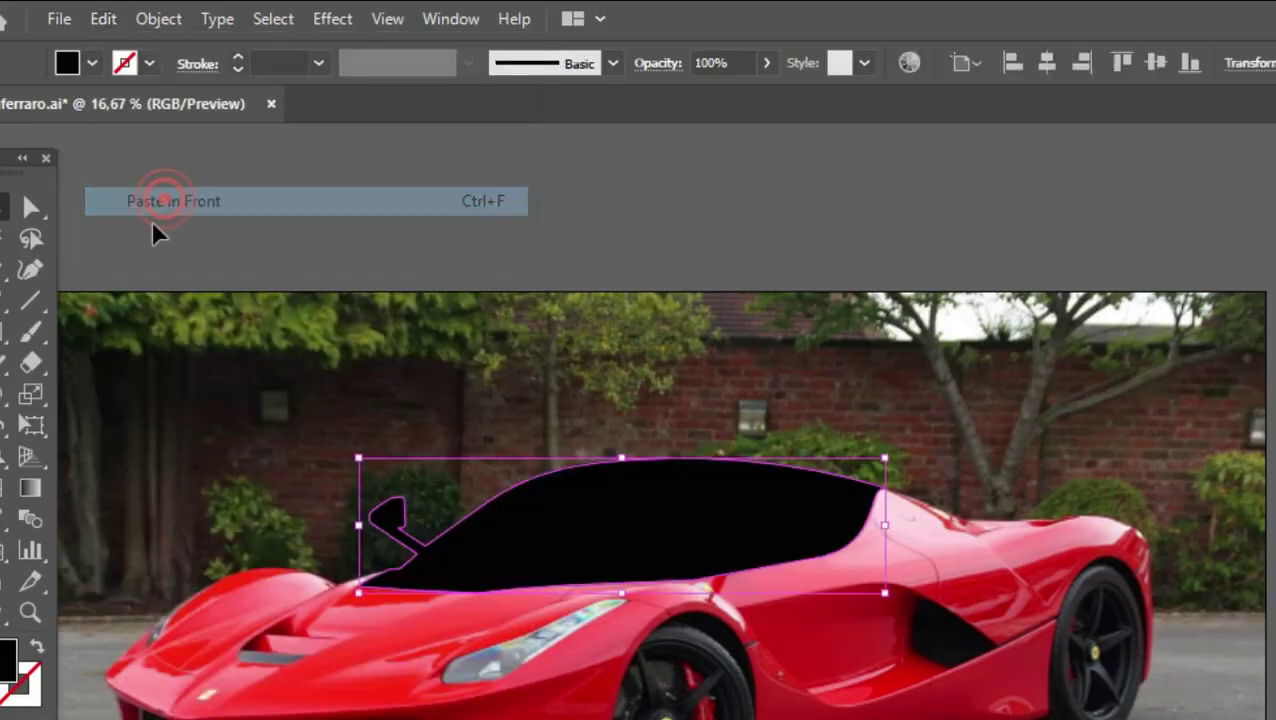
Step: Give the pasted glass shape a cyan stroke with no fill
double_click(45, 475)
left_click(965, 245)
left_click(1010, 298)
left_click(965, 188)
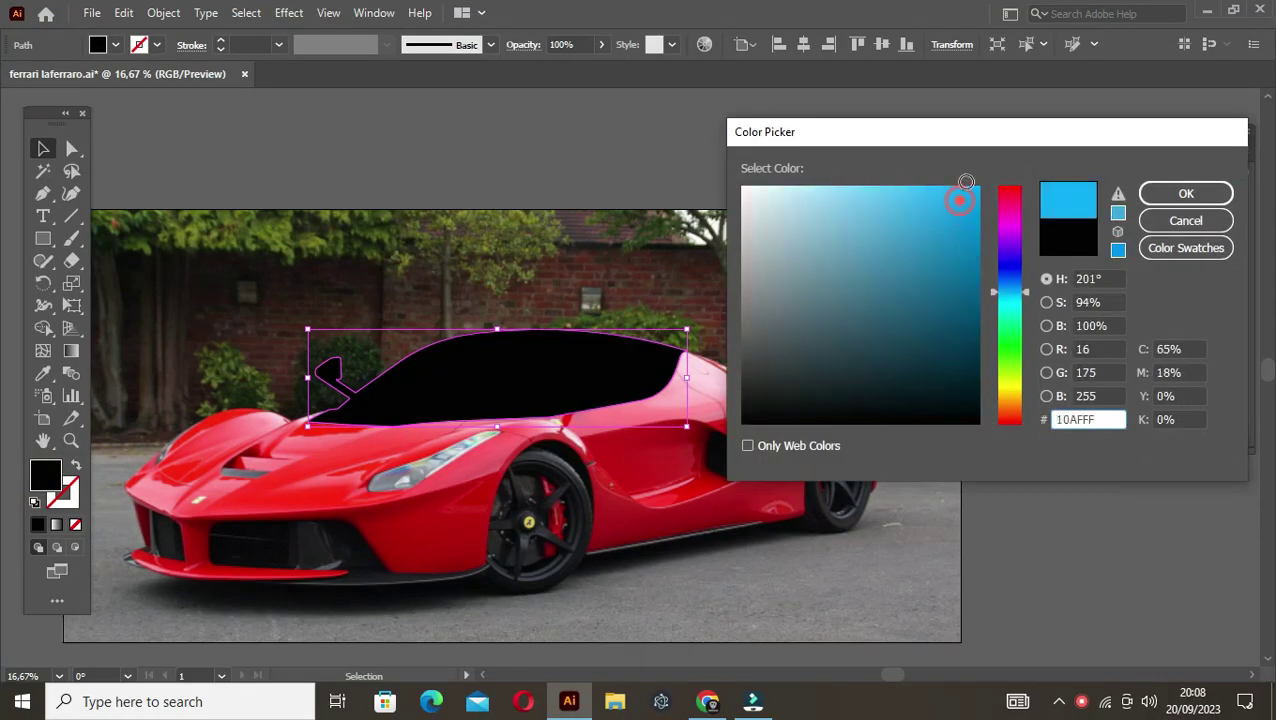
left_click(1186, 193)
left_click(75, 465)
Step: Trace the mirror glass as a blue four-point outline and round its top corners
left_click(430, 278)
scroll(430, 278, "up", 2)
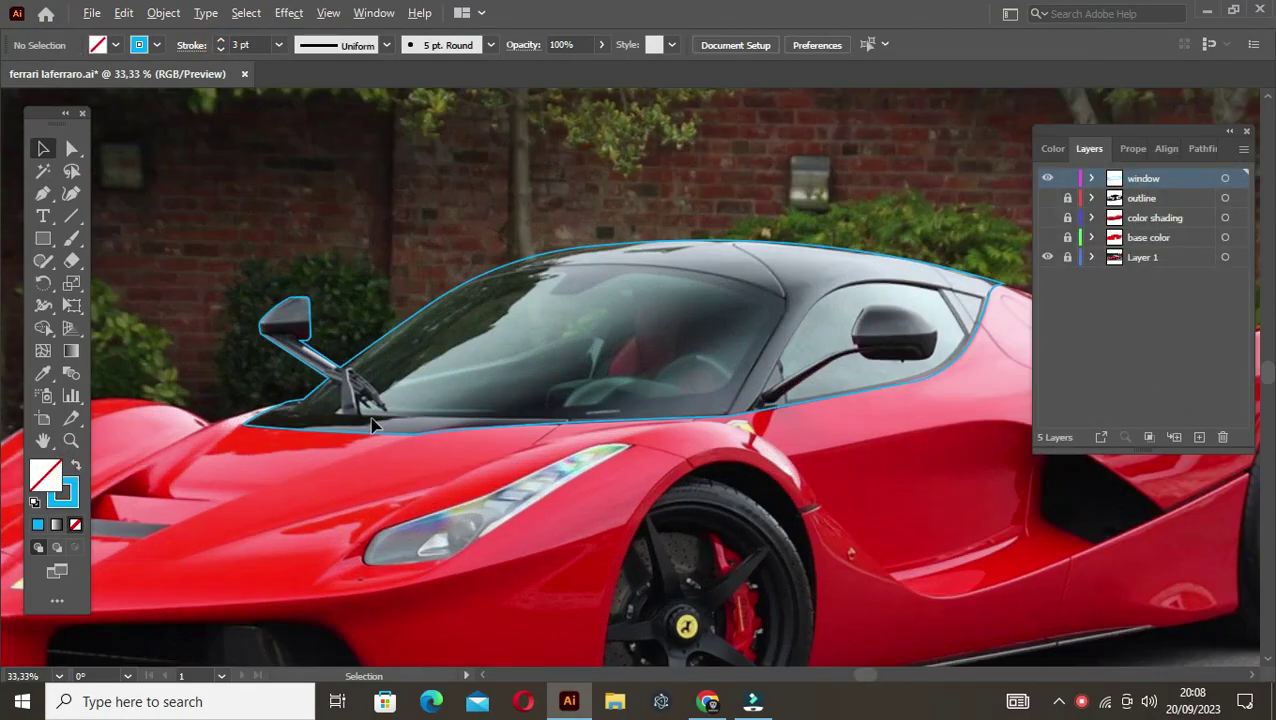
scroll(300, 350, "up", 1)
scroll(305, 362, "up", 1)
scroll(330, 365, "up", 1)
key("p")
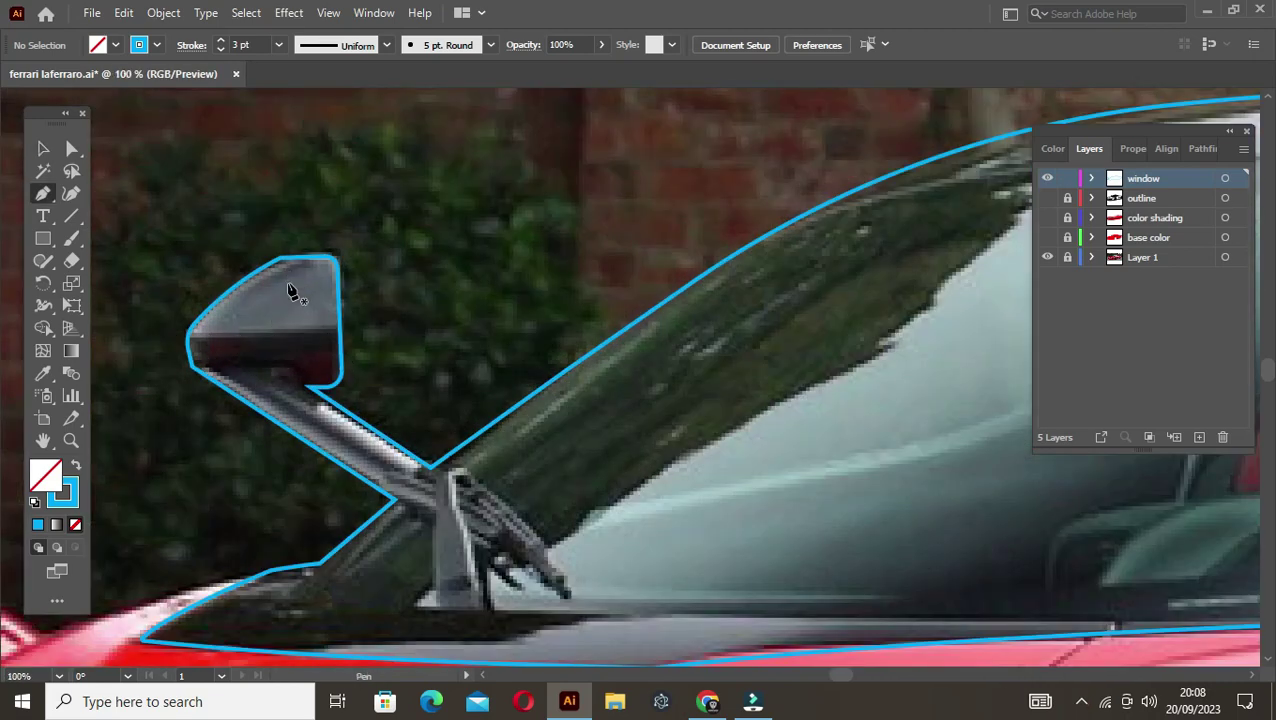
scroll(290, 291, "up", 1)
left_click(149, 357)
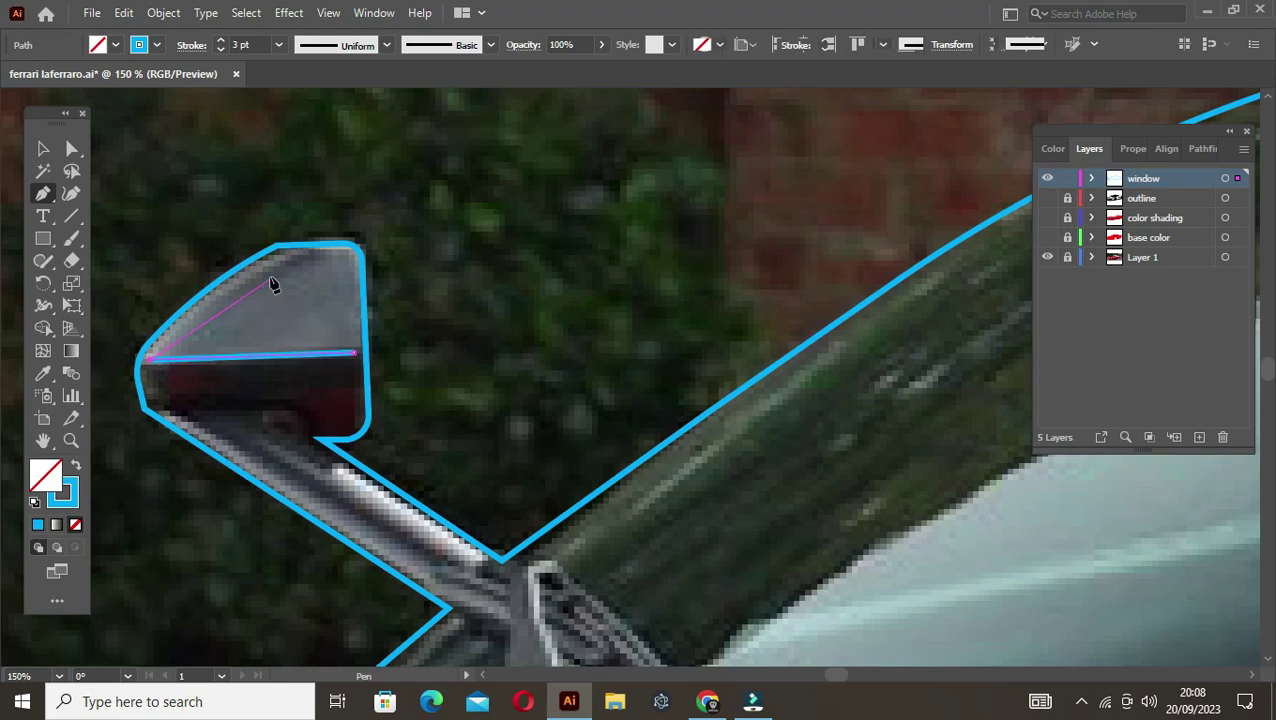
left_click(280, 258)
left_click(350, 258)
left_click(353, 352)
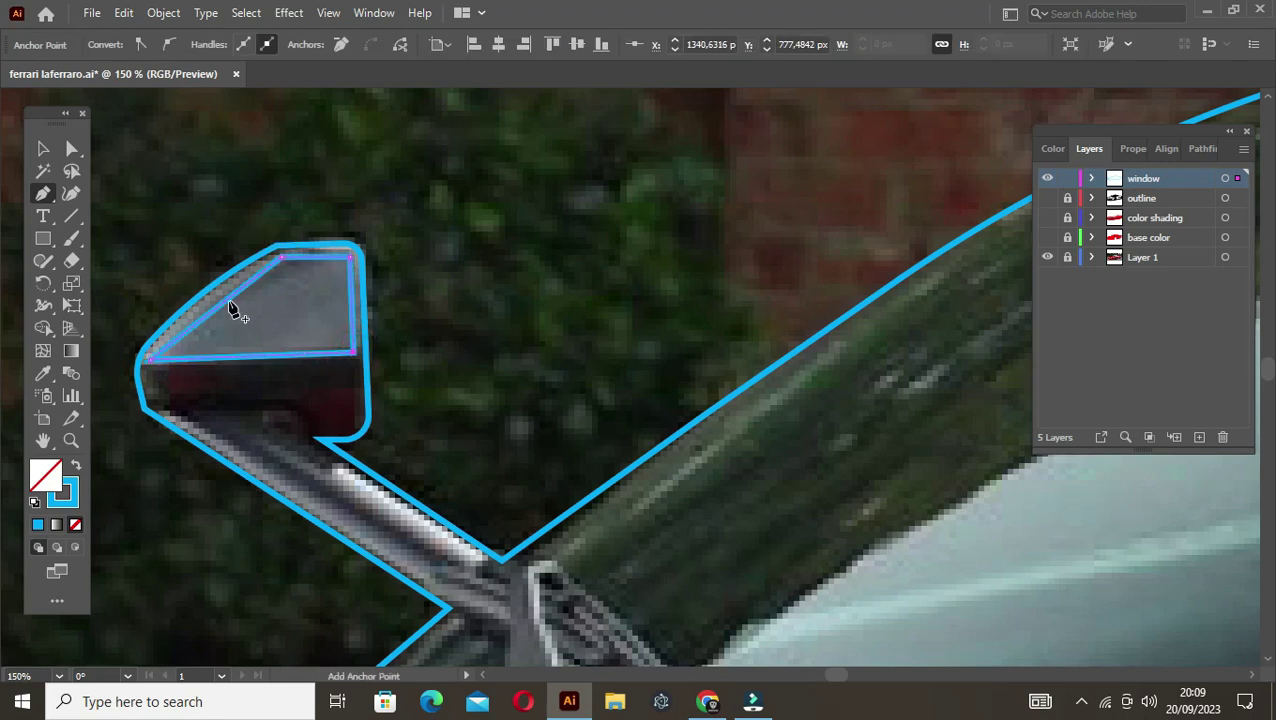
key("a")
left_click_drag(285, 257, 297, 305)
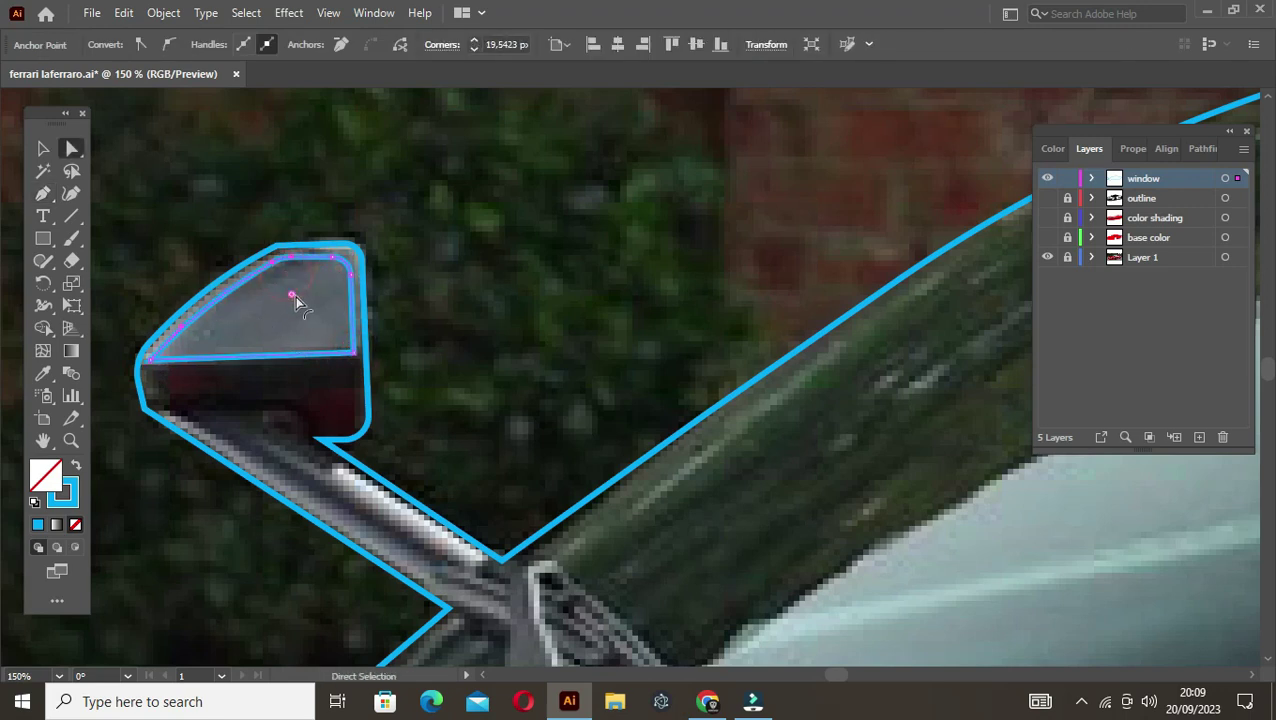
scroll(285, 407, "down", 1)
left_click(293, 441)
Step: Trace the mirror arm with two pen paths, adjusting the stroke weight between them
key("p")
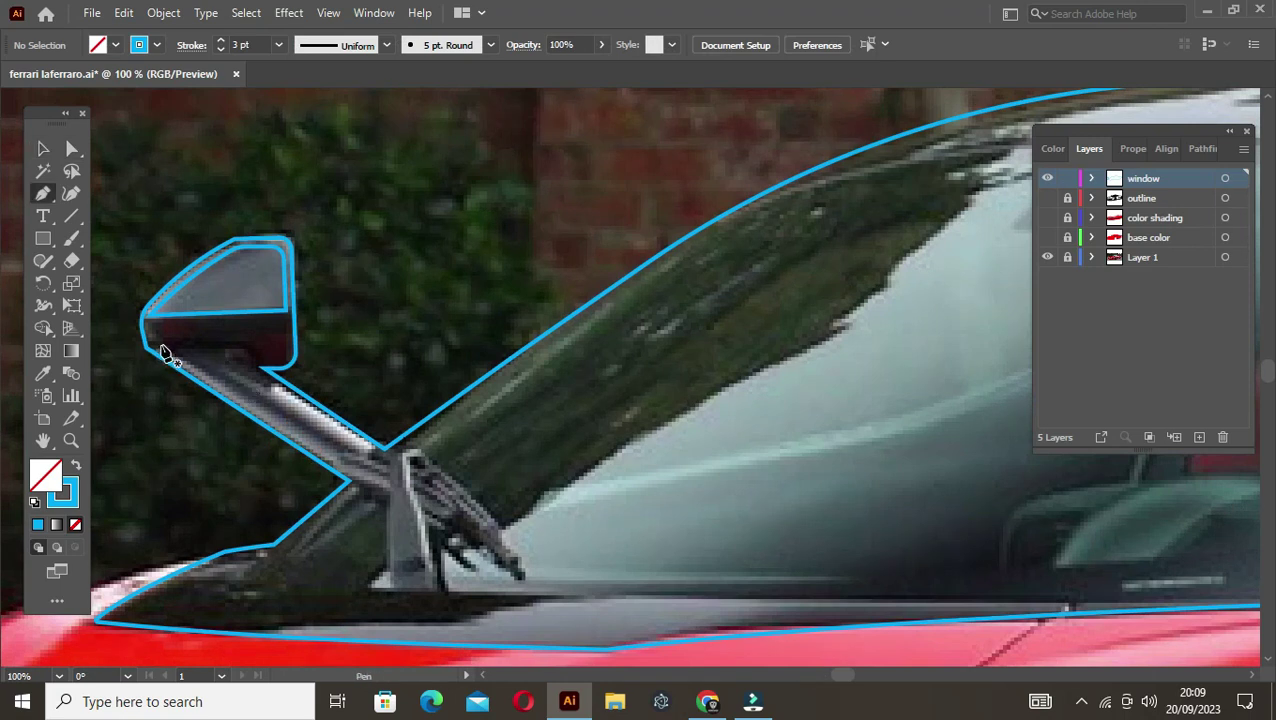
left_click(160, 347)
left_click(358, 465)
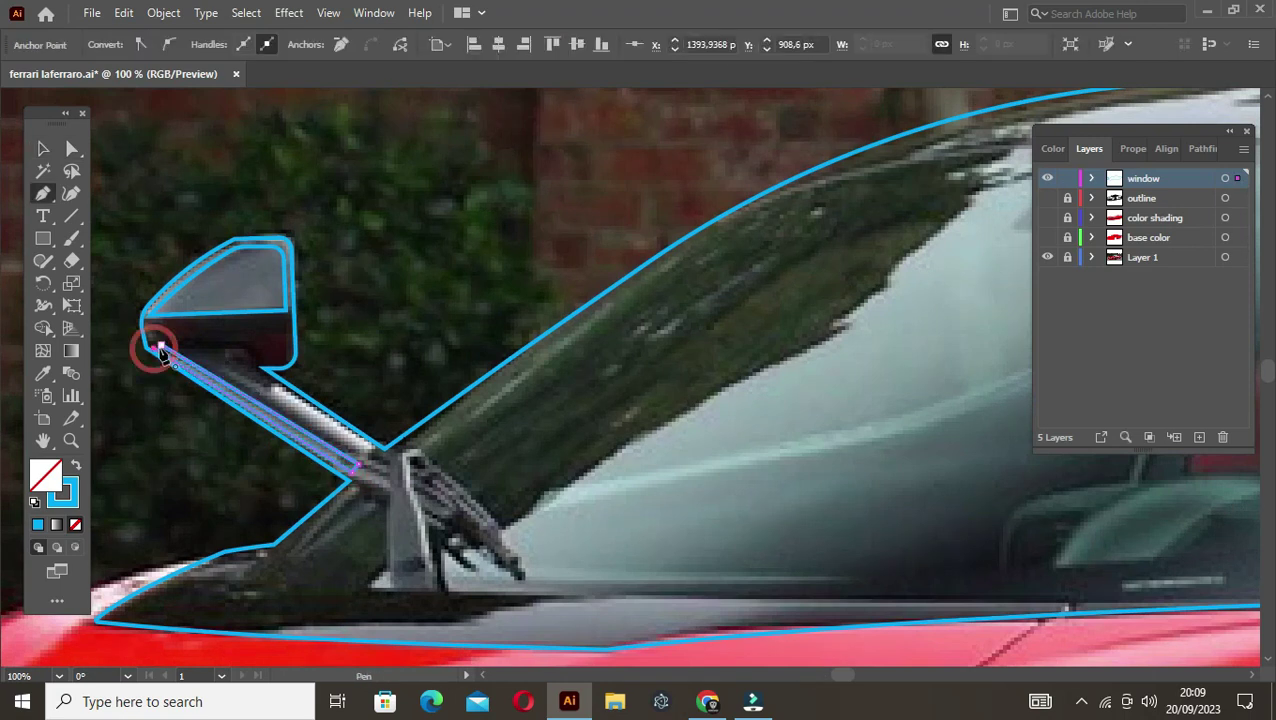
left_click(160, 347)
key("v")
left_click(291, 182)
left_click(222, 47)
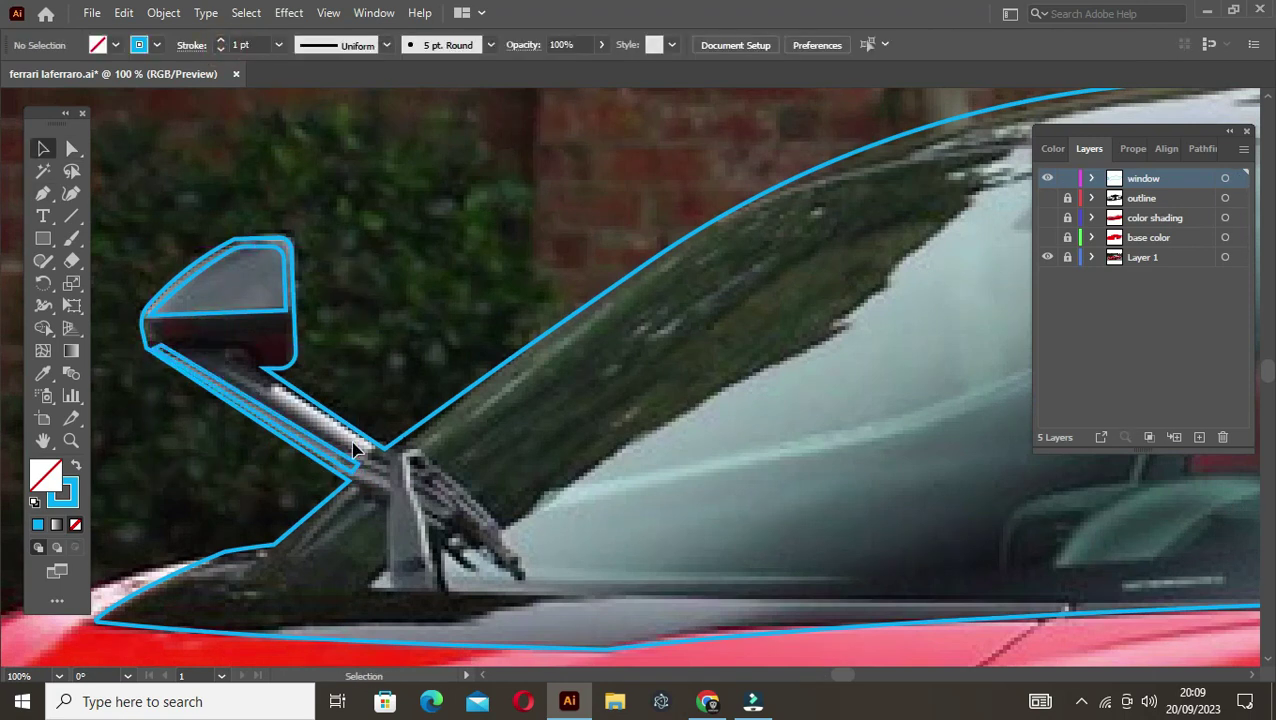
key("p")
left_click(378, 458)
left_click_drag(236, 366, 253, 370)
left_click(378, 455)
key("v")
left_click(409, 365)
Step: Outline the windshield glass as a closed six-point path with a curved top edge
key("ctrl+minus")
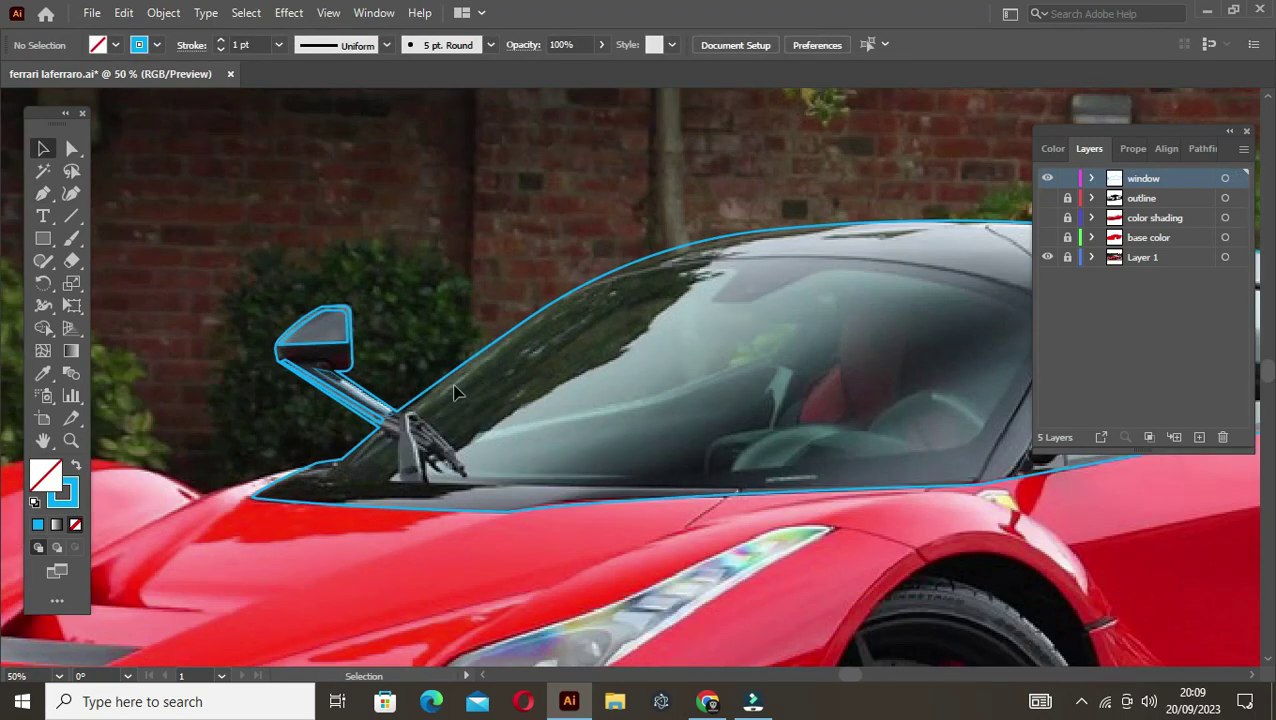
key("ctrl+minus")
key("p")
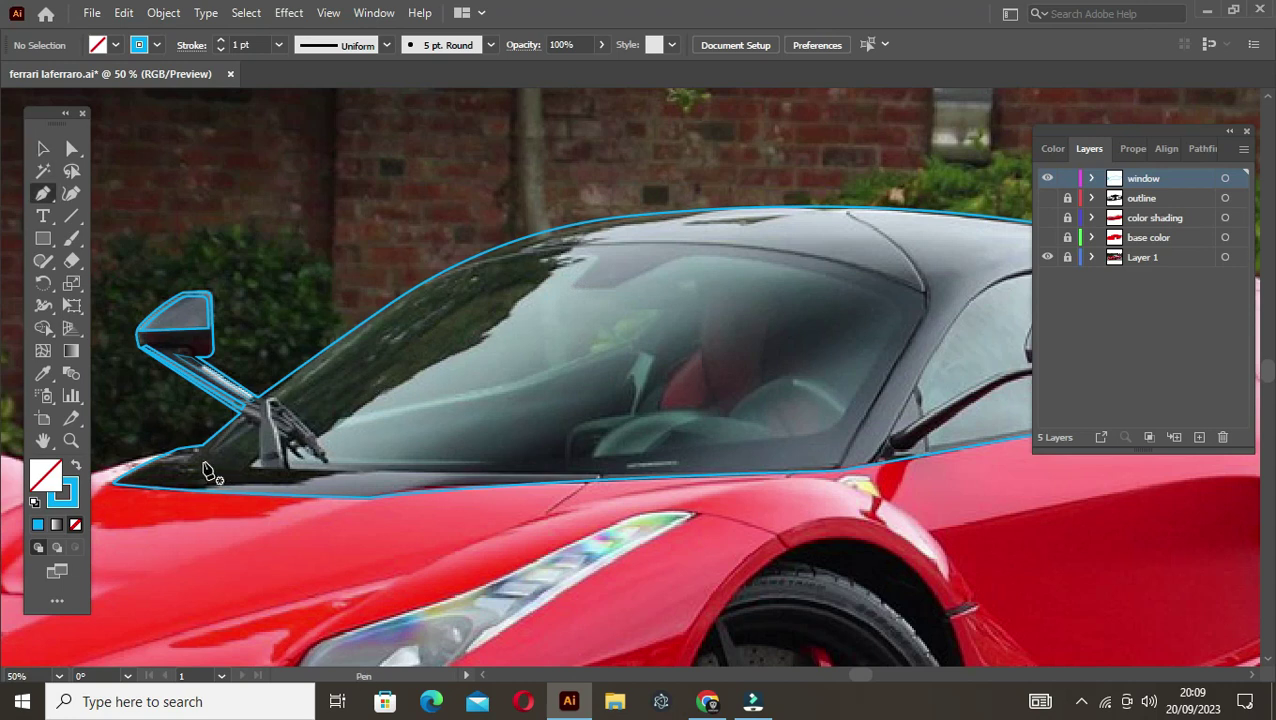
left_click(195, 464)
left_click(432, 282)
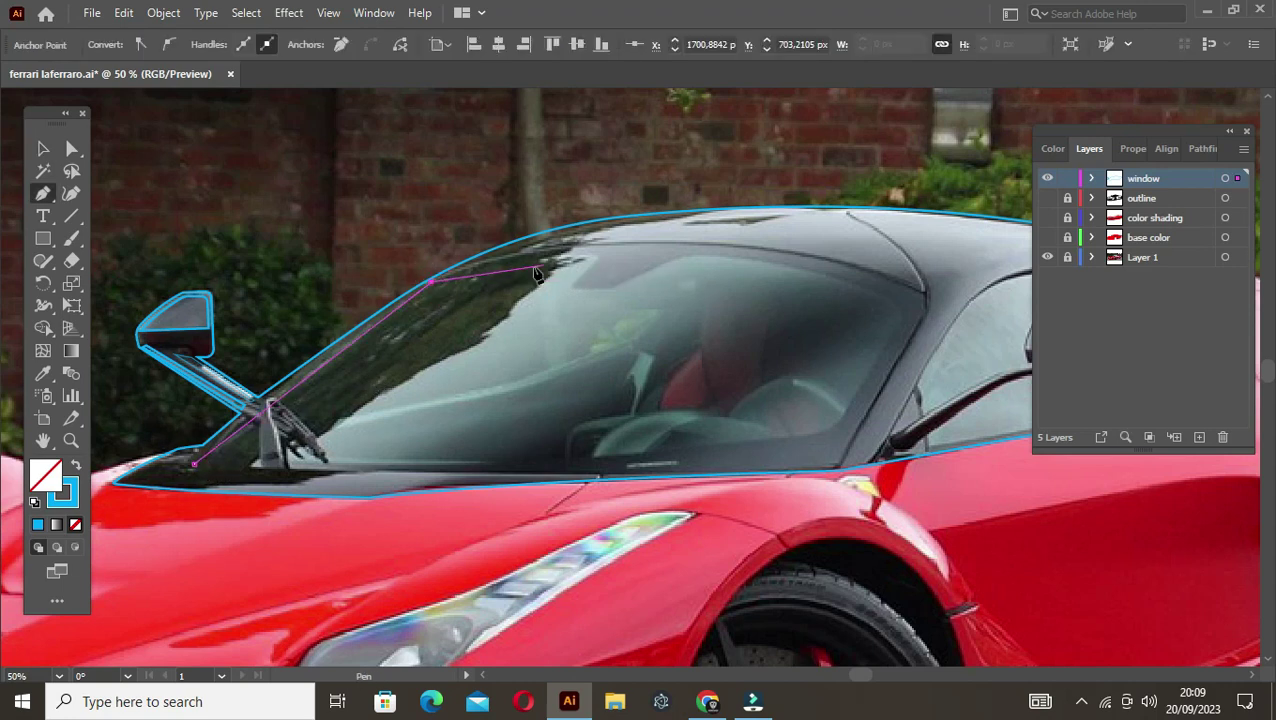
left_click(611, 289)
left_click(684, 255)
left_click(902, 310)
left_click(832, 433)
left_click(195, 464)
left_click(527, 265)
scroll(656, 270, "up", 1)
Step: Round the windshield's bottom-right and top-right corners and nudge the top-edge notch point
key("a")
left_click(580, 253)
key("p")
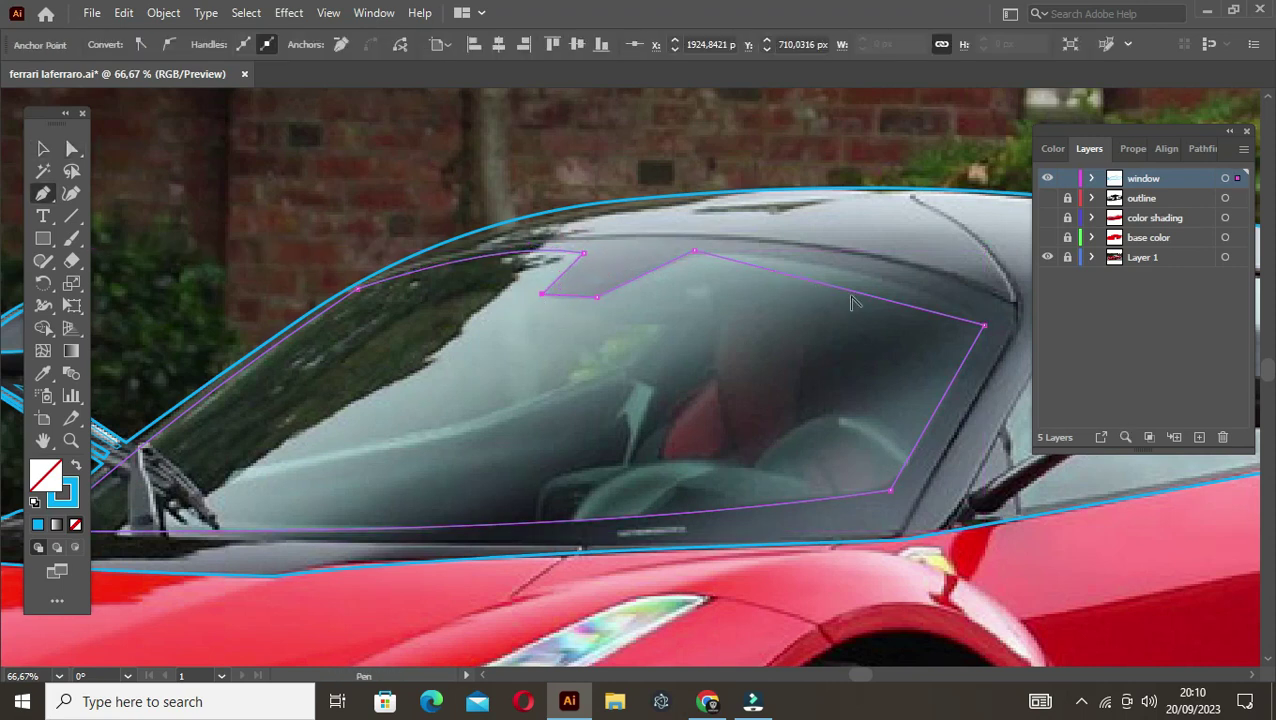
left_click(853, 297)
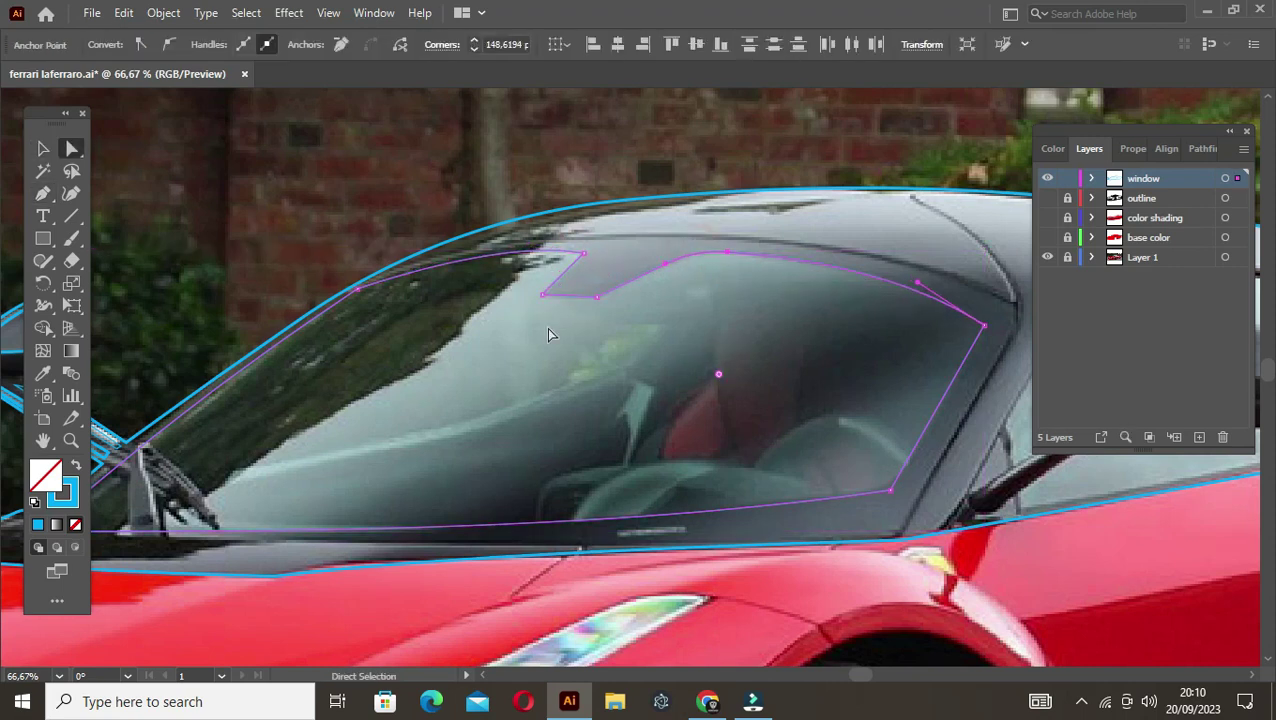
key("a")
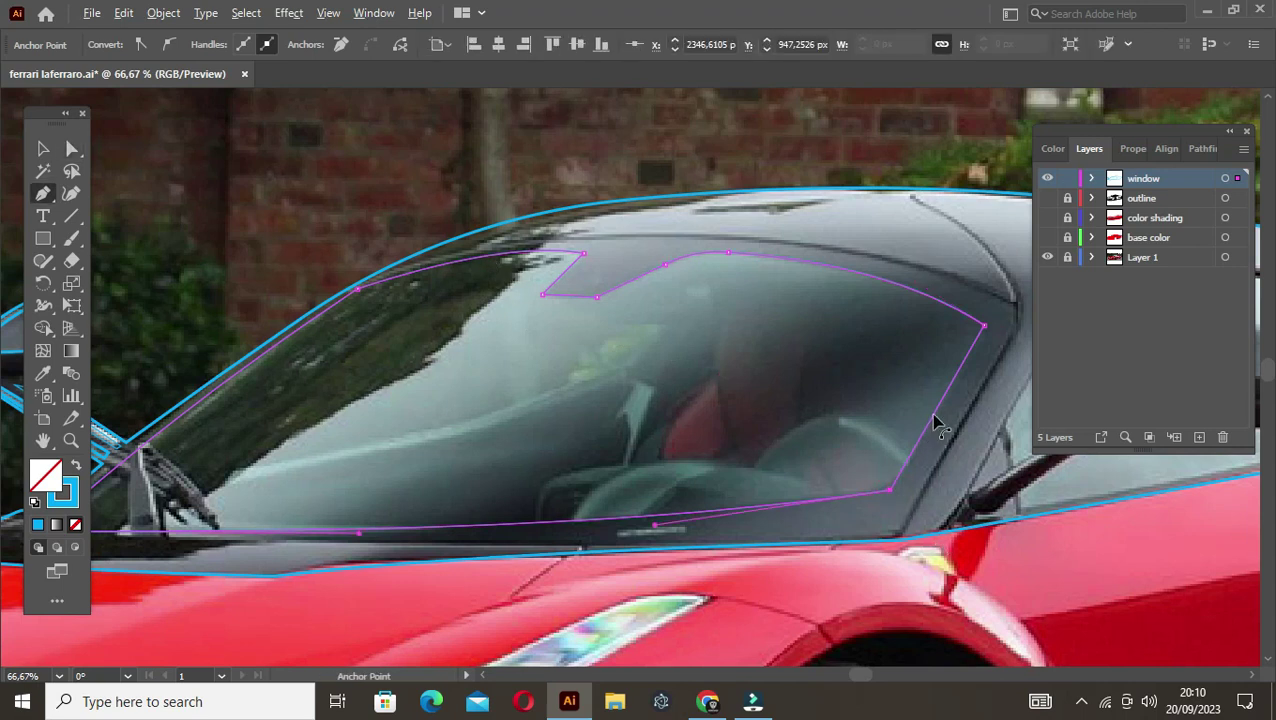
left_click_drag(879, 474, 840, 405)
left_click_drag(984, 330, 963, 333)
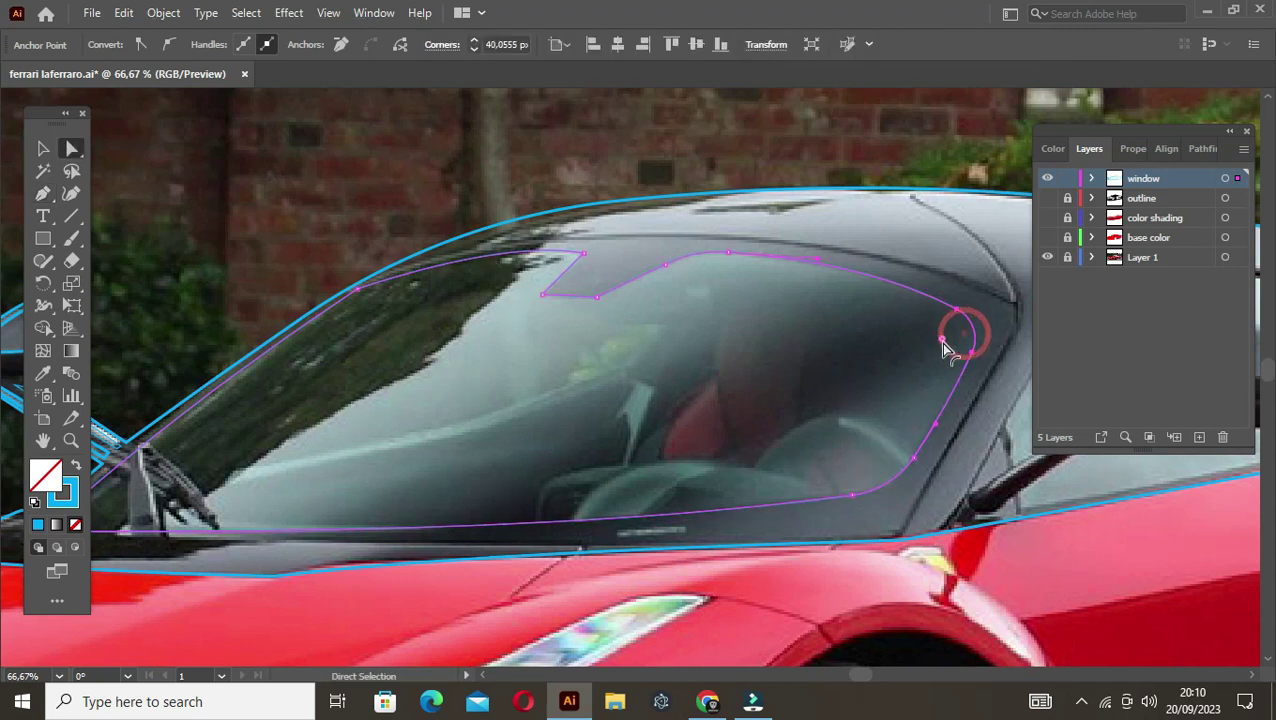
left_click(556, 297)
left_click_drag(556, 297, 550, 295)
left_click(583, 255)
key("v")
left_click(521, 379)
key("ctrl+minus")
key("ctrl+minus")
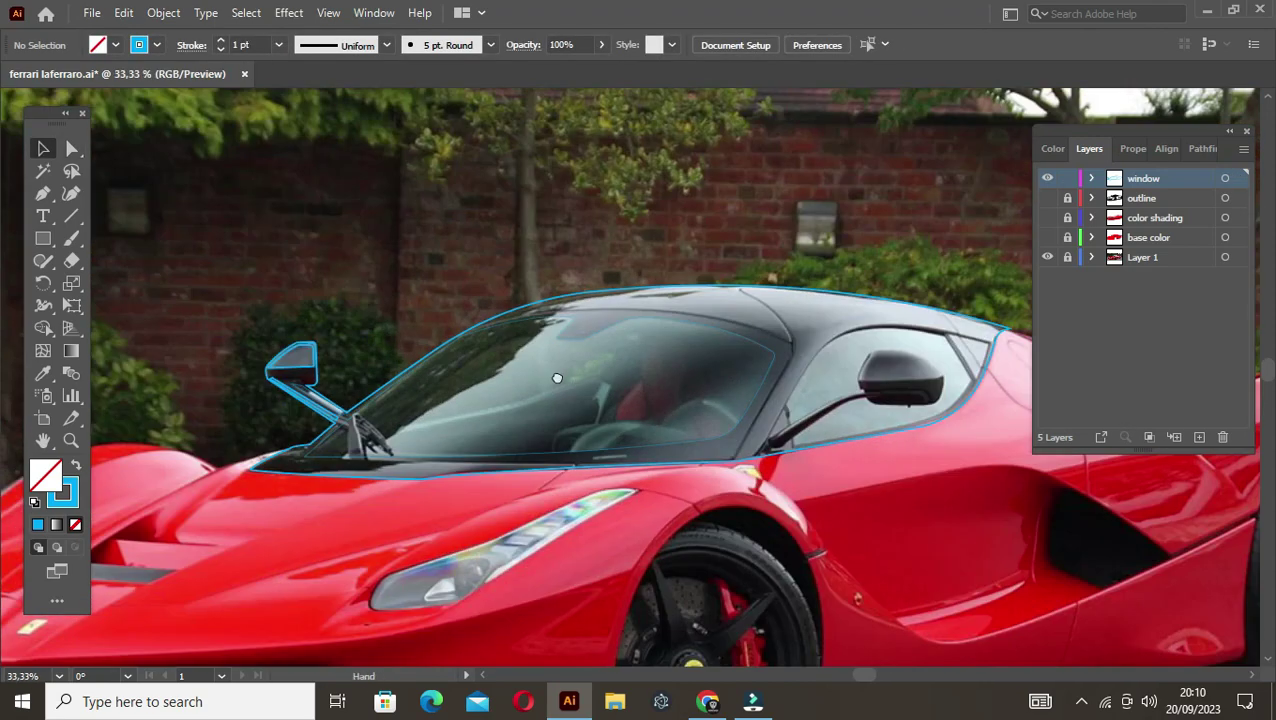
left_click_drag(559, 379, 465, 322)
scroll(524, 294, "up", 1)
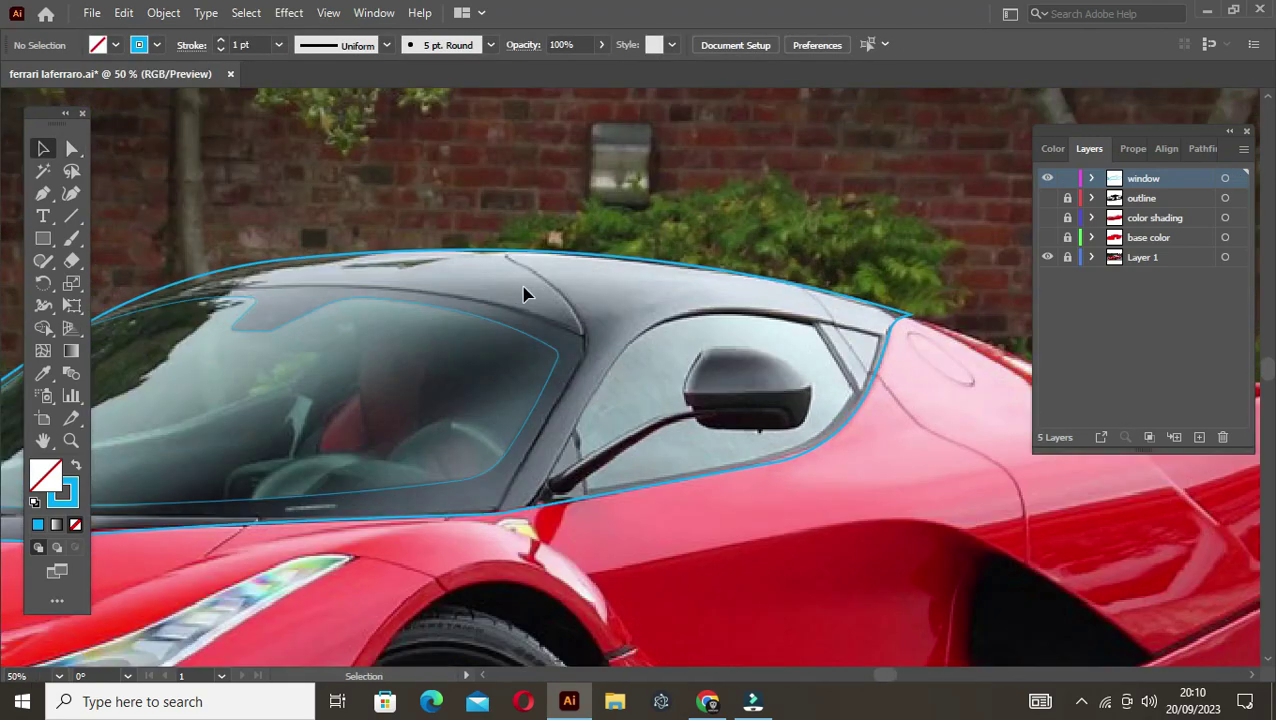
Step: Trace the roof outline from the windshield top past the pillar to the rear corner
left_click(157, 290)
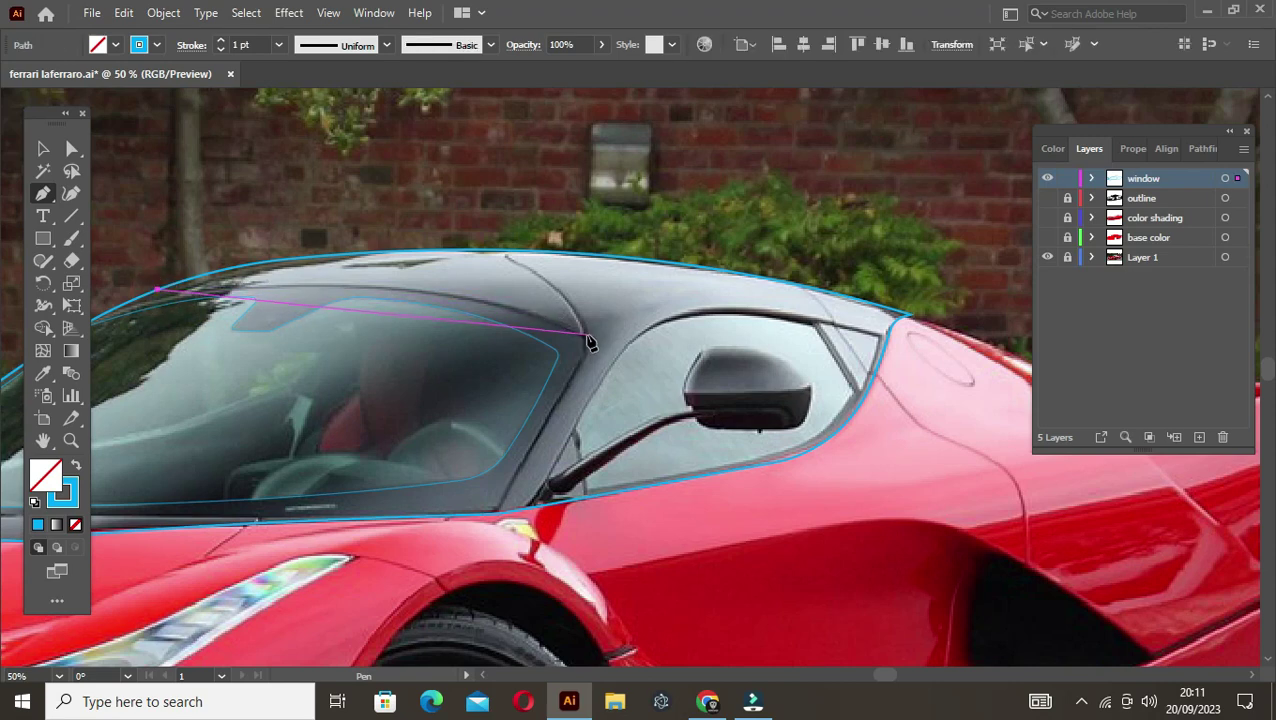
left_click(588, 333)
left_click_drag(588, 333, 614, 320)
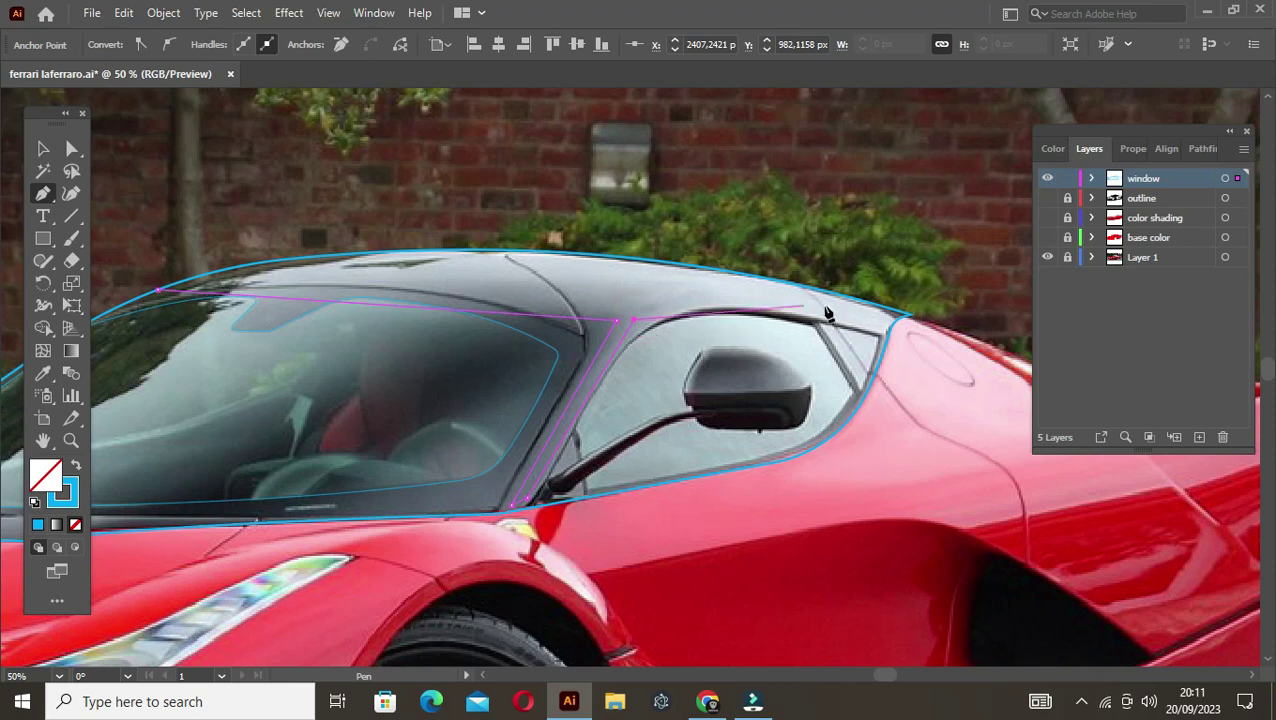
left_click(880, 330)
scroll(880, 334, "up", 2)
left_click(922, 298)
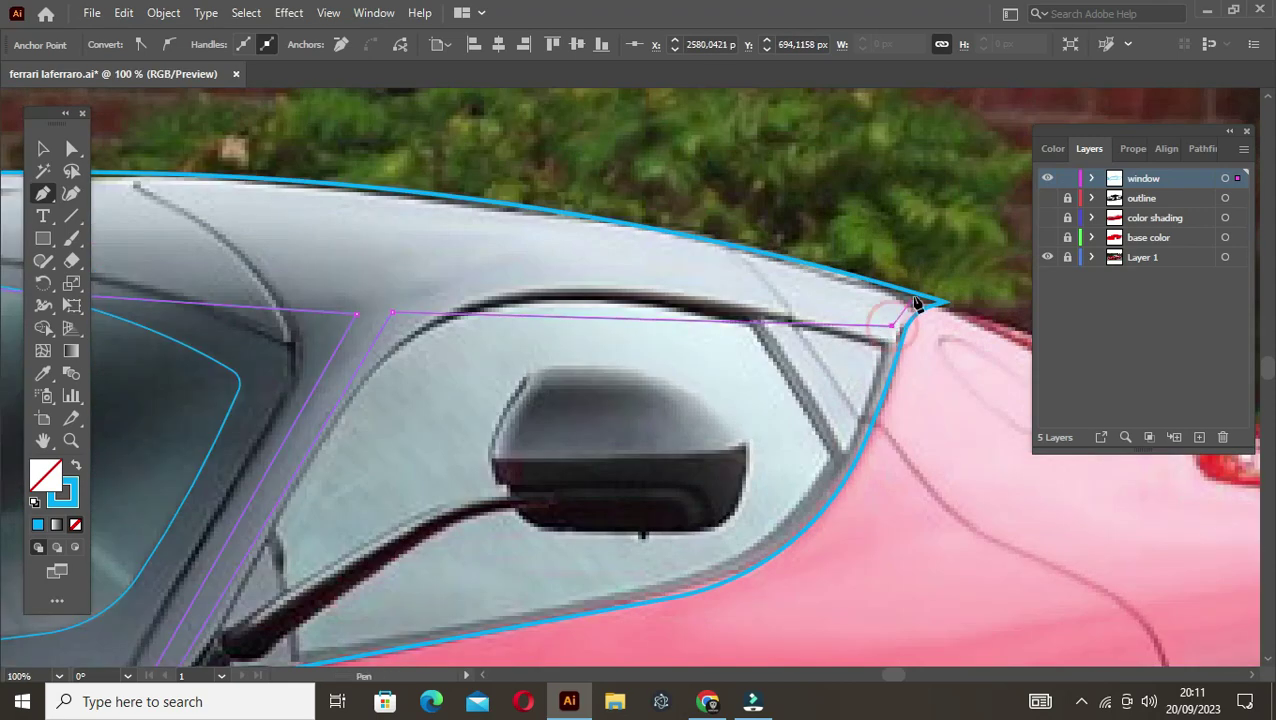
scroll(922, 298, "down", 2)
scroll(658, 344, "left", 3)
scroll(658, 344, "up", 1)
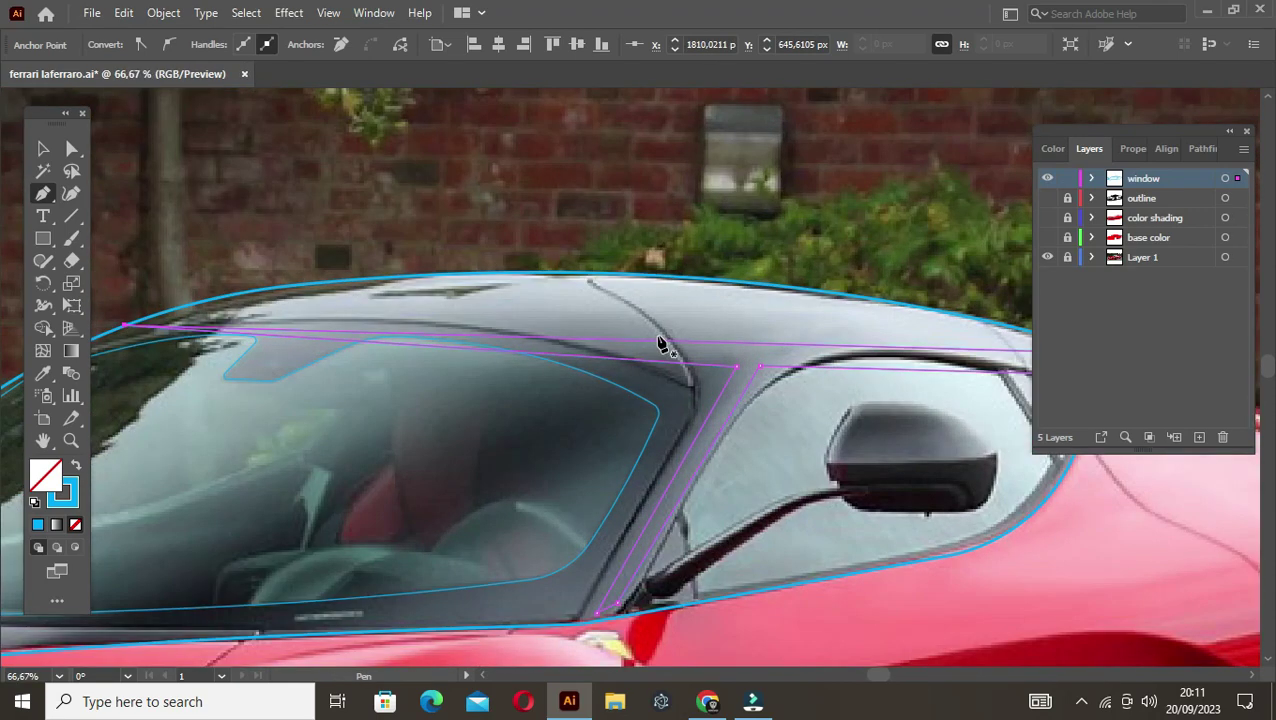
Step: Curve the roof path so it follows the car's roofline
left_click_drag(517, 258, 283, 265)
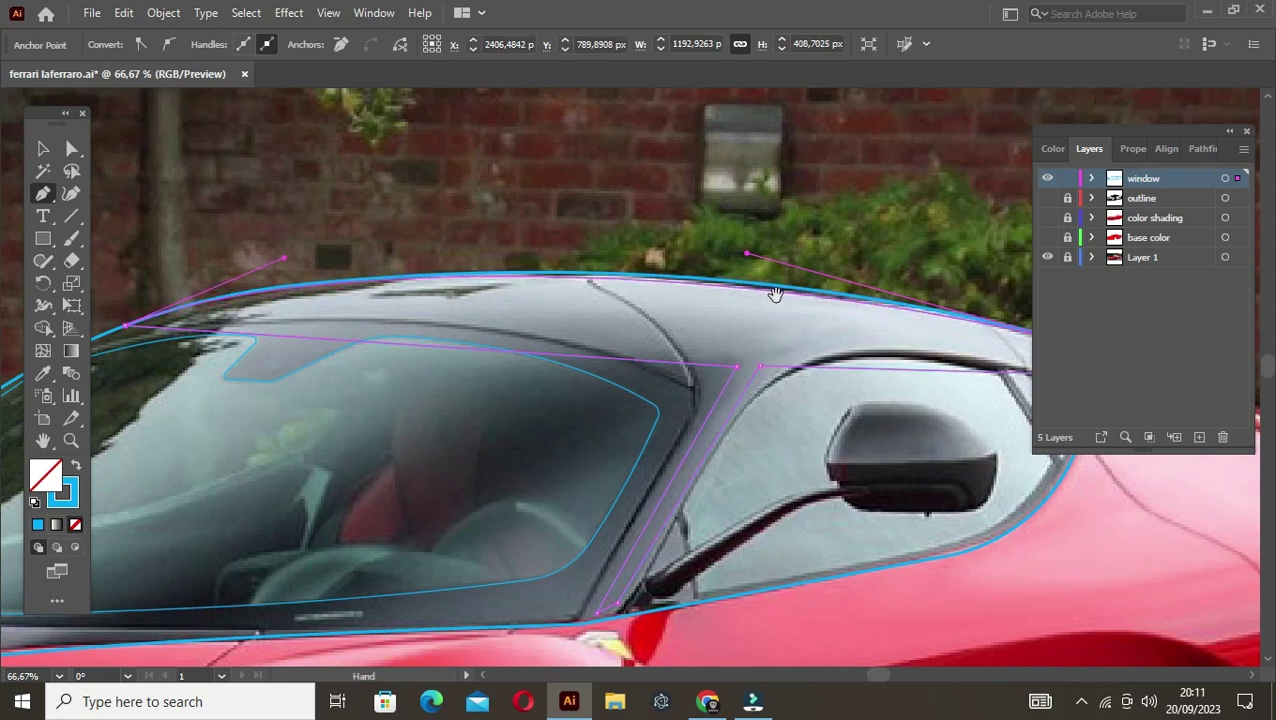
scroll(775, 290, "right", 3)
scroll(233, 390, "left", 3)
left_click_drag(497, 378, 504, 336)
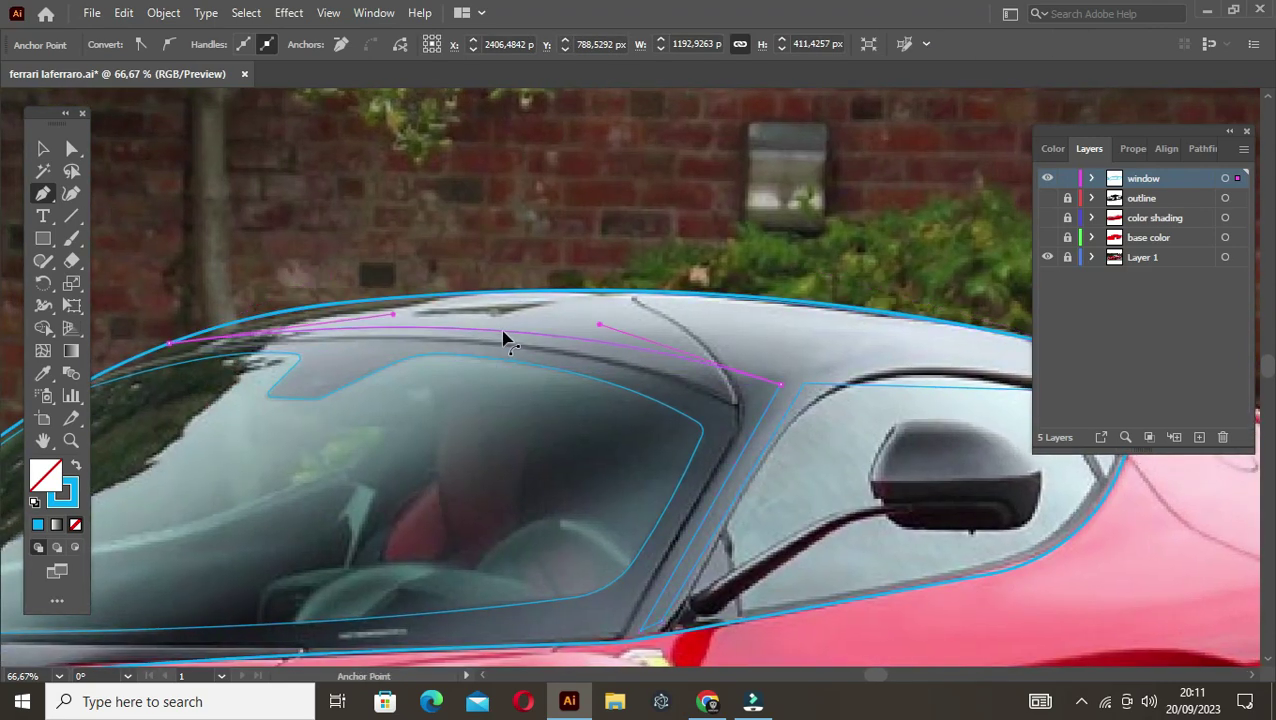
scroll(718, 390, "right", 3)
key("a")
left_click(418, 390)
scroll(732, 379, "up", 3)
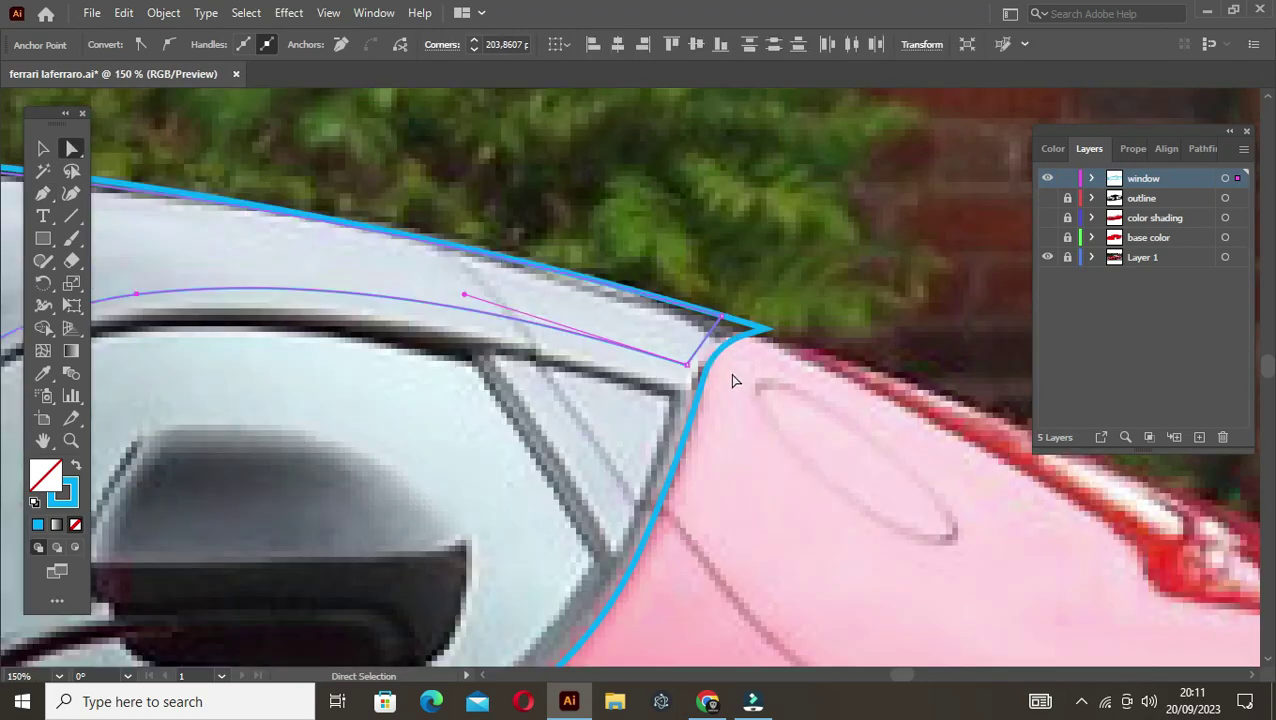
left_click(320, 393)
scroll(506, 385, "down", 4)
scroll(566, 371, "down", 1)
scroll(566, 371, "right", 1)
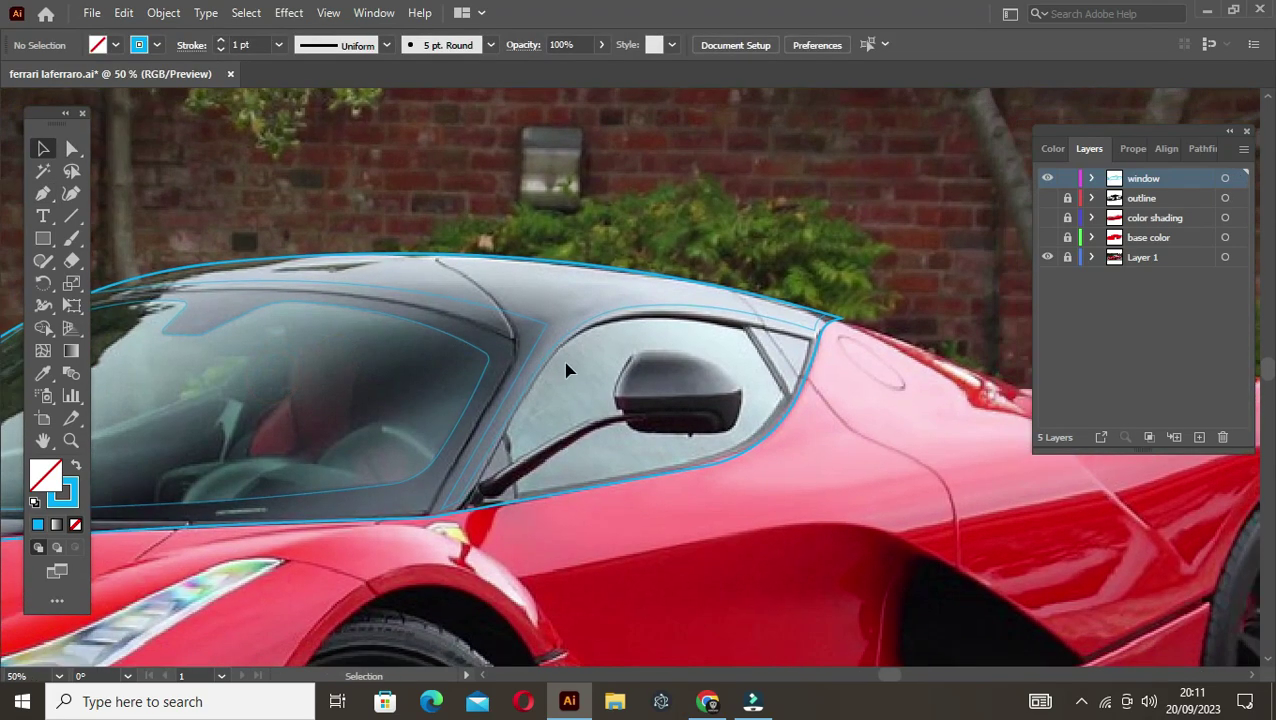
scroll(620, 380, "up", 2)
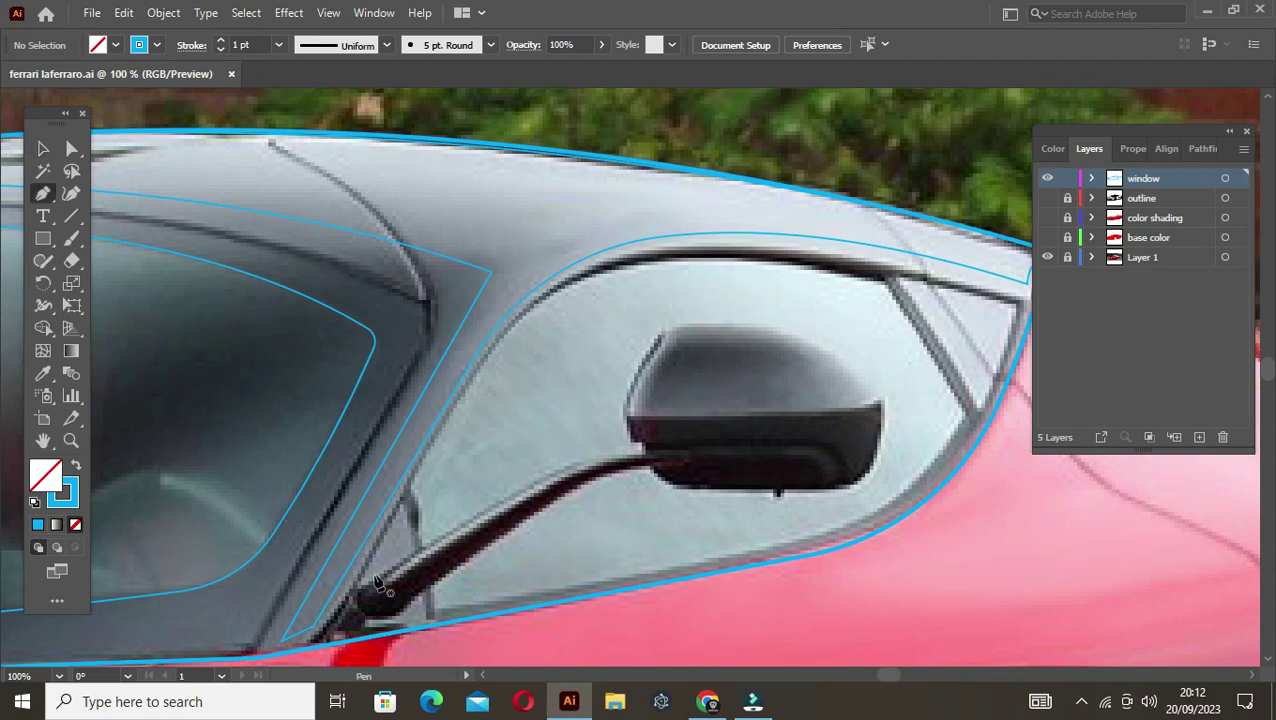
Step: Draw a small triangle at the mirror base and a small shape under the mirror arm
left_click(358, 583)
left_click(403, 505)
left_click(412, 548)
left_click(360, 585)
left_click(418, 600)
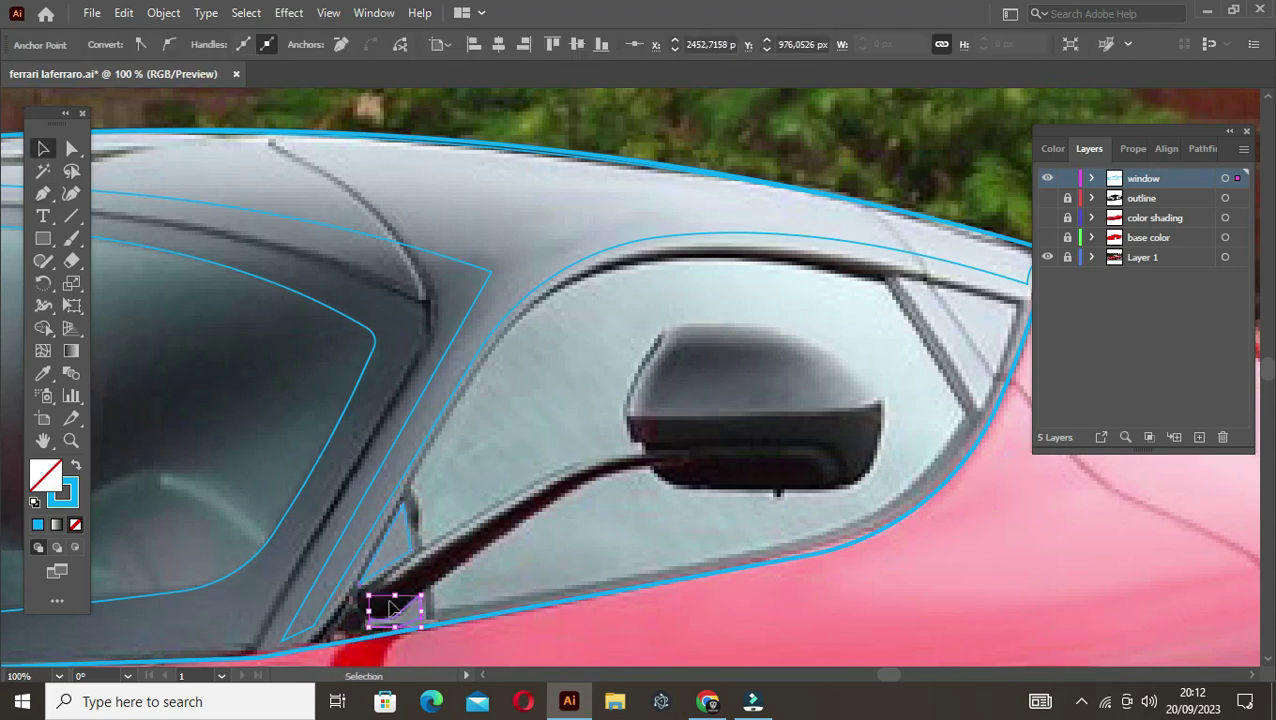
left_click(418, 600)
Step: Begin tracing the side window glass with corner points behind the mirror arm
left_click(410, 505)
left_click(477, 370)
left_click_drag(663, 300, 483, 364)
left_click(705, 355)
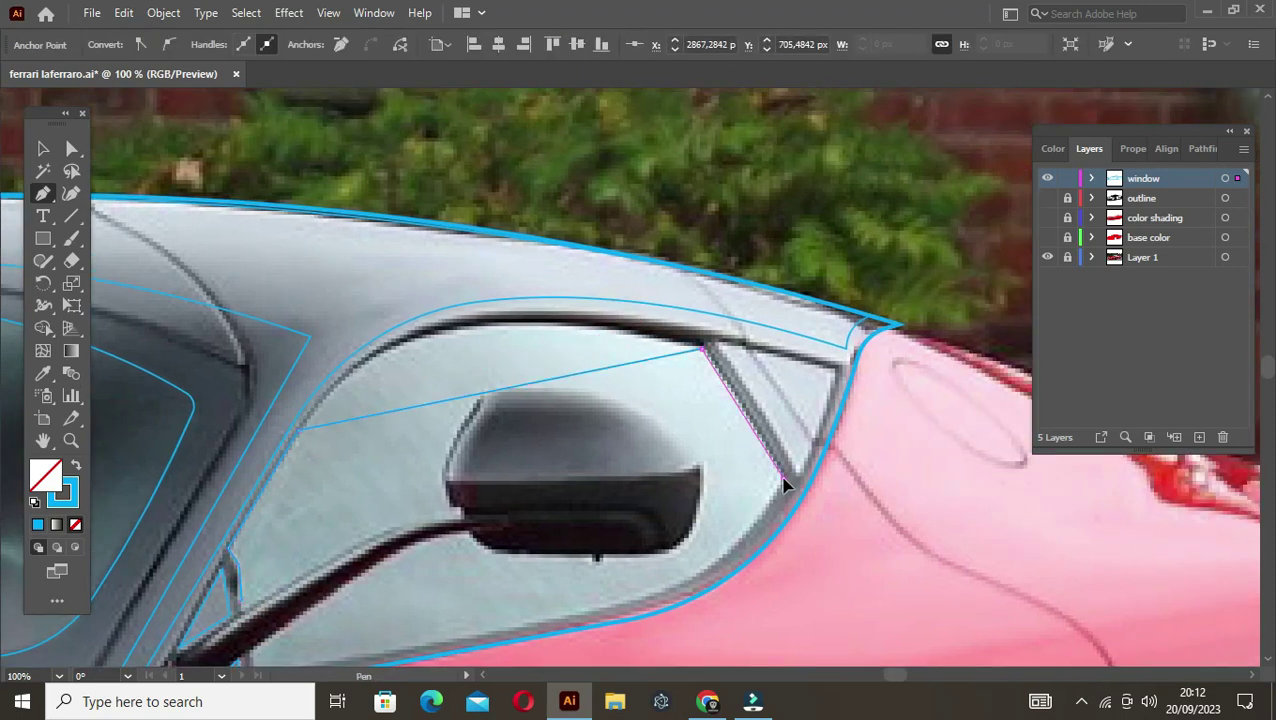
left_click_drag(705, 355, 735, 279)
left_click(810, 403)
left_click(660, 523)
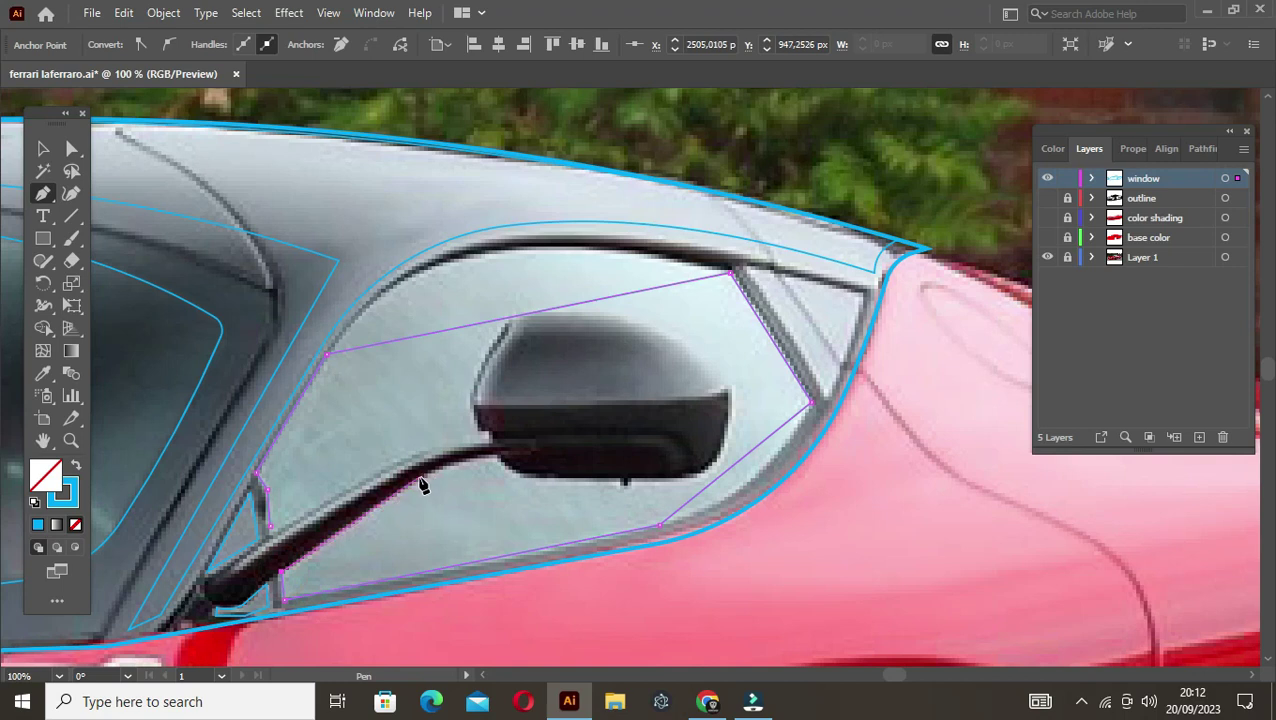
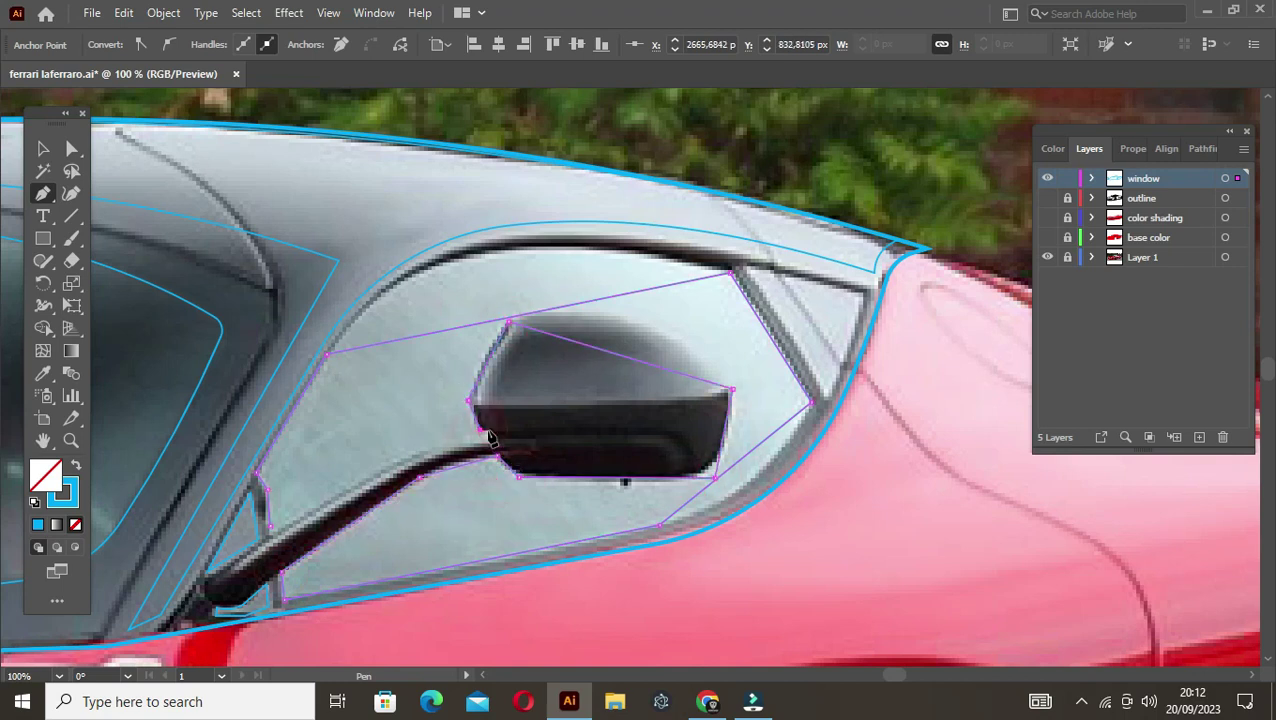
Step: Close the side-window outline and curve it along the mirror arm, undoing a stray added anchor
left_click(270, 533)
left_click(270, 530, "ctrl")
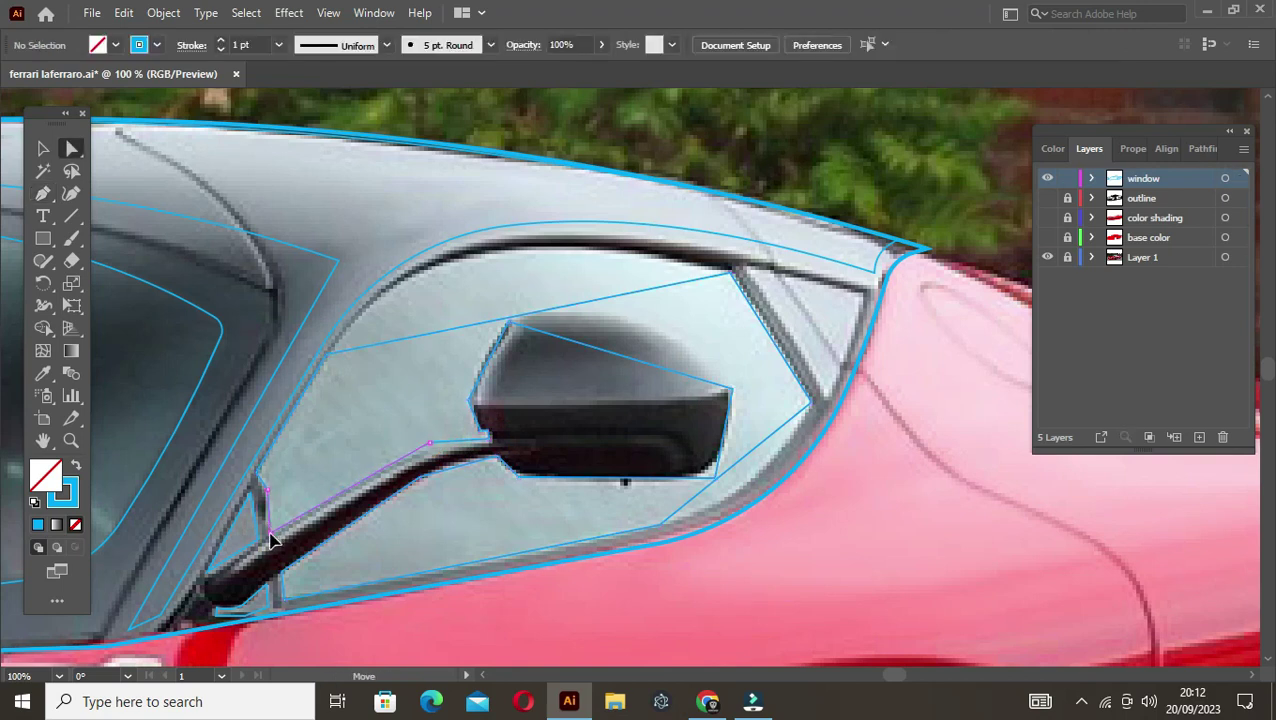
left_click_drag(583, 319, 493, 265)
key("p")
left_click(745, 458)
key("ctrl+z")
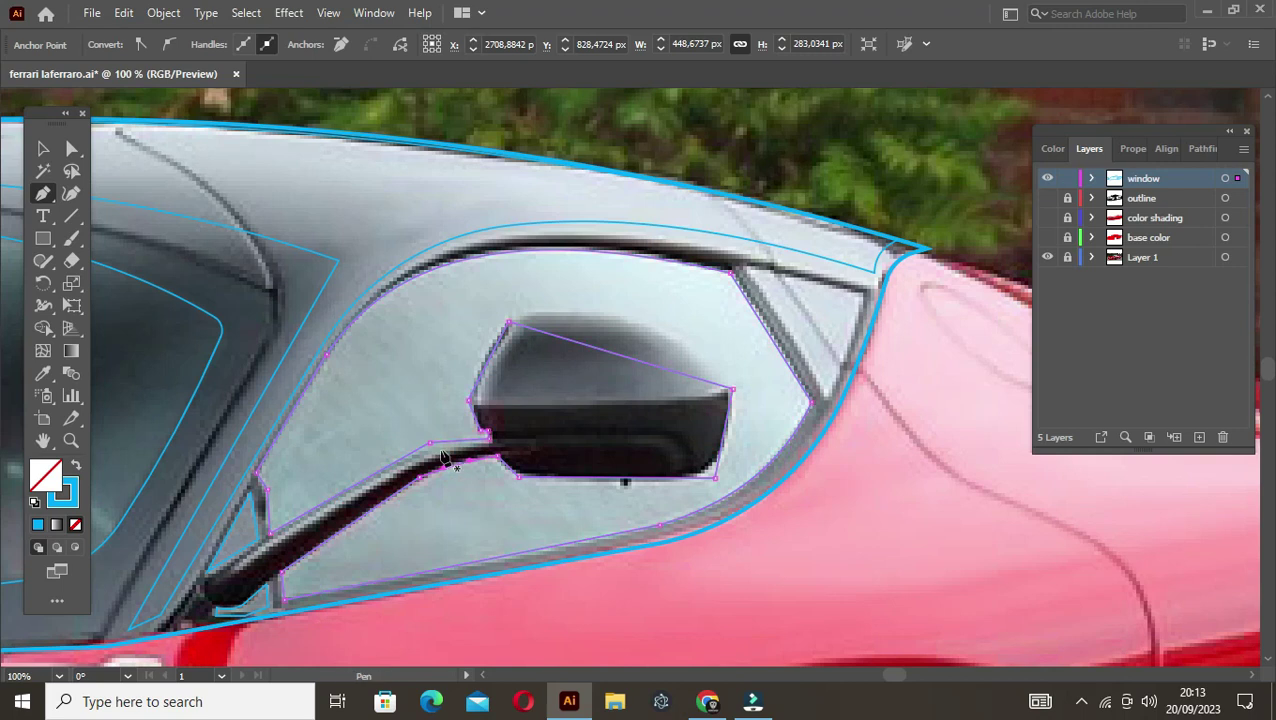
Step: Bend the window outline over the mirror's top, left edge and rounded bottom corners
key("a")
left_click(443, 457)
left_click_drag(618, 366, 649, 330)
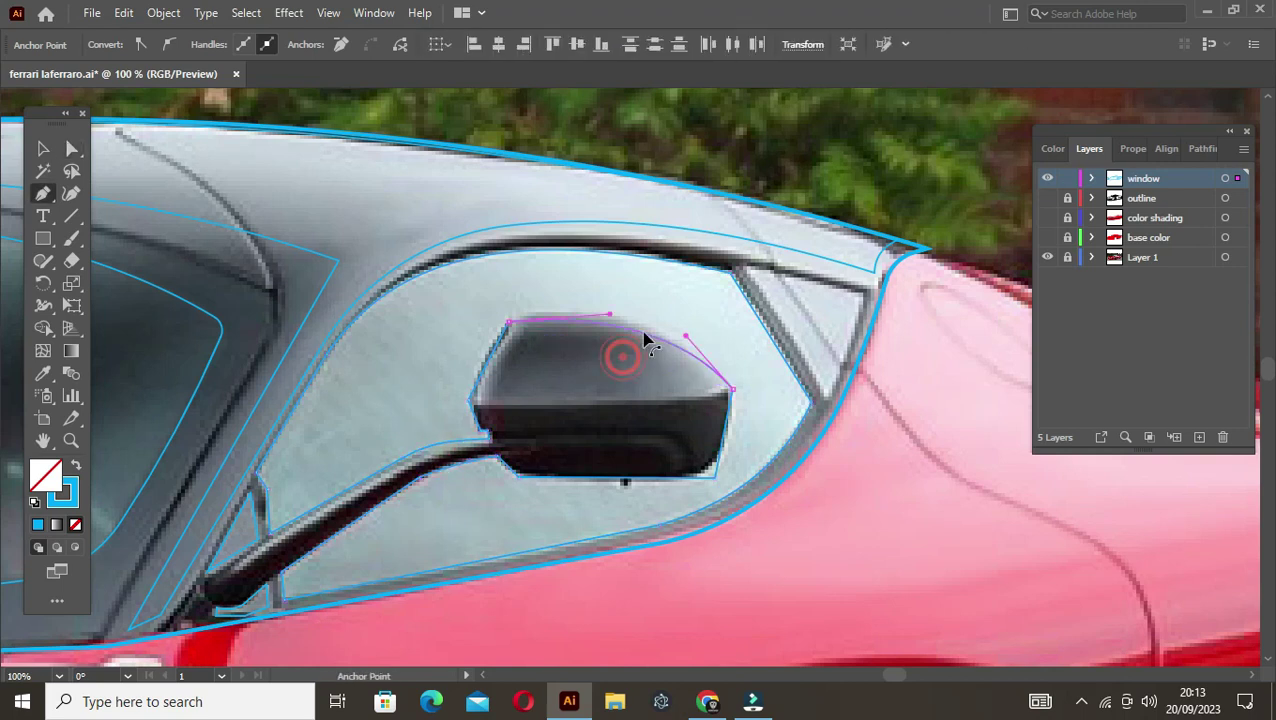
left_click_drag(490, 365, 468, 410)
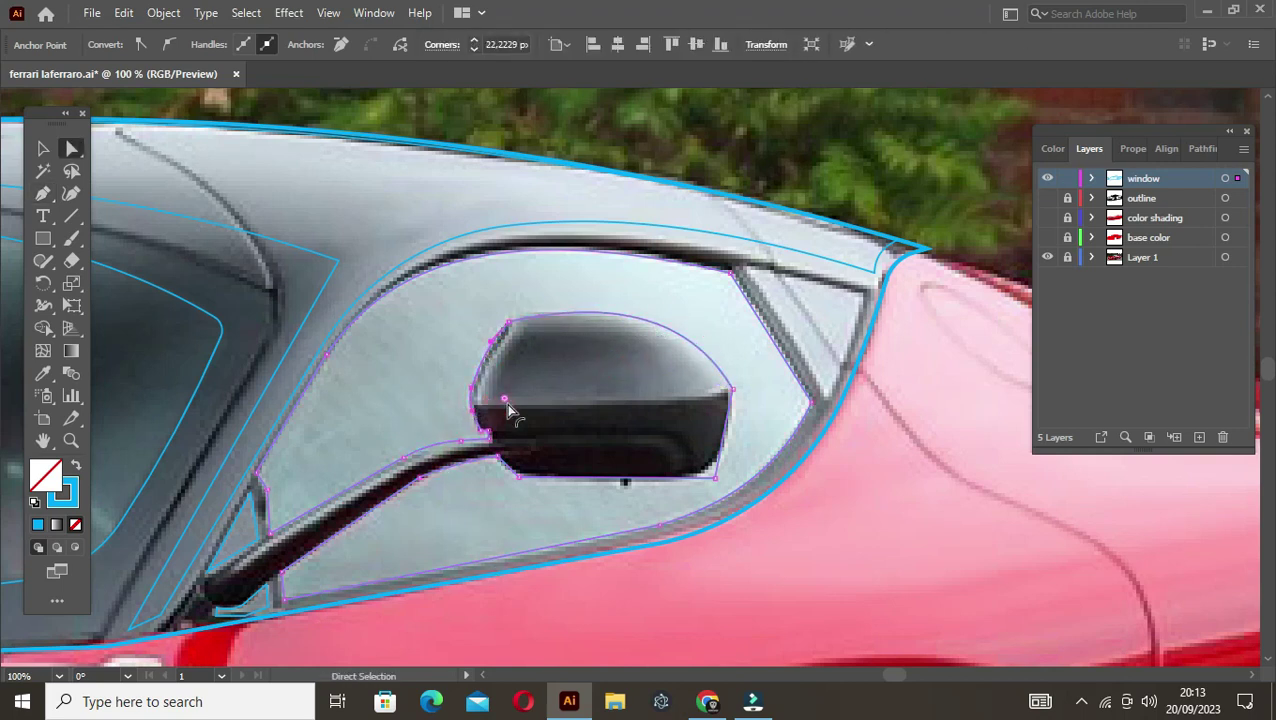
left_click(622, 478)
left_click(710, 478)
left_click(733, 390)
key("v")
left_click(745, 403)
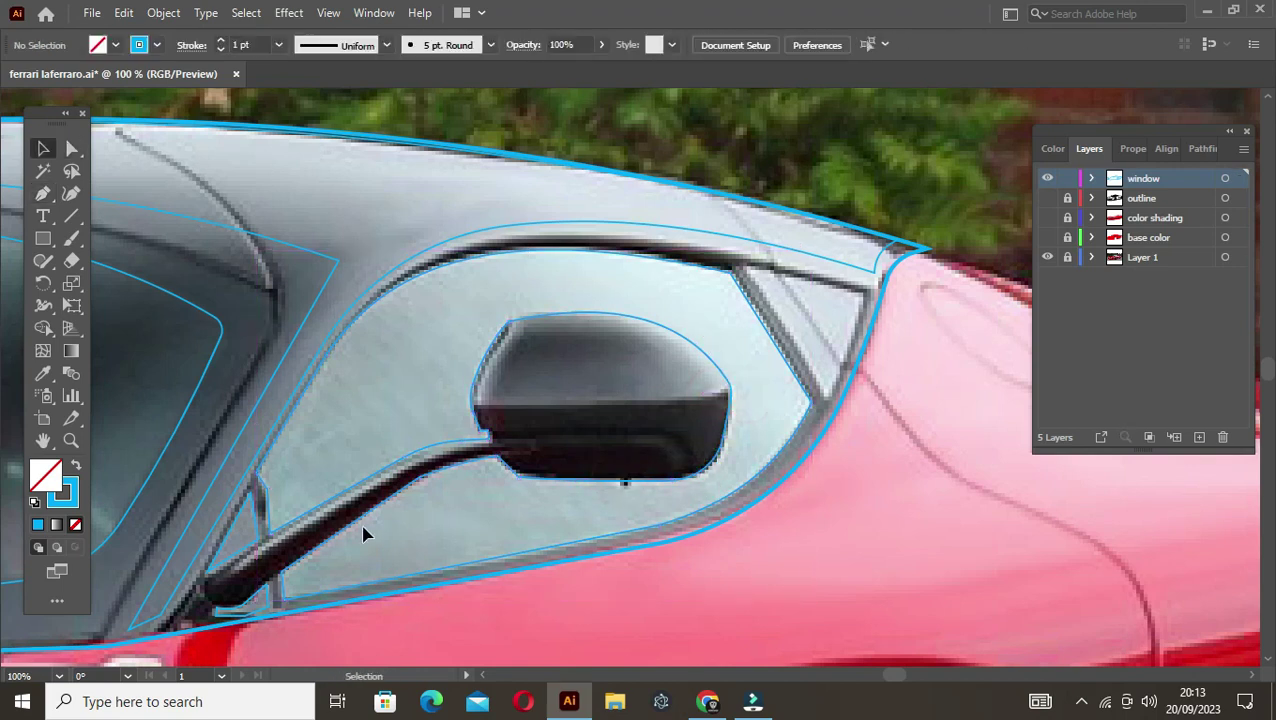
Step: Trace the mirror arm as a closed shape
key("p")
left_click(230, 582)
scroll(280, 543, "up", 1)
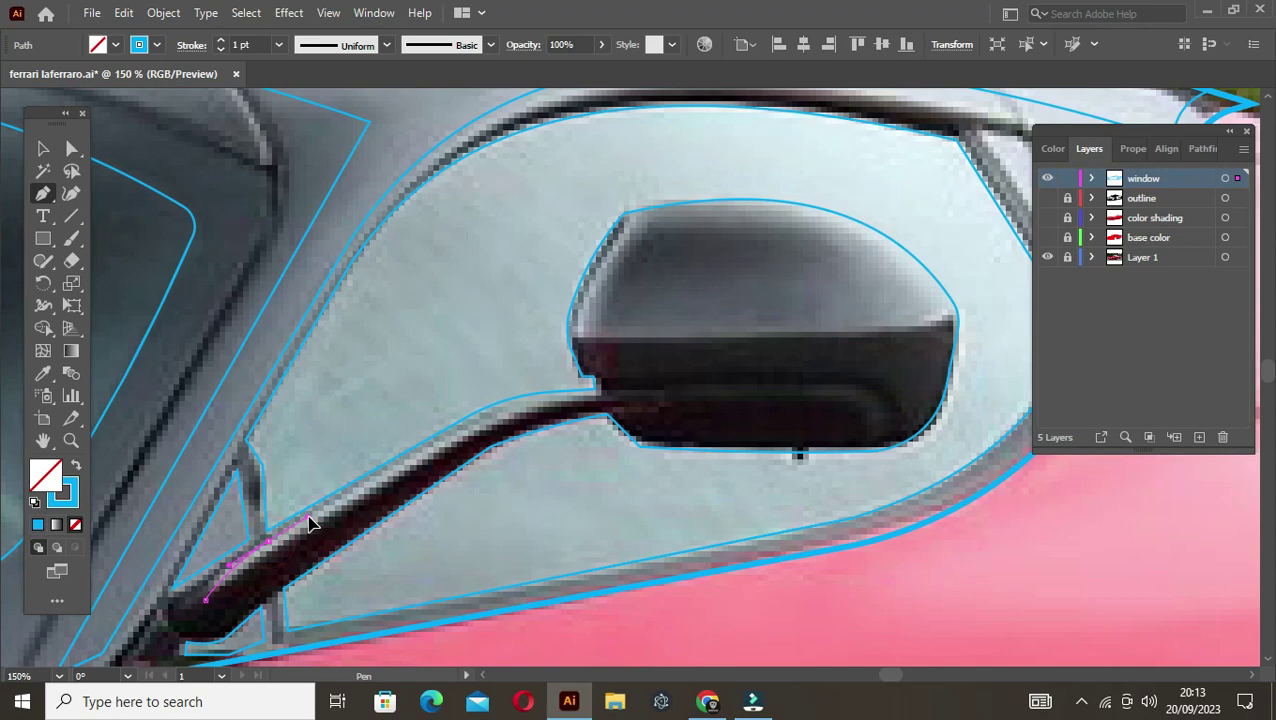
left_click(474, 427)
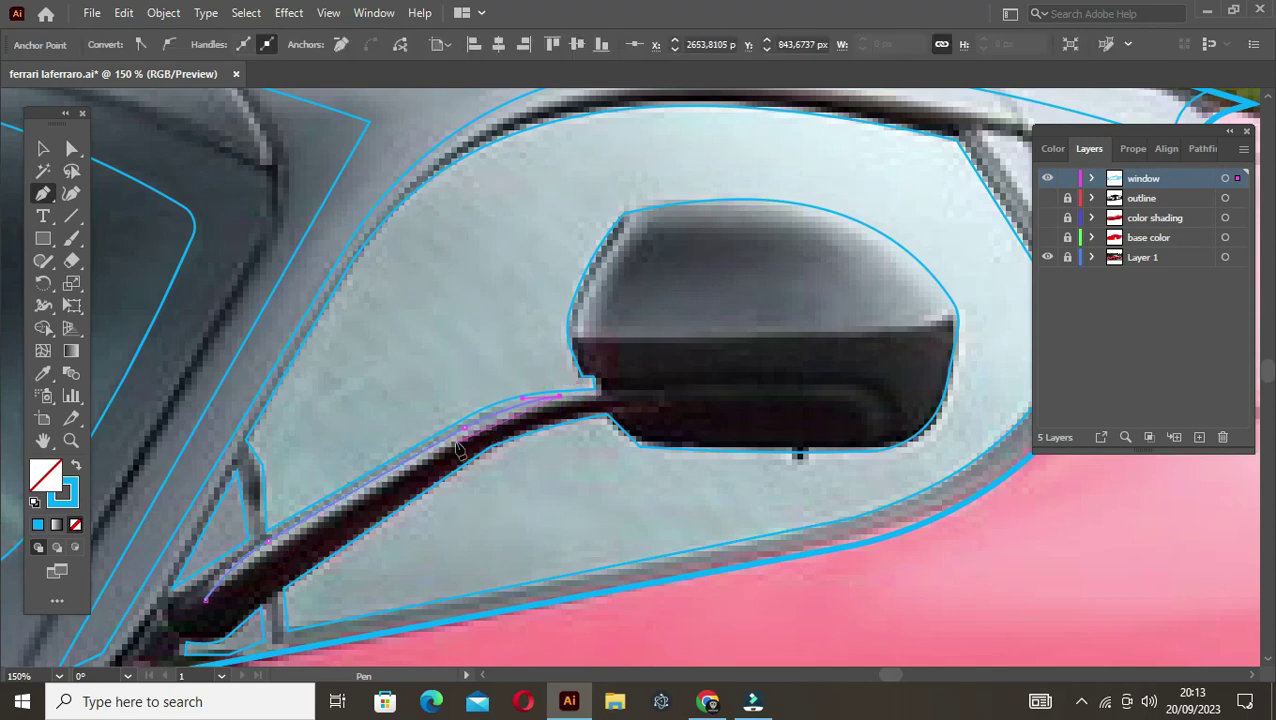
left_click(208, 598)
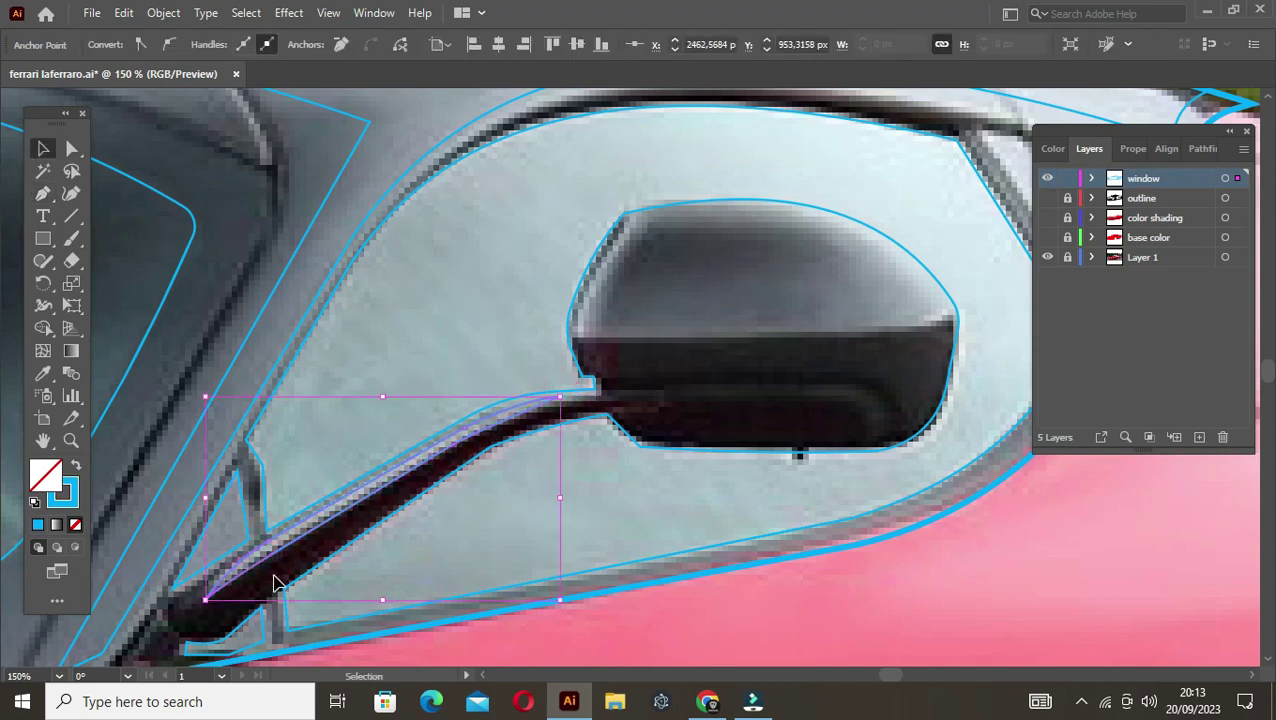
scroll(555, 390, "down", 1)
scroll(555, 400, "up", 1)
Step: Draw a closed reflection shape over the mirror head's upper part
left_click(337, 441)
left_click(362, 441)
left_click(411, 337)
left_click(643, 406)
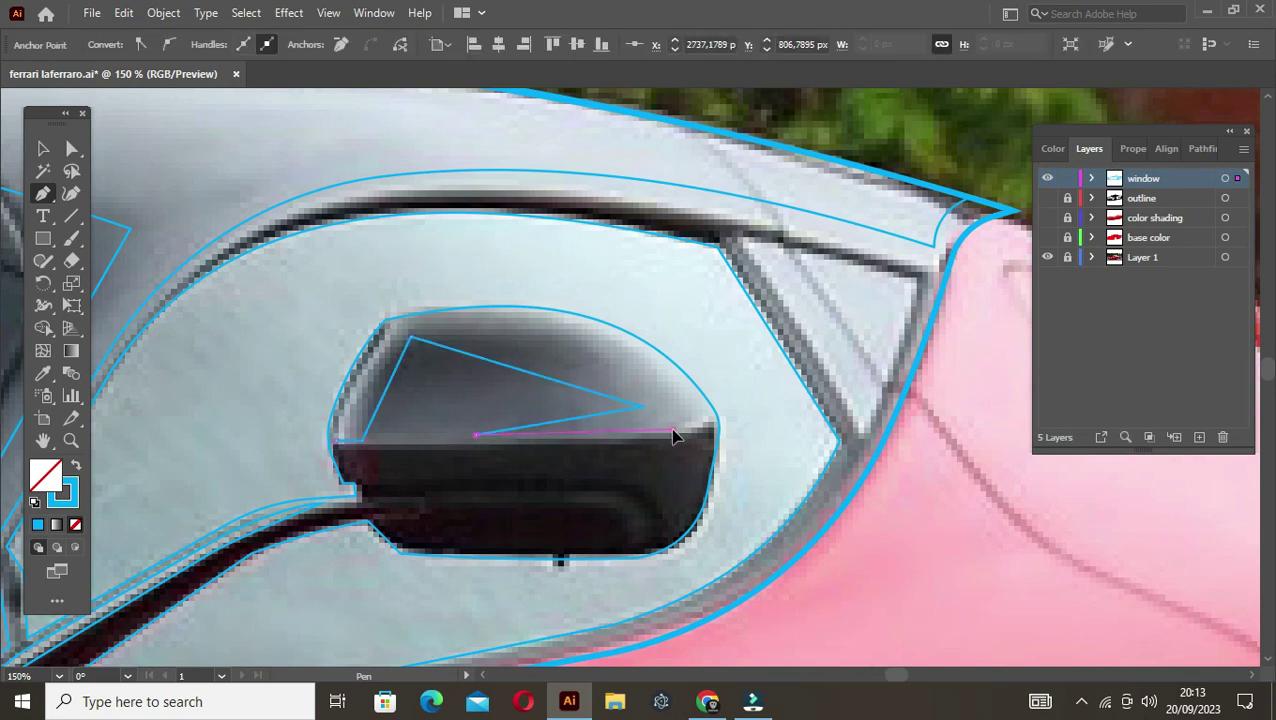
left_click(390, 328)
left_click(337, 441)
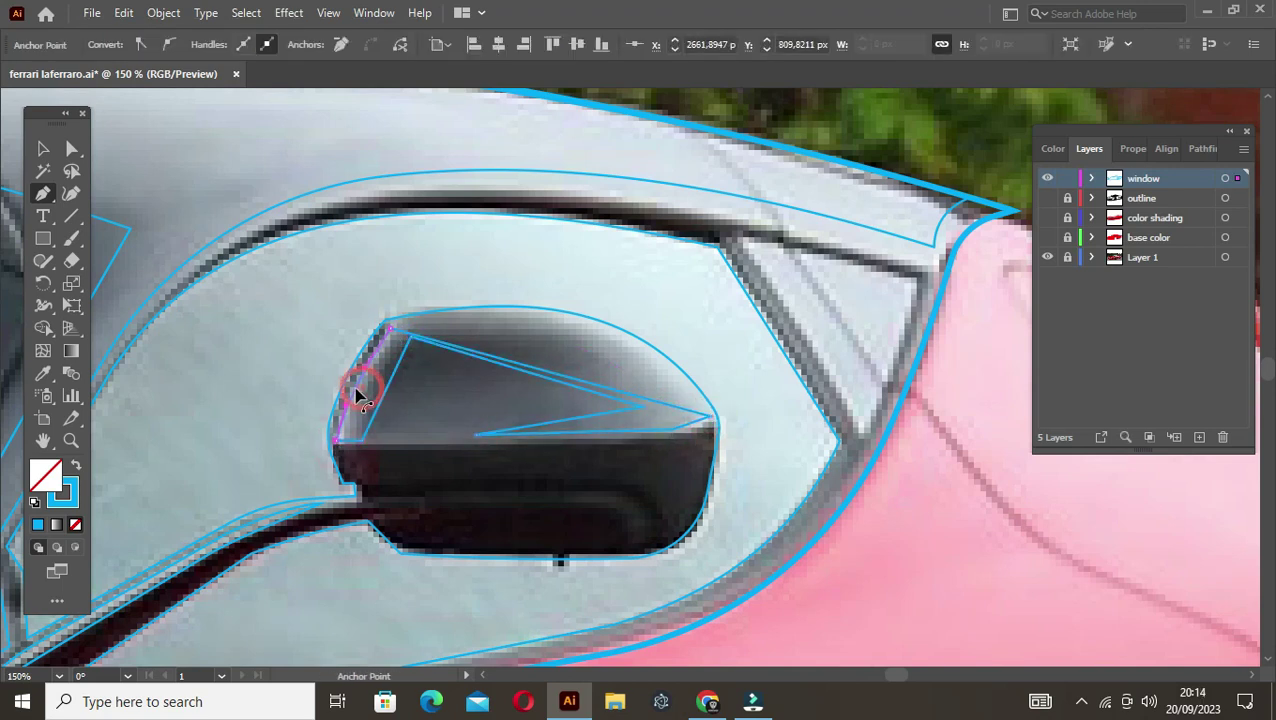
Step: Curve the reflection's top and inner edges to follow the mirror's shape
left_click_drag(564, 378, 645, 330)
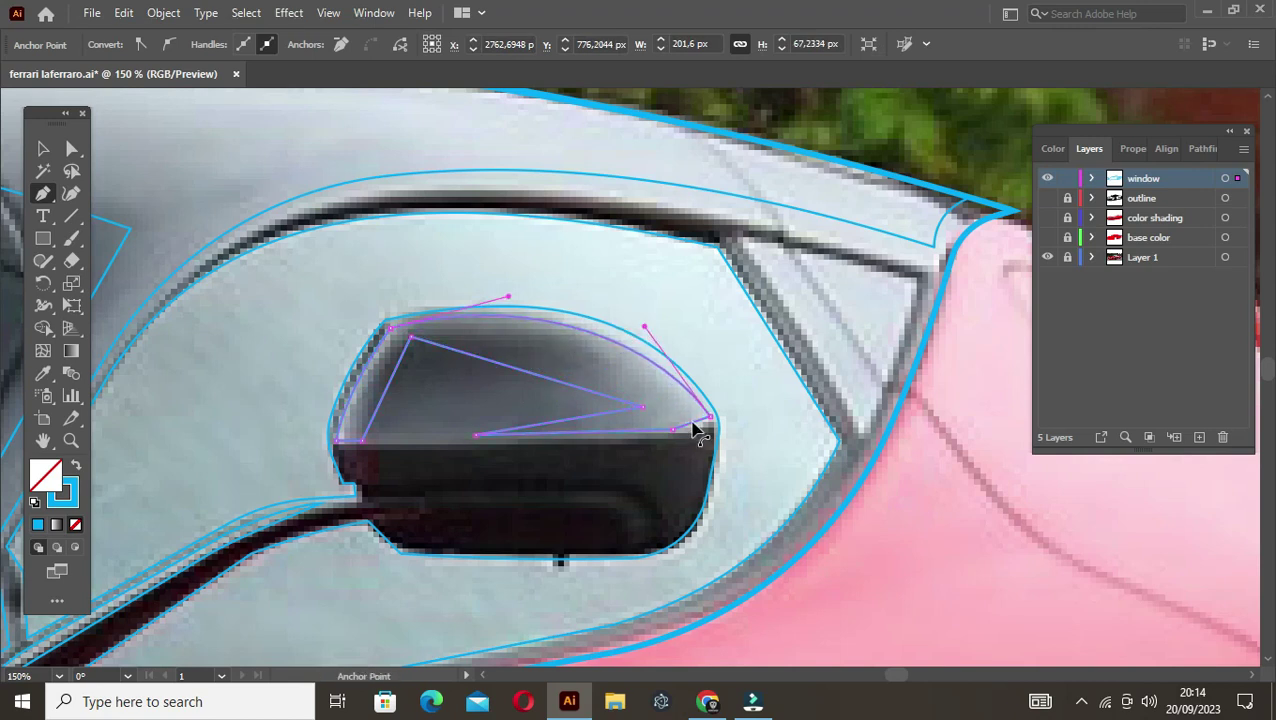
left_click_drag(516, 376, 590, 355)
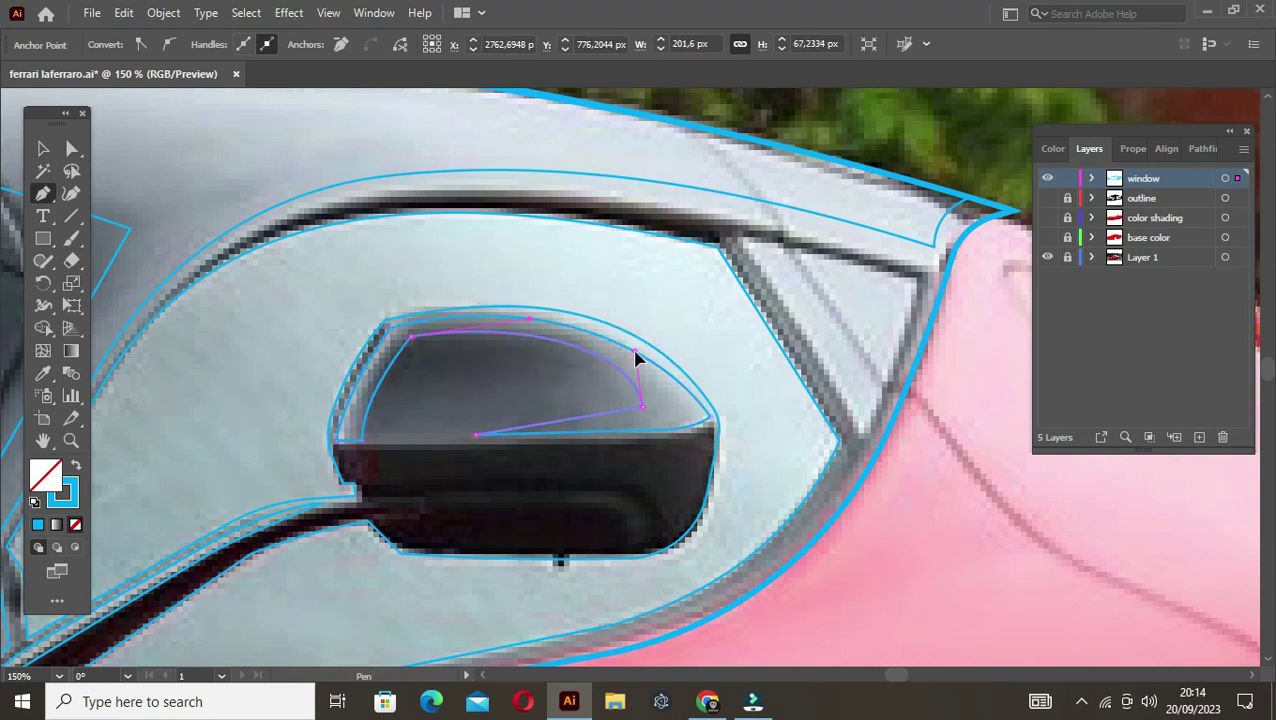
left_click_drag(641, 409, 577, 387)
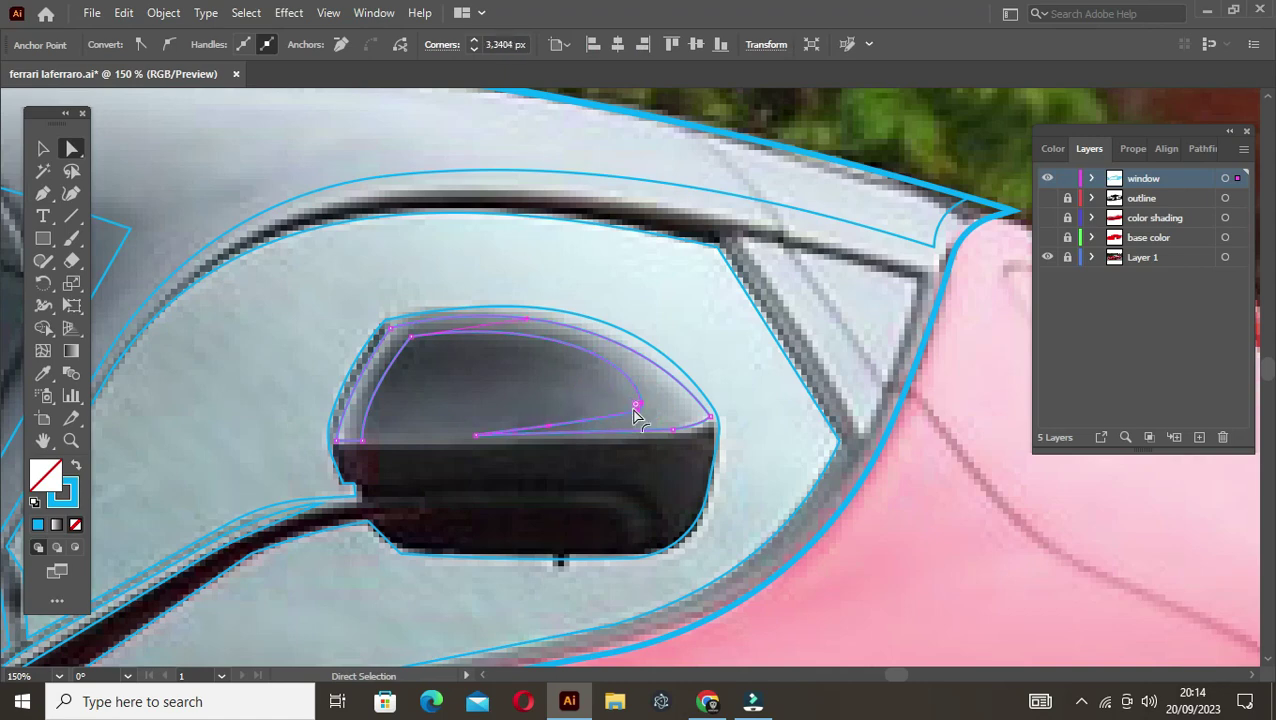
left_click(390, 333)
key("v")
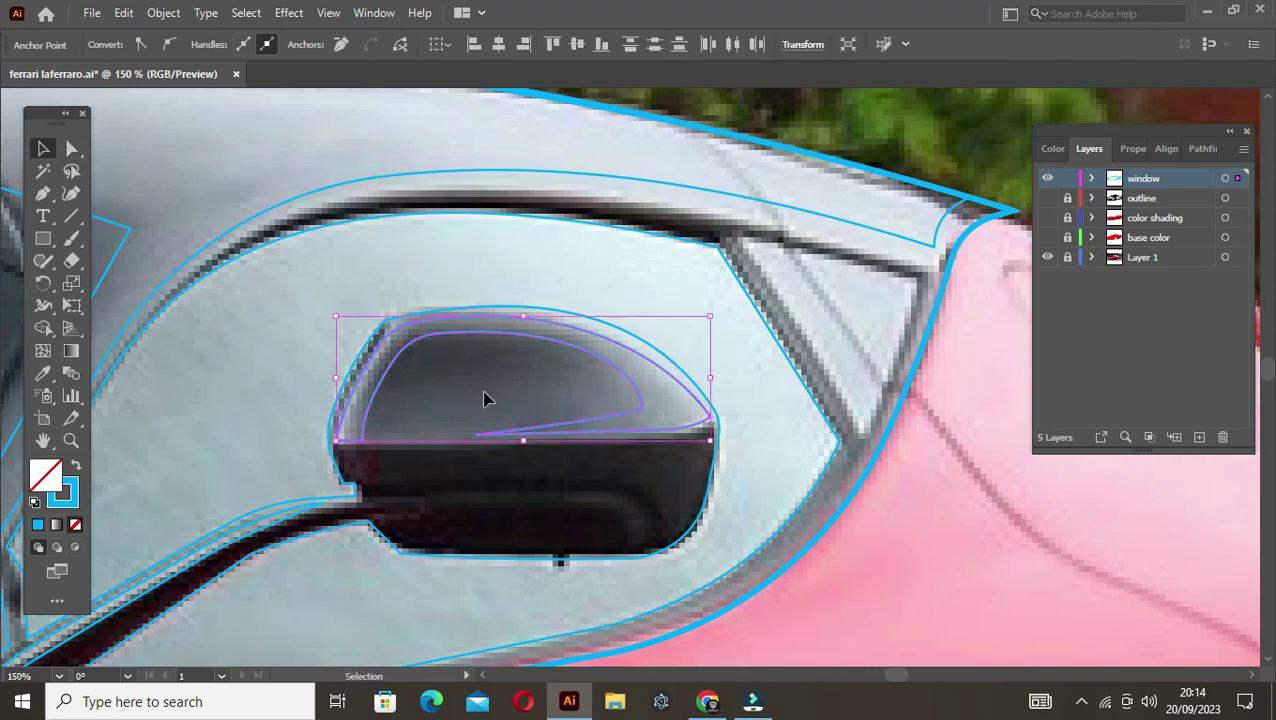
key("ctrl+shift+a")
scroll(483, 399, "down", 3)
scroll(485, 427, "up", 3)
Step: Draw a lower reflection shape on the mirror body with a curved edge
key("p")
left_click(609, 440)
left_click(572, 532)
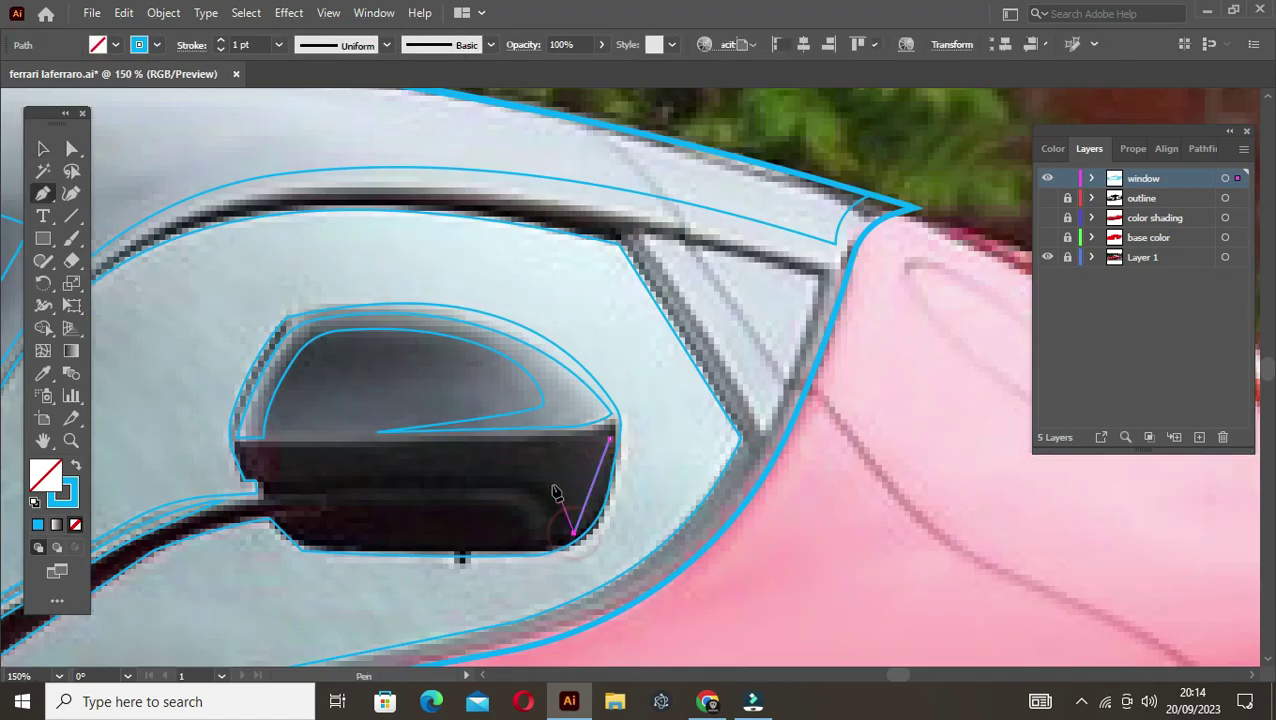
left_click(545, 482)
left_click(398, 479)
left_click(609, 440)
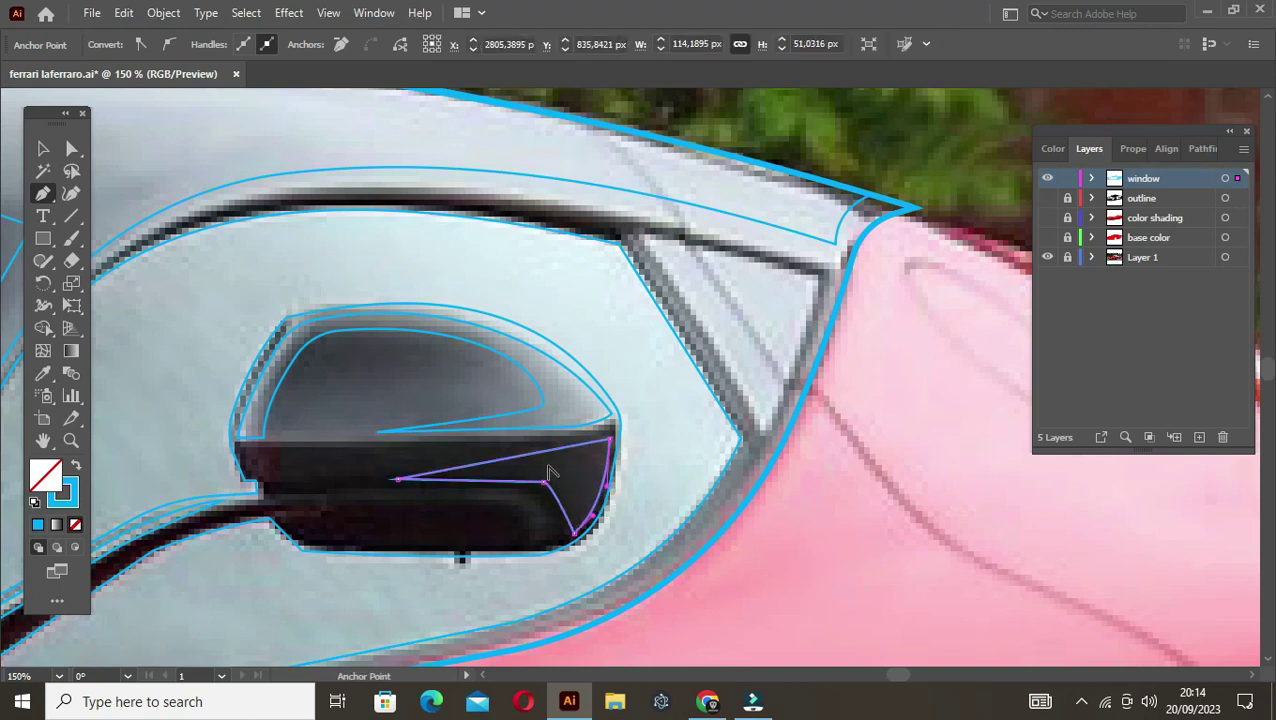
left_click_drag(548, 472, 567, 466)
Step: Add detail lines across the mirror's lower housing
left_click(329, 494)
left_click(515, 491)
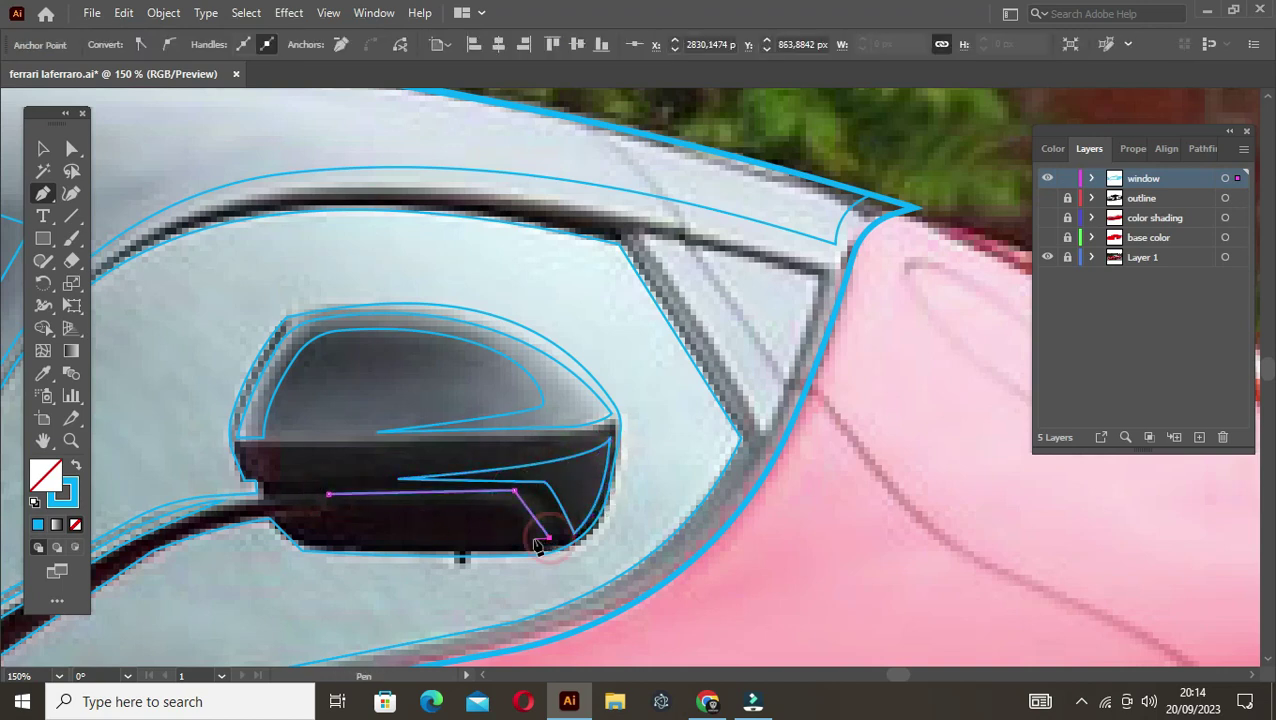
left_click(421, 501)
left_click(515, 491)
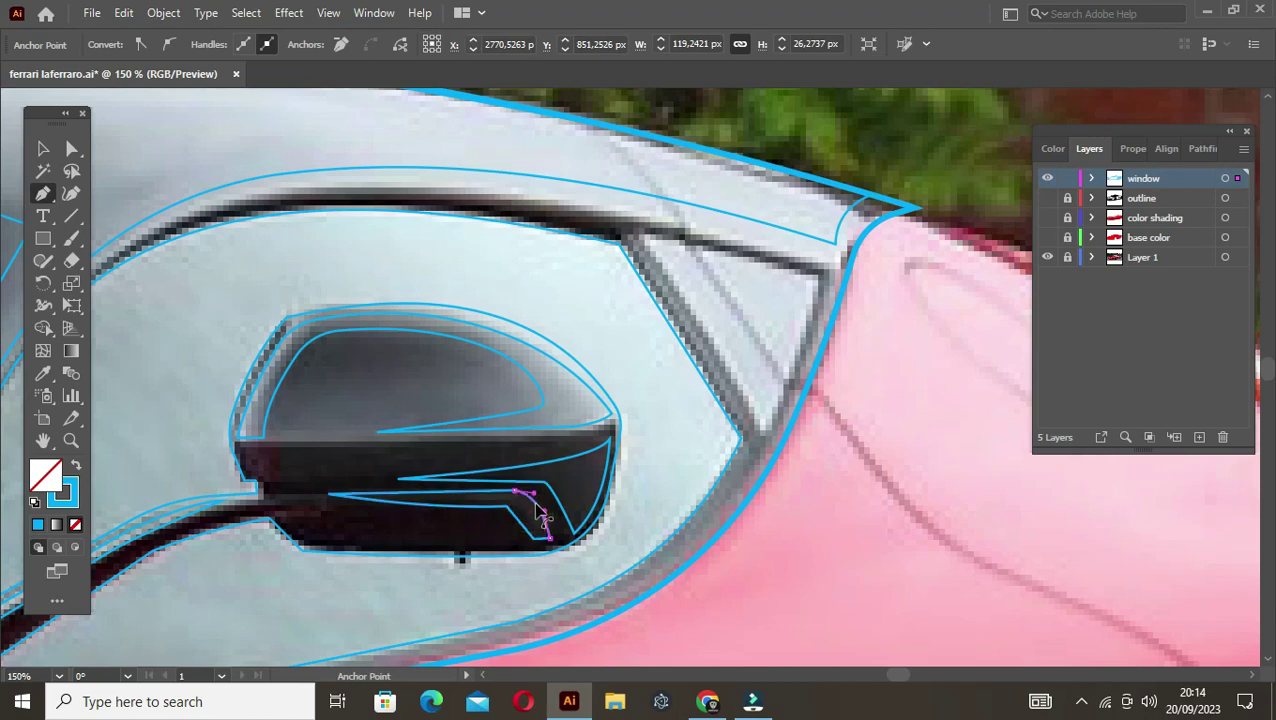
left_click(484, 521, "ctrl")
scroll(641, 427, "down", 1)
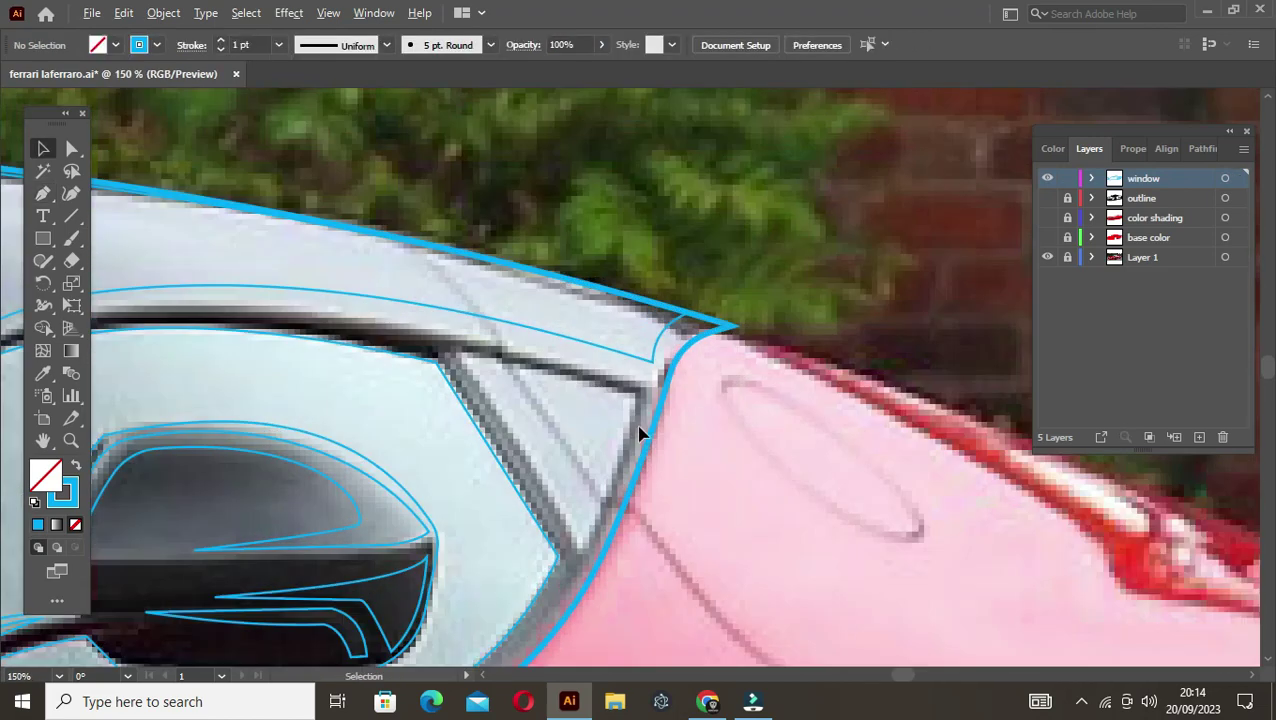
scroll(650, 480, "down", 1)
Step: Draw a closed dashboard reflection shape with a curved corner
scroll(620, 449, "down", 2)
scroll(620, 449, "up", 2)
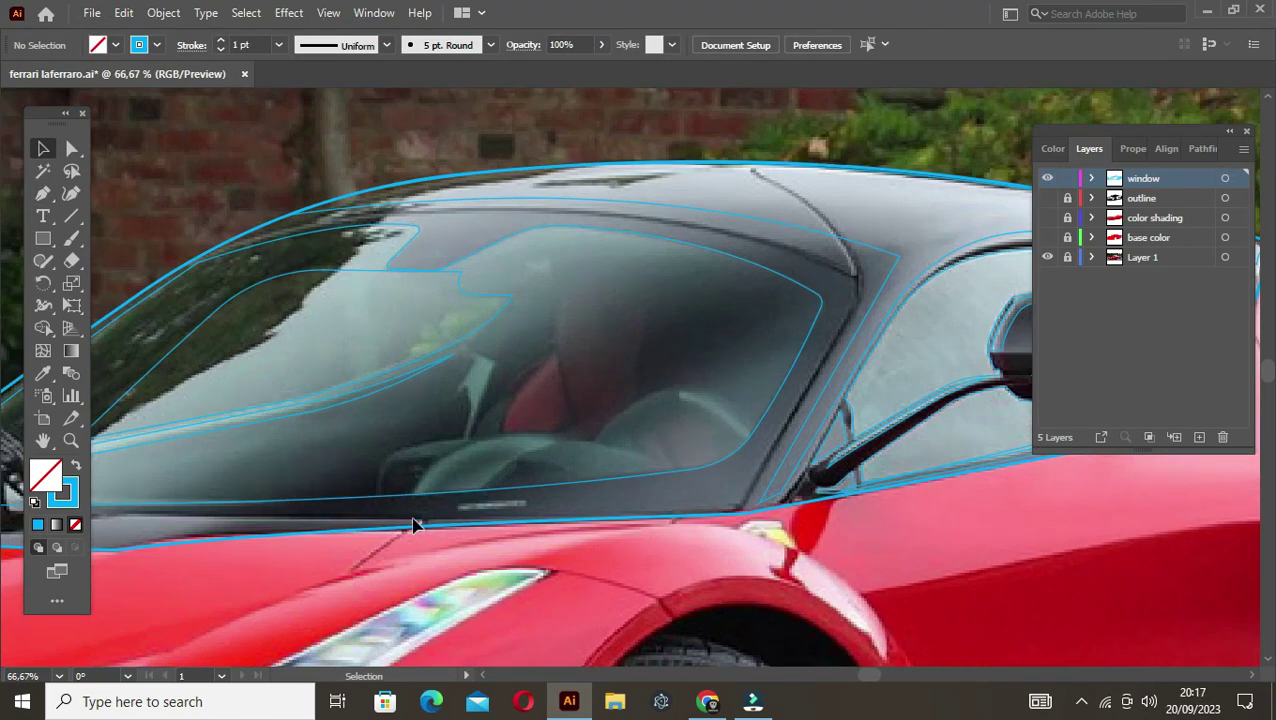
key("p")
scroll(385, 501, "up", 1)
left_click(370, 491)
left_click_drag(400, 435, 430, 435)
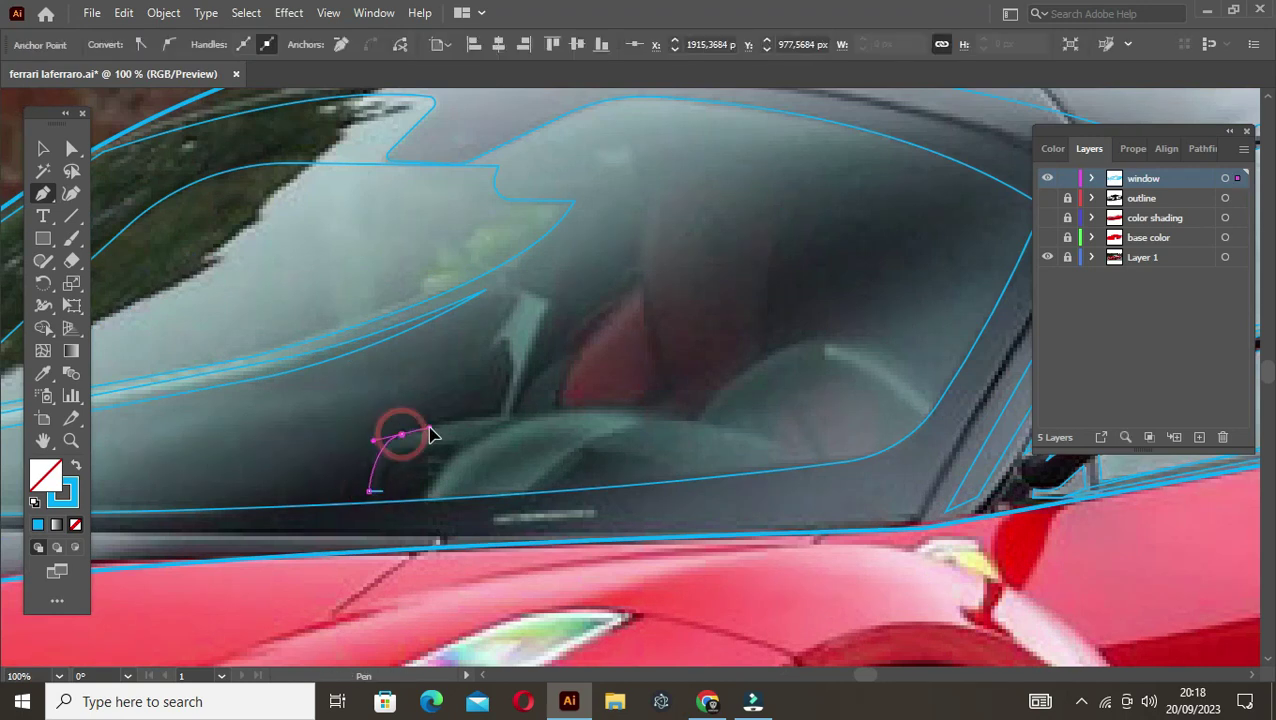
left_click(509, 420)
left_click(464, 440)
left_click(392, 451)
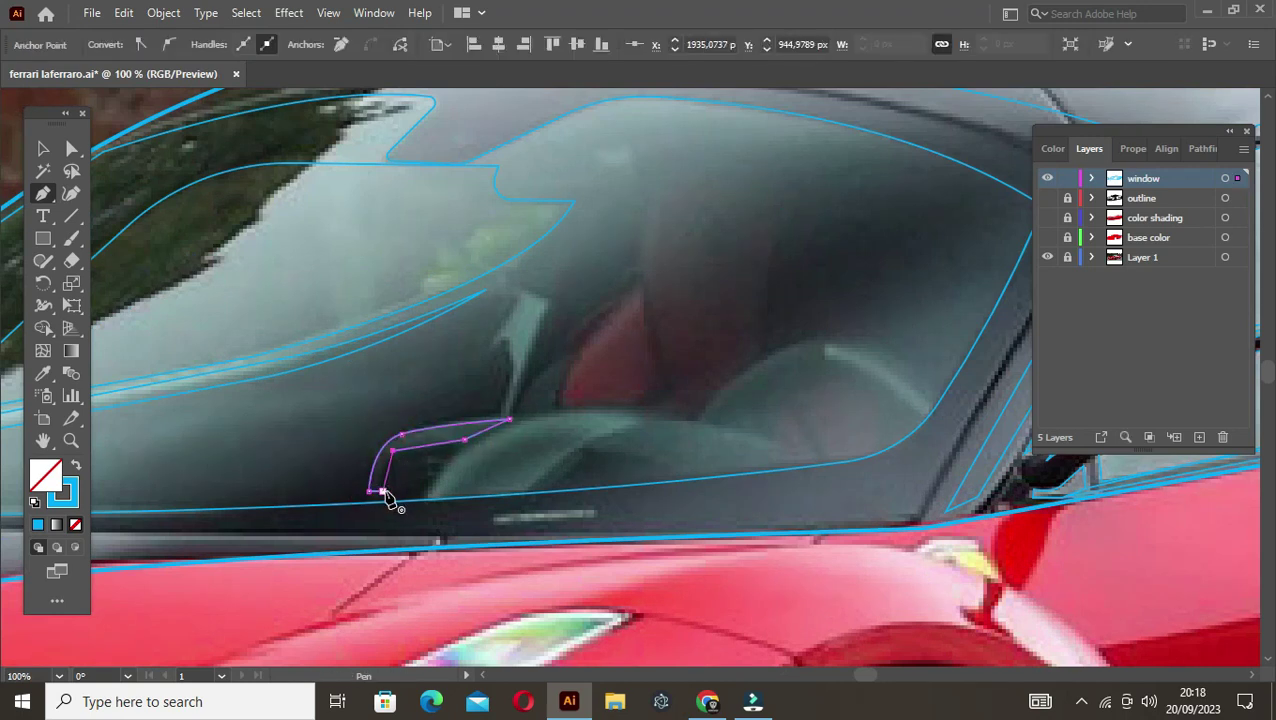
left_click(390, 485)
key("v")
left_click(405, 461)
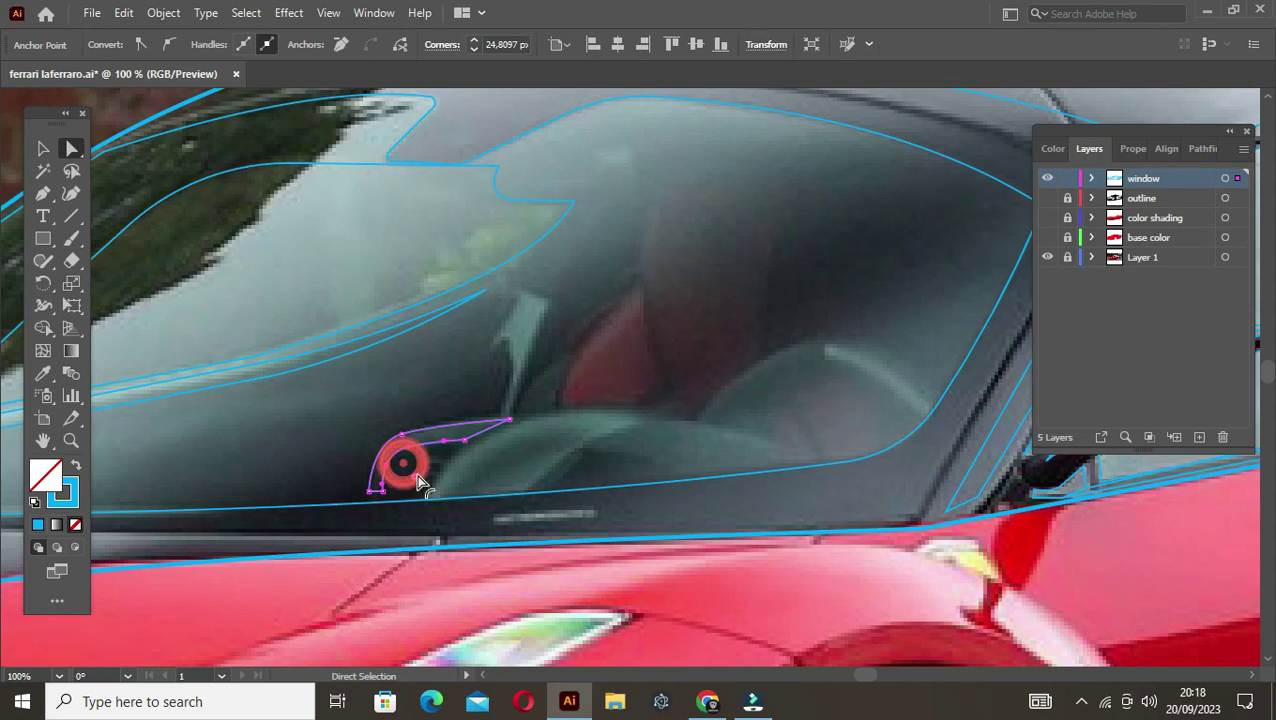
Step: Add a triangular reflection near the steering wheel with a curved long edge
key("p")
left_click(430, 490)
left_click(639, 413)
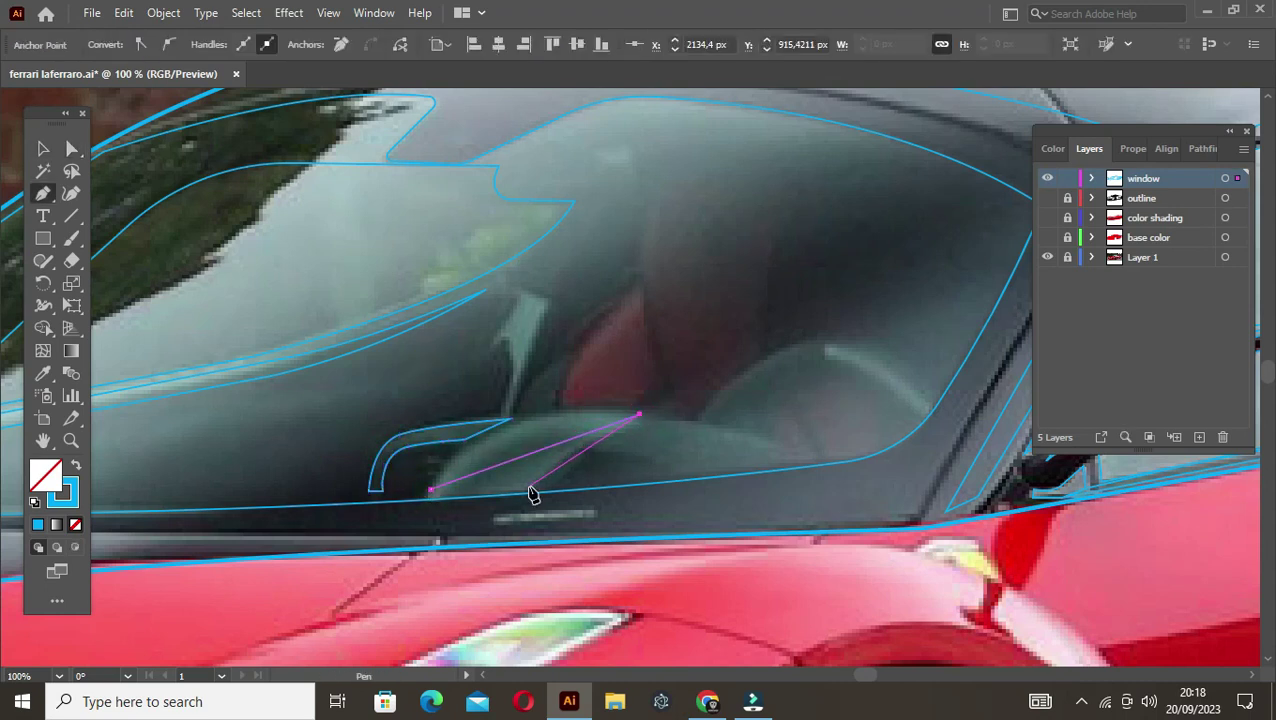
left_click(430, 490)
left_click_drag(538, 455, 524, 432)
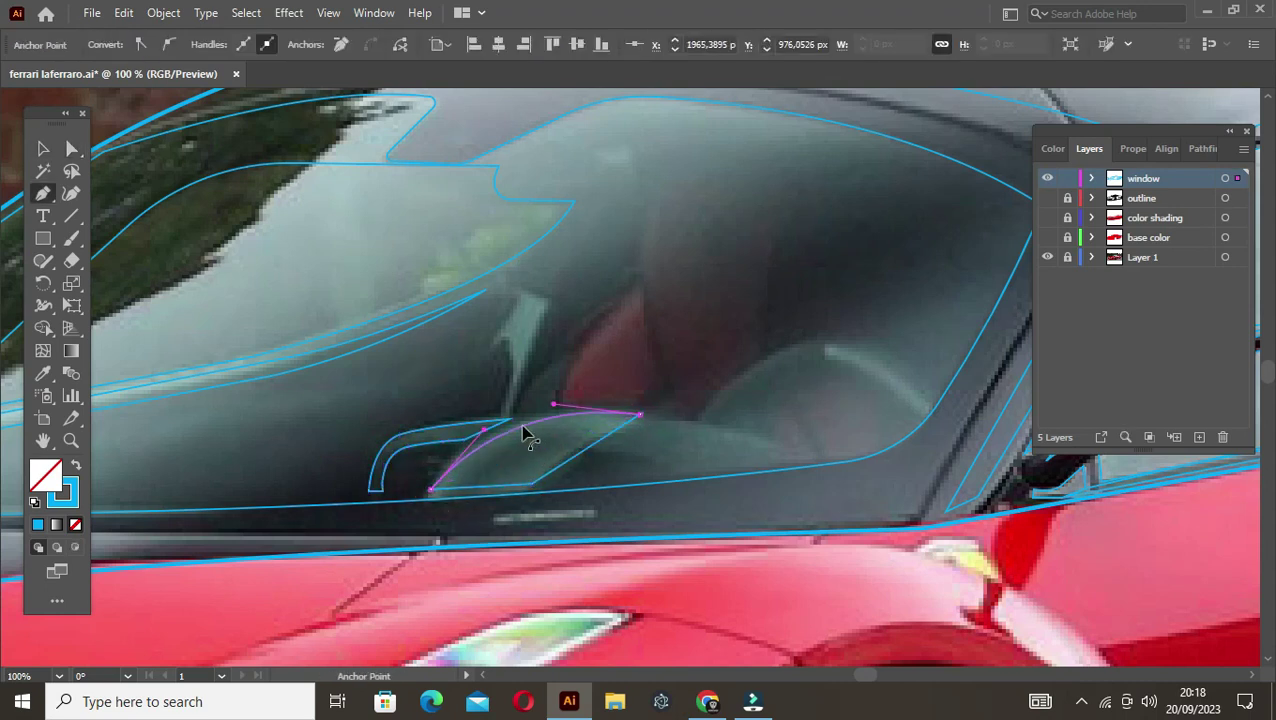
key("v")
left_click(672, 399)
left_click_drag(672, 399, 500, 366)
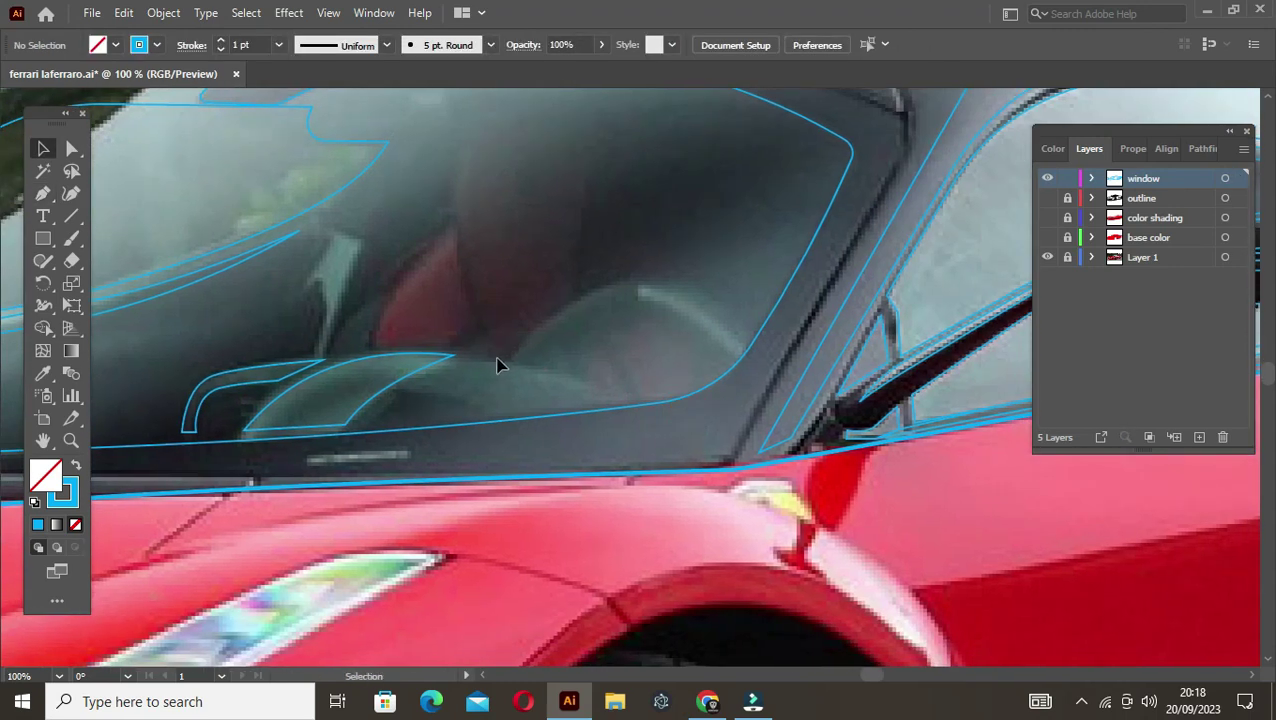
Step: Trace another dashboard-edge outline with a curved segment inside the windshield
left_click(462, 362)
left_click(612, 398)
left_click(480, 405)
left_click_drag(397, 389, 400, 413)
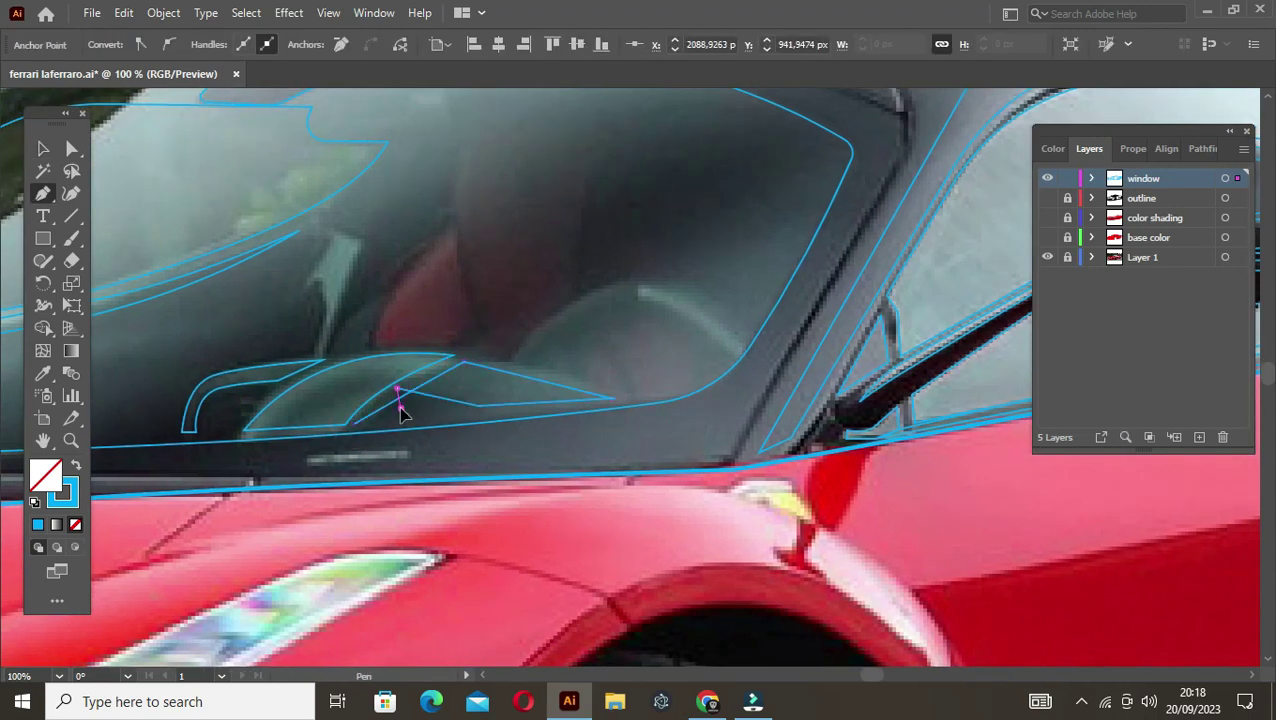
left_click(400, 408)
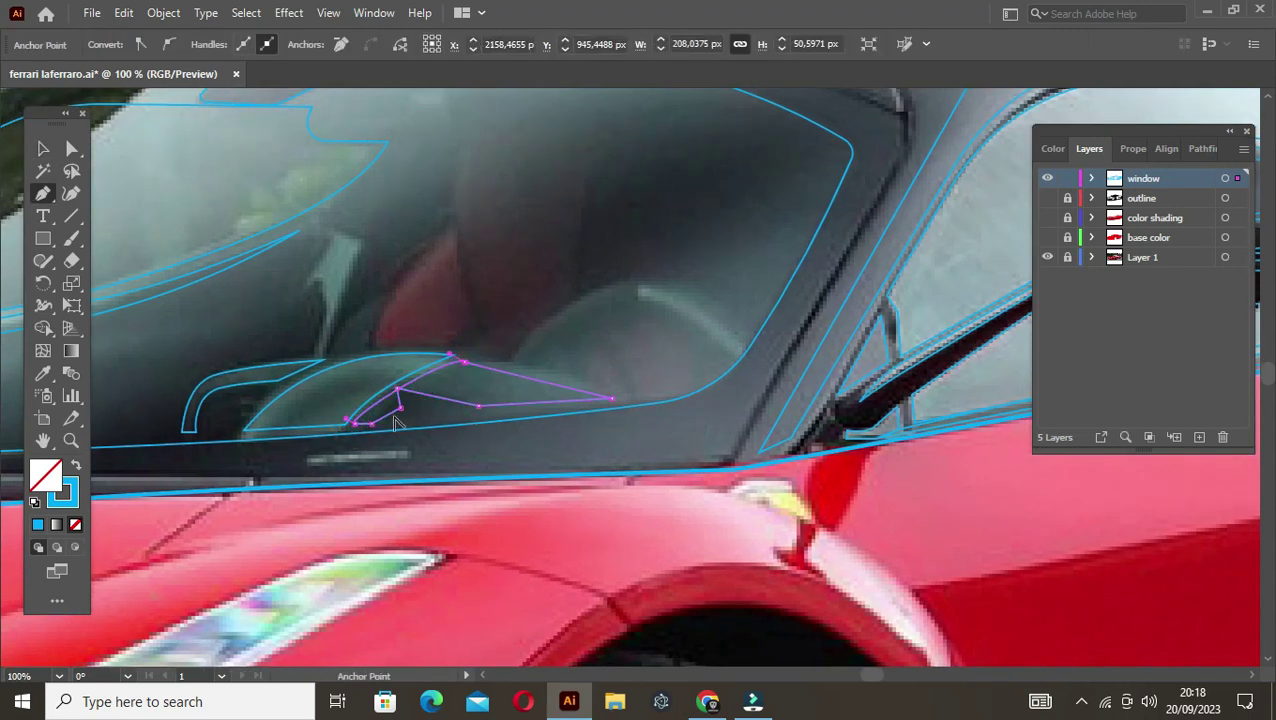
left_click(437, 398)
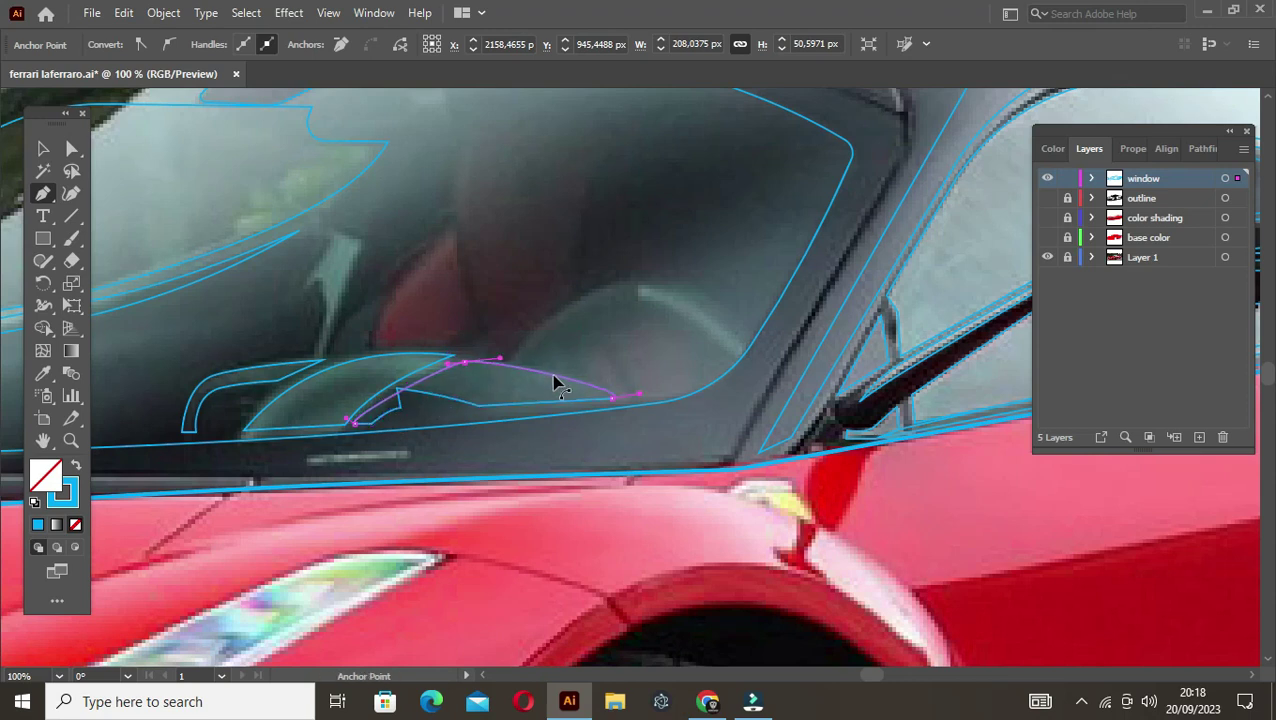
key("v")
left_click(423, 407)
scroll(405, 400, "up", 2)
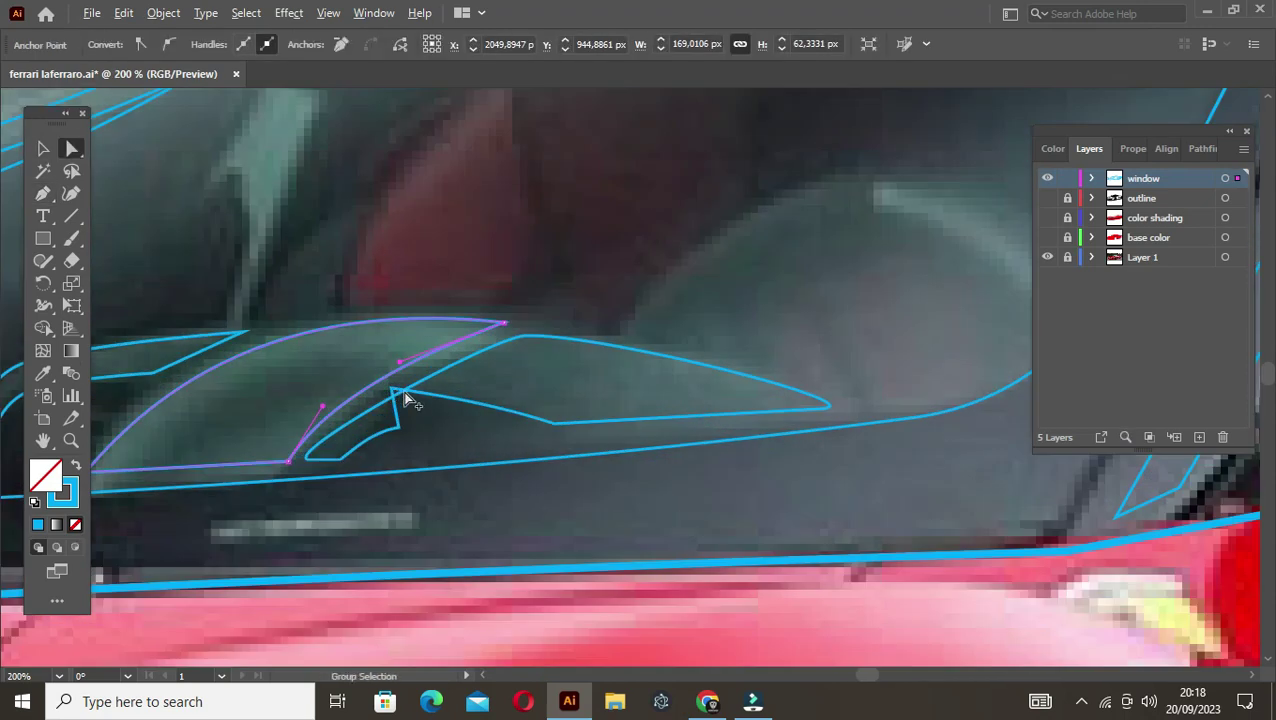
key("p")
scroll(414, 396, "down", 3)
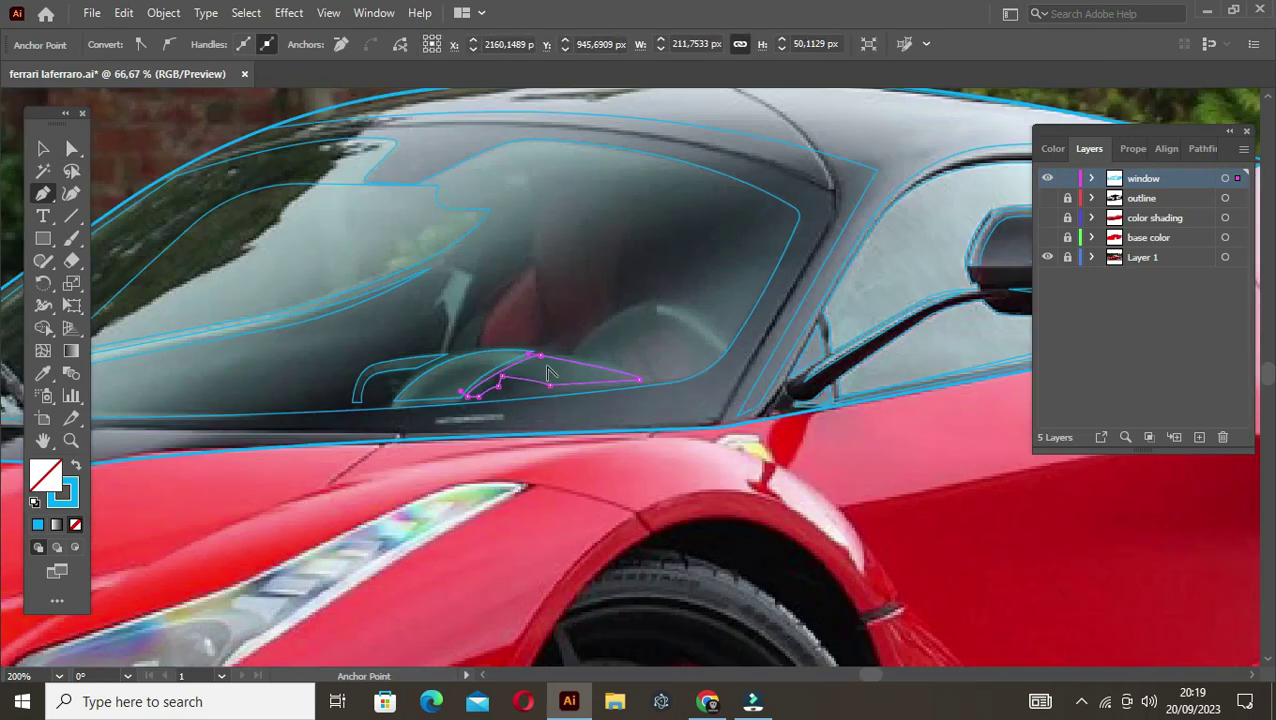
Step: Draw an upward arch over the steering wheel
left_click_drag(395, 405, 419, 411)
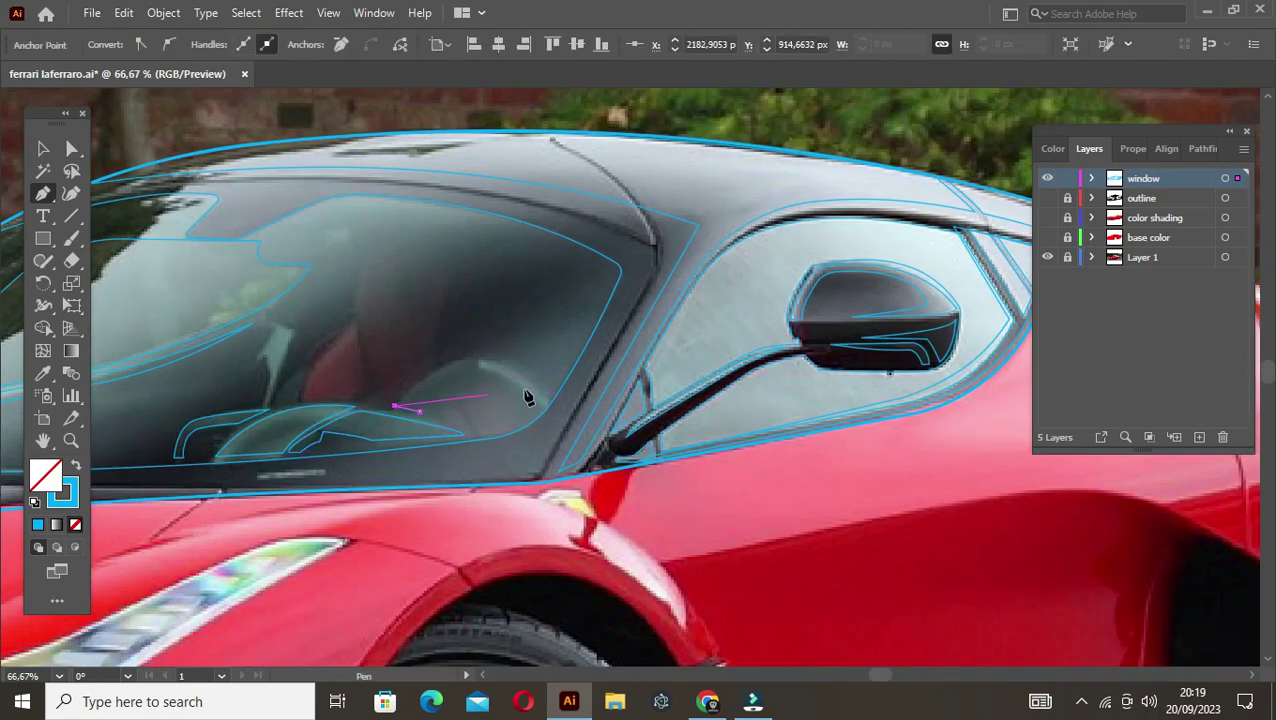
left_click_drag(473, 390, 476, 393)
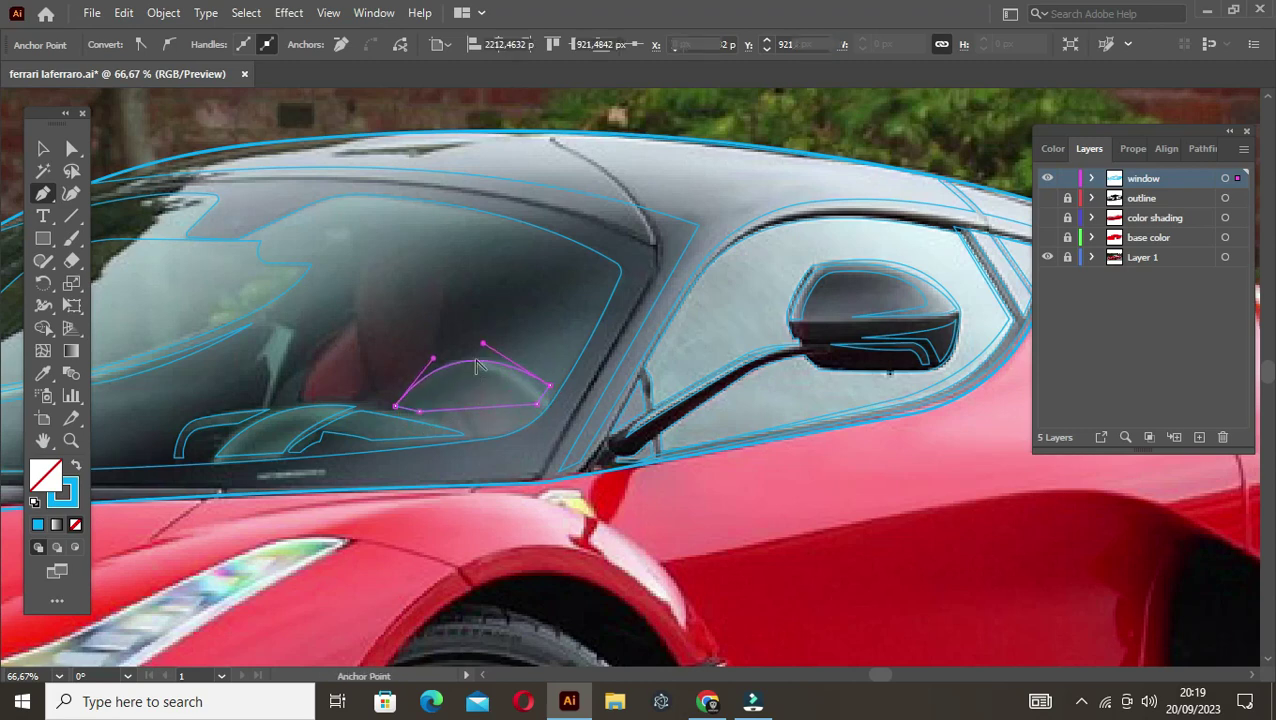
left_click(484, 373, "ctrl")
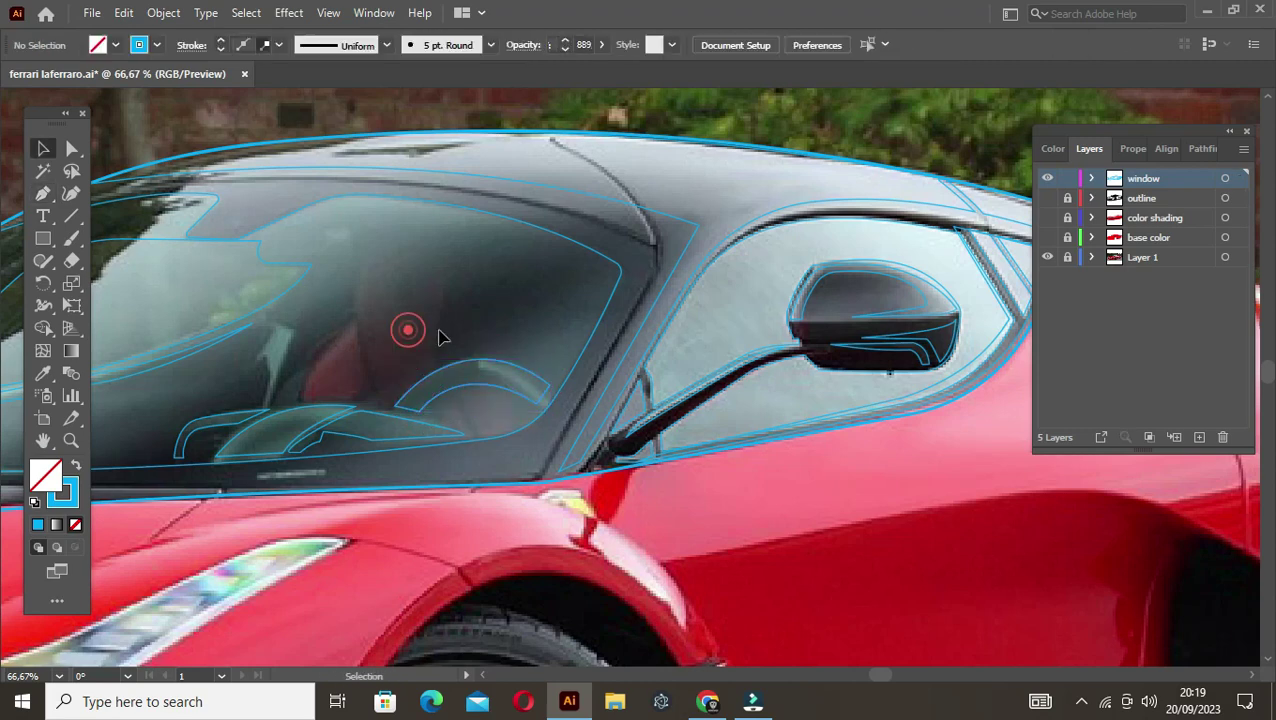
scroll(497, 385, "up", 3)
Step: Trace a closed, round-topped outline of the driver's seat
left_click(362, 490)
left_click(420, 433)
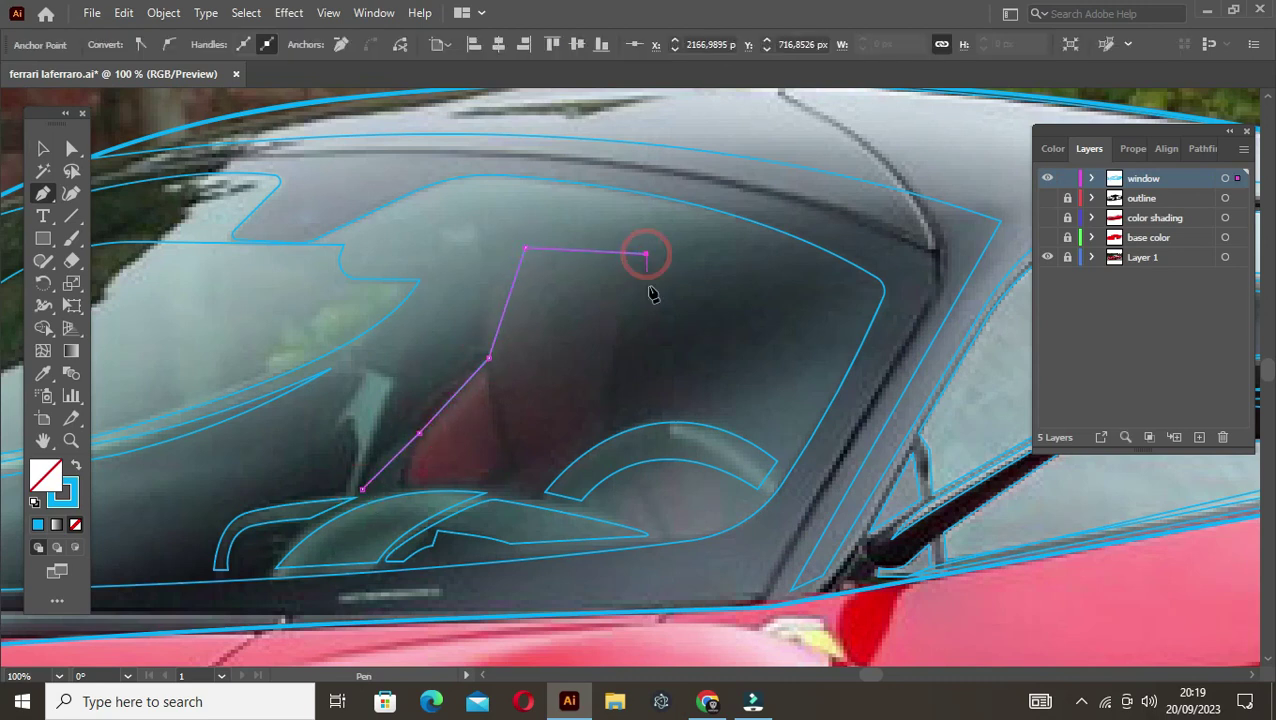
left_click(525, 490)
left_click_drag(363, 490, 380, 458)
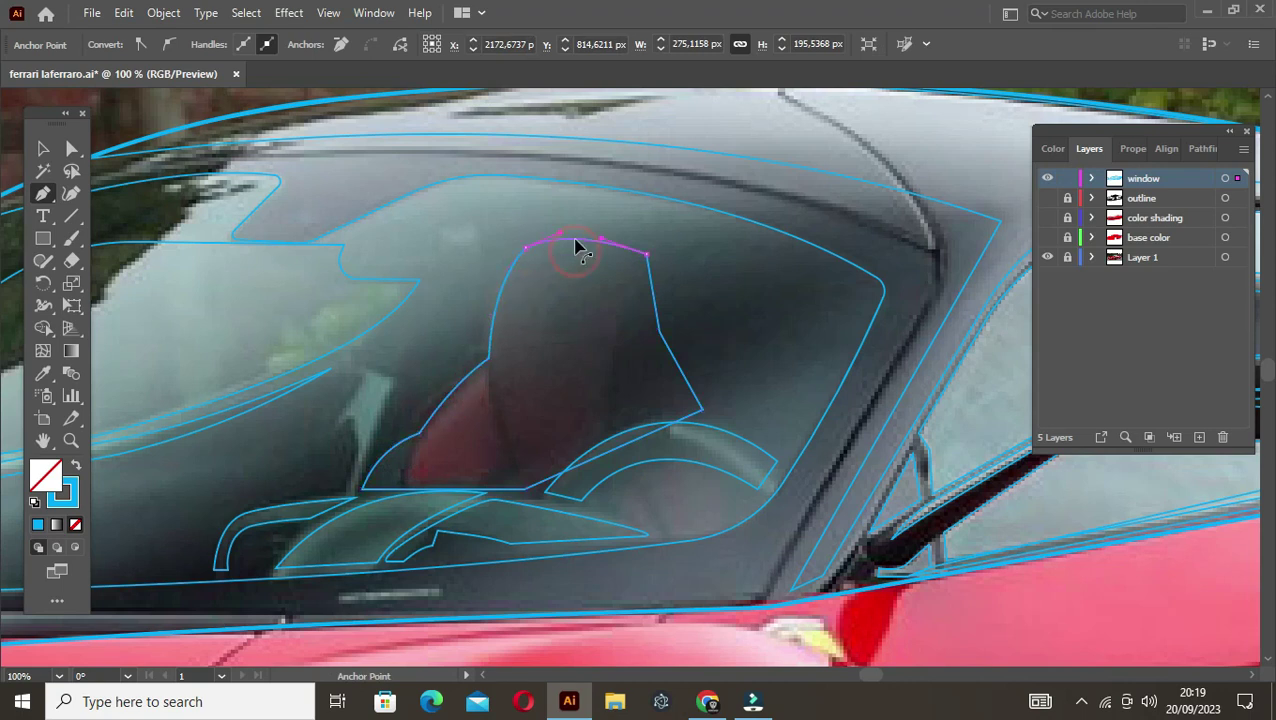
left_click_drag(683, 377, 701, 383)
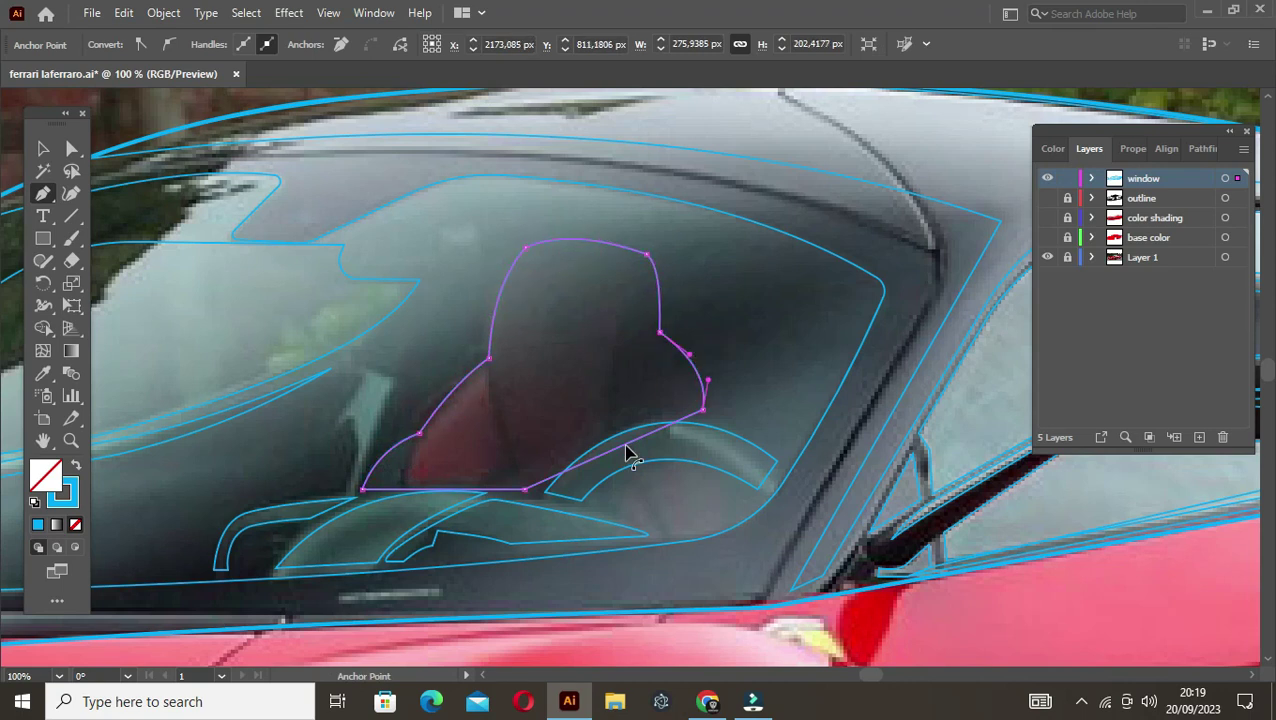
left_click(518, 404, "ctrl")
left_click(427, 441, "ctrl")
Step: Draw a divider line across the seat and give it a 7 pt stroke
left_click(420, 433)
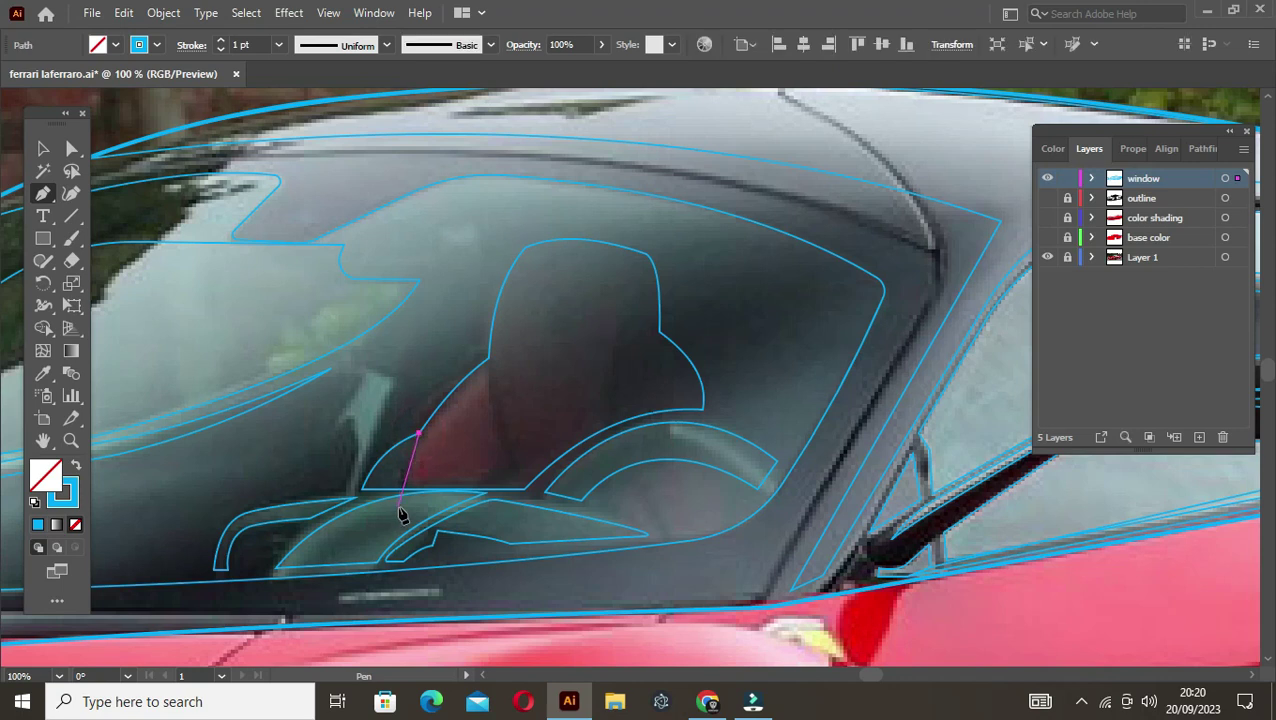
left_click(400, 507)
left_click(425, 455, "ctrl")
left_click(420, 430)
left_click(415, 473)
left_click(410, 470)
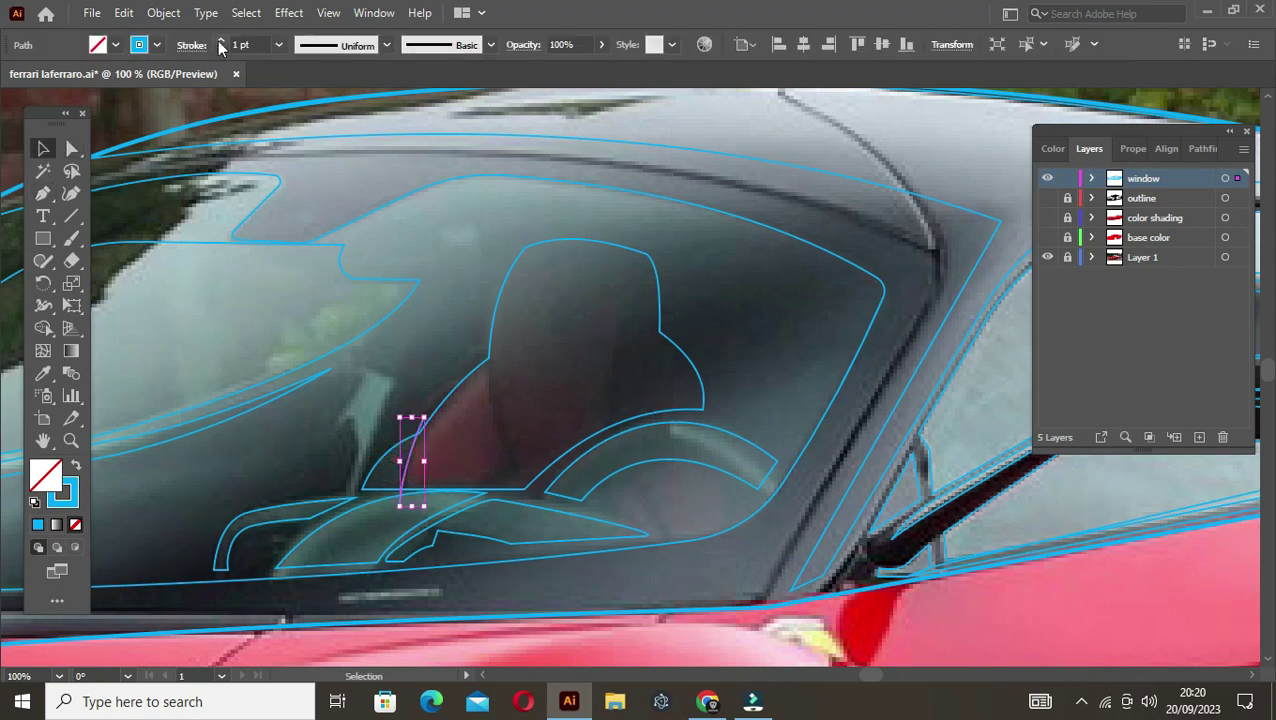
left_click(220, 40)
Step: Draw a second divider across the seatback and select both dividers
key("p")
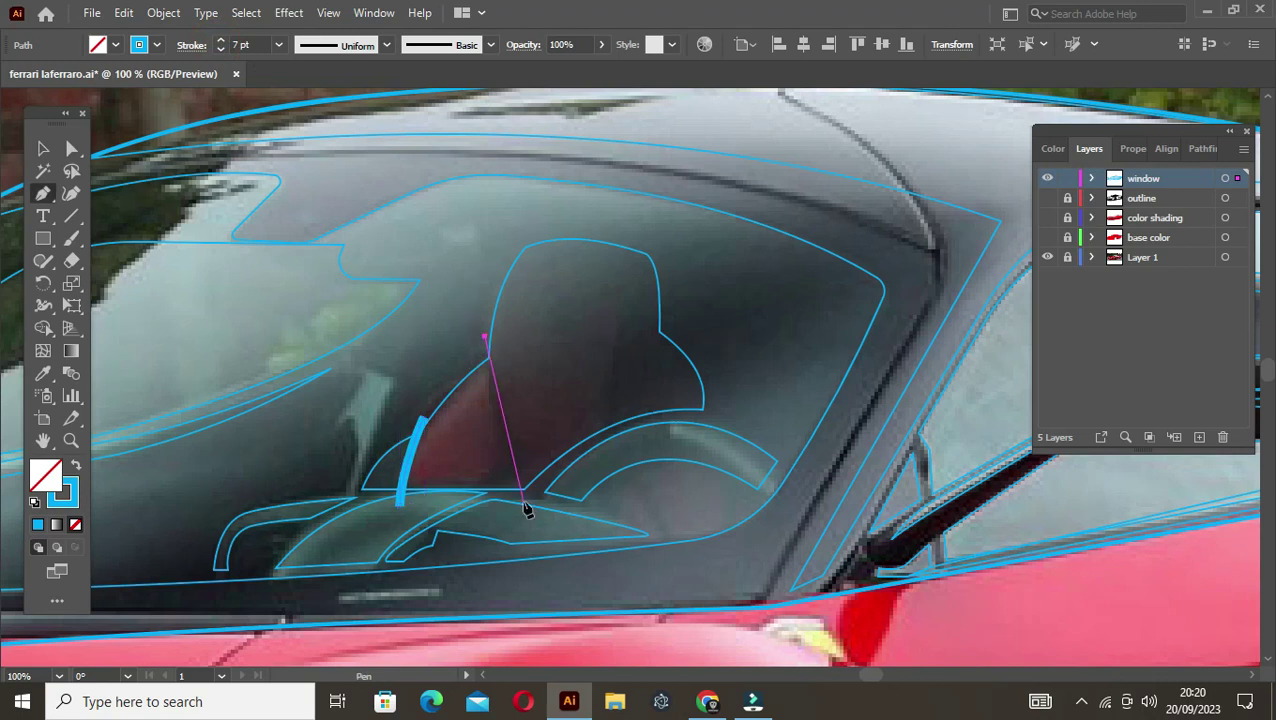
left_click(527, 510)
key("Escape")
left_click(655, 245)
left_click(610, 447)
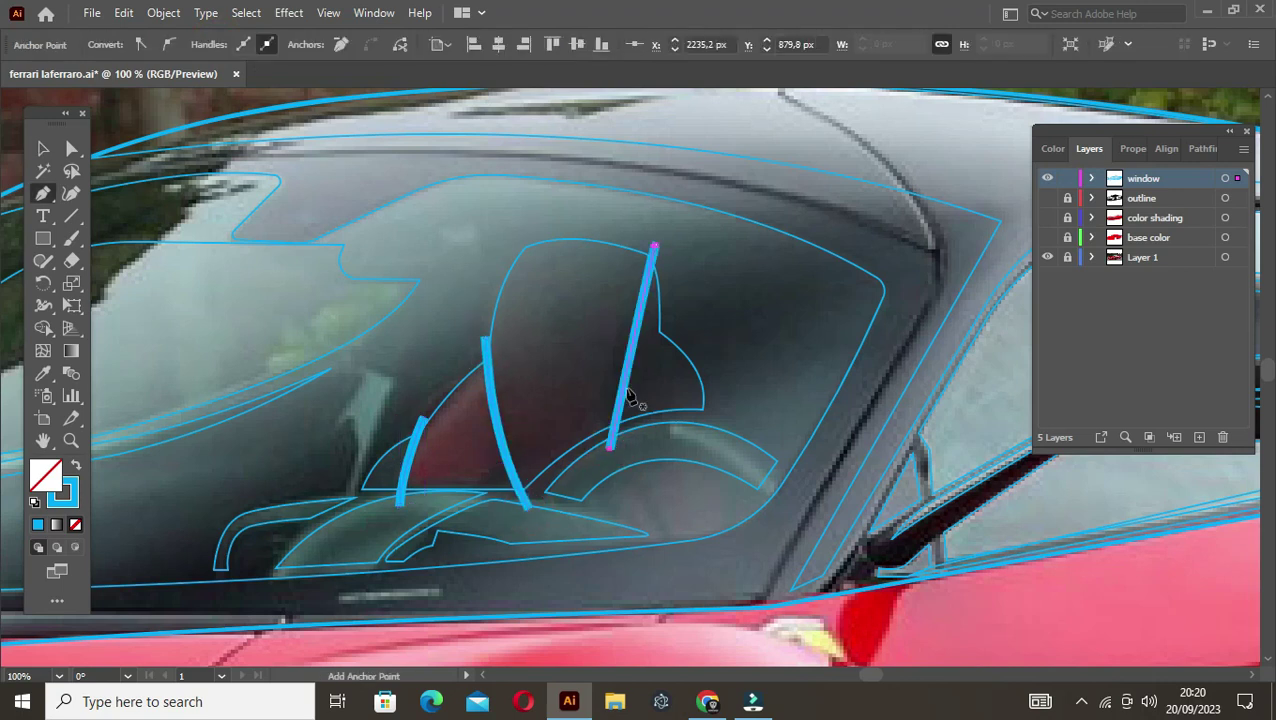
key("v")
left_click(630, 360)
left_click(505, 420, "shift")
Step: Expand the dividers and subtract them from the seat outline with Pathfinder Minus Front
left_click(163, 12)
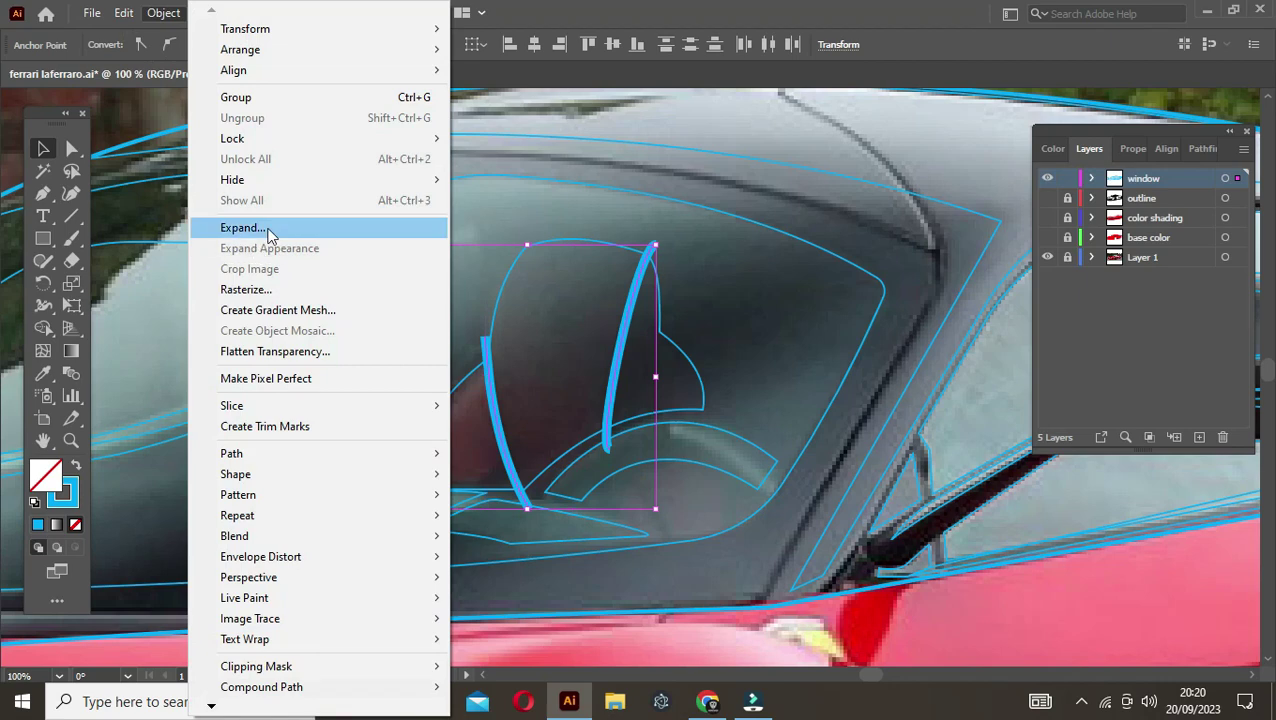
left_click(243, 228)
left_click(1200, 148)
left_click(692, 347, "shift")
left_click(1085, 200)
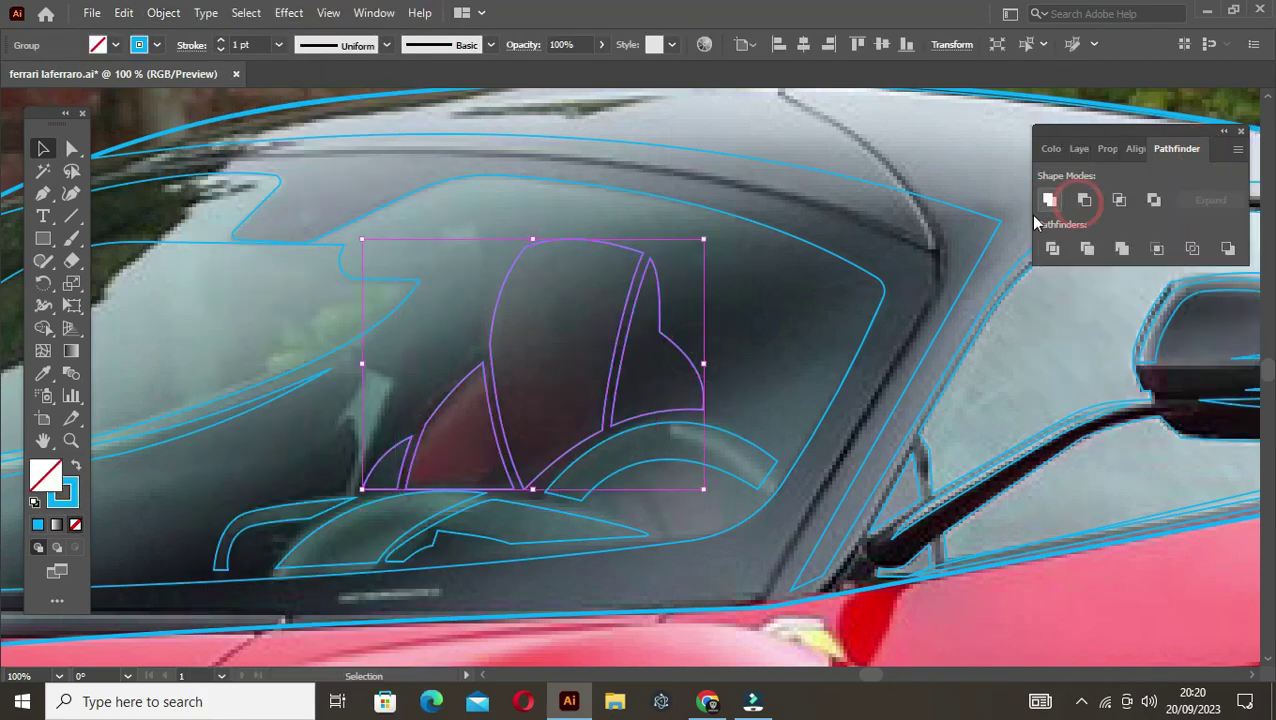
left_click(758, 364)
Step: Zoom out to the whole car and adjust an anchor near the windshield pillar
key("ctrl+minus")
key("ctrl+minus")
key("ctrl+minus")
mouse_move(500, 360)
left_mouse_down()
mouse_move(568, 352)
mouse_move(514, 388)
left_mouse_up()
scroll(758, 290, "up", 2)
key("a")
left_click_drag(745, 295, 714, 287)
key("v")
left_click(596, 260)
Step: Show the shading layer and colour the side mirror shape dark grey
left_click(1079, 148)
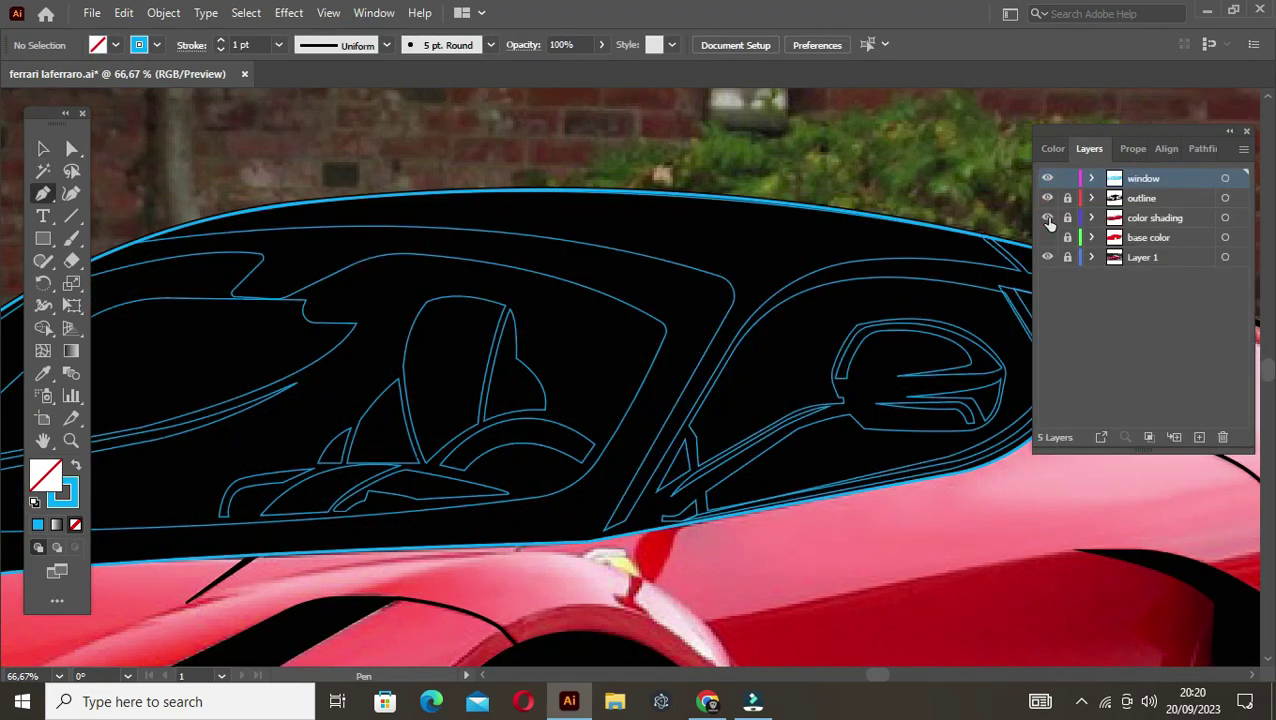
key("ctrl+minus")
key("v")
left_click(358, 322)
left_click(76, 467)
double_click(45, 473)
left_click_drag(741, 321, 742, 360)
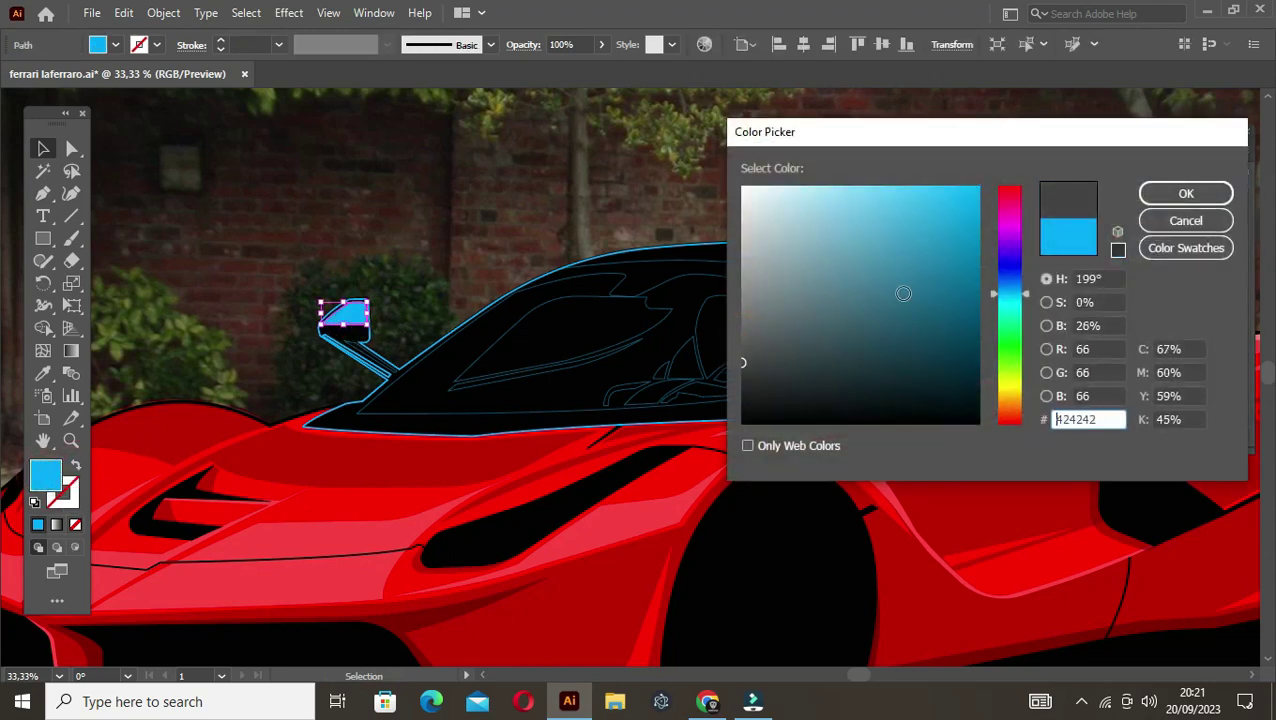
key("Return")
Step: Fill the mirror stalk with a lighter grey
key("ctrl+plus")
key("ctrl+plus")
key("ctrl+plus")
left_click(376, 318)
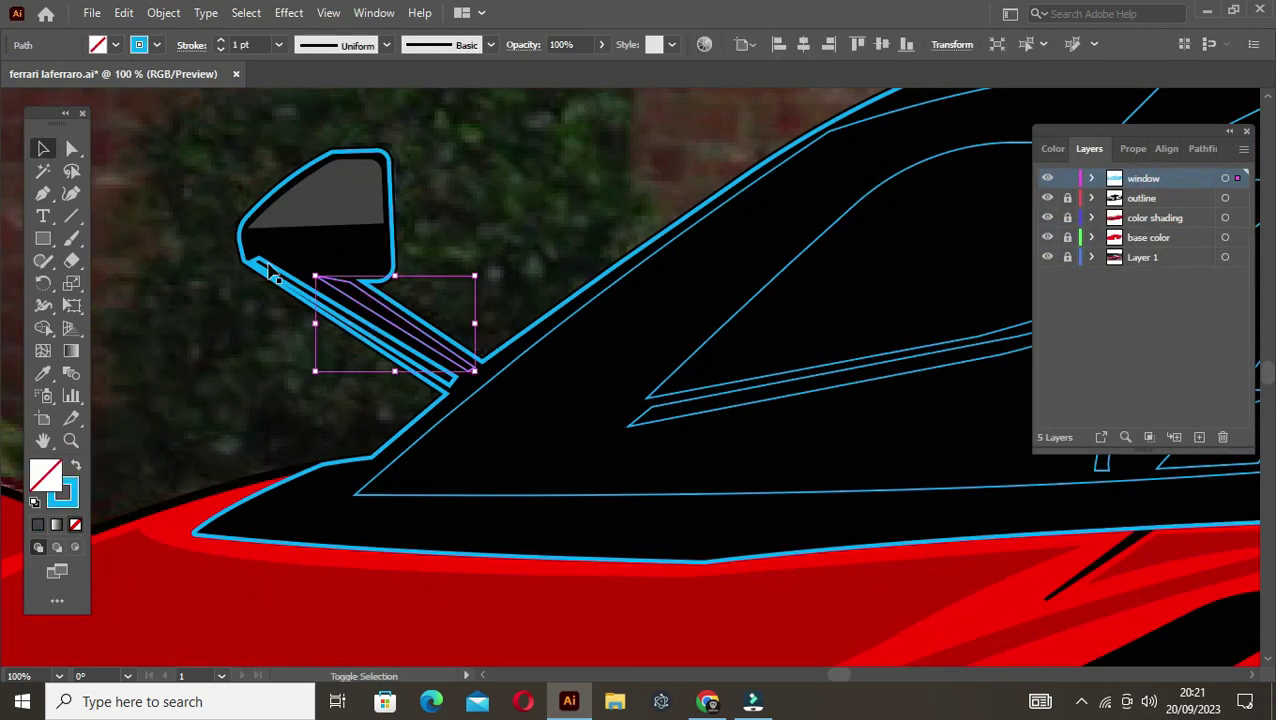
key("i")
left_click(336, 210)
key("v")
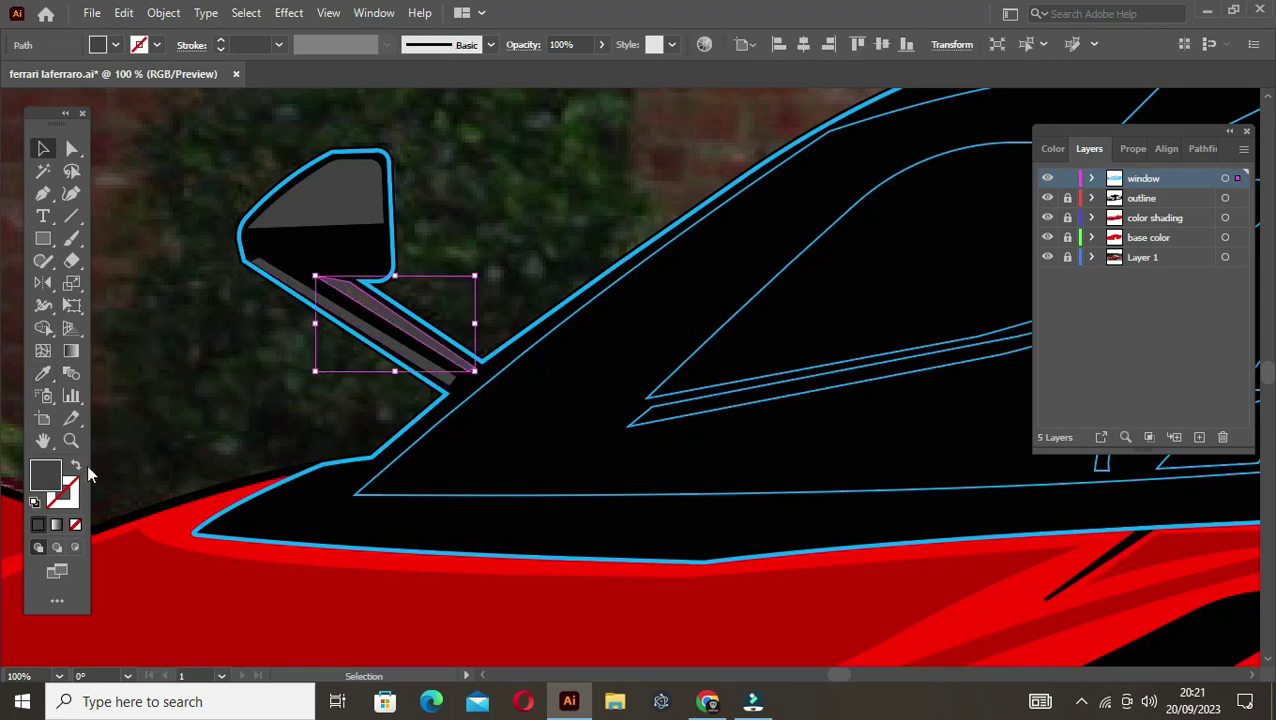
double_click(45, 475)
left_click(742, 310)
key("Return")
Step: Fill the windshield reflection shape with the mirror's dark grey
key("ctrl+minus")
key("ctrl+minus")
key("ctrl+minus")
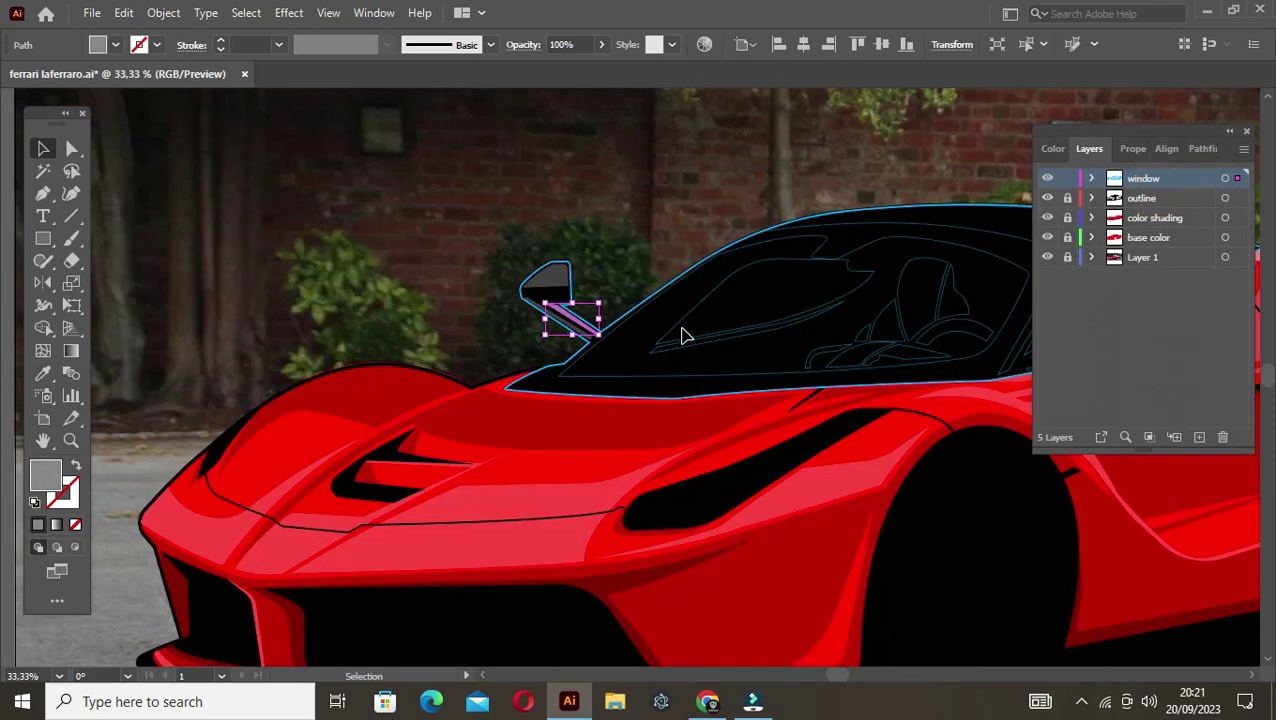
scroll(683, 333, "up", 2)
key("ctrl+plus")
left_click(706, 340)
key("i")
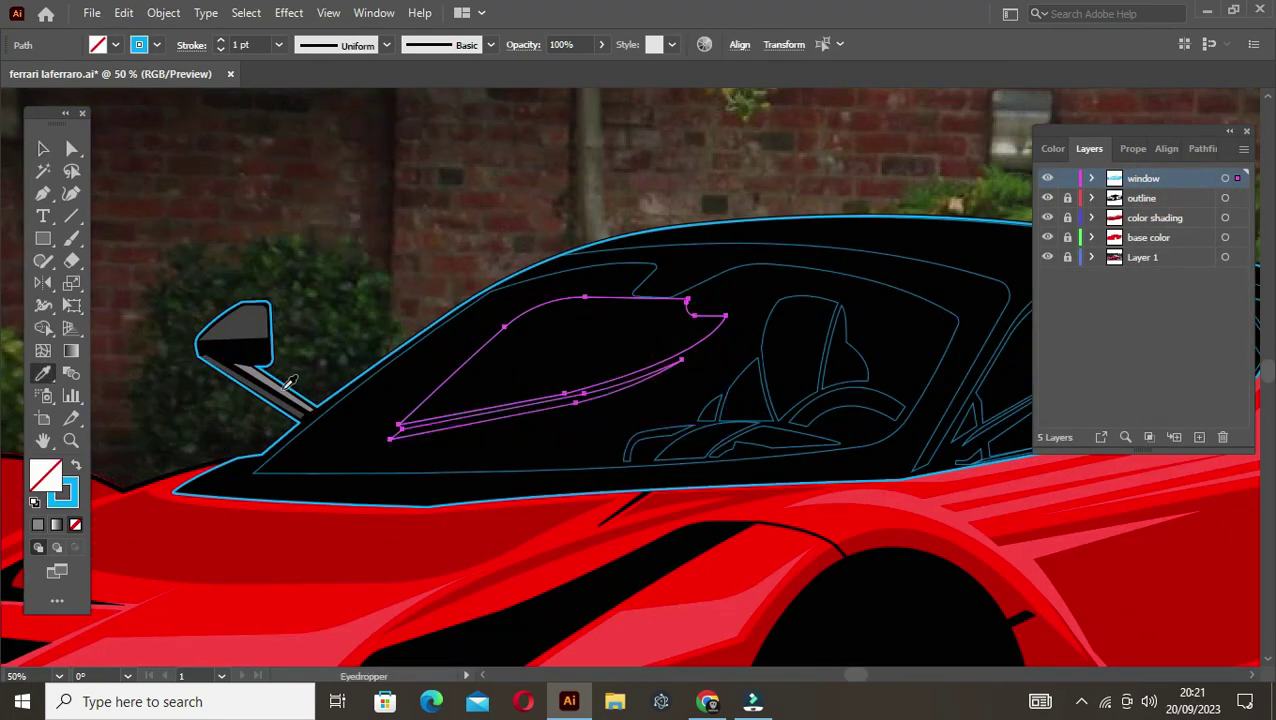
left_click(242, 328)
key("v")
left_click(314, 330)
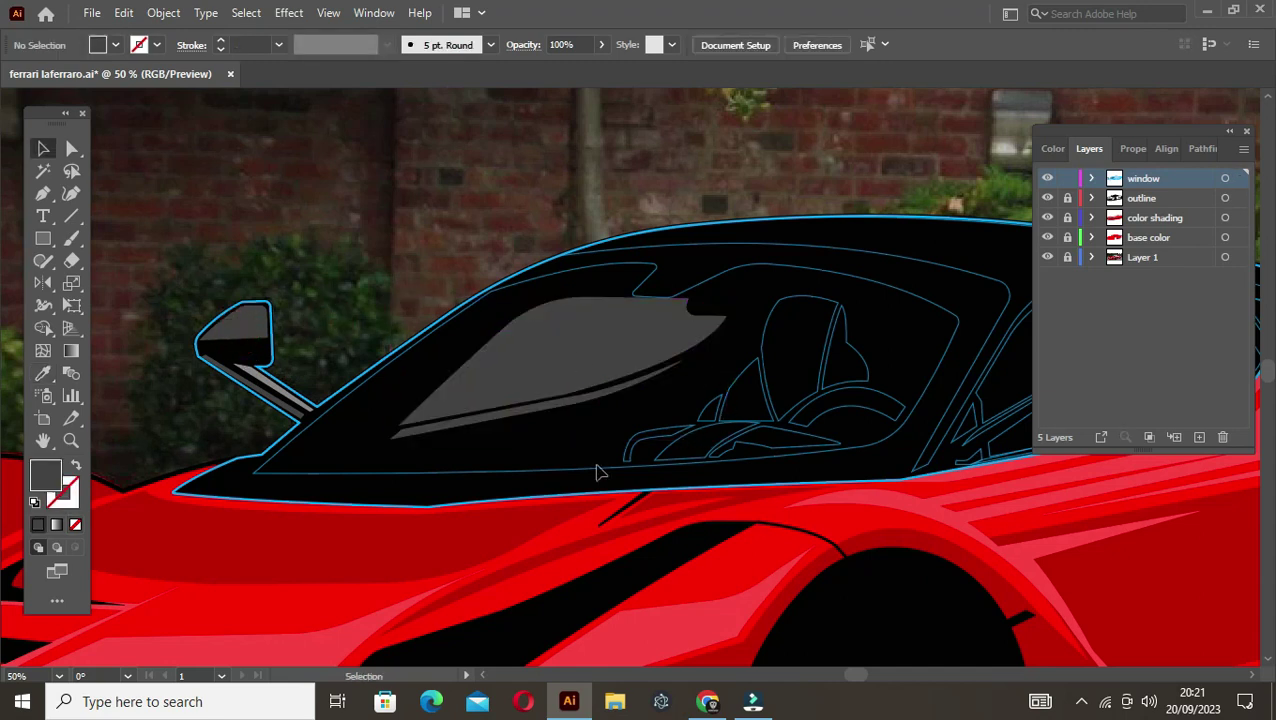
Step: Fill the dashboard and steering wheel pieces with dark grey
left_click(748, 362)
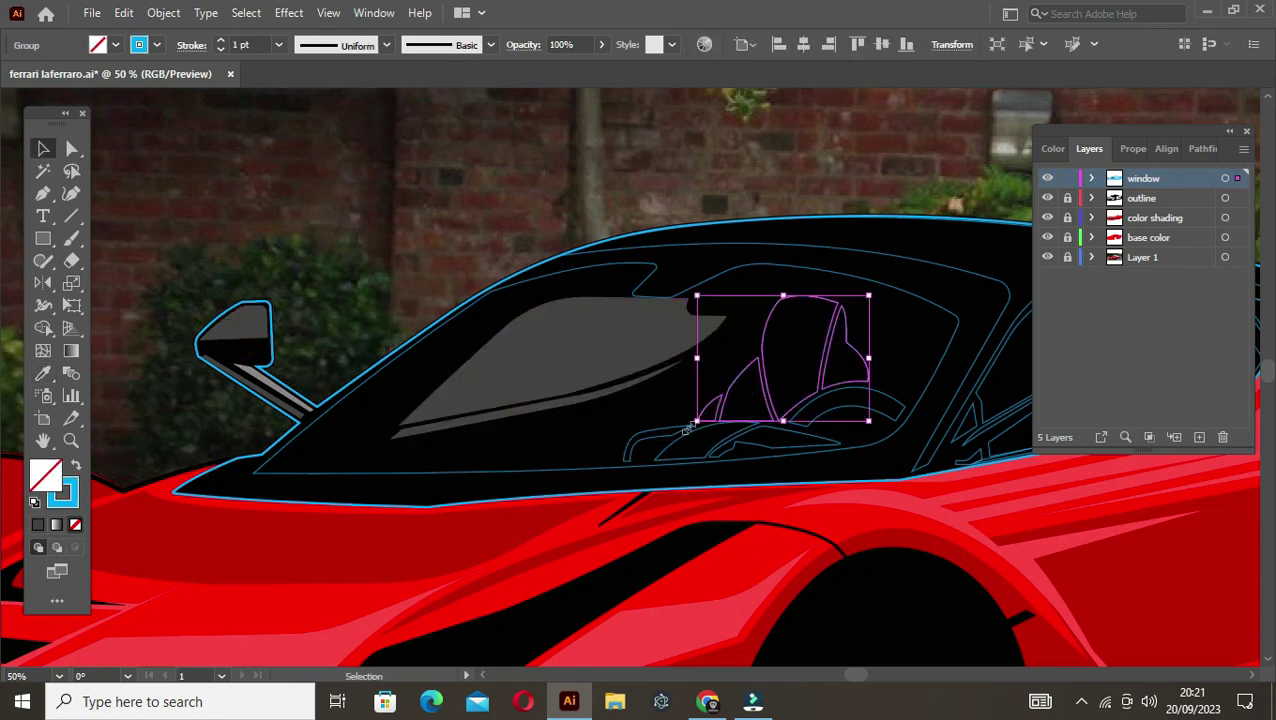
left_click_drag(624, 420, 692, 452)
left_click(850, 402, "shift")
key("i")
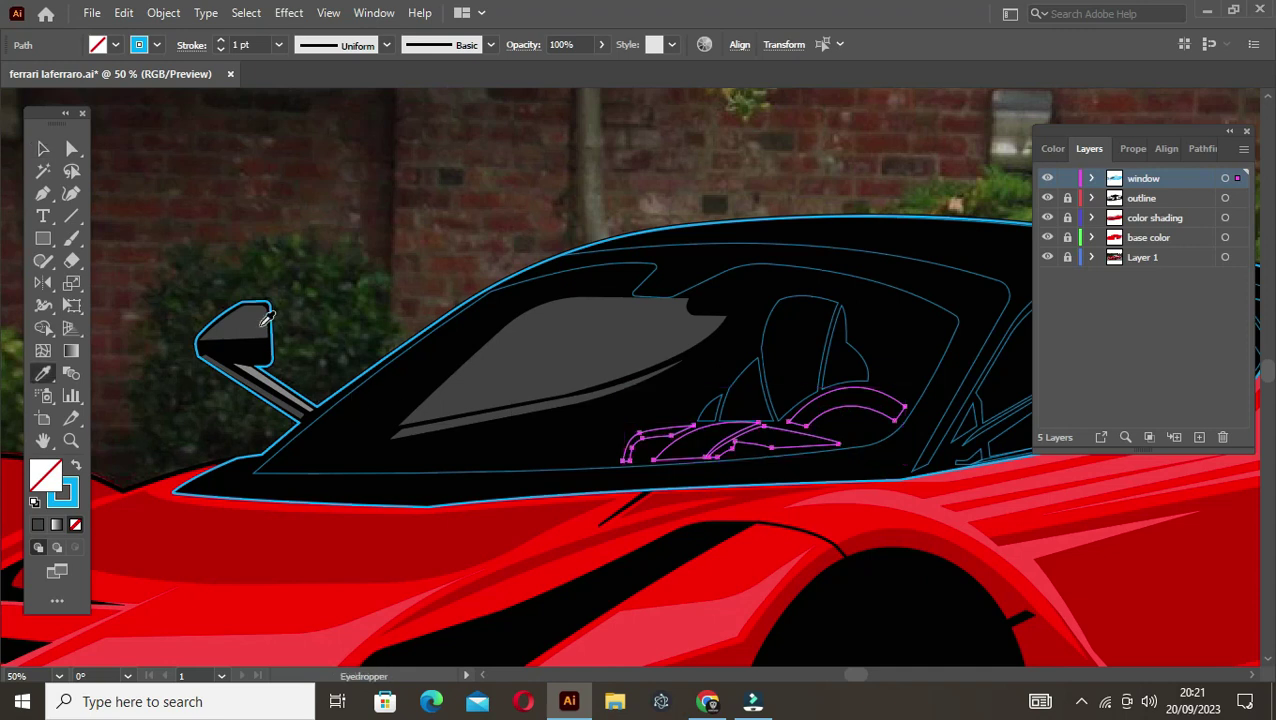
left_click(242, 330)
key("v")
Step: Fill the seat outline group with a dark red (4C0000)
left_click(851, 322)
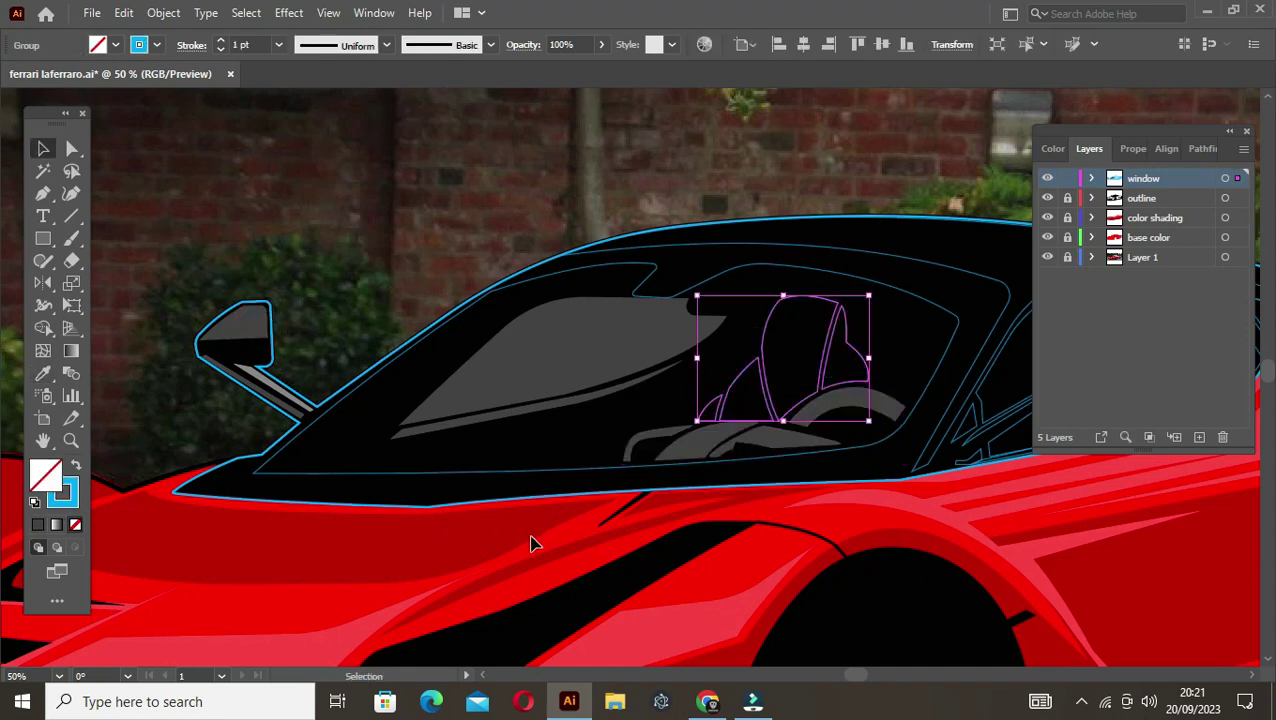
key("i")
left_click(997, 575)
double_click(45, 475)
left_click(978, 353)
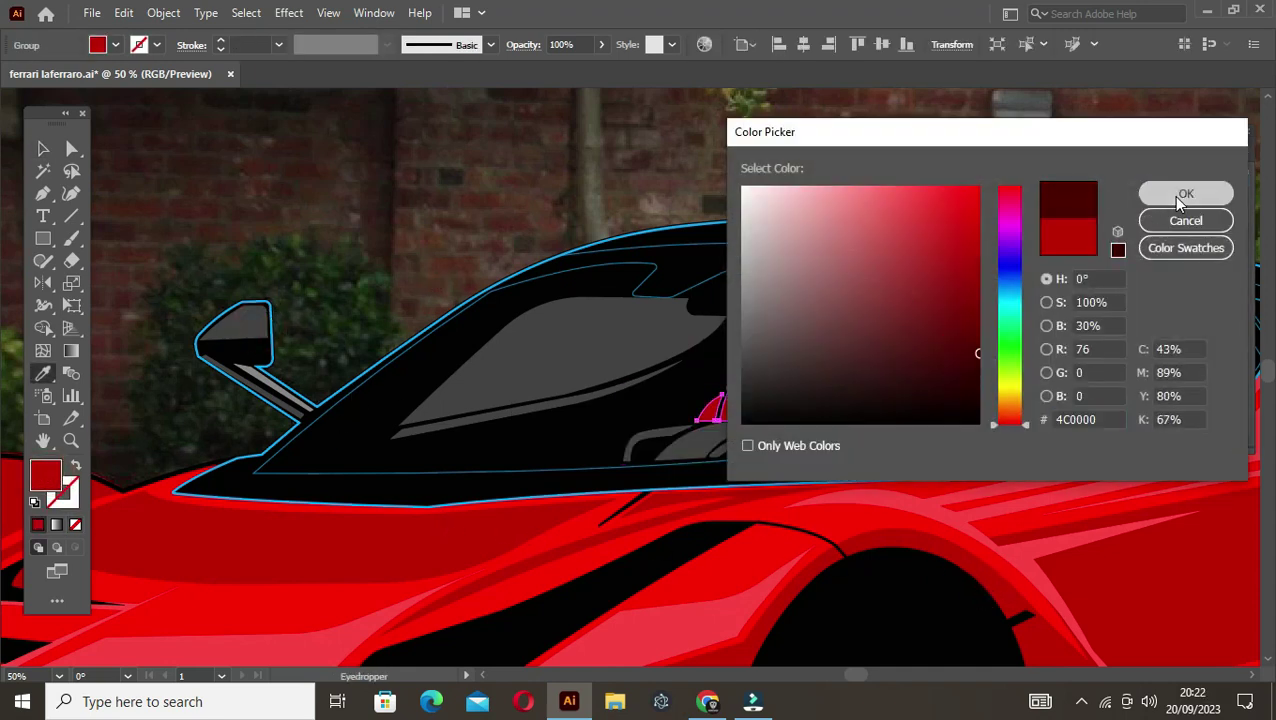
left_click(1185, 194)
key("v")
Step: Fill the window shape with near-black 161616
scroll(786, 193, "down", 3)
scroll(792, 336, "up", 3)
left_click(685, 303)
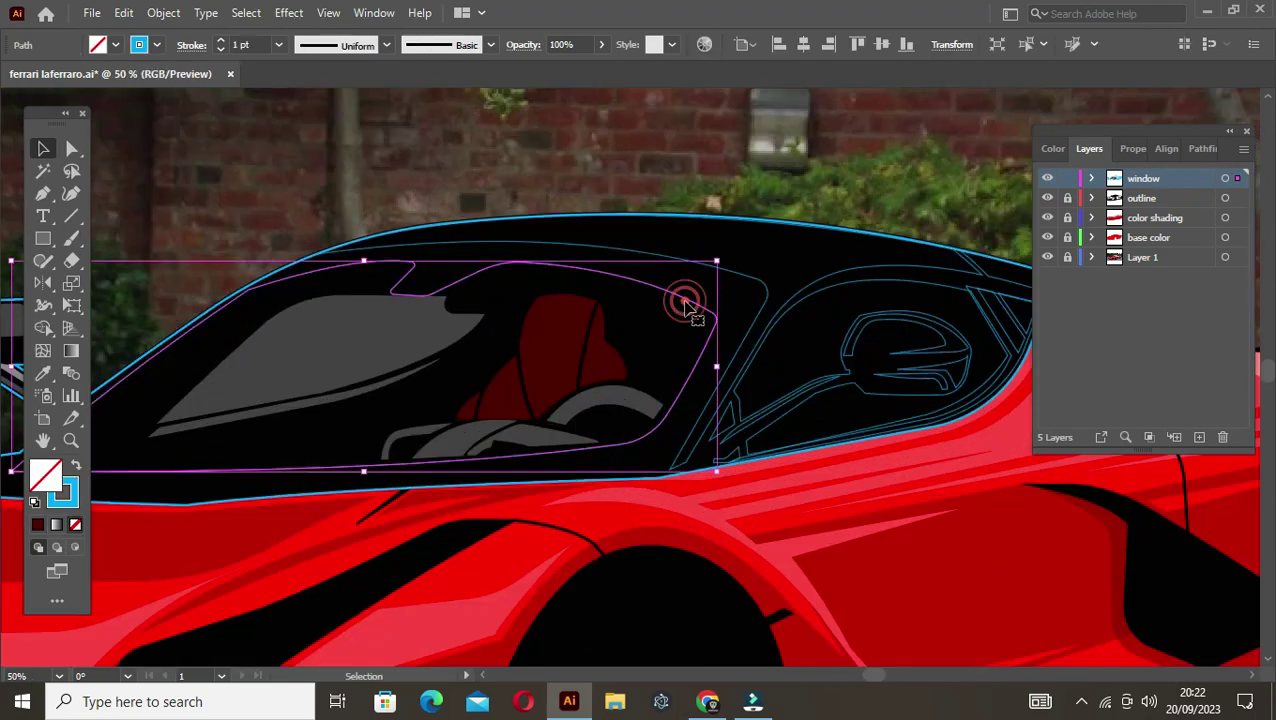
key("i")
left_click(270, 410)
double_click(45, 475)
type("161616")
left_click(1176, 193)
key("v")
double_click(52, 480)
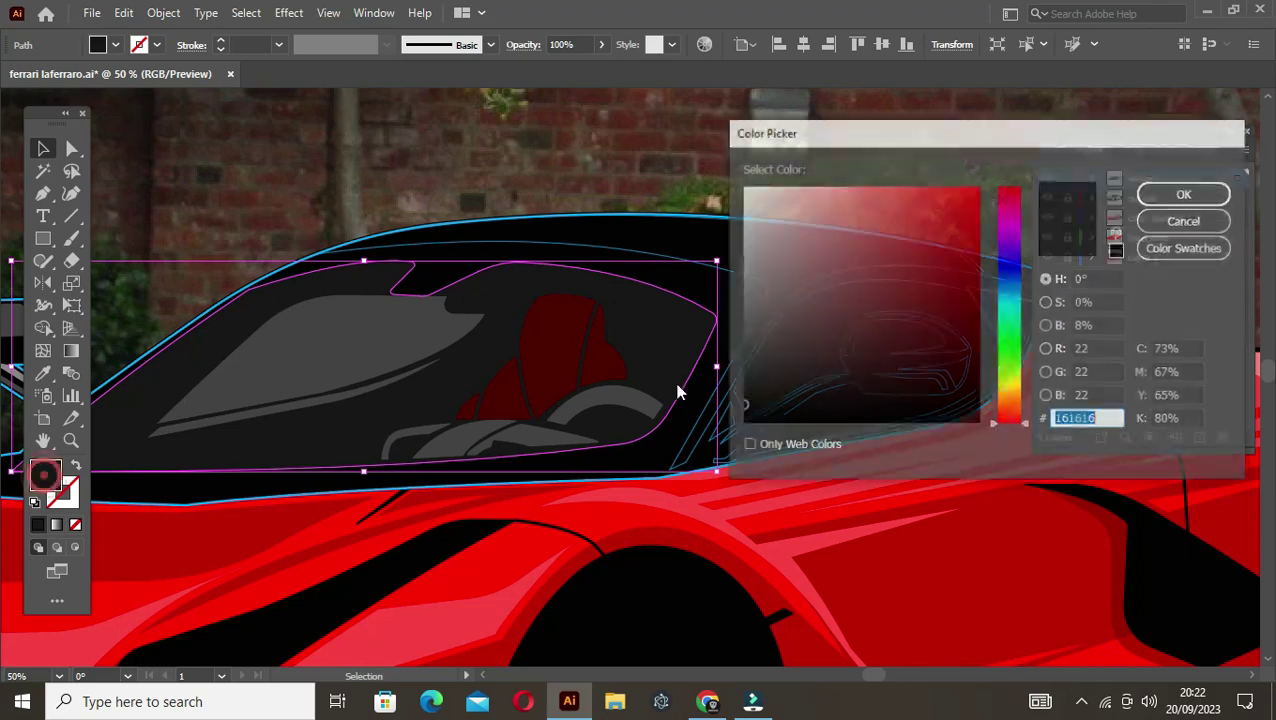
left_click(1185, 217)
left_click(757, 190)
scroll(689, 401, "down", 3)
Step: Give the side window a sampled grey fill with the Eyedropper
scroll(620, 330, "up", 2)
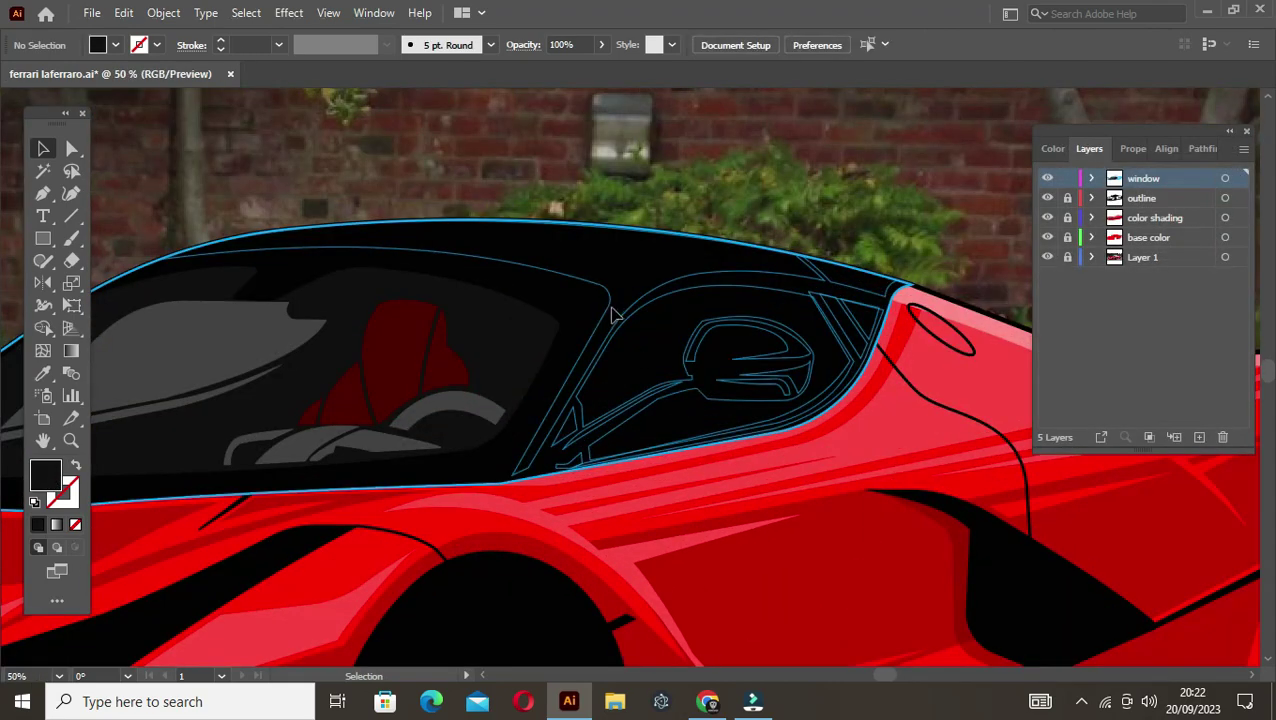
left_click(620, 330)
scroll(242, 399, "down", 1)
key("i")
left_click(117, 310)
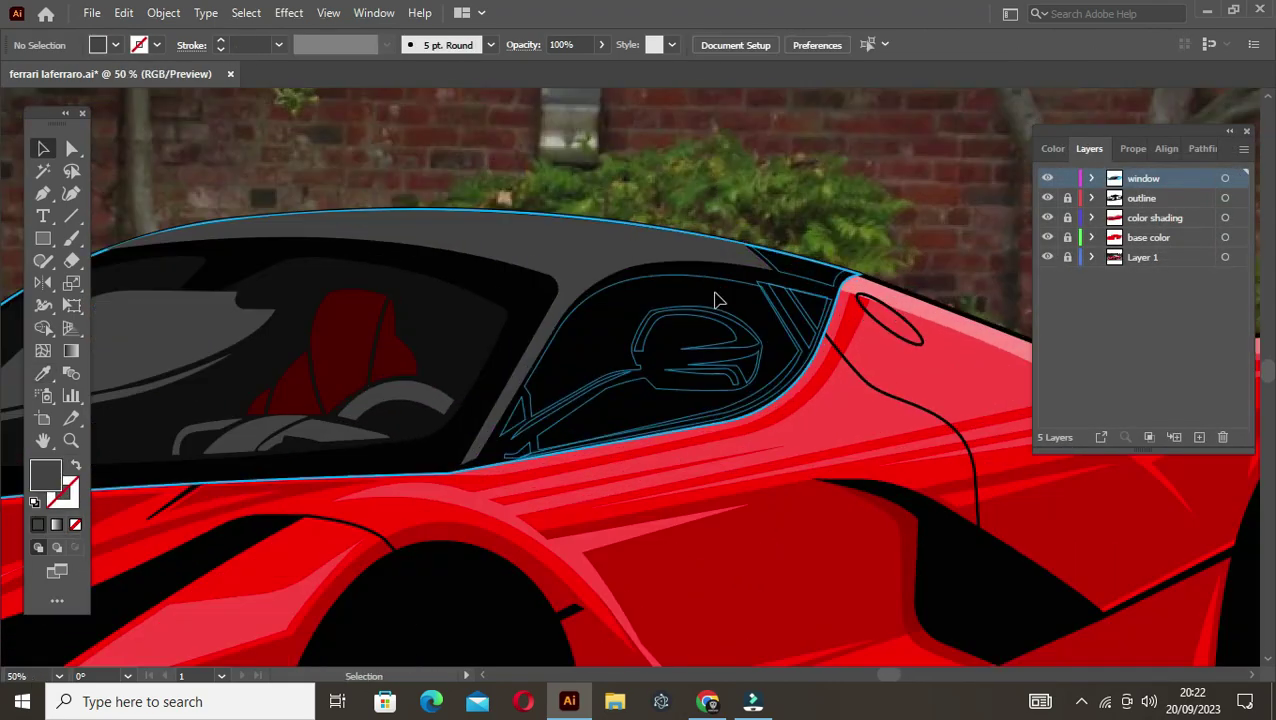
Step: Fill the quarter window with sampled grey
scroll(150, 400, "up", 2)
left_click(147, 405)
scroll(333, 313, "down", 1)
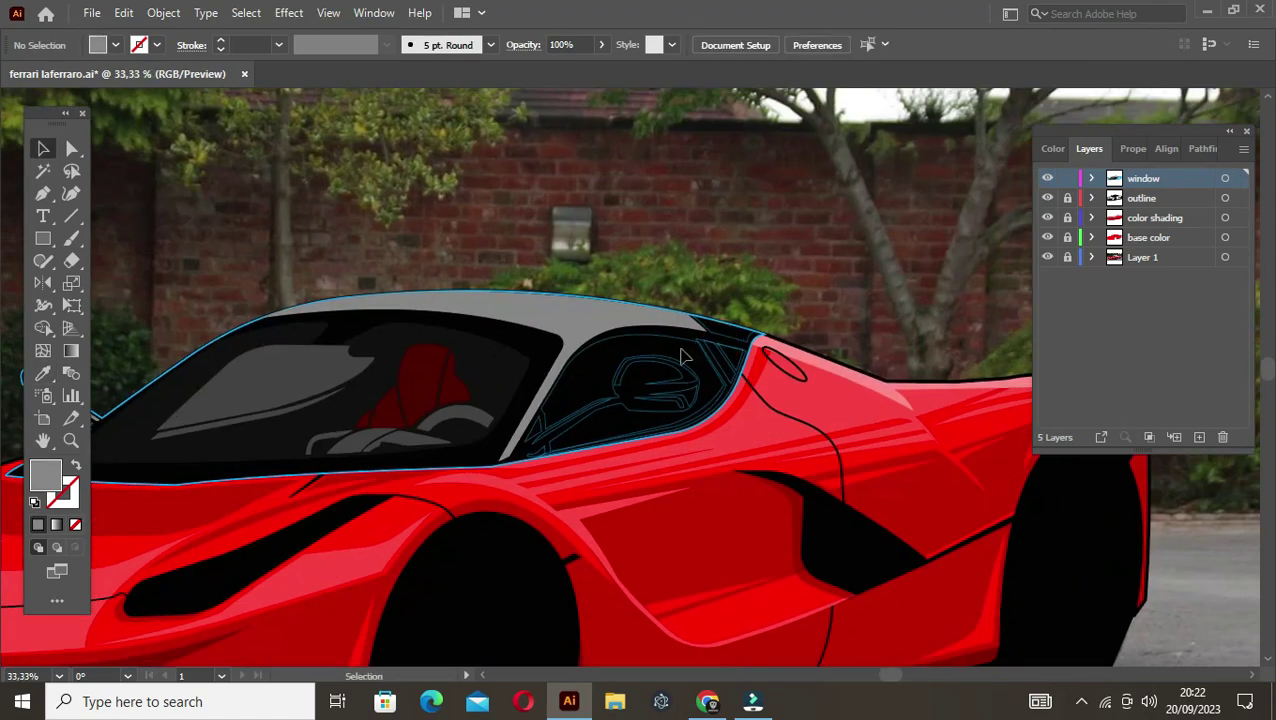
scroll(723, 333, "up", 1)
left_click(723, 333, "ctrl")
left_click(613, 313)
Step: Fill the large side window black and the small window a darker fill
left_click(607, 339, "ctrl")
left_click(390, 370, "ctrl")
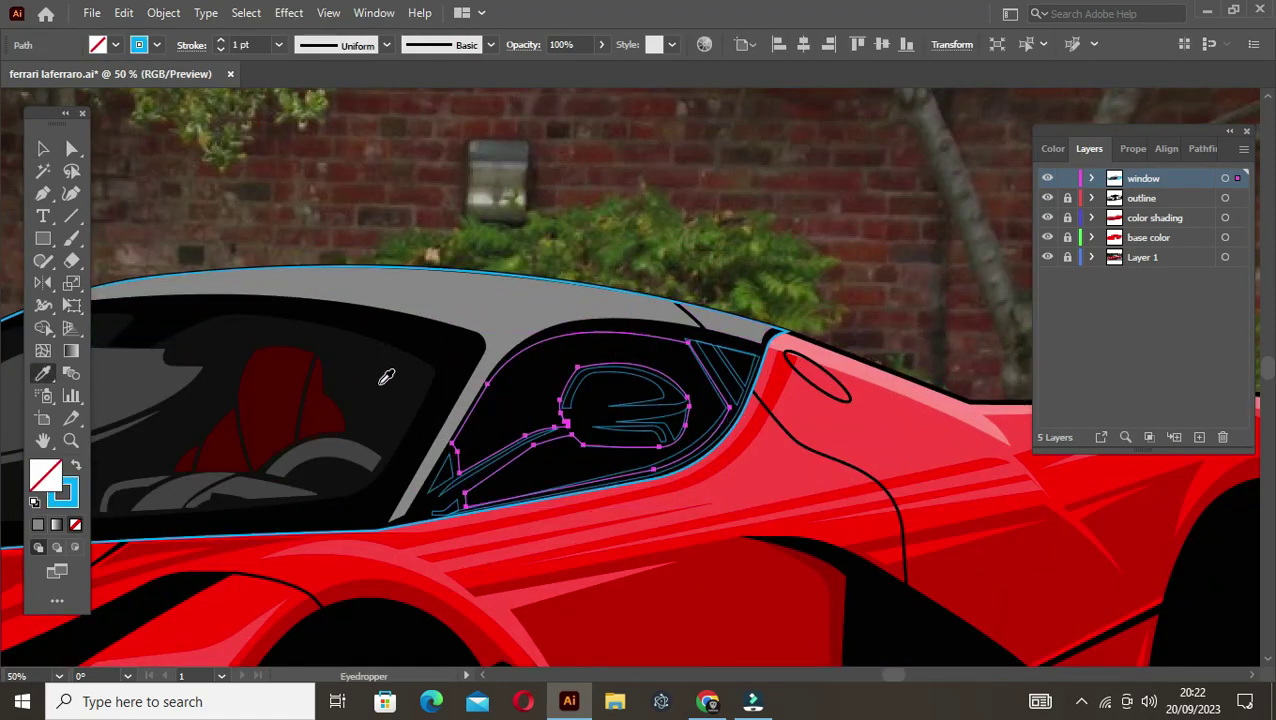
left_click(445, 490, "ctrl")
left_click(445, 490, "ctrl")
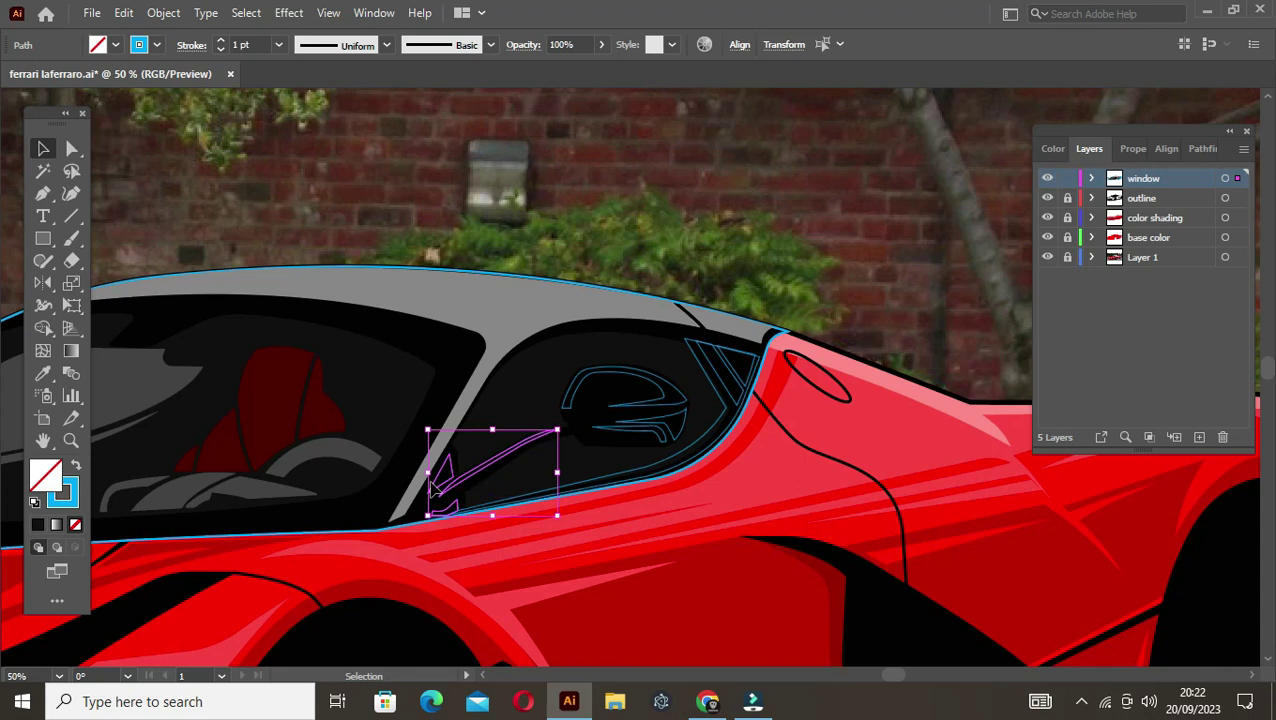
left_click(356, 447)
Step: Fill the mirror reflection shapes grey and give the big side window the roof grey
left_click(620, 385)
scroll(670, 425, "up", 1)
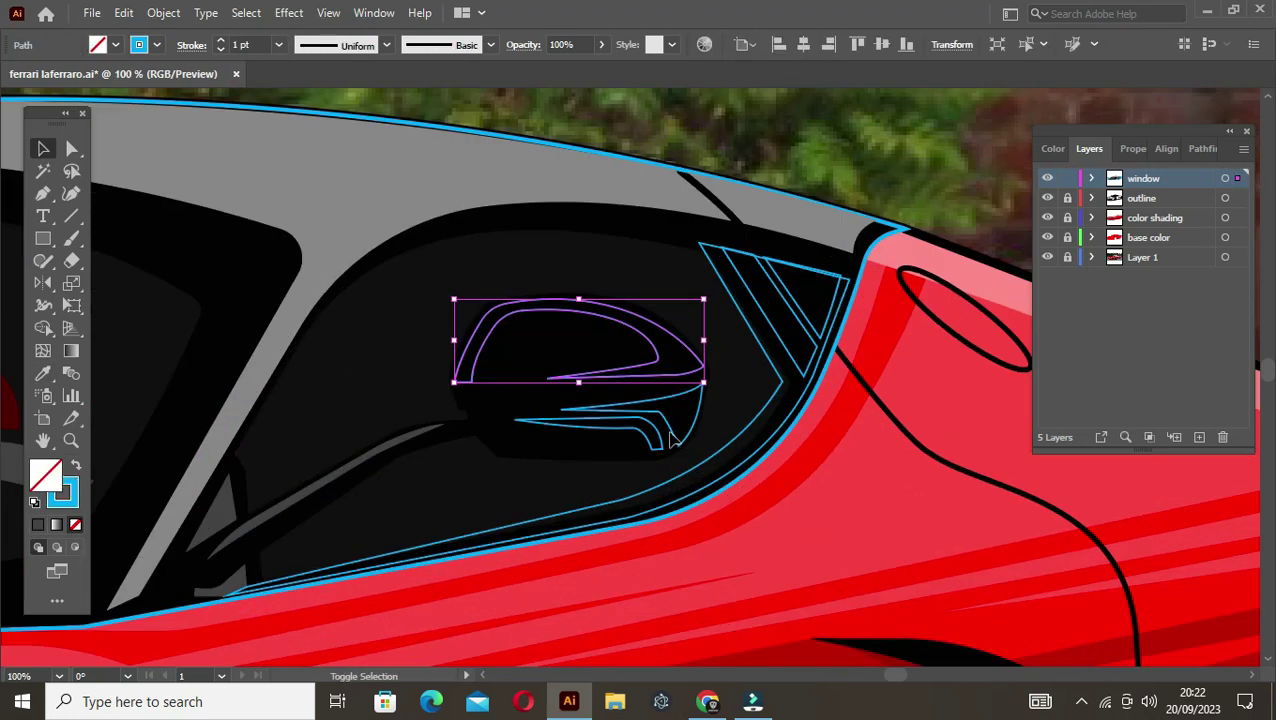
left_click(231, 505)
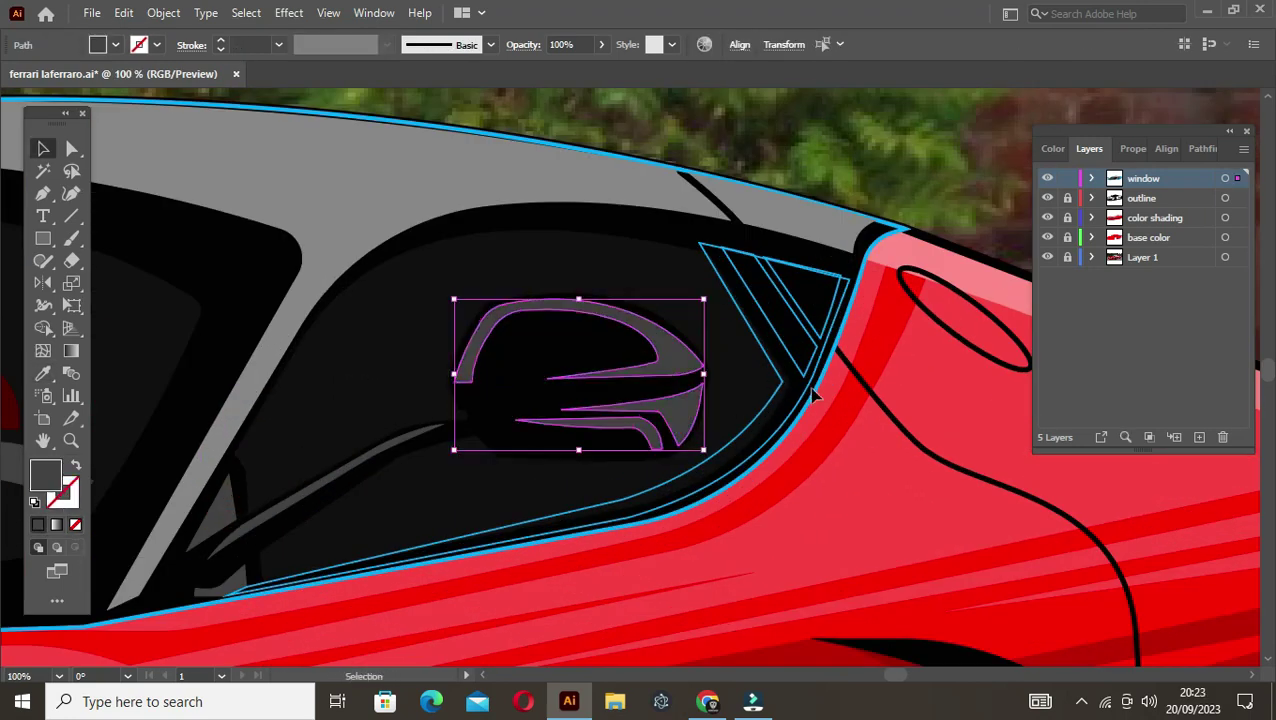
left_click(840, 318, "ctrl")
left_click(678, 256, "ctrl")
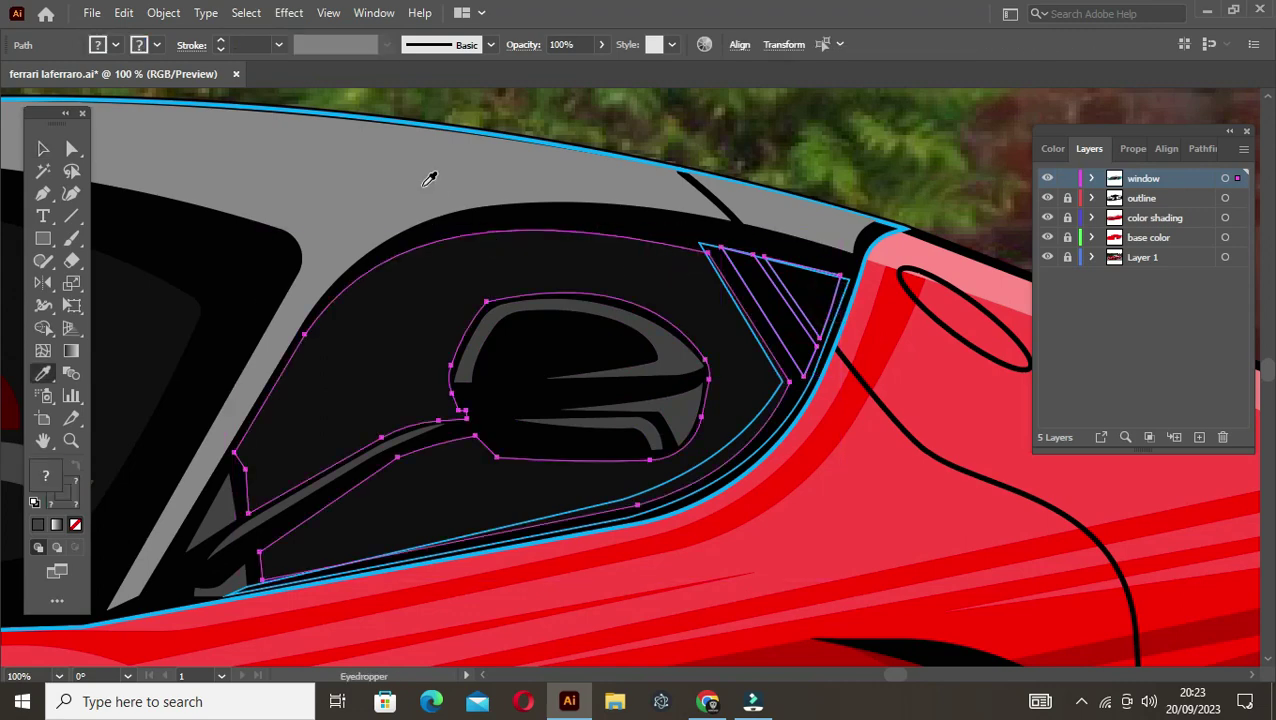
left_click(430, 177)
left_click(760, 135, "ctrl")
left_click(690, 270)
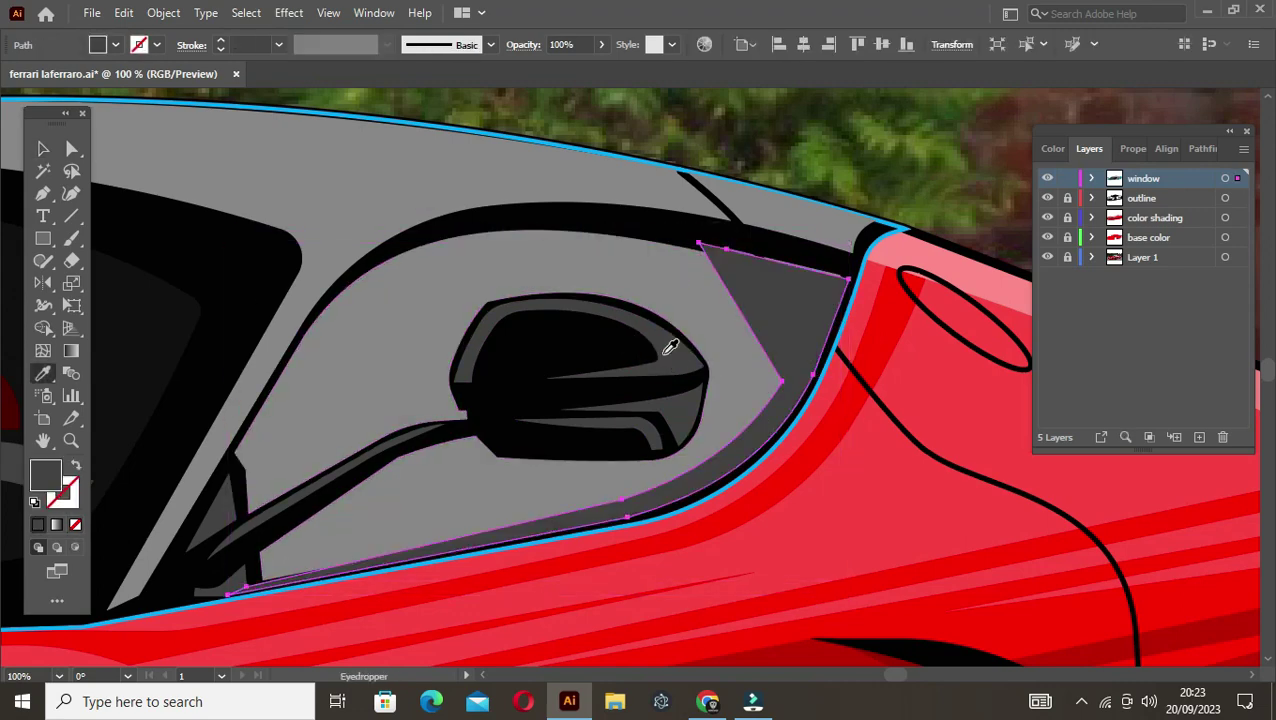
Step: Darken the roof shape by sampling black onto it
key("ctrl+minus")
key("ctrl+minus")
key("a")
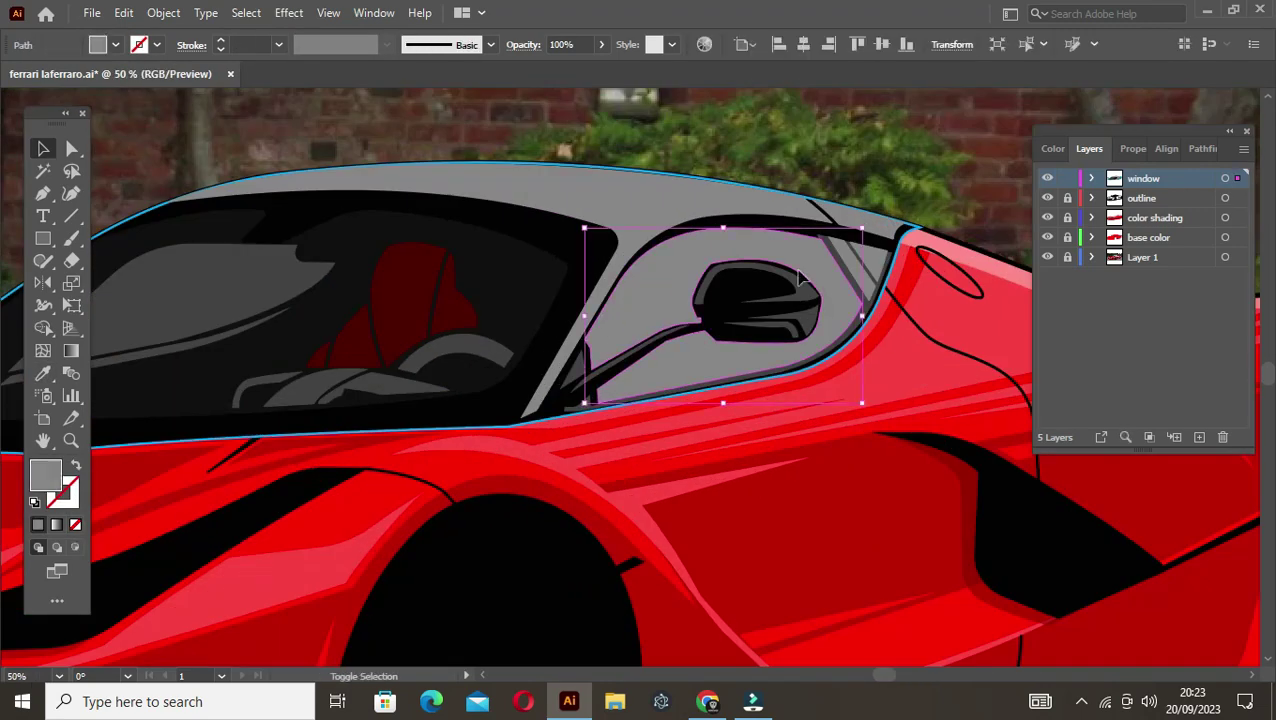
key("i")
left_click(784, 155)
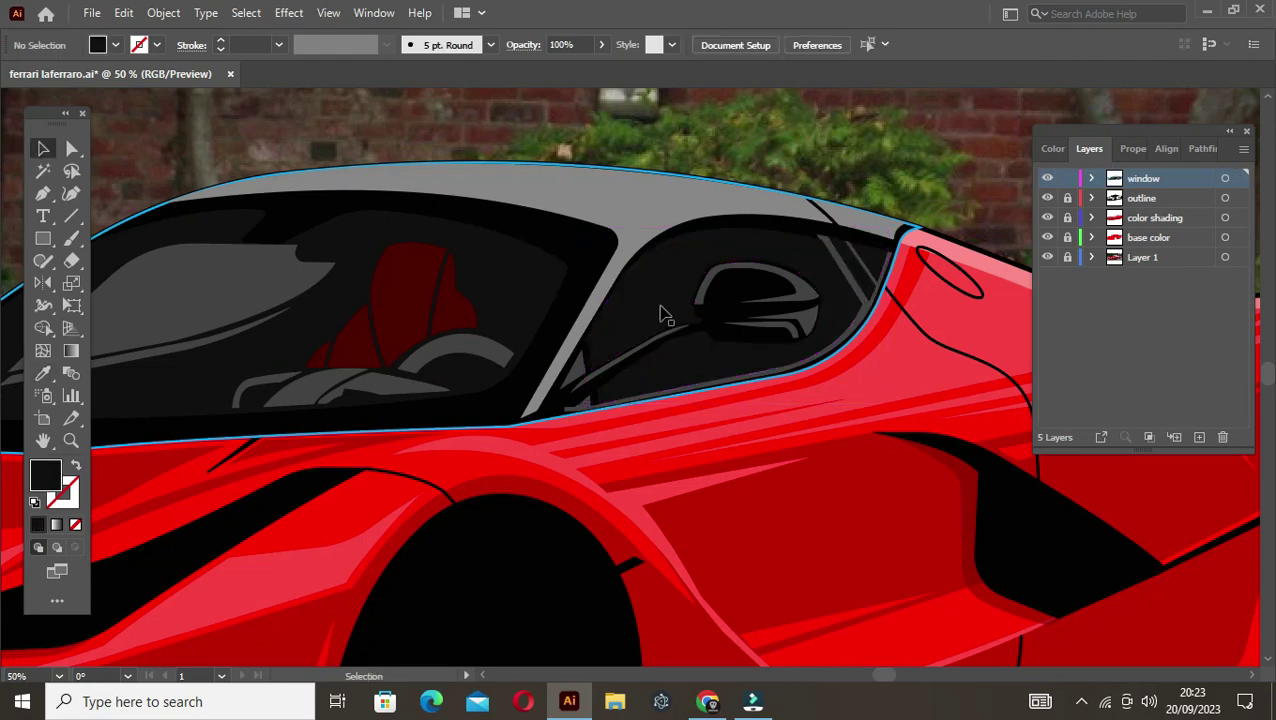
scroll(661, 313, "down", 3)
scroll(661, 313, "up", 3)
left_click(644, 268)
key("i")
left_click(716, 297)
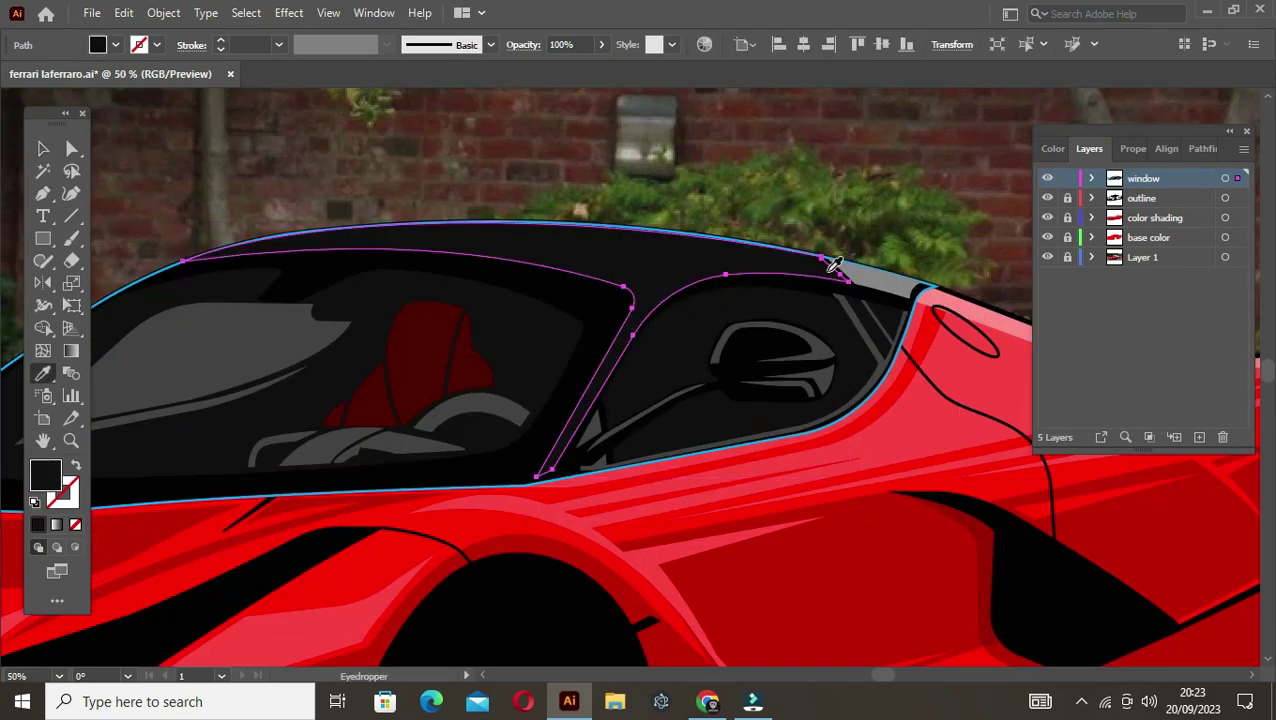
key("v")
Step: Deselect the window group and fit the whole artboard in view
left_click(749, 219)
scroll(740, 235, "up", 1)
left_click(702, 252)
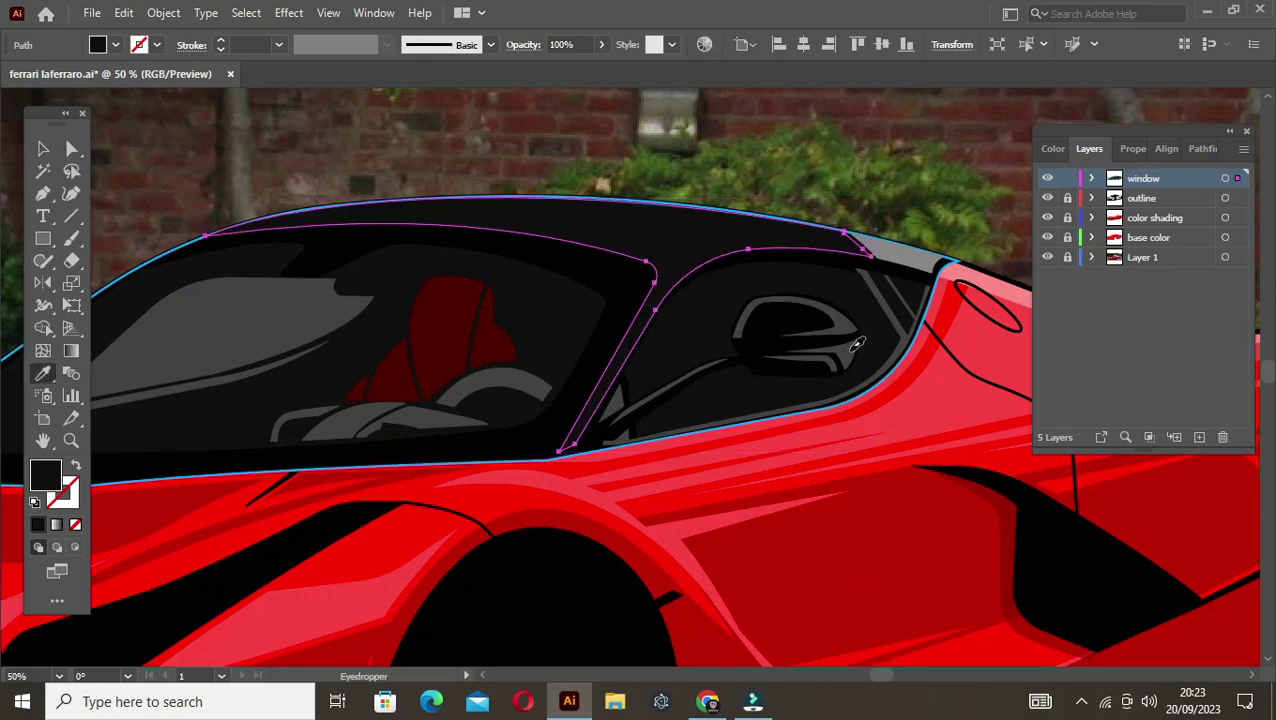
left_click(769, 222)
key("ctrl+0")
scroll(566, 243, "up", 2)
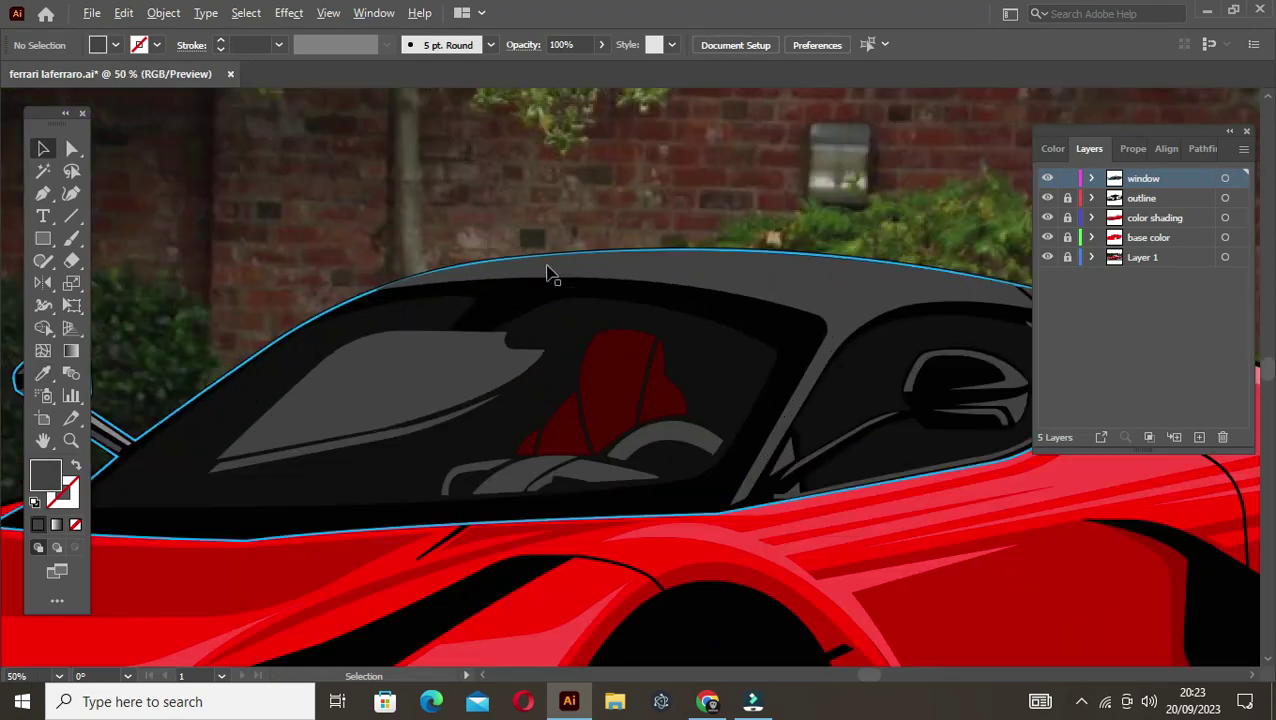
scroll(547, 273, "up", 1)
key("p")
scroll(279, 296, "up", 1)
Step: Draw a closed roof shape with a pillar down to the window sill
left_click(192, 329)
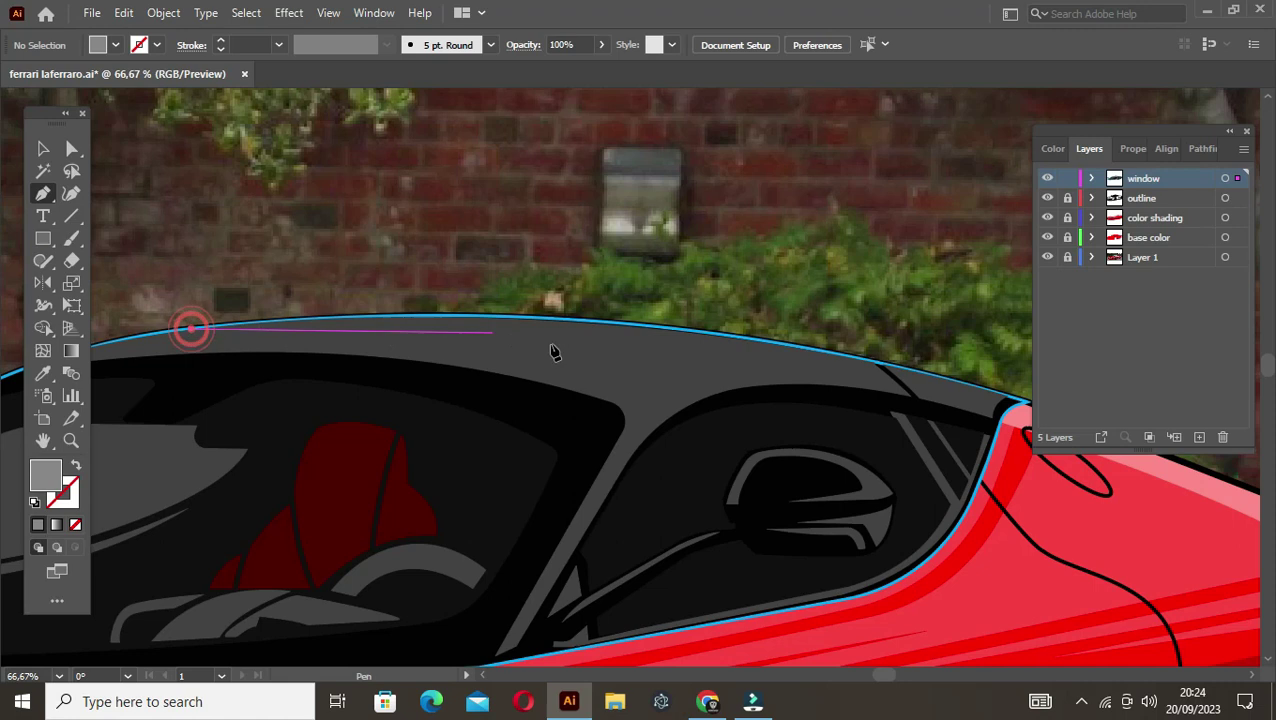
left_click(657, 383)
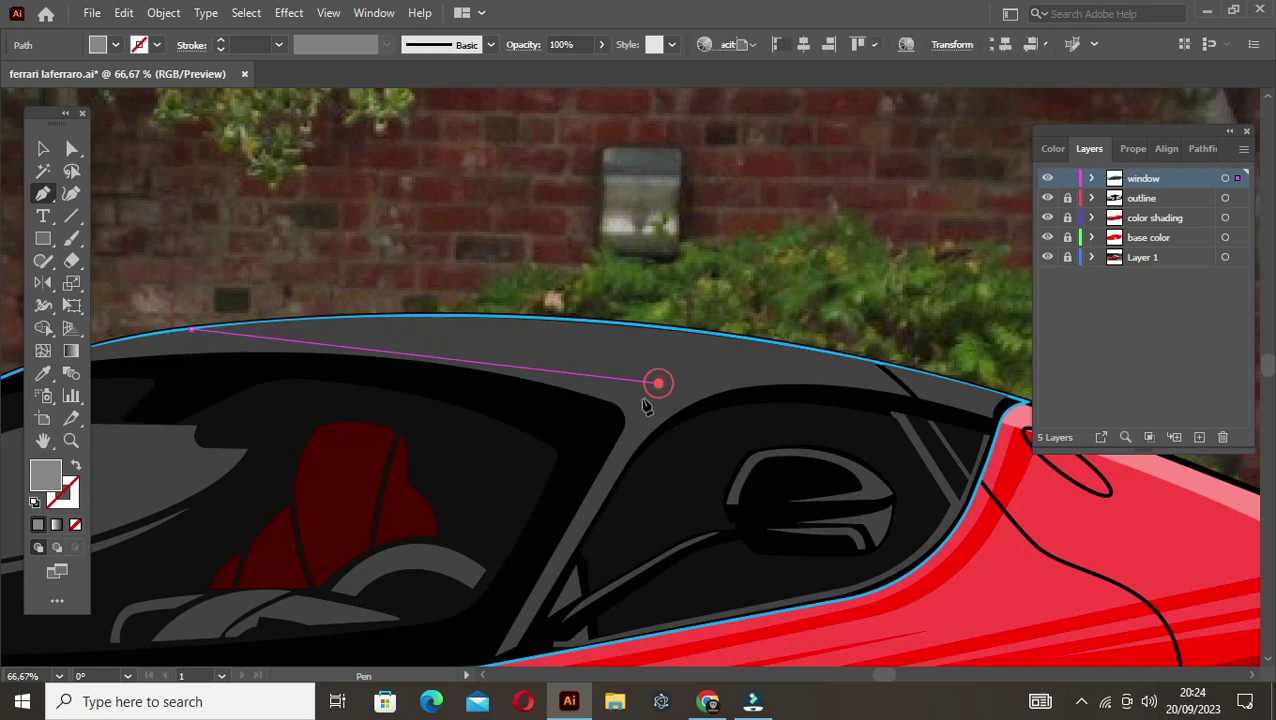
left_click(535, 606)
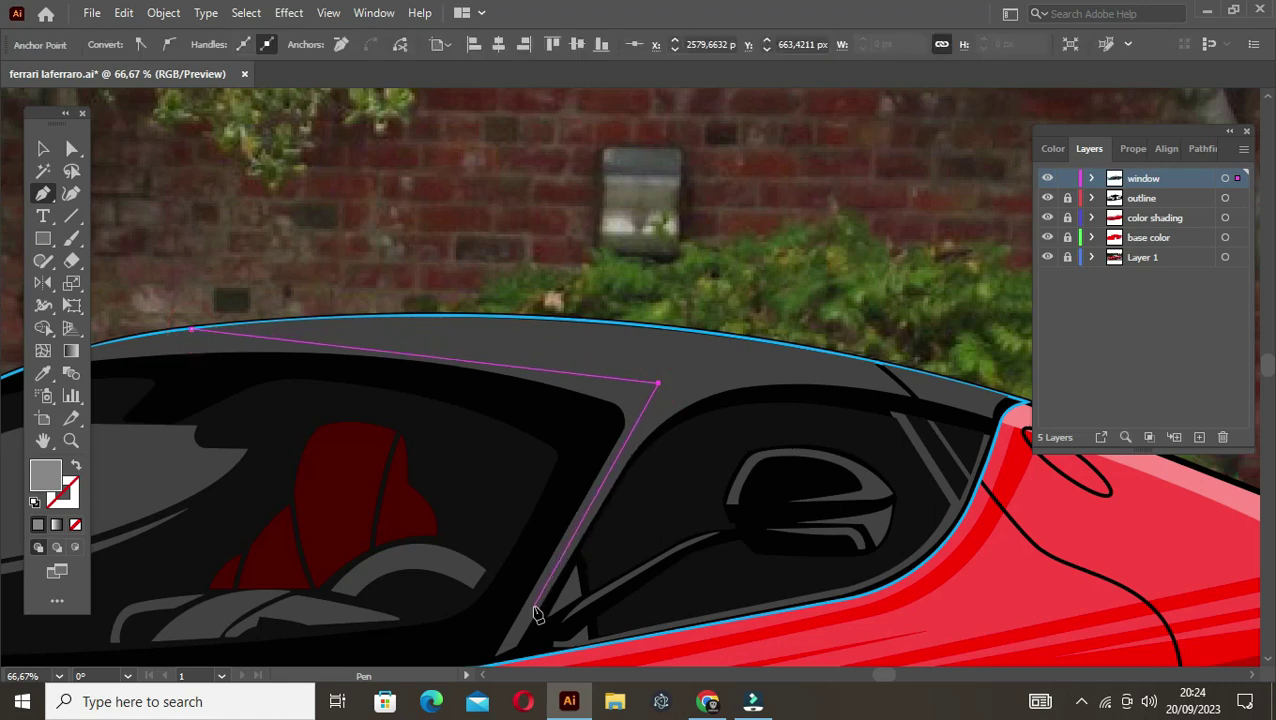
left_click(680, 384)
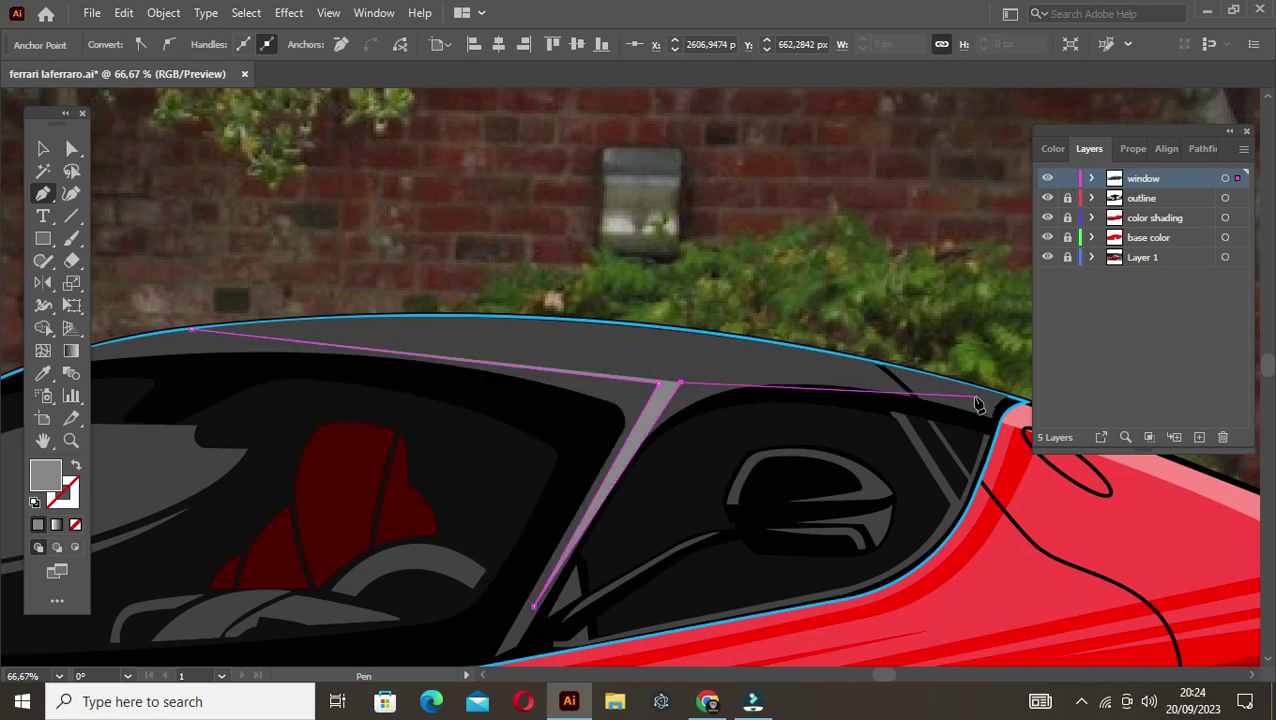
left_click(984, 400)
left_click(1008, 356)
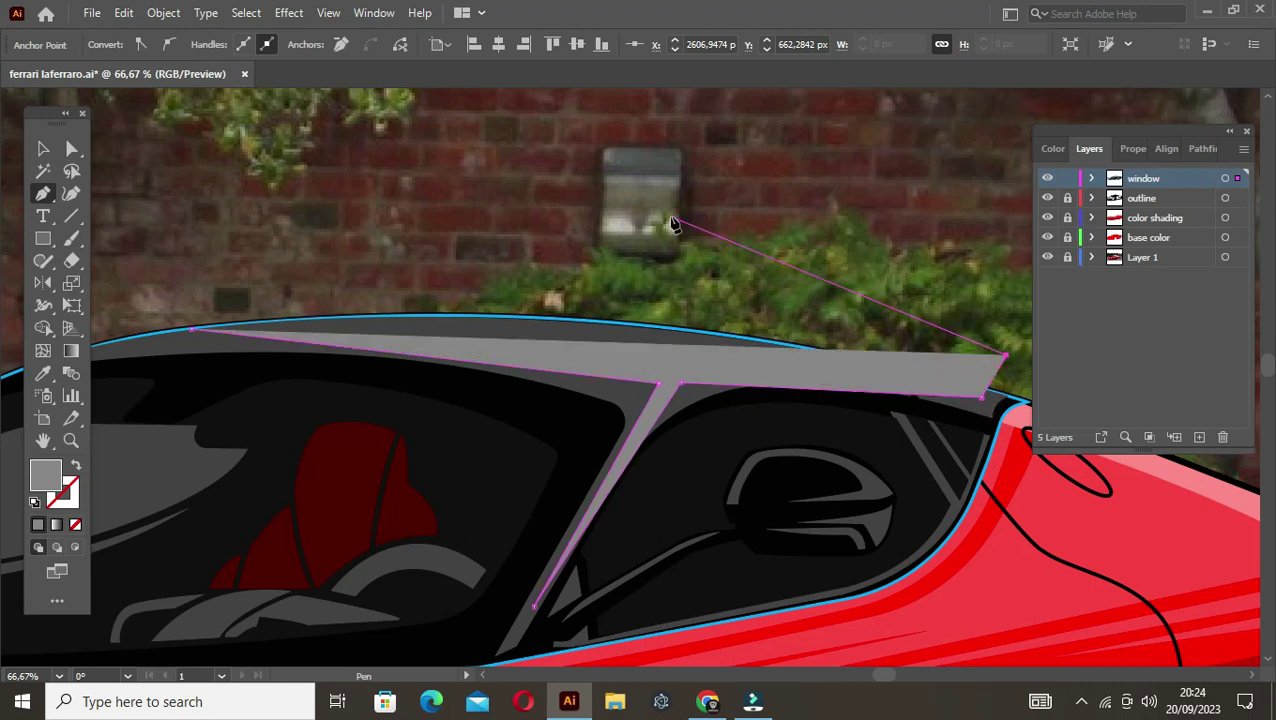
left_click(670, 217)
left_click(178, 292)
left_click(191, 329)
Step: Curve the shape's front and rear lower edges and round the pillar-roof corner
left_click_drag(428, 365, 436, 352)
left_click(437, 352, "ctrl")
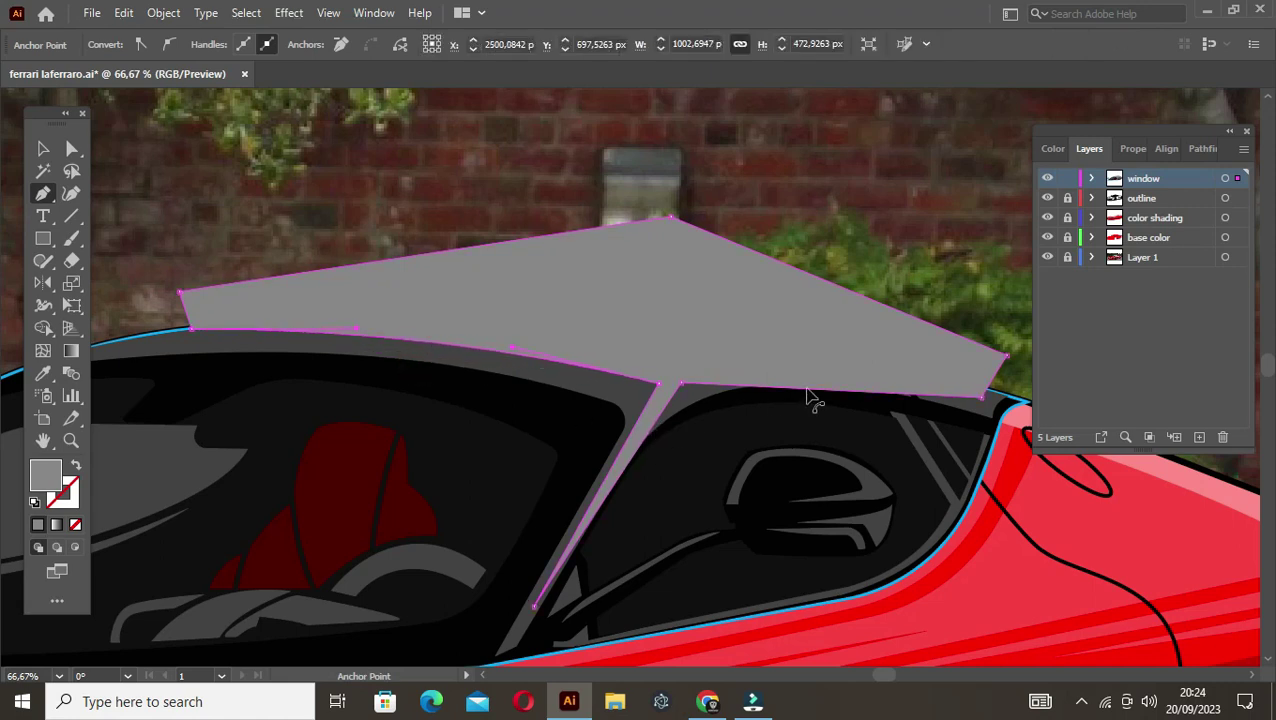
left_click_drag(810, 395, 812, 382)
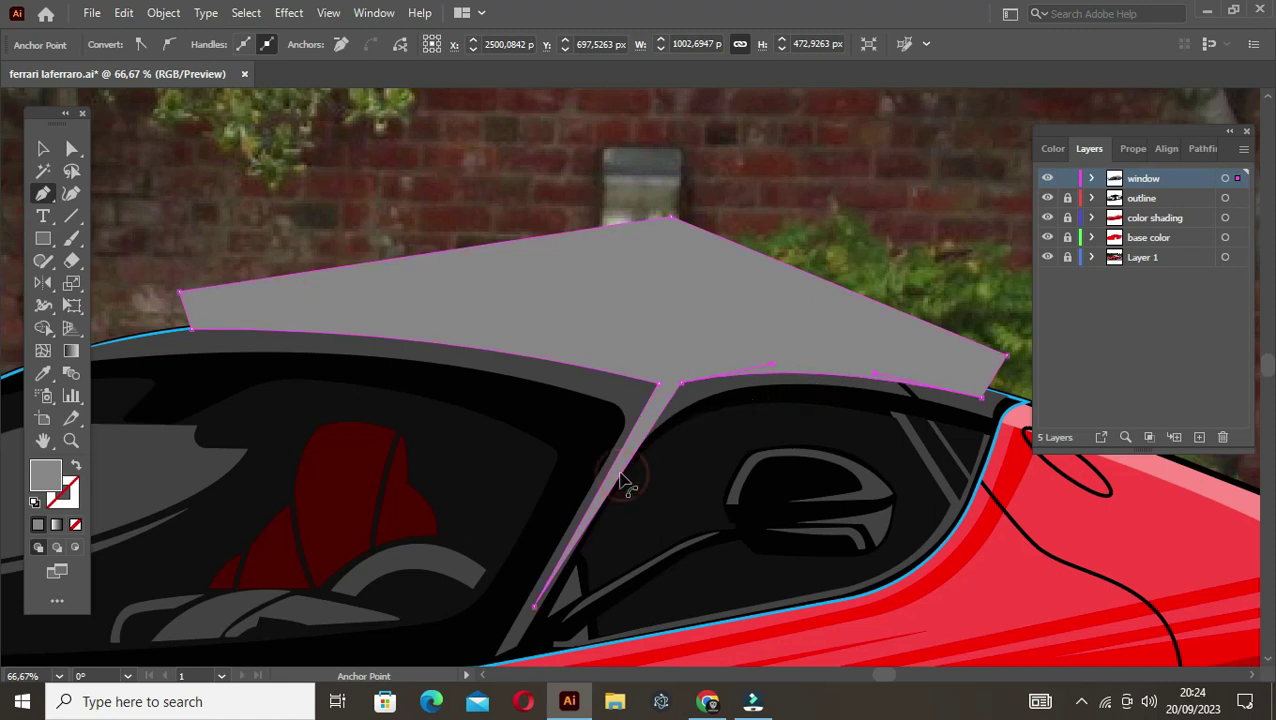
key("a")
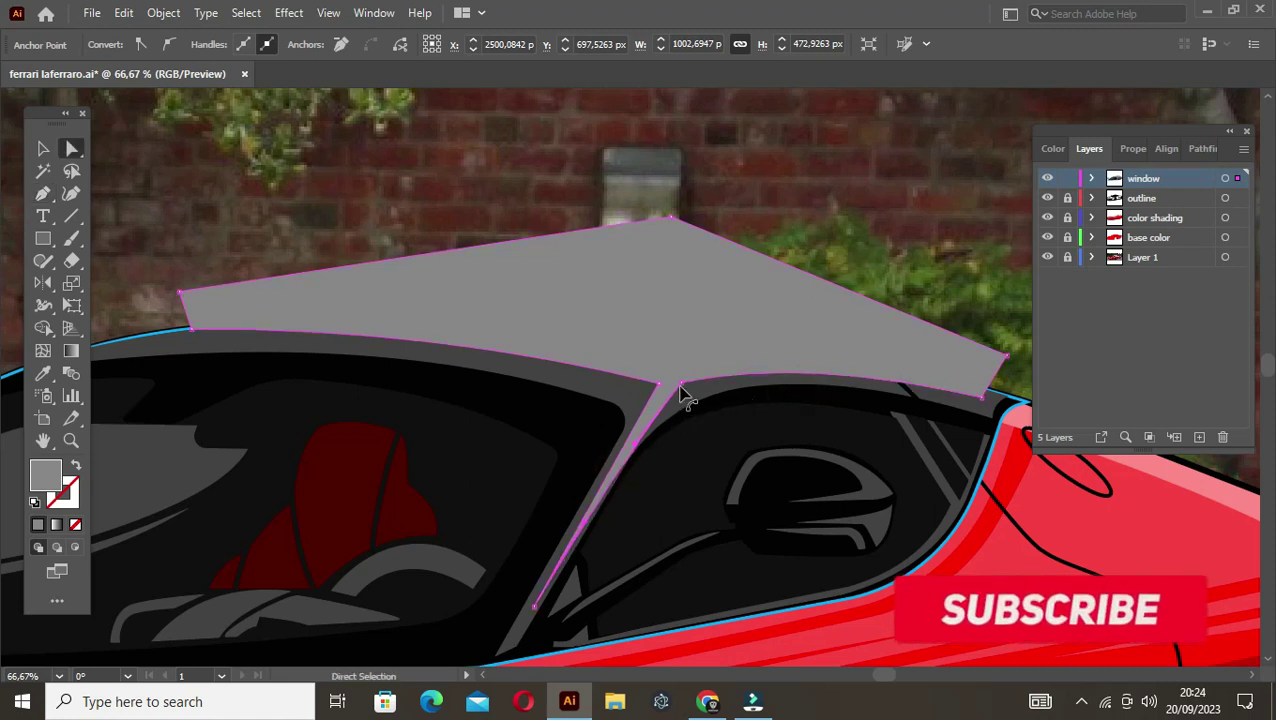
left_click(697, 398)
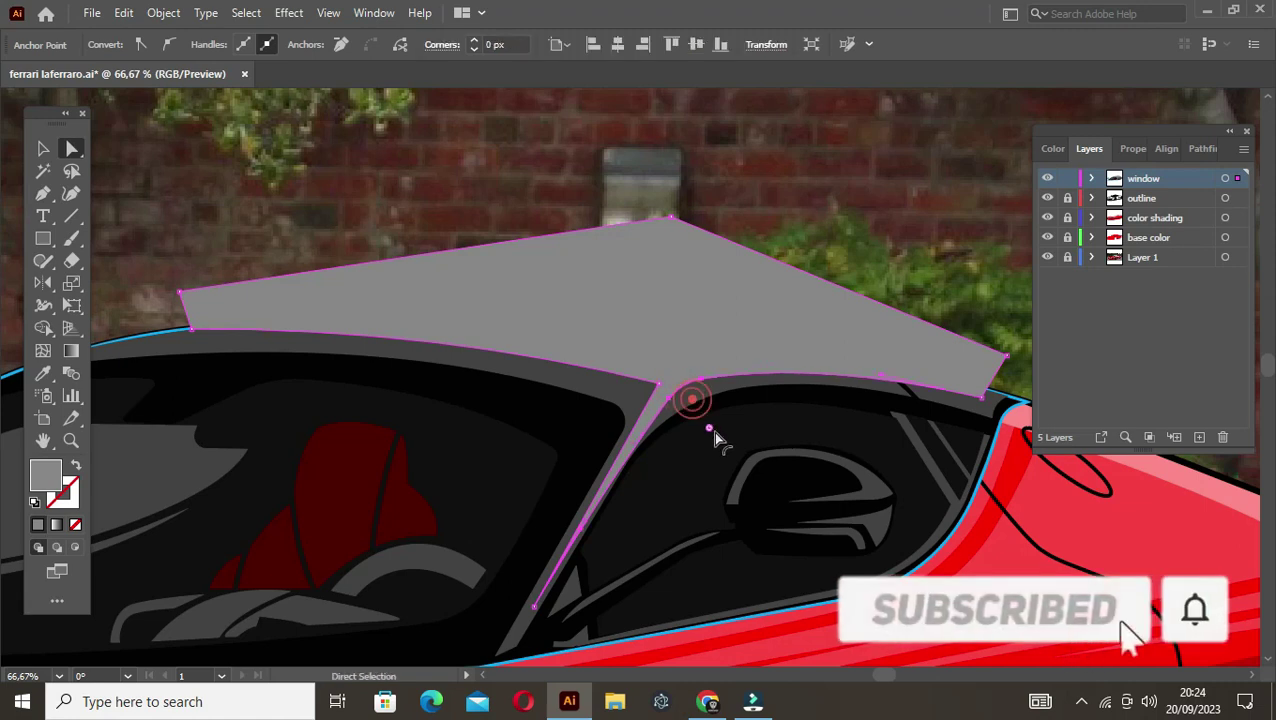
left_click(757, 508)
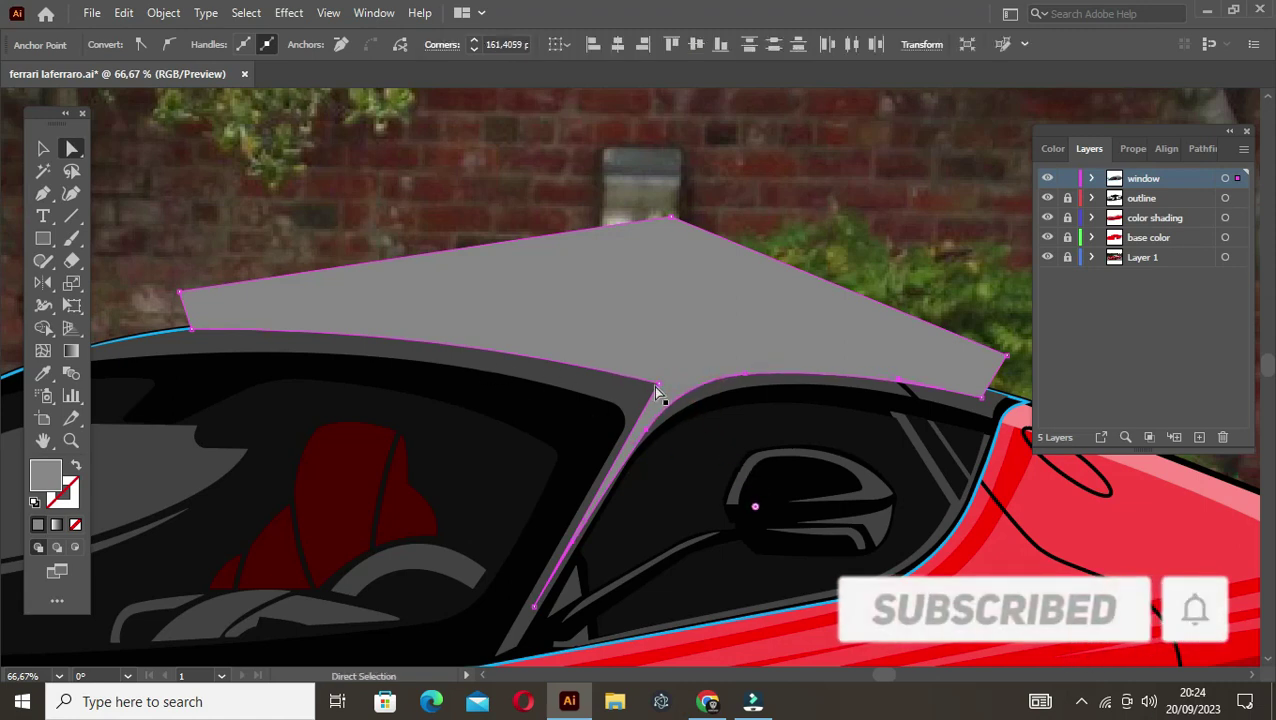
left_click_drag(657, 386, 628, 398)
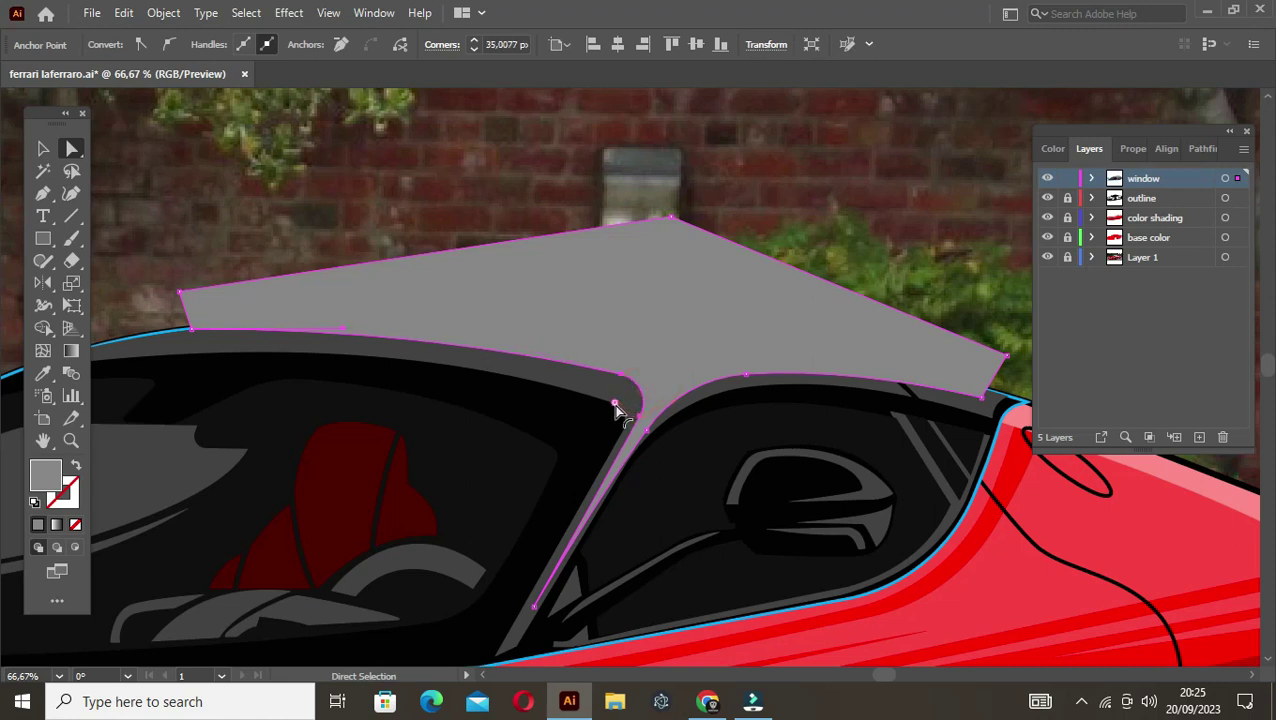
key("v")
left_click(506, 364)
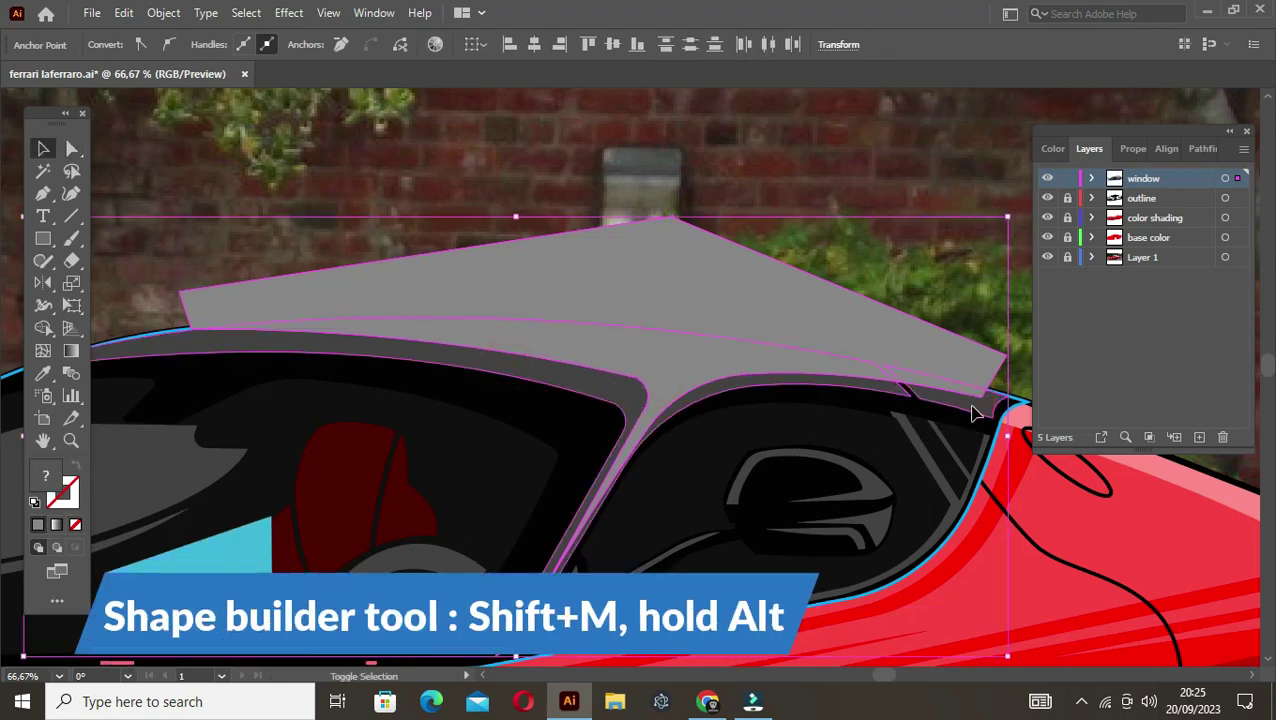
Step: Delete the grey excess above the roofline with Shape Builder and check the trimmed roof
key("shift+m")
left_click(795, 304, "alt")
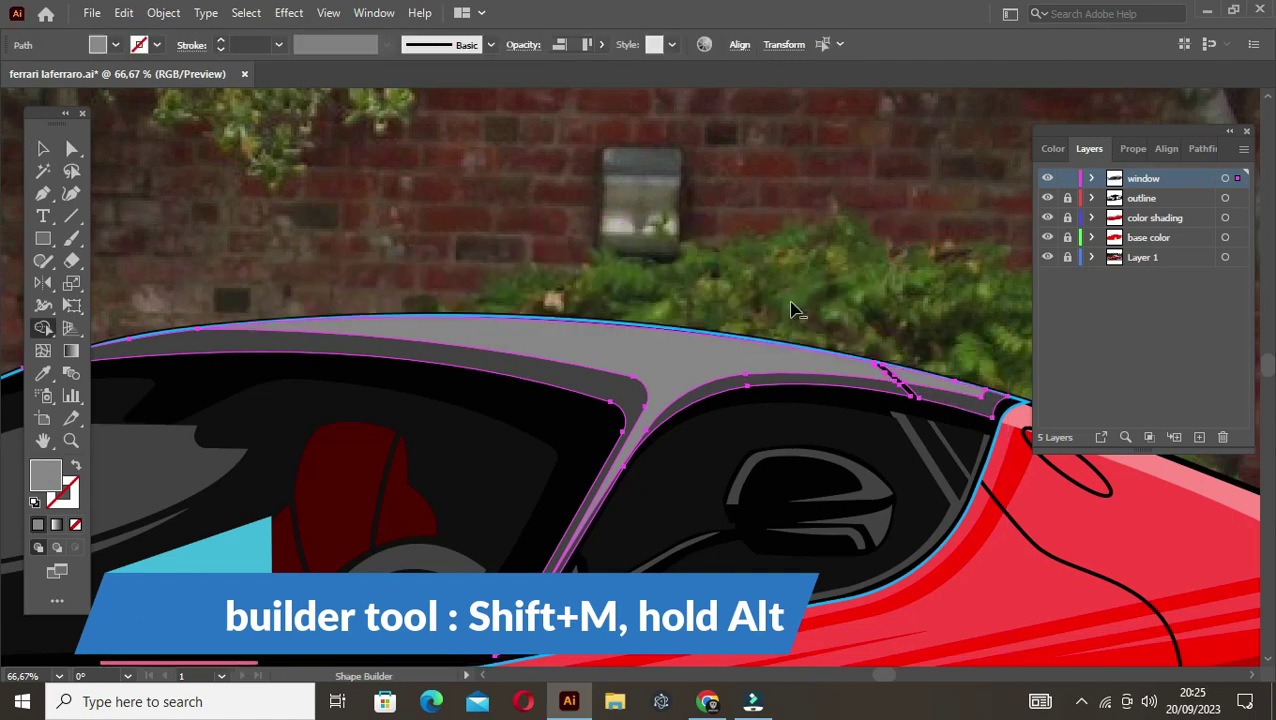
key("v")
left_click(776, 246)
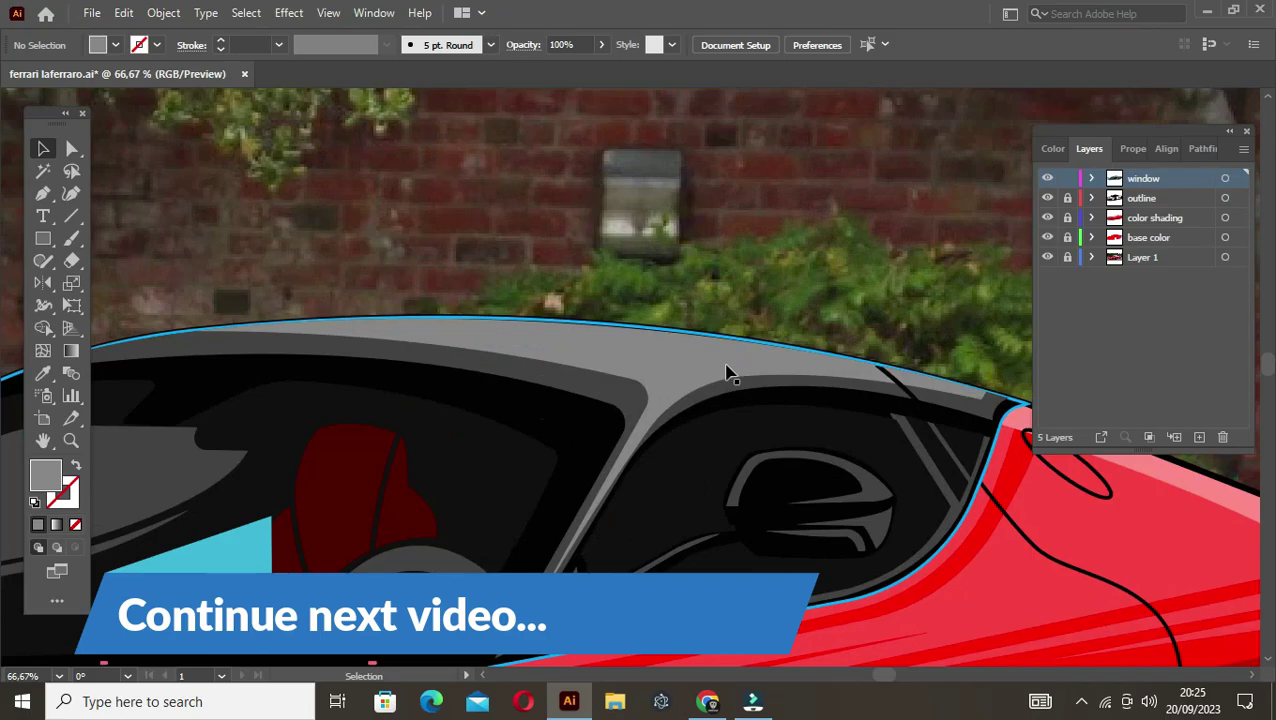
left_click(727, 364)
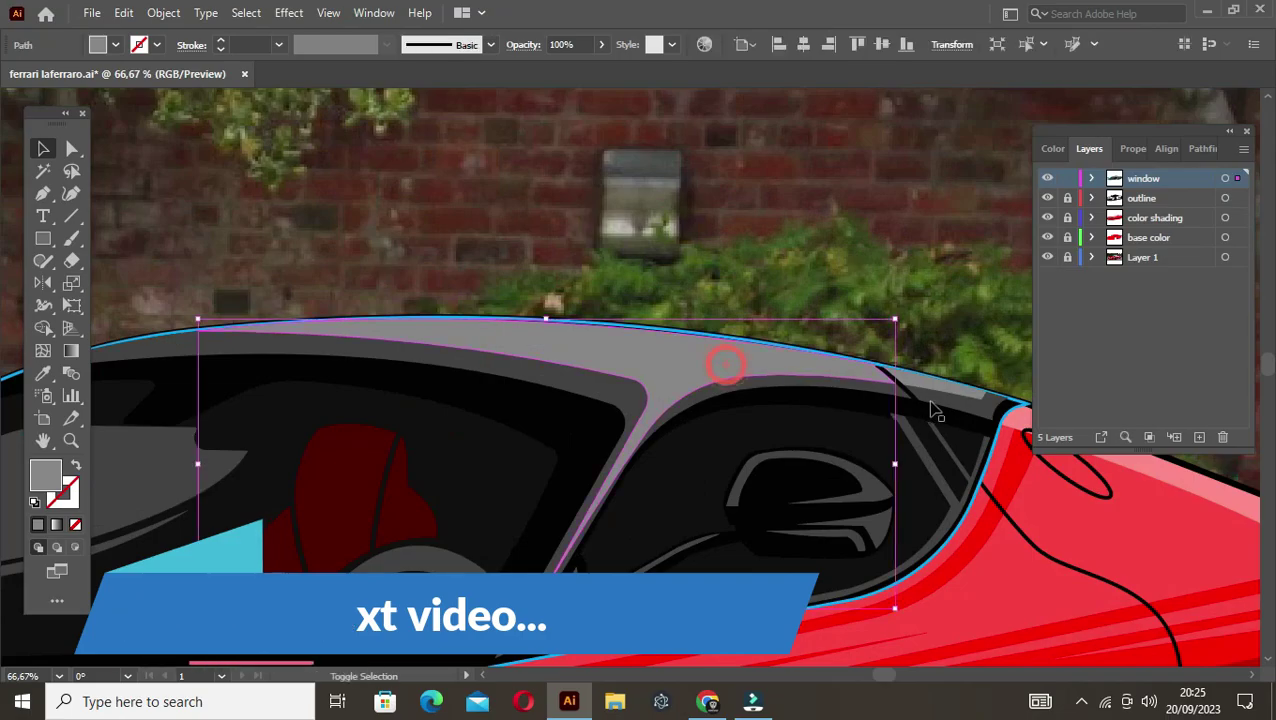